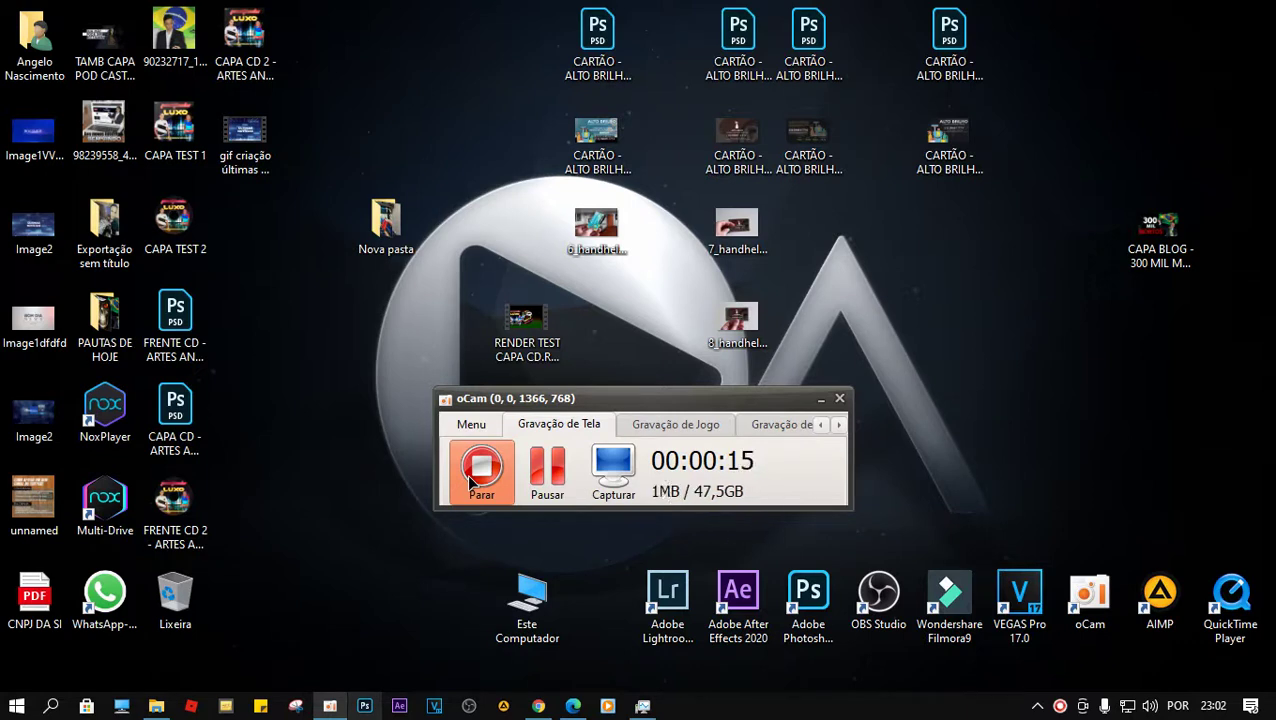
Play the desktop video RENDER TEST CAPA CD at full size to review the animated CD cover and close the player.
left_click_drag(666, 410, 849, 398)
double_click(522, 327)
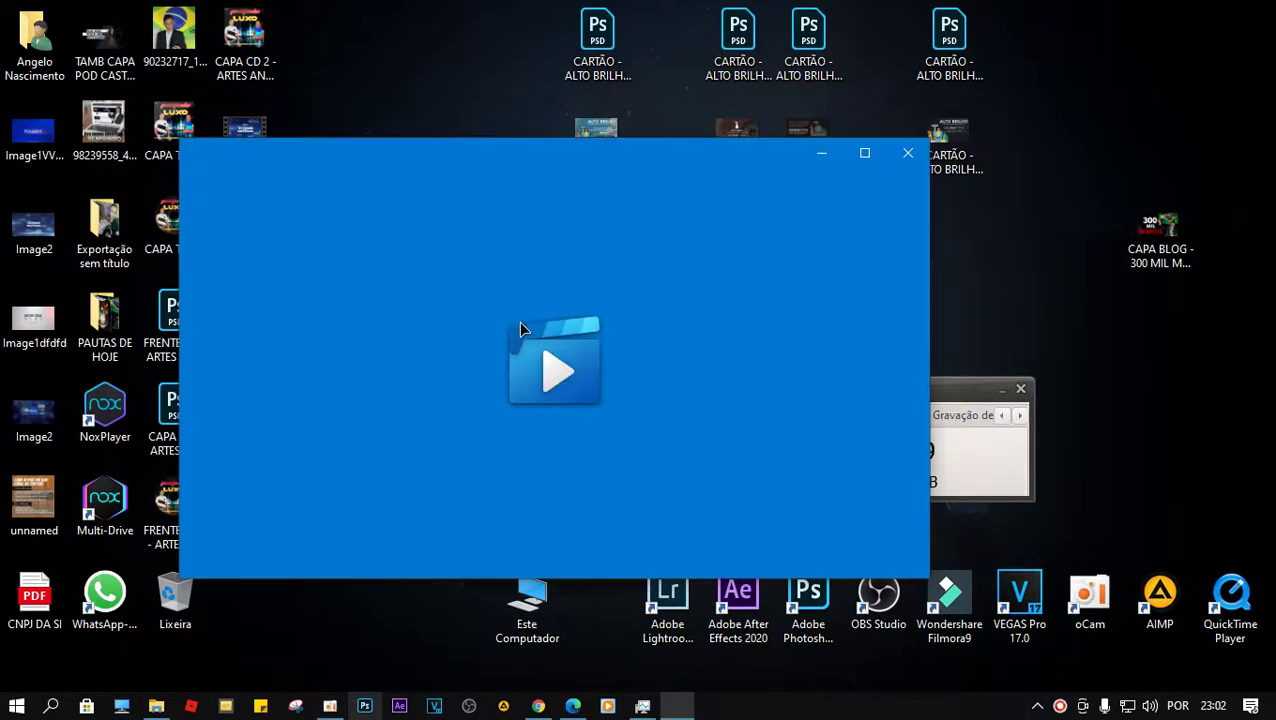
left_click_drag(603, 152, 526, 123)
left_click_drag(893, 390, 1078, 333)
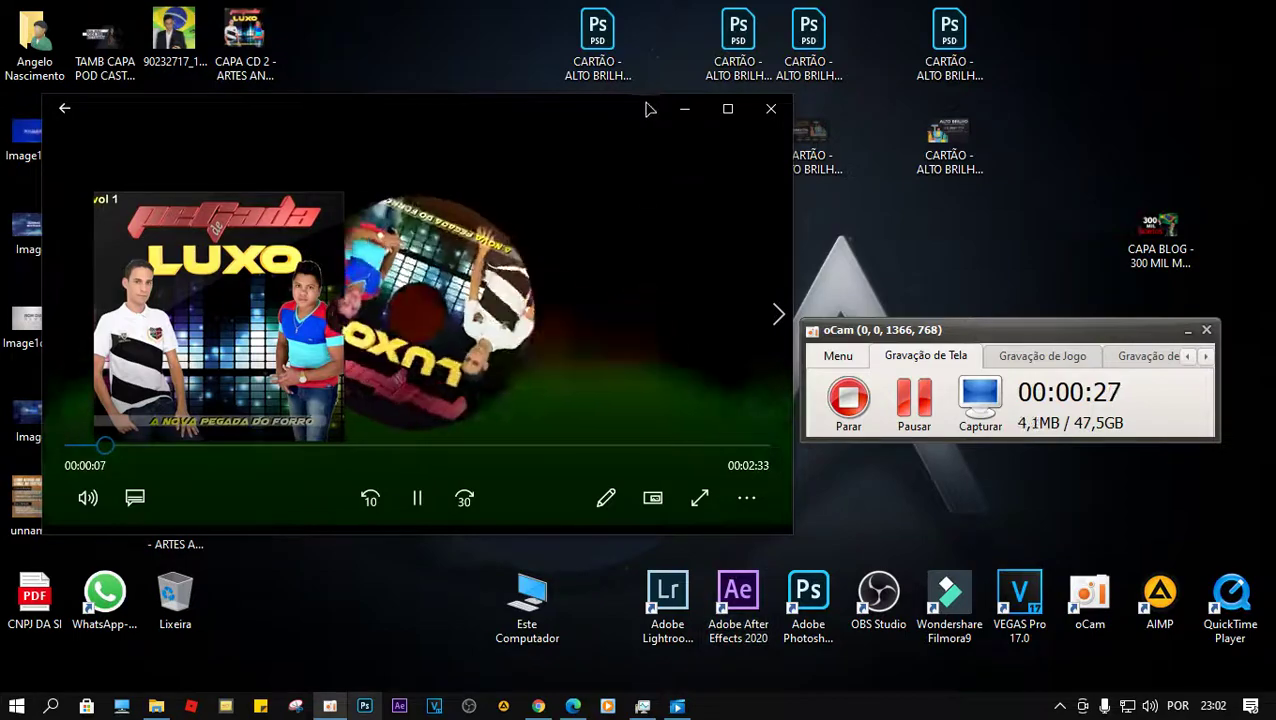
left_click(728, 108)
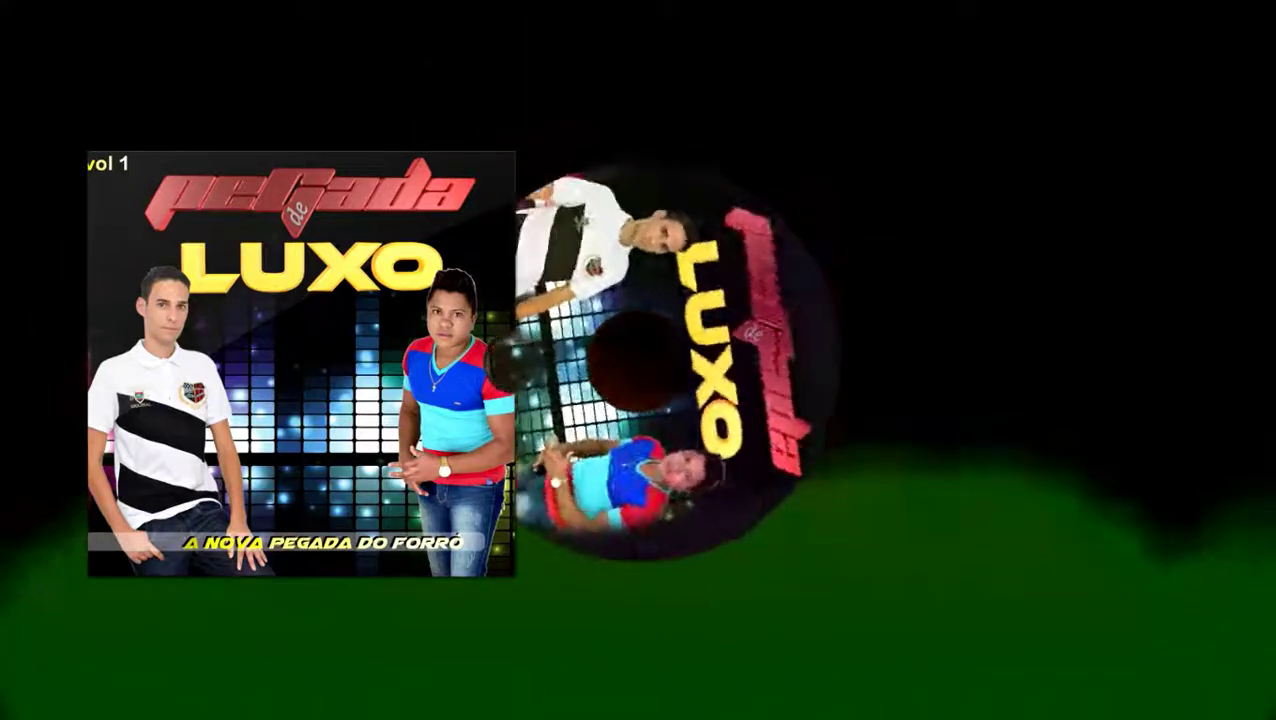
key("Escape")
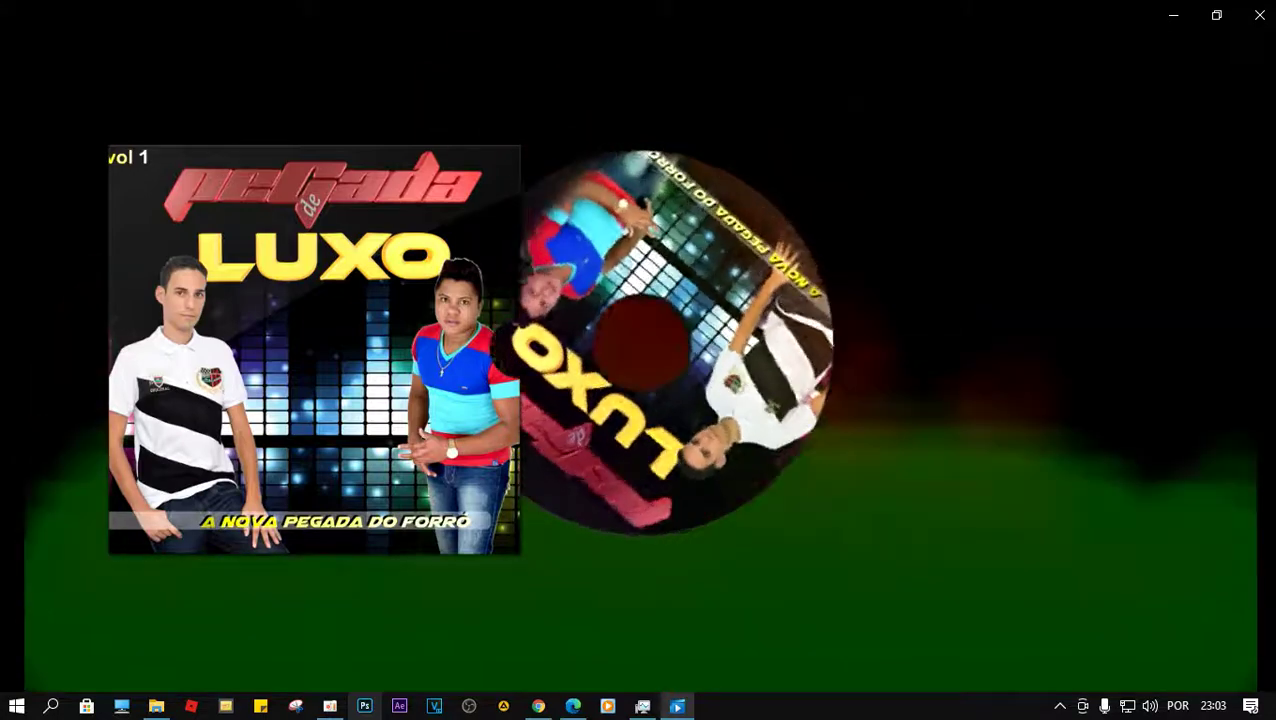
mouse_move(960, 245)
left_click(1259, 14)
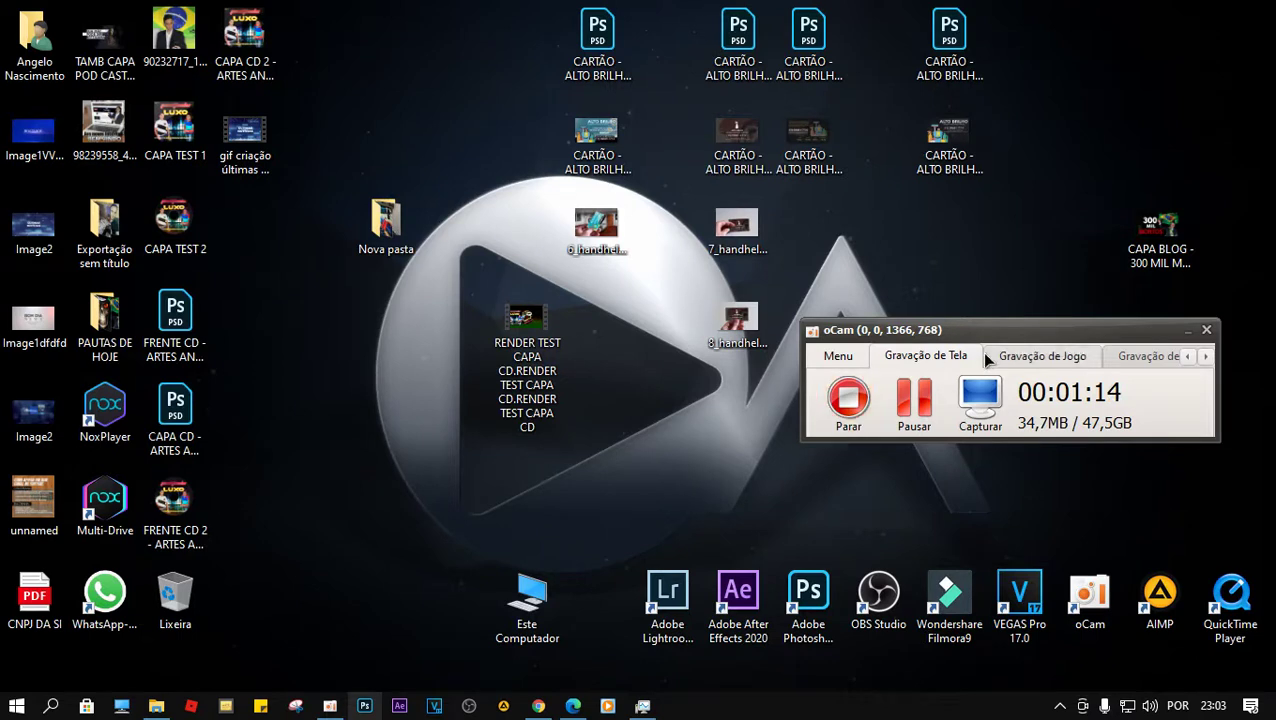
Switch to Chrome and open the first video of the YouTube channel's "MINHAS PRODUÇÕES - AUDIO" playlist.
left_click_drag(995, 333, 316, 134)
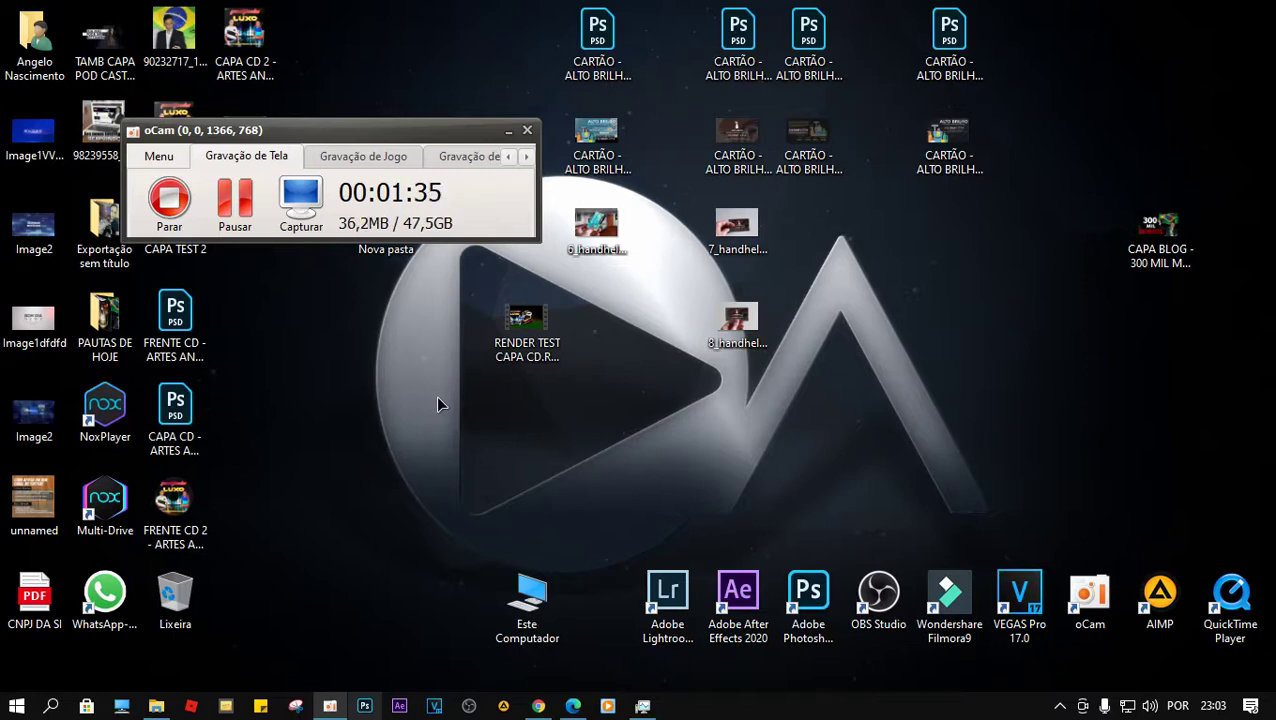
left_click(539, 705)
left_click(1246, 124)
left_click(1127, 230)
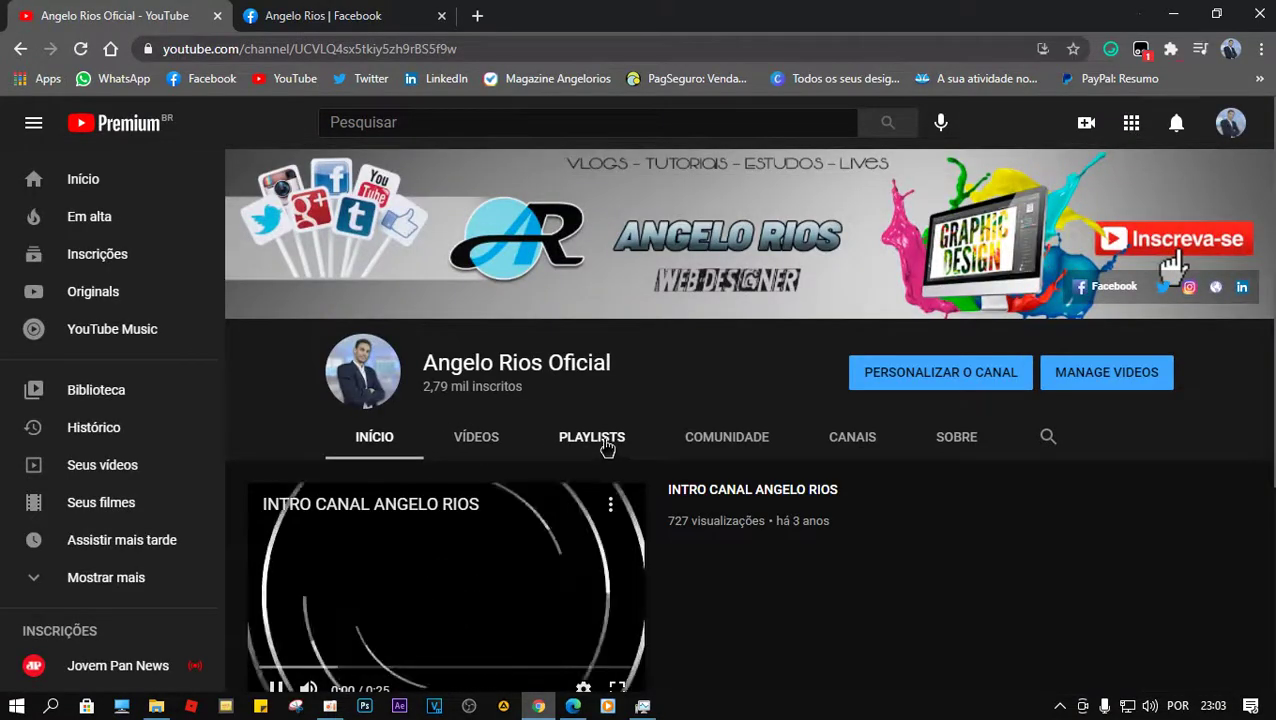
left_click(605, 440)
scroll(724, 396, "down", 3)
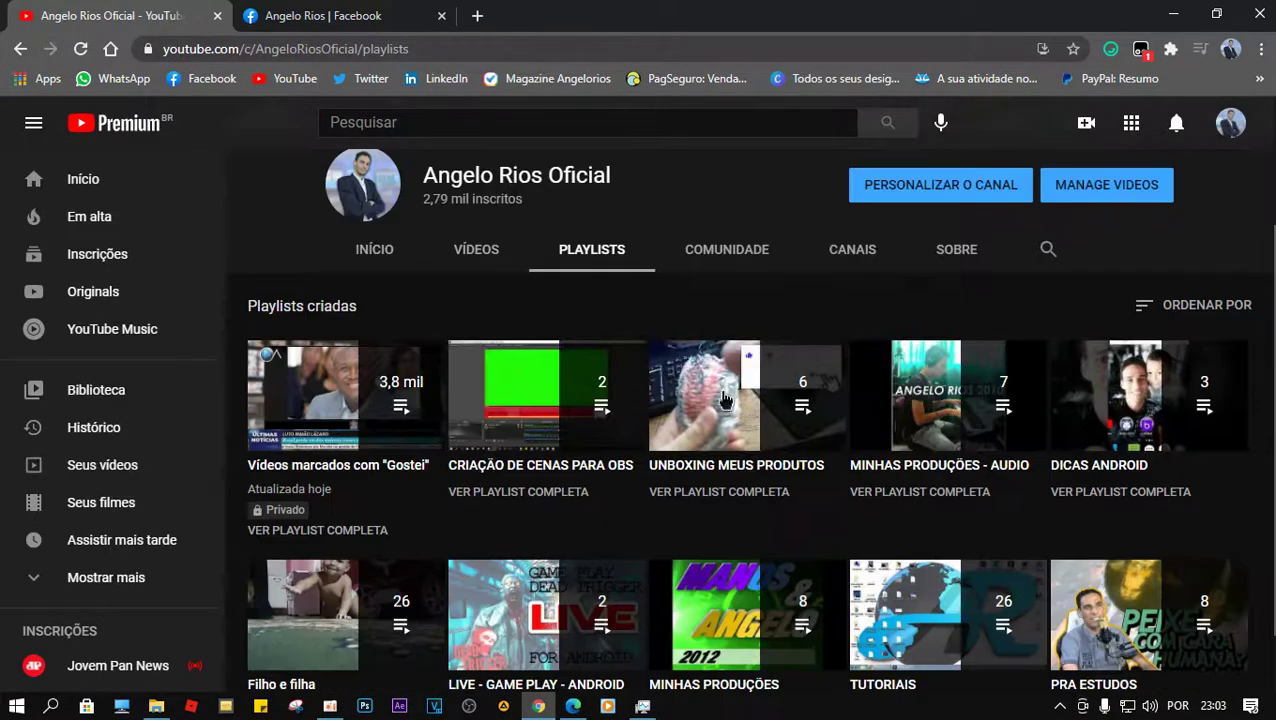
left_click(926, 333)
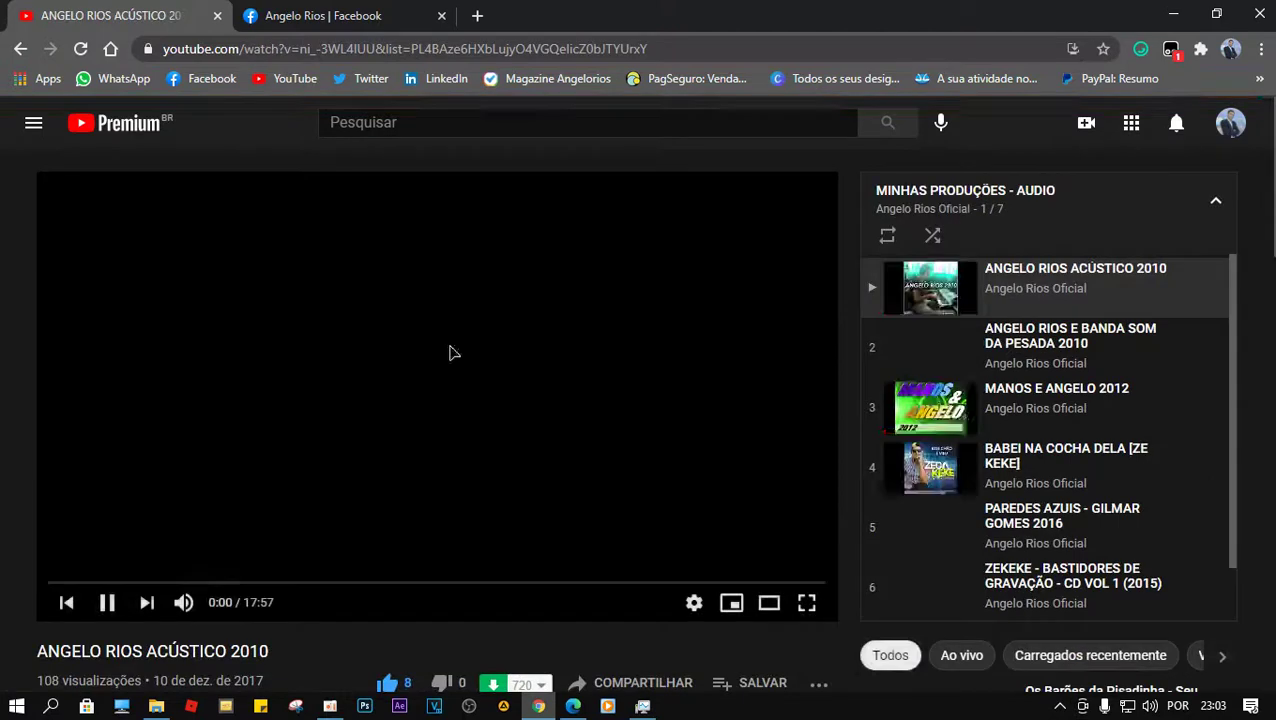
left_click(493, 650)
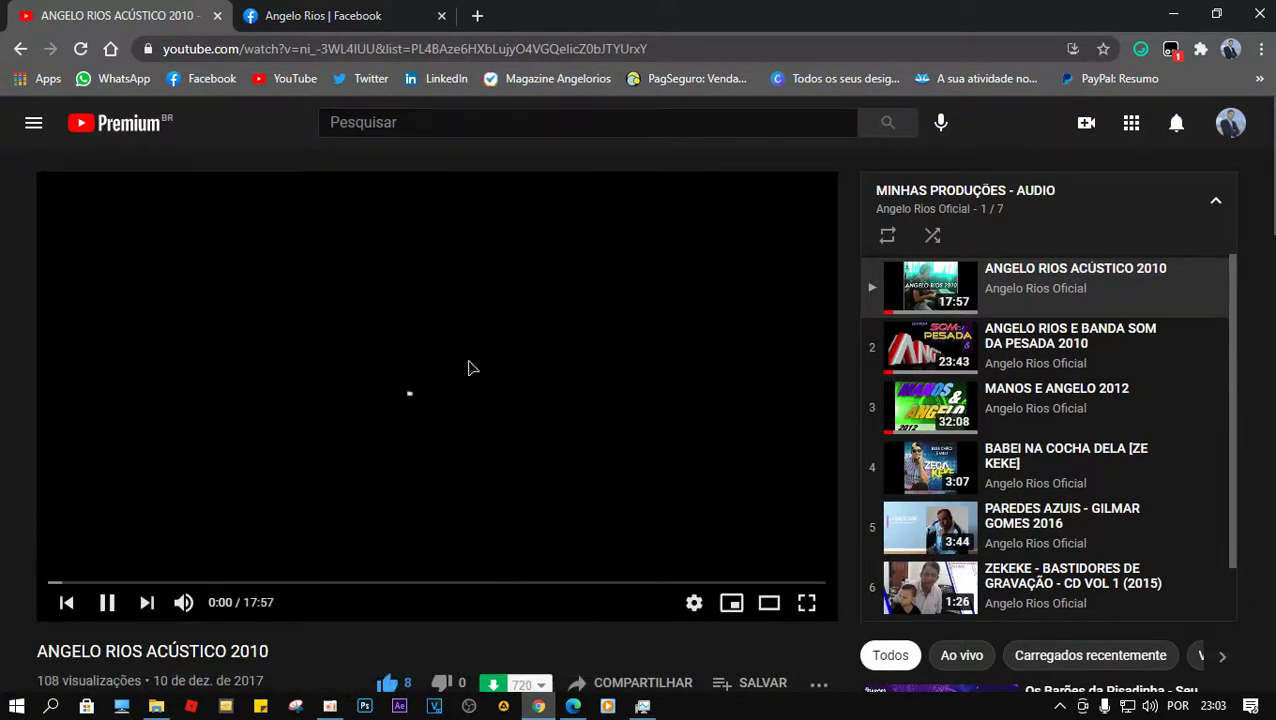
Pause the playlist video, skip ahead to 7:19, examine its still cover image and description, and minimize the browser.
scroll(307, 435, "down", 4)
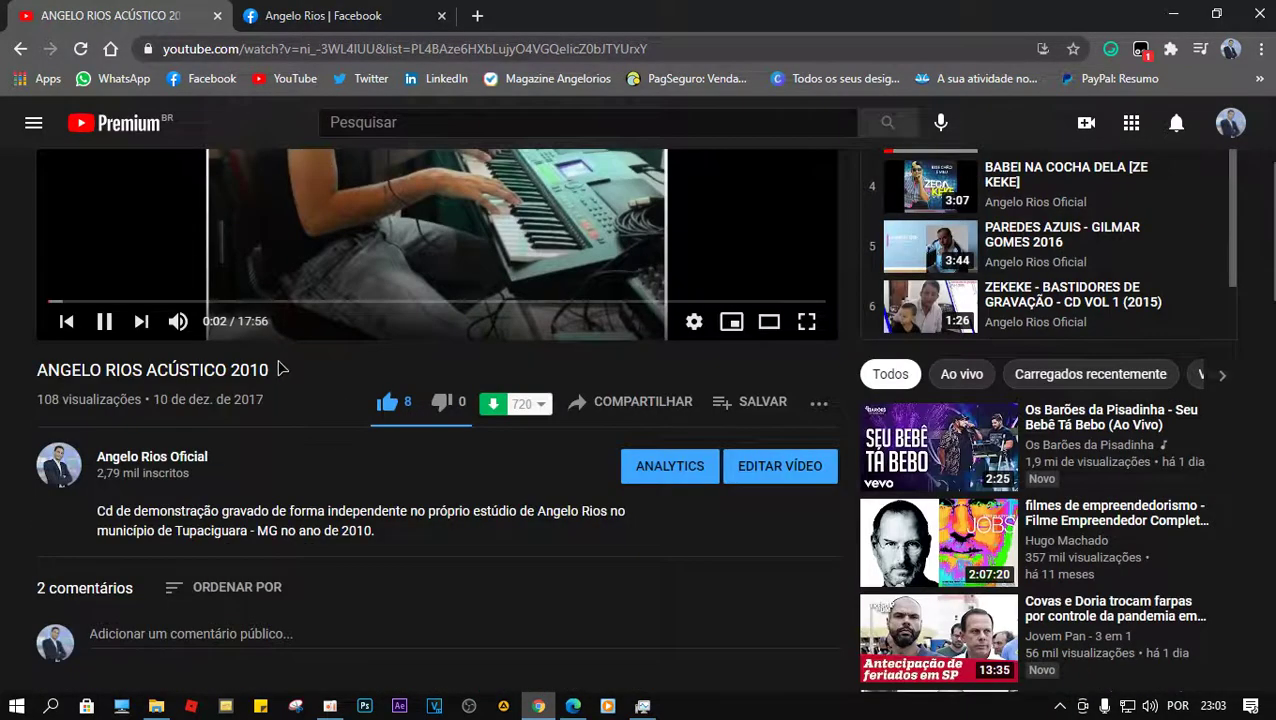
scroll(280, 369, "up", 2)
left_click(104, 527)
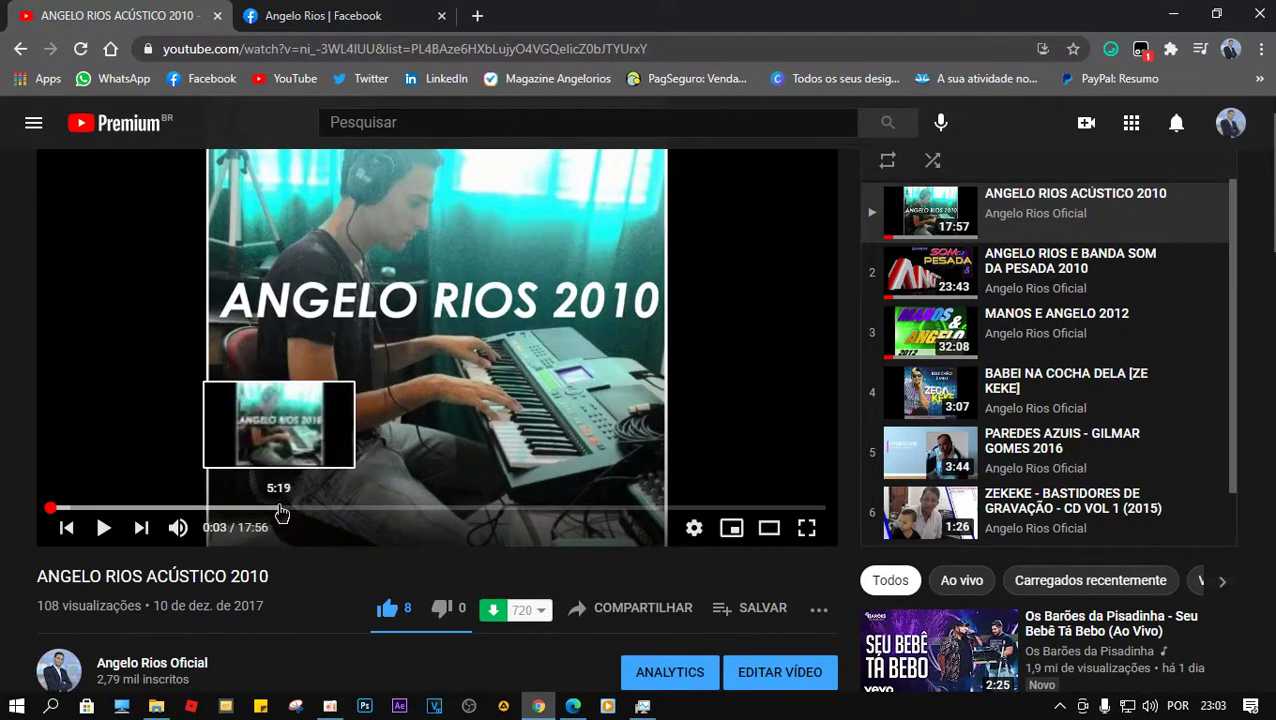
left_click_drag(285, 508, 365, 508)
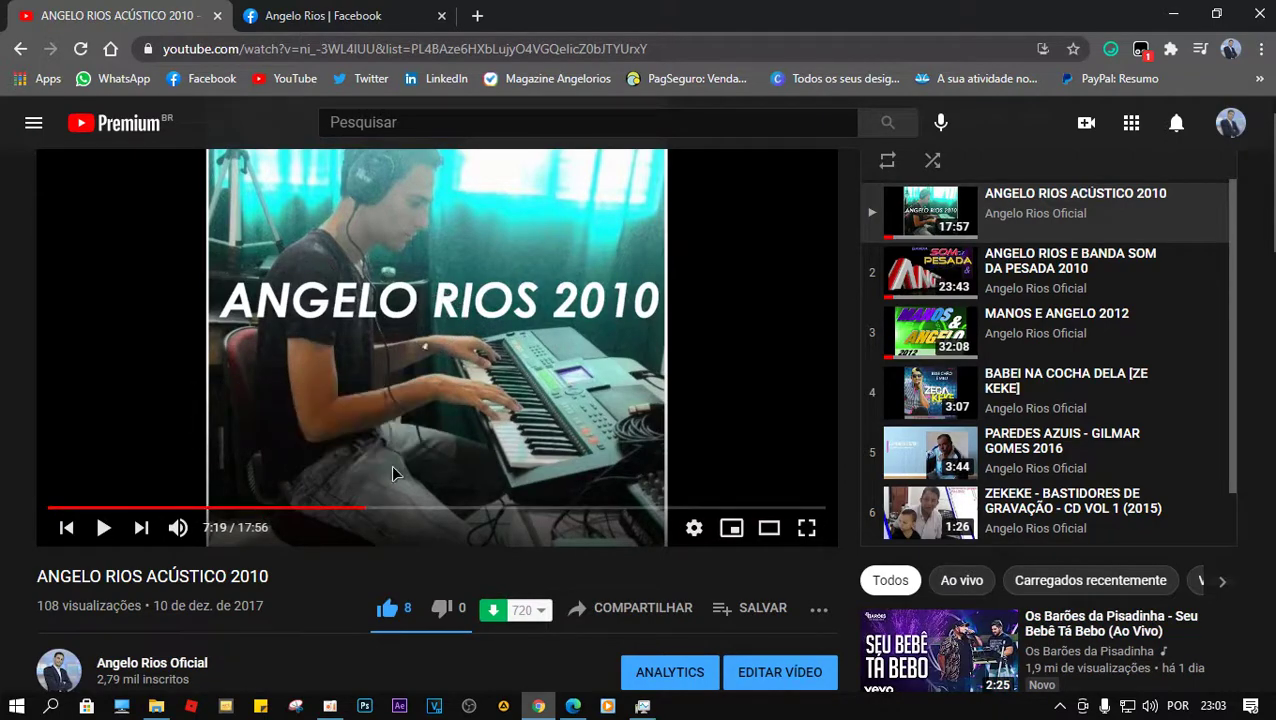
scroll(391, 465, "down", 5)
scroll(340, 463, "up", 5)
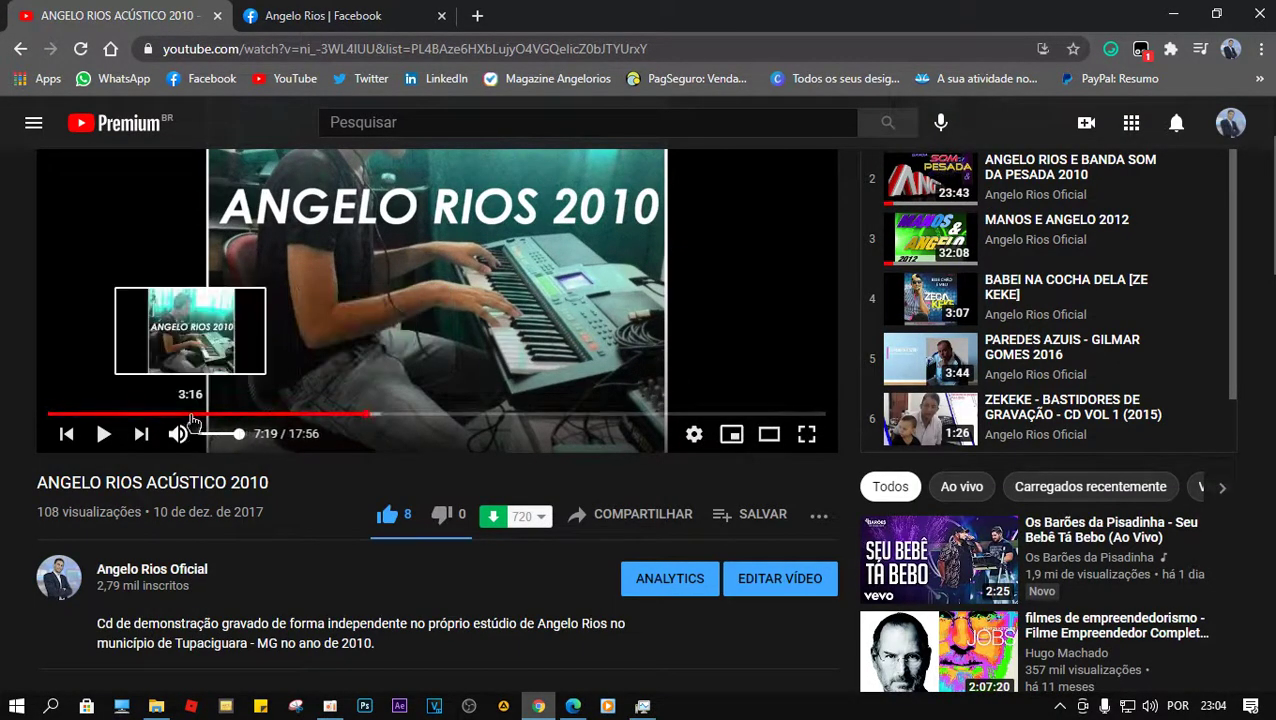
scroll(178, 605, "down", 1)
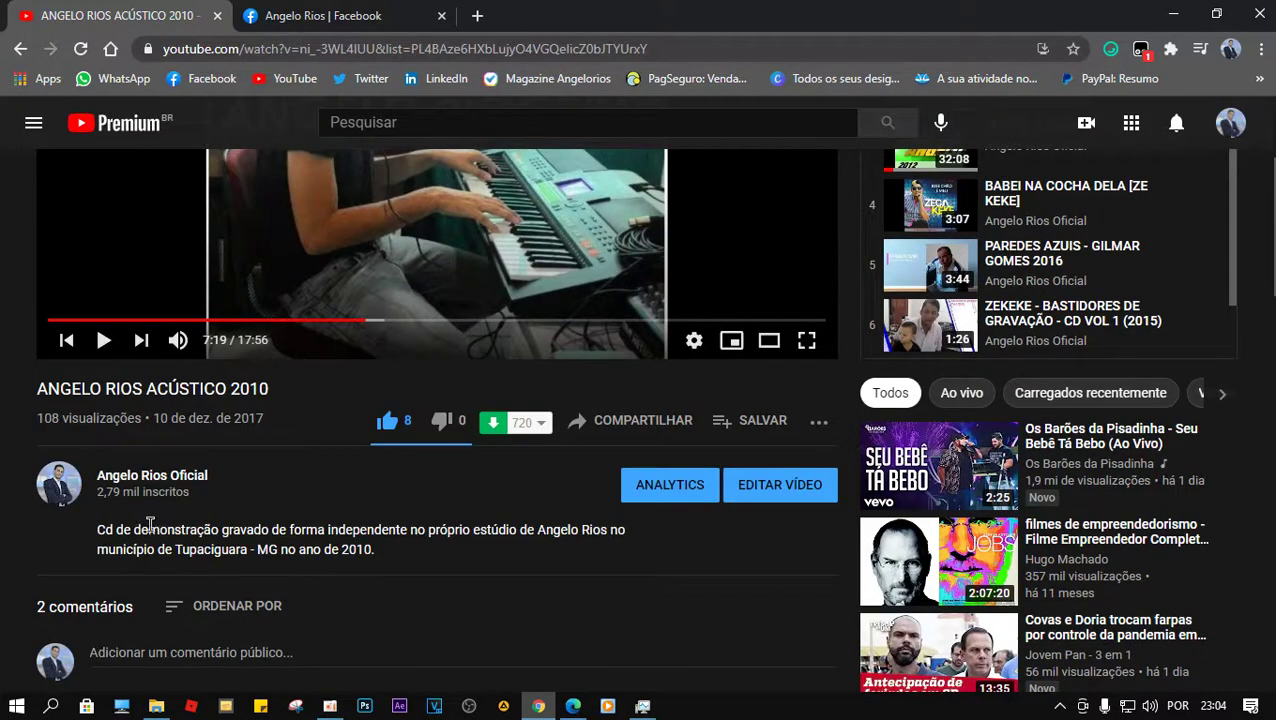
scroll(424, 331, "up", 2)
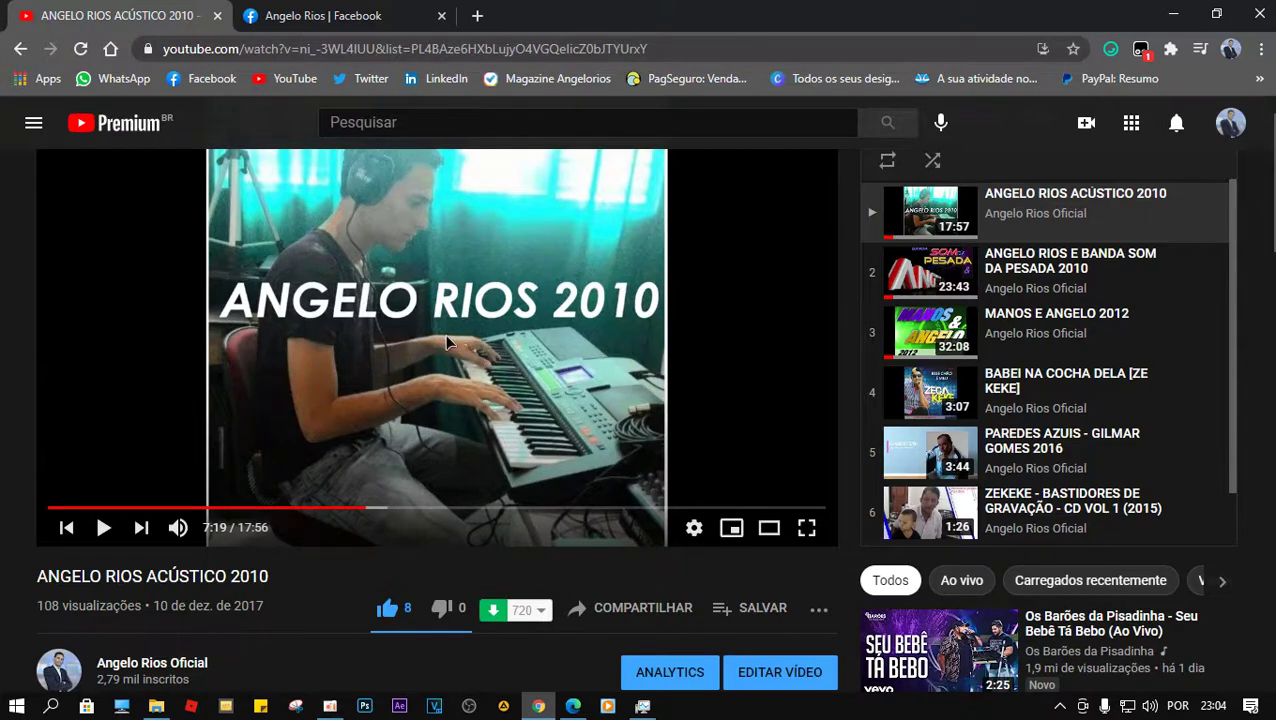
left_click(1173, 14)
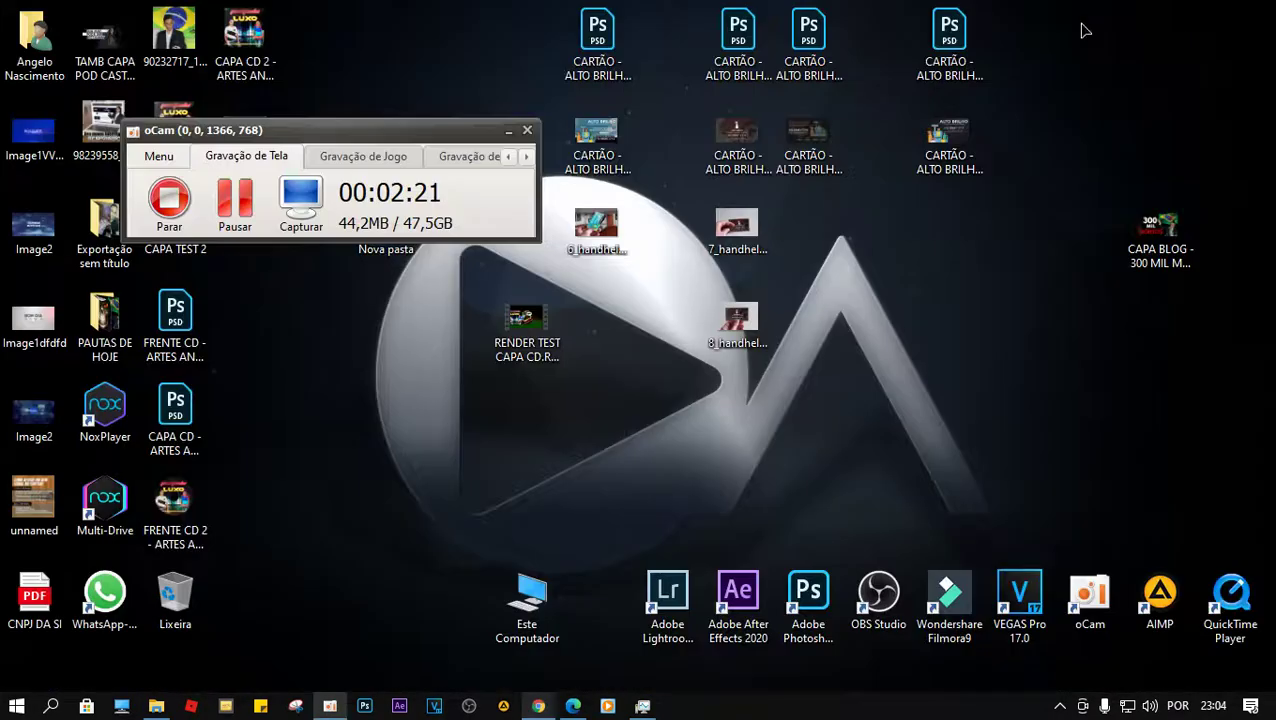
Launch VEGAS Pro 17.0 from the desktop as administrator.
left_click_drag(476, 140, 434, 128)
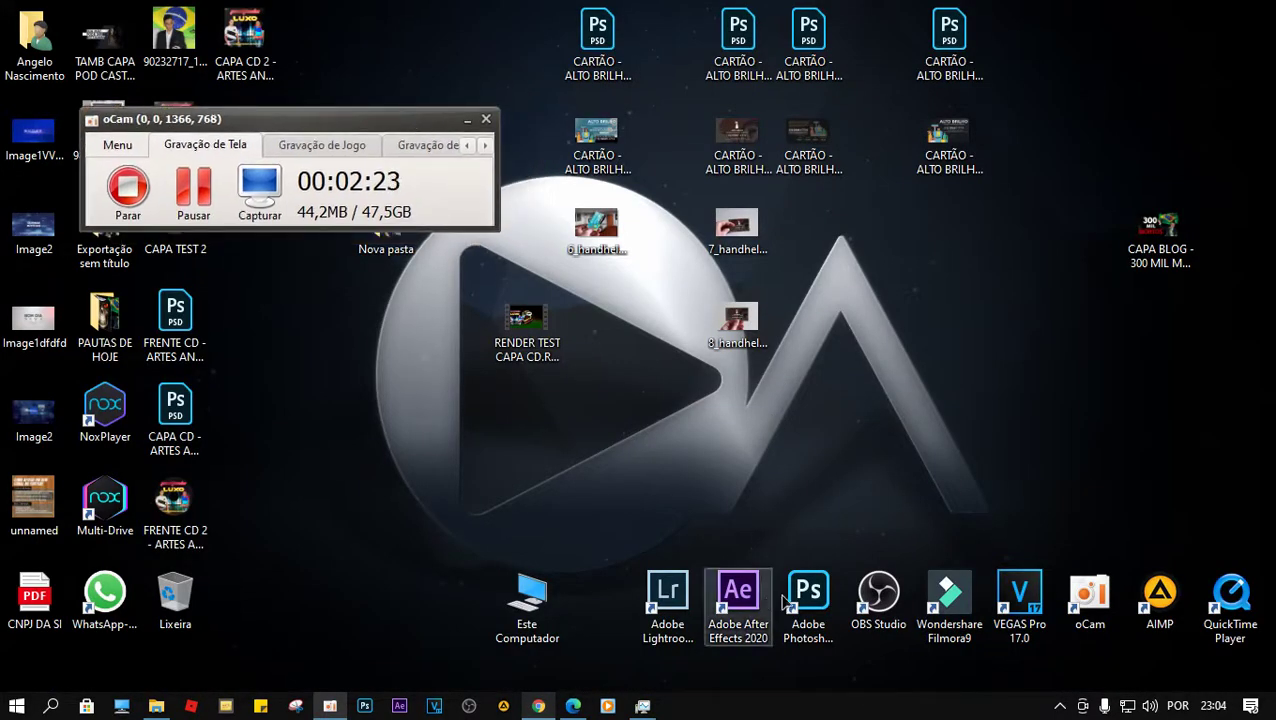
left_click(1014, 620)
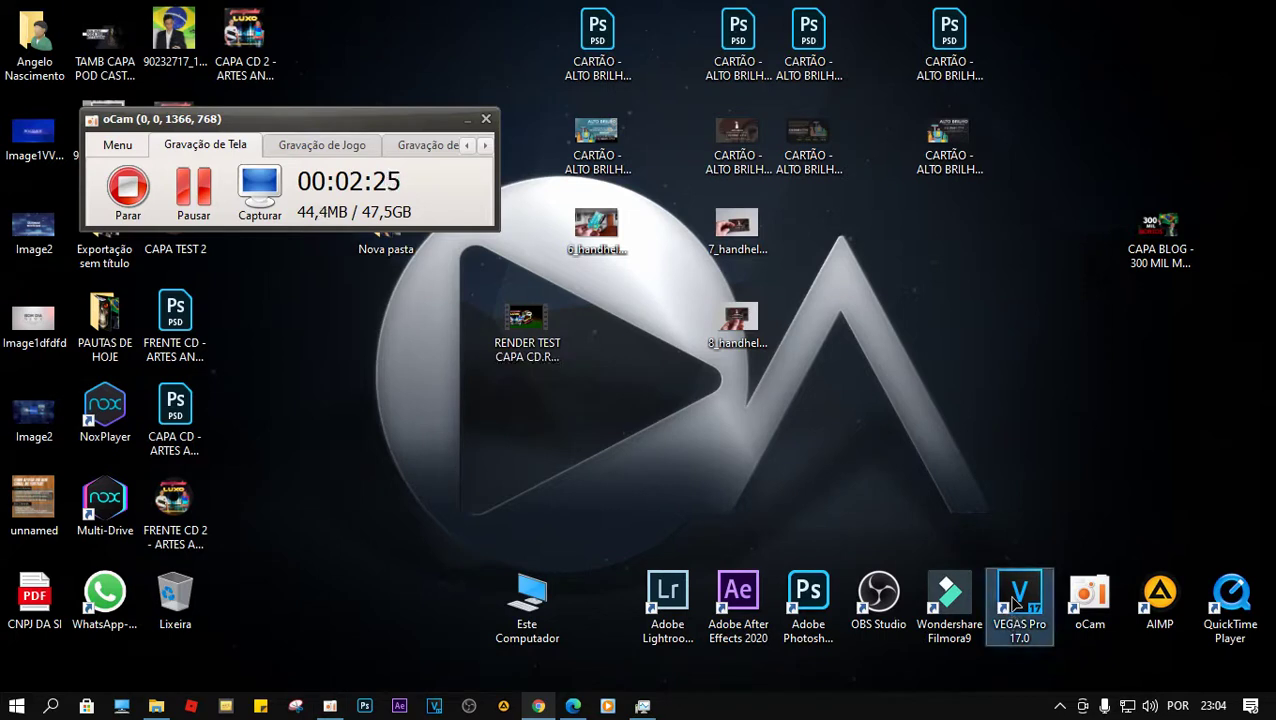
right_click(1014, 604)
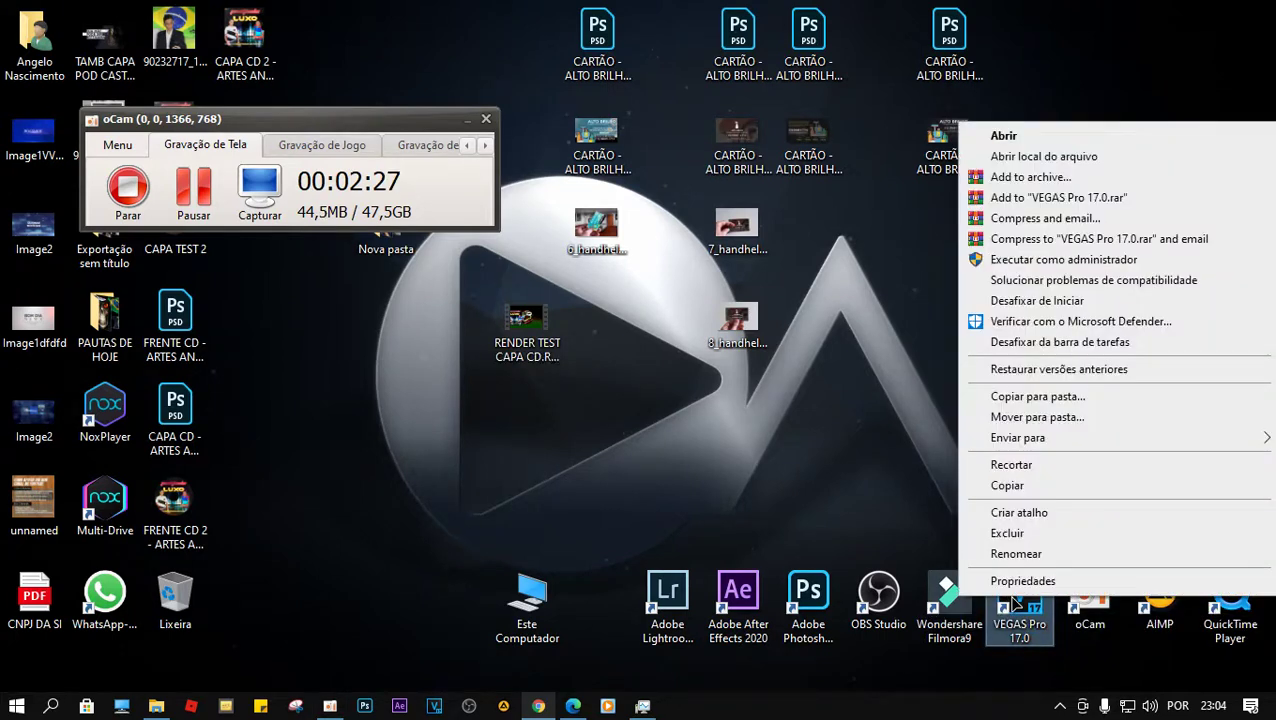
left_click(1023, 261)
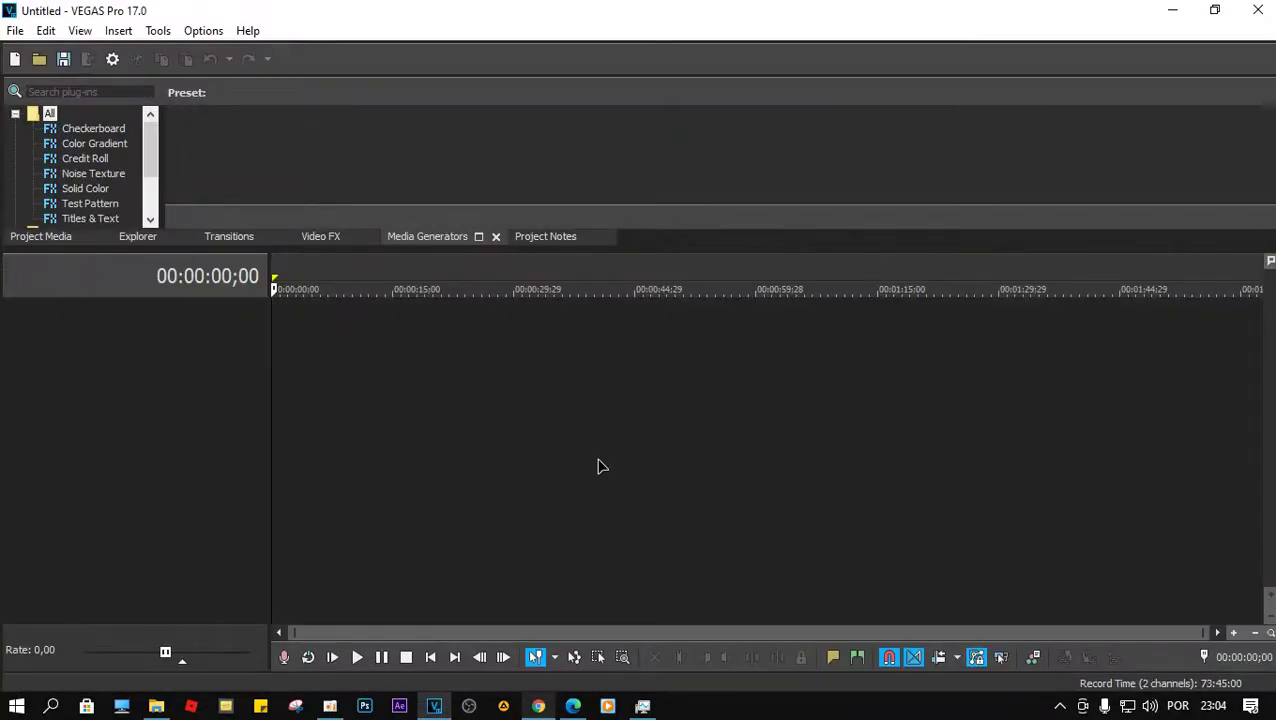
Bring the floating Video Preview into view and insert one video track and one audio track in the empty project.
left_click_drag(1270, 238, 1106, 57)
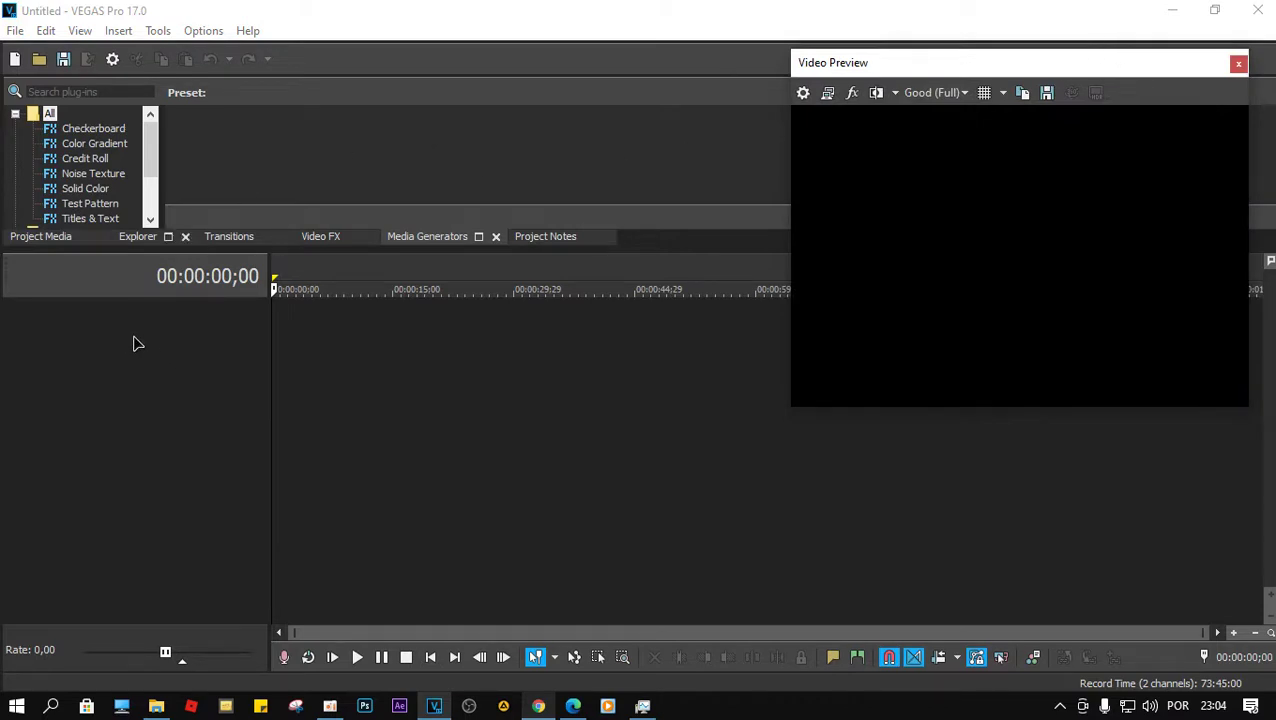
right_click(131, 334)
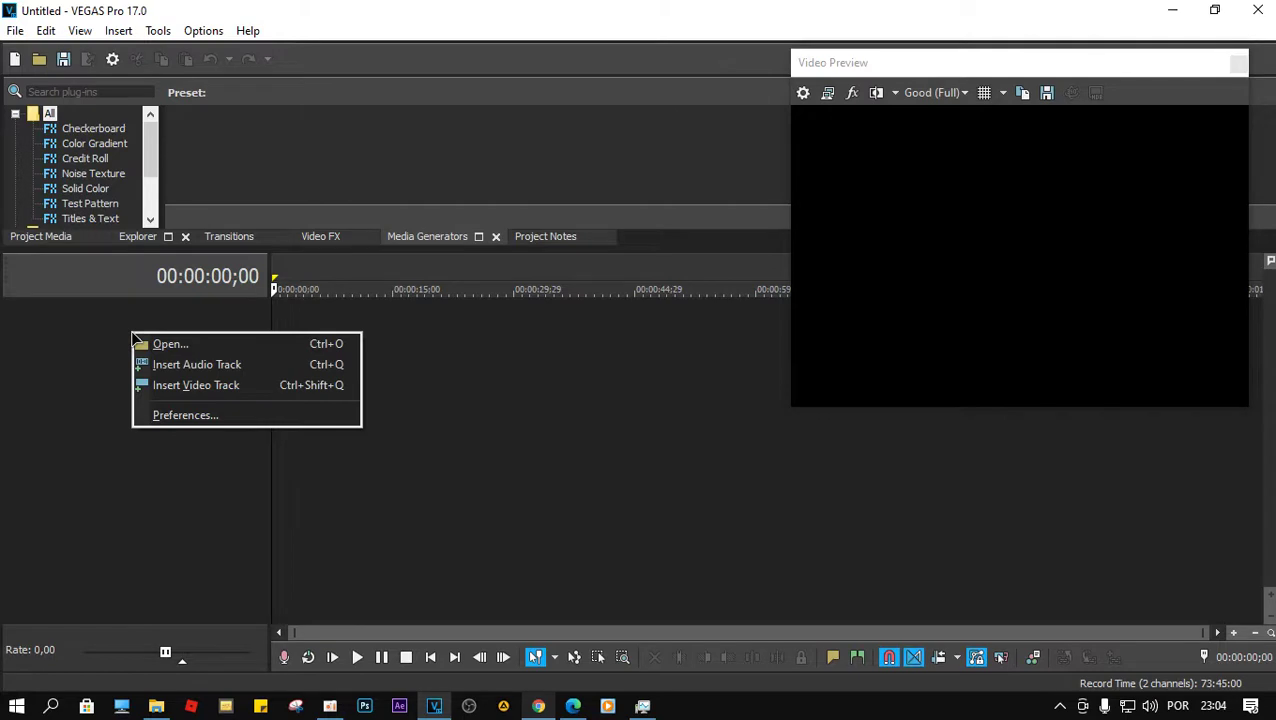
left_click(214, 386)
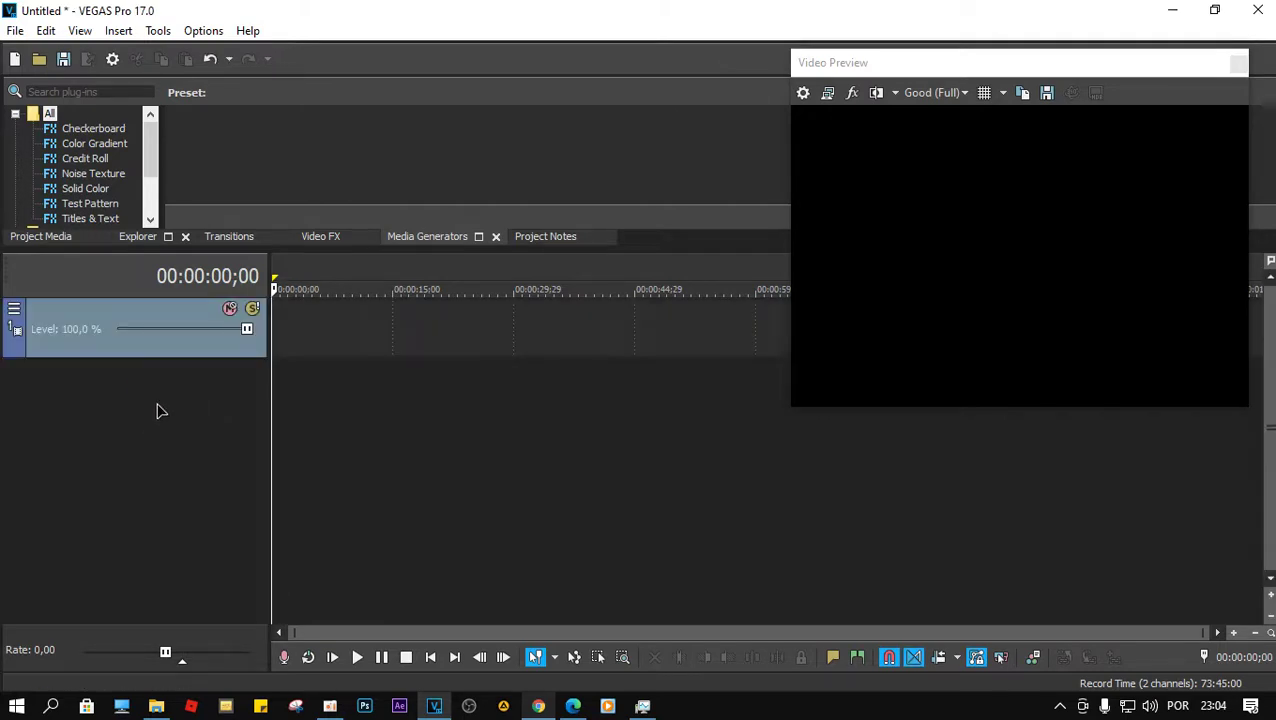
right_click(149, 388)
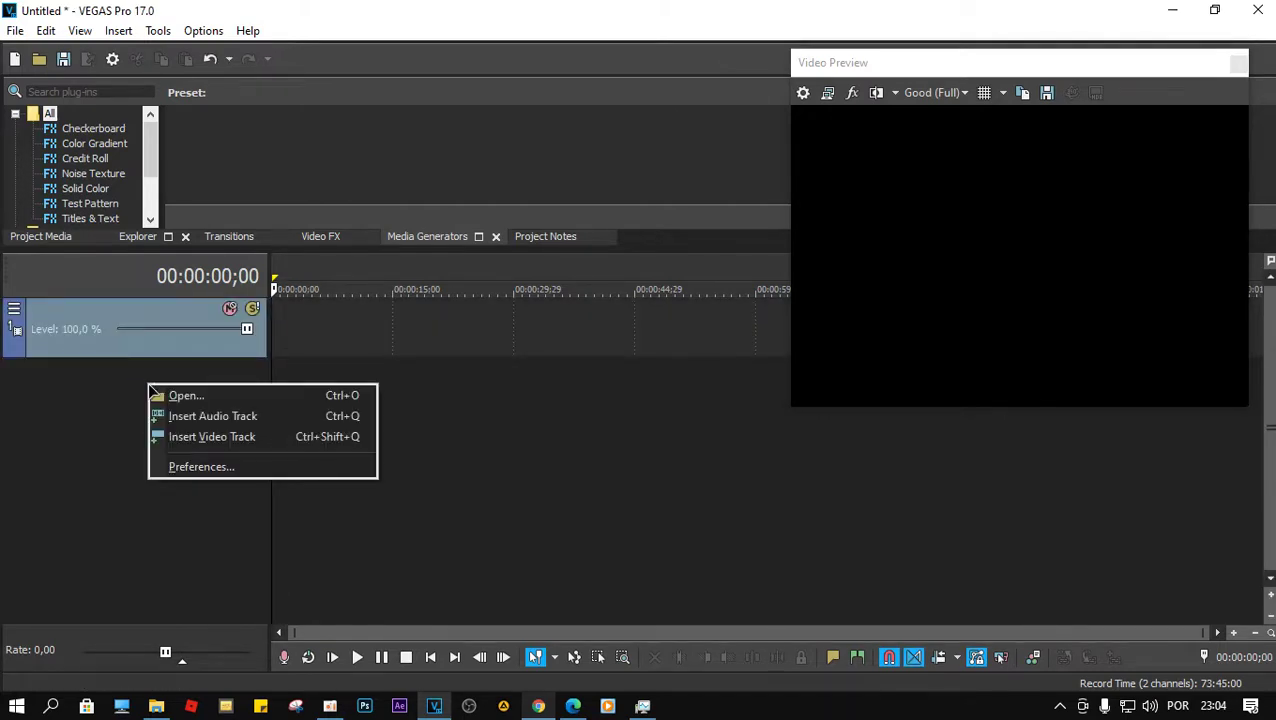
left_click(234, 416)
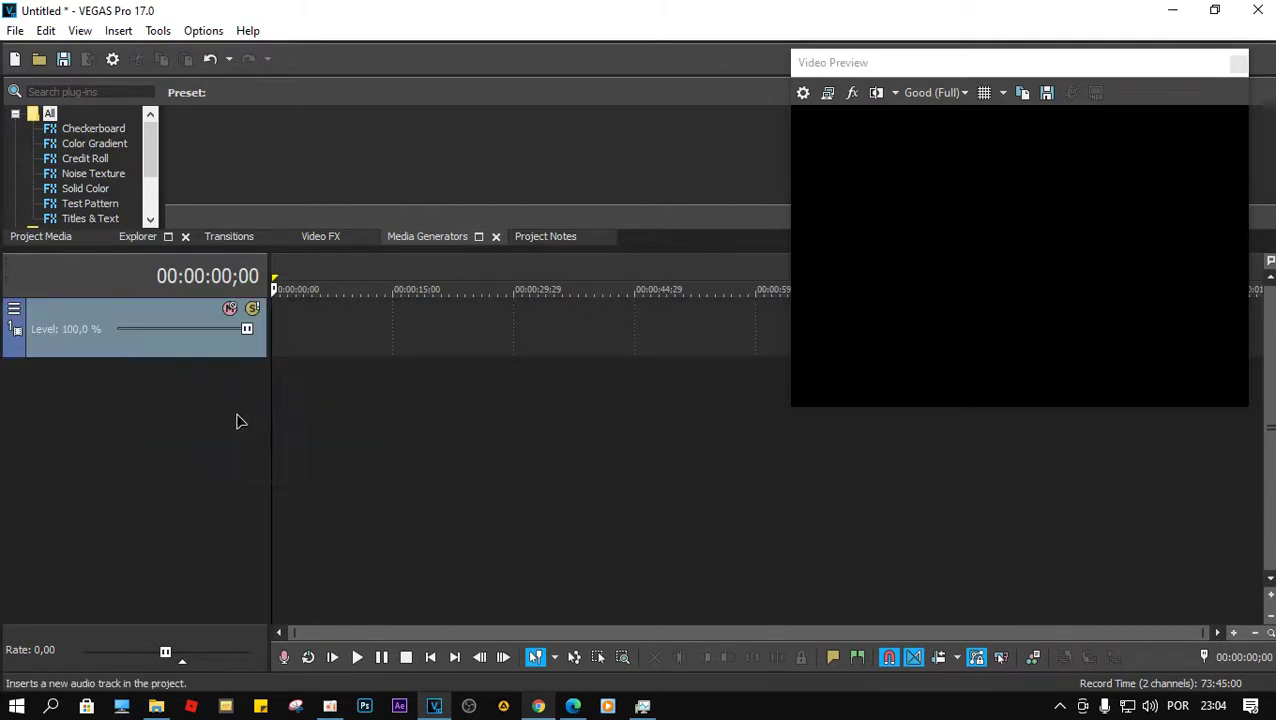
left_click(93, 348)
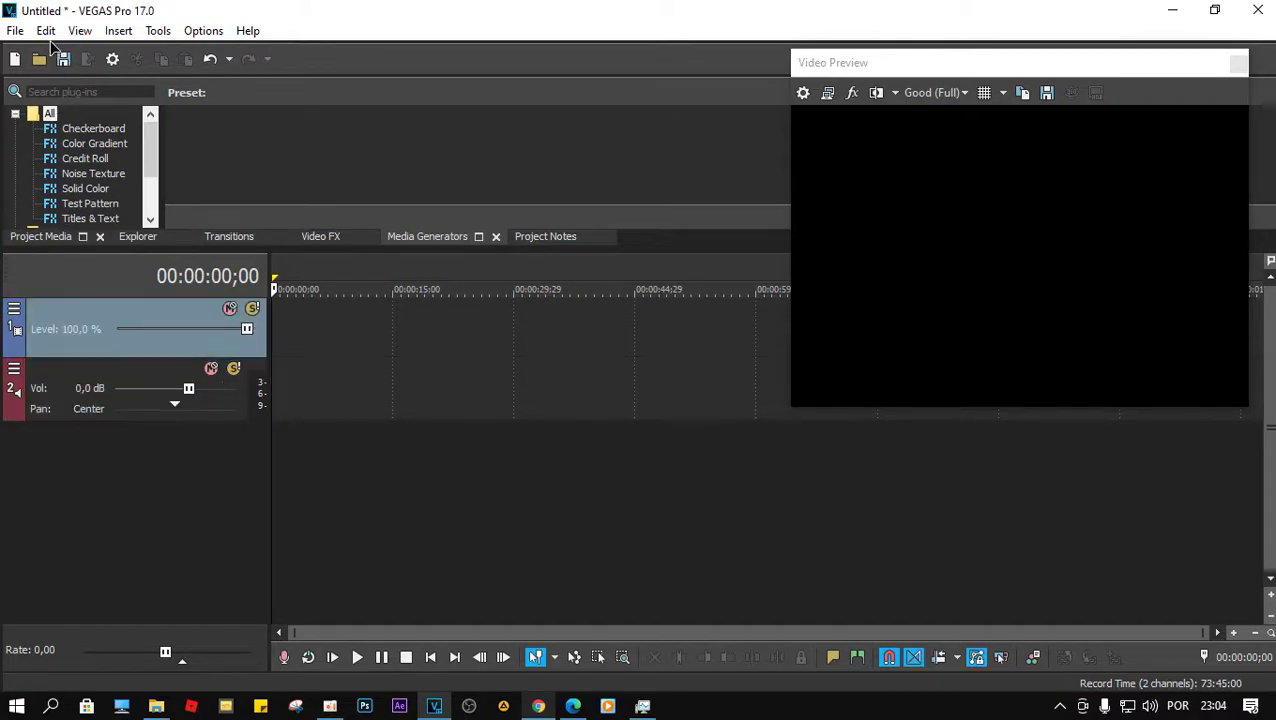
Import the RENDER TEST CAPA CD video from the desktop folder (Área de Trabalho) into the project media.
left_click(45, 237)
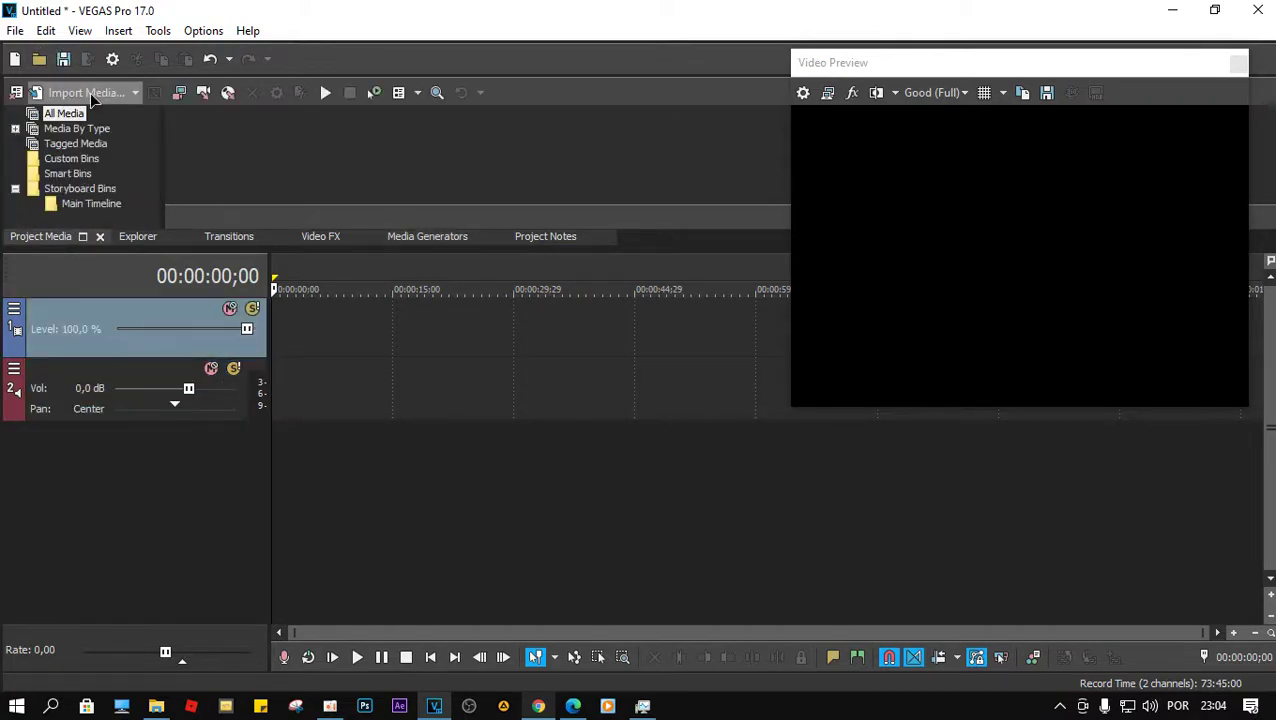
left_click(90, 93)
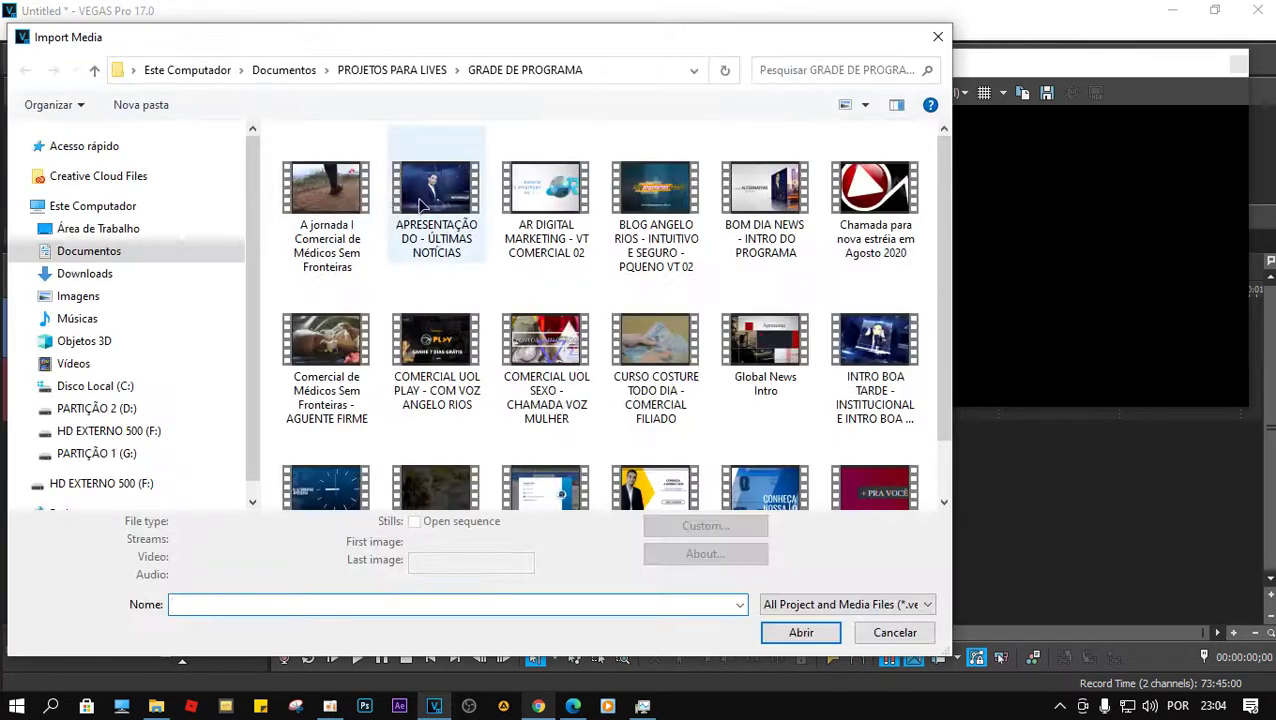
left_click(140, 235)
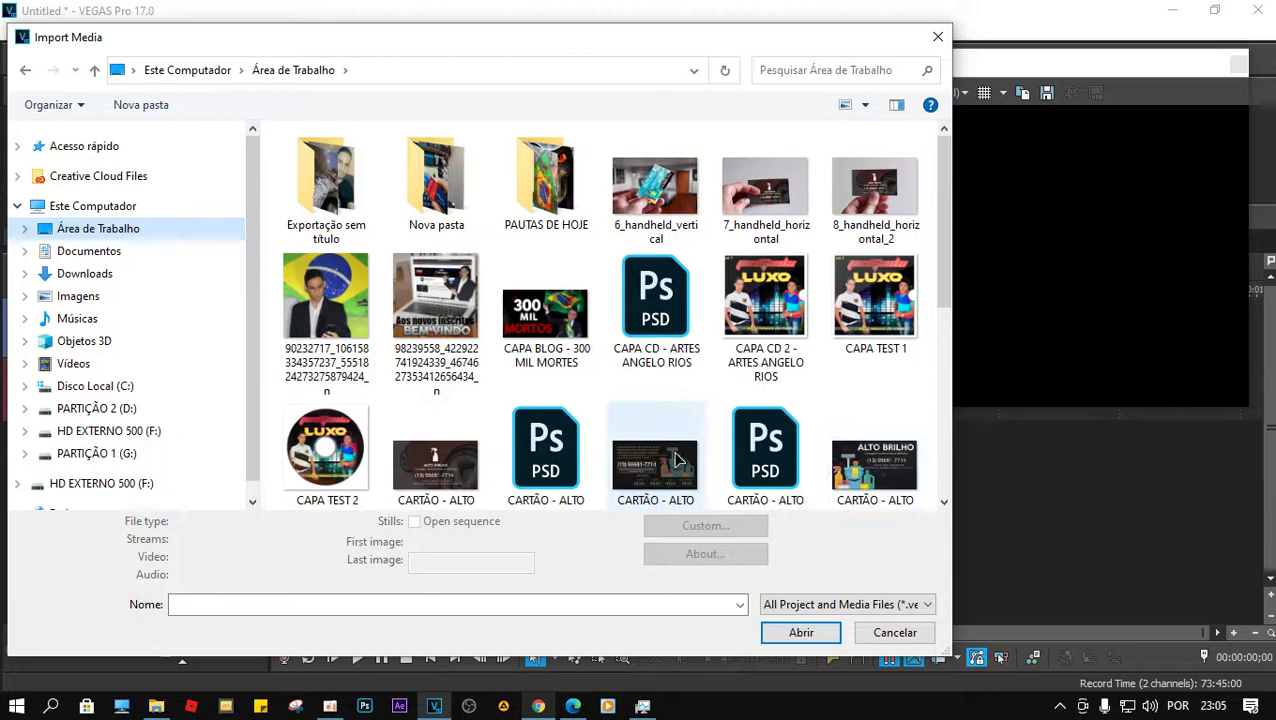
scroll(697, 374, "down", 5)
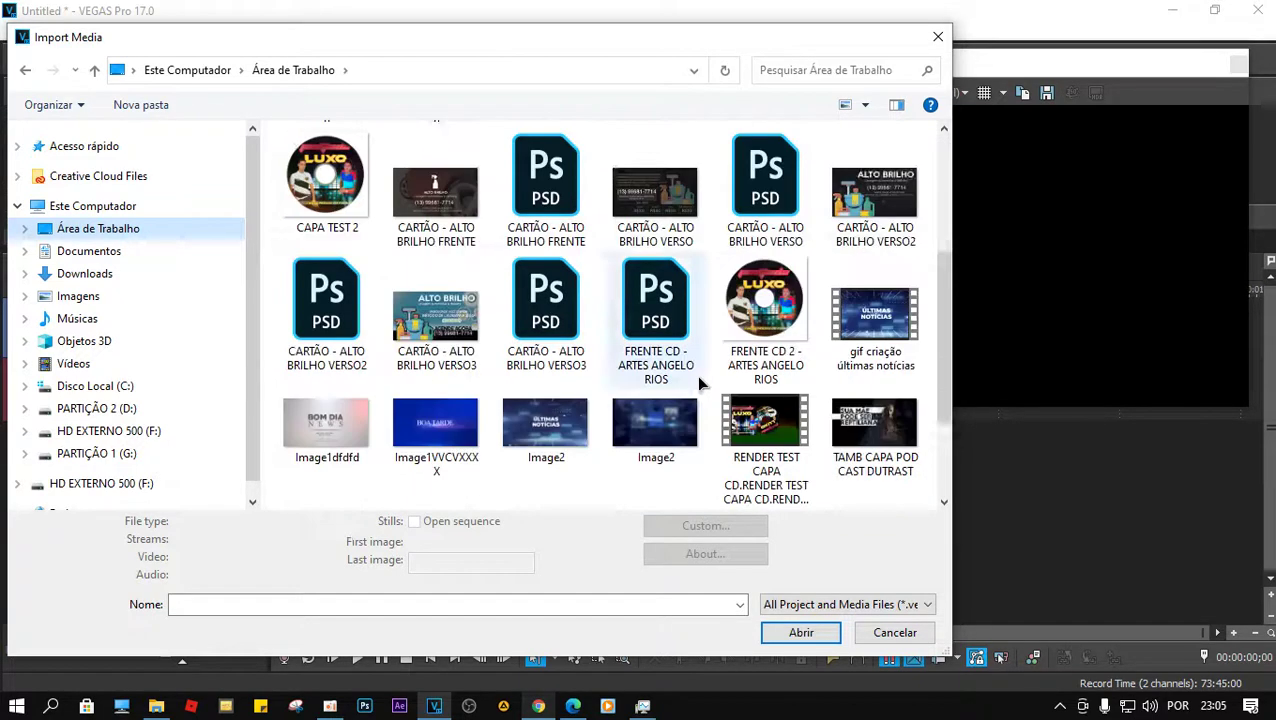
left_click(765, 370)
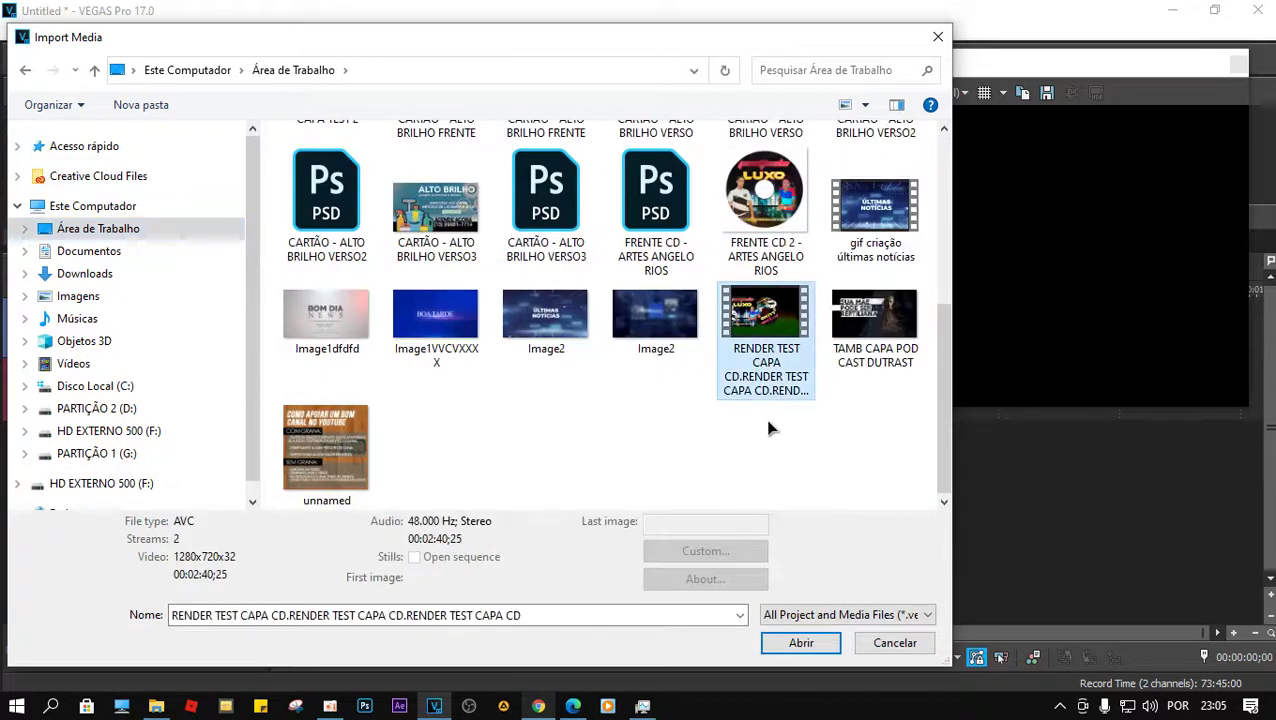
left_click(808, 646)
Place the imported video at the start of the timeline tracks, move the preview clear of them, and select its video event.
left_click_drag(298, 293, 288, 362)
left_click(743, 294)
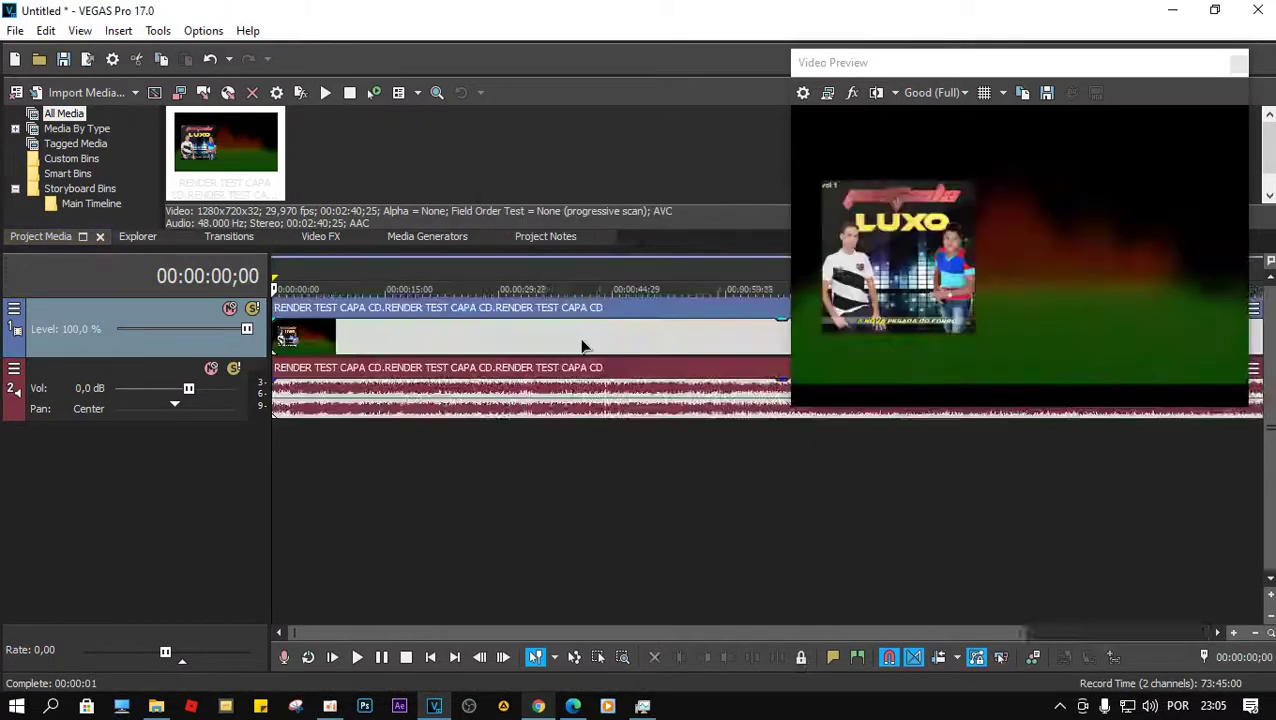
left_click_drag(1148, 66, 1275, 200)
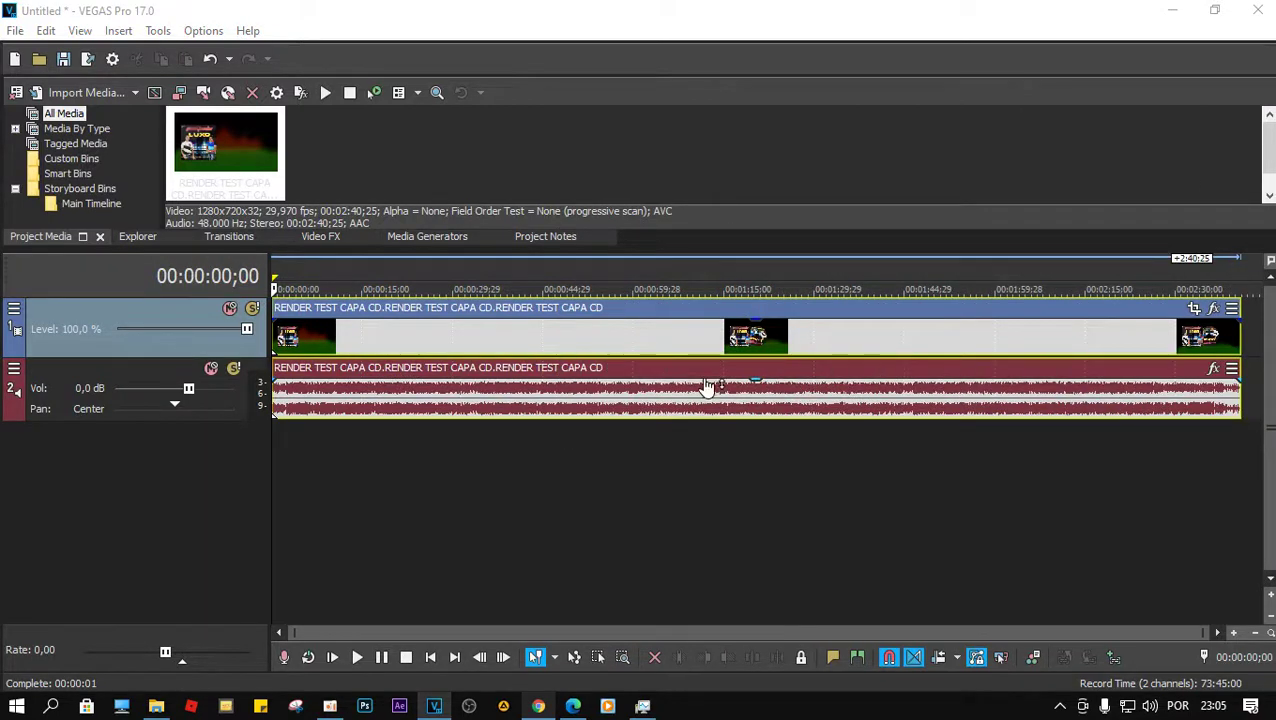
left_click(563, 345)
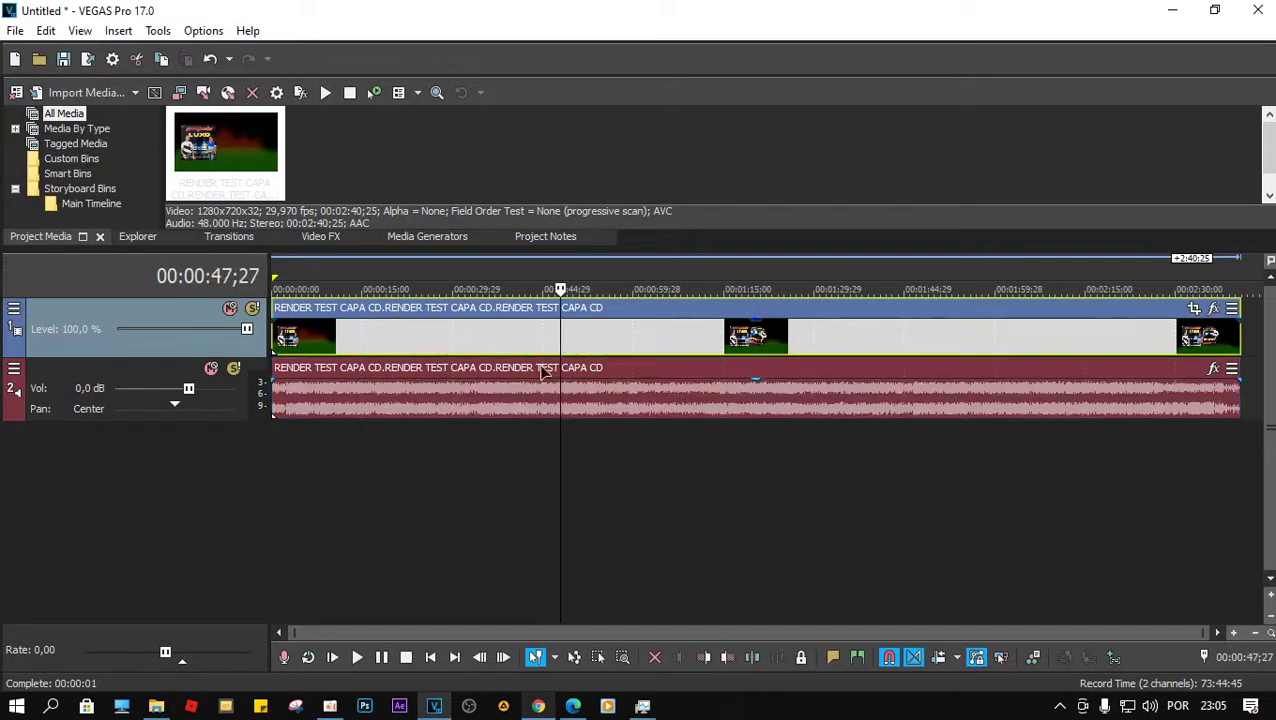
Try deleting only the audio event on the second track and undo the deletion.
left_click(529, 398)
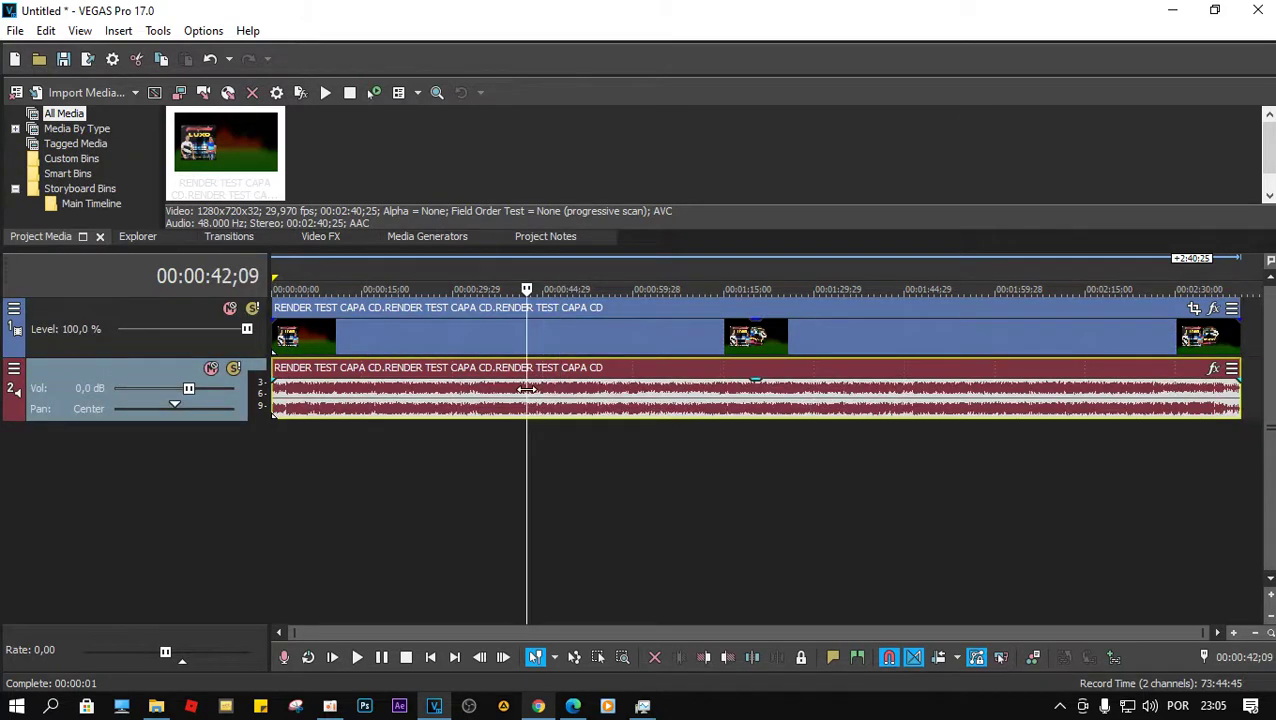
key("Delete")
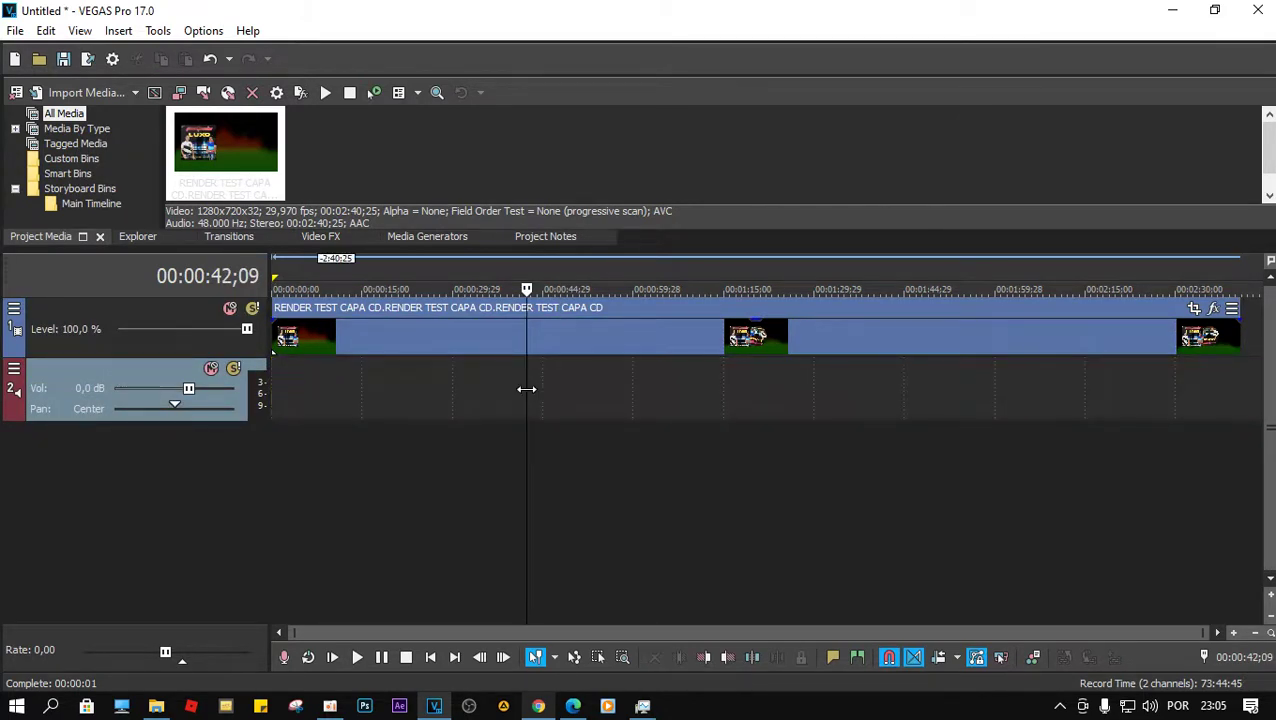
key("ctrl+z")
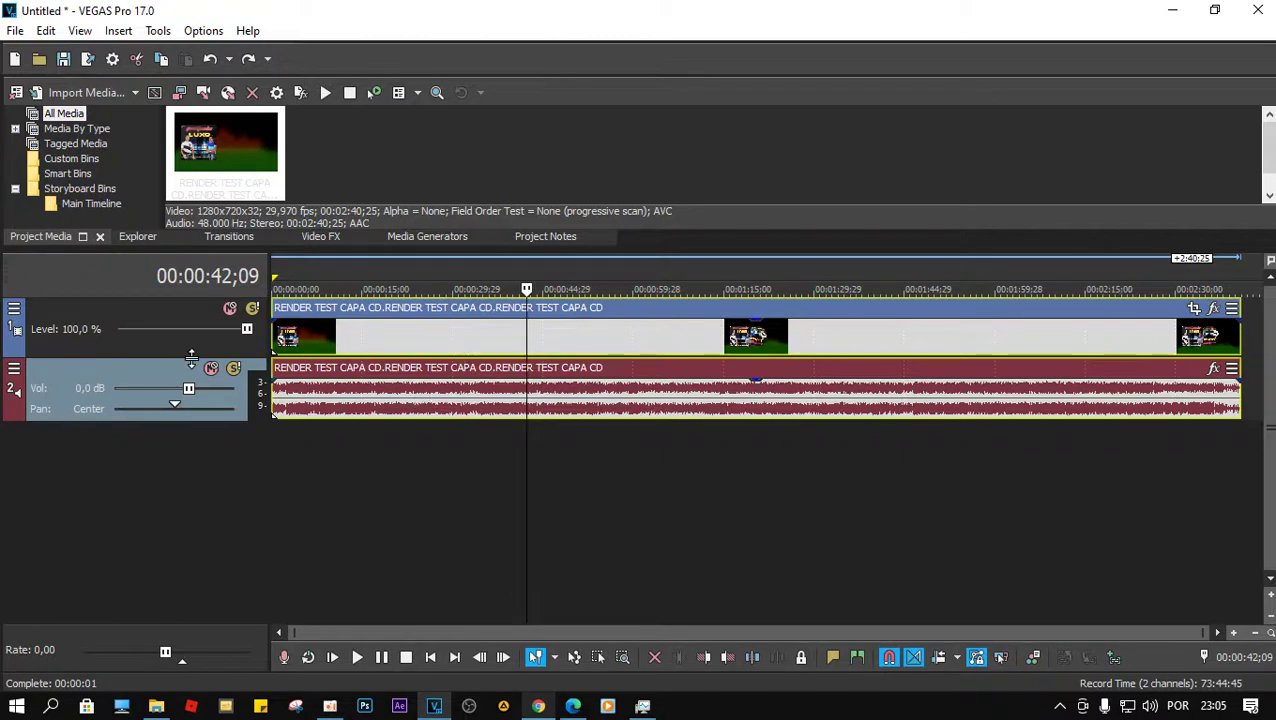
Increase the height of the video track and the audio track.
left_click_drag(191, 358, 188, 399)
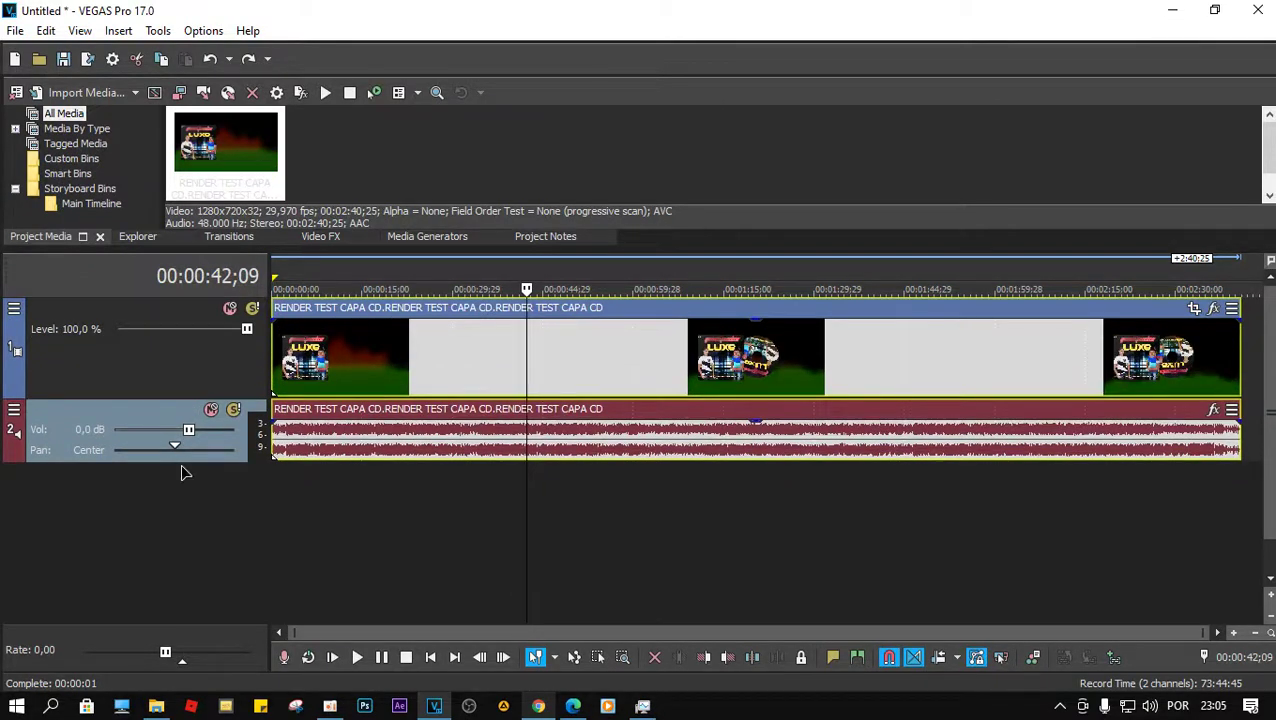
left_click_drag(183, 460, 326, 507)
Select the audio event in the enlarged track, delete it and restore it by undoing.
left_click(445, 463)
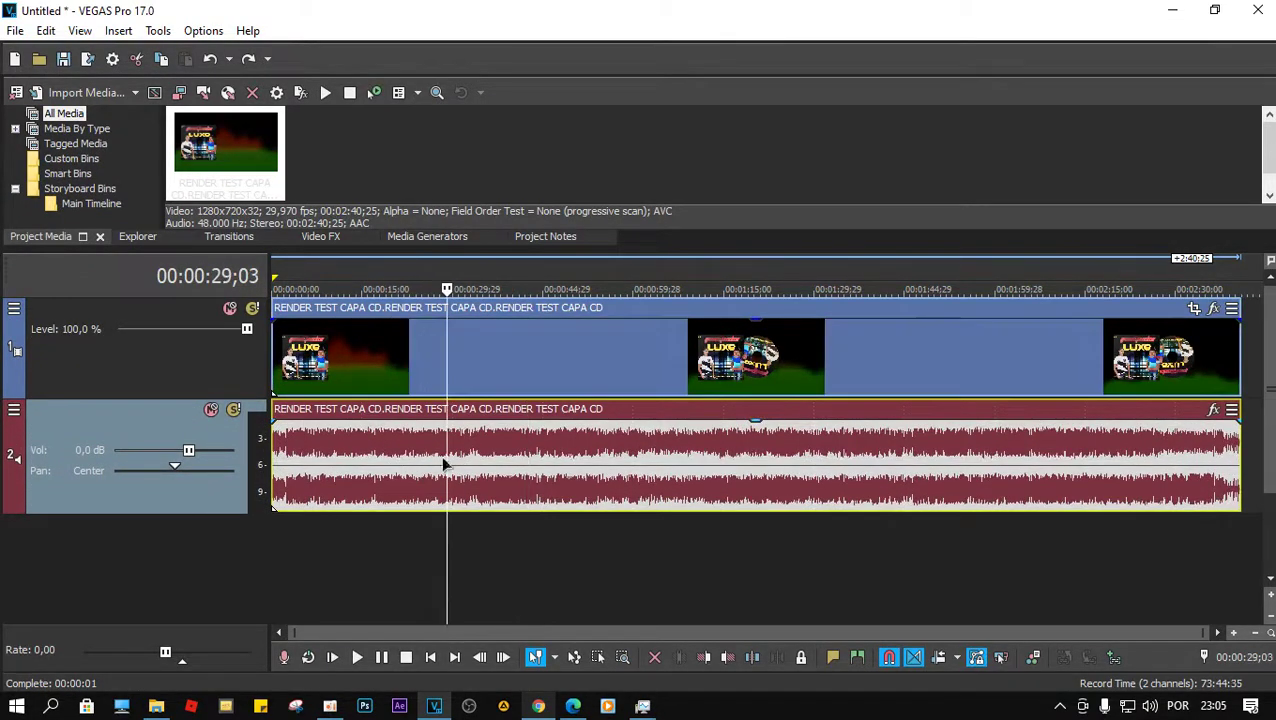
left_click(463, 470)
left_click(397, 464)
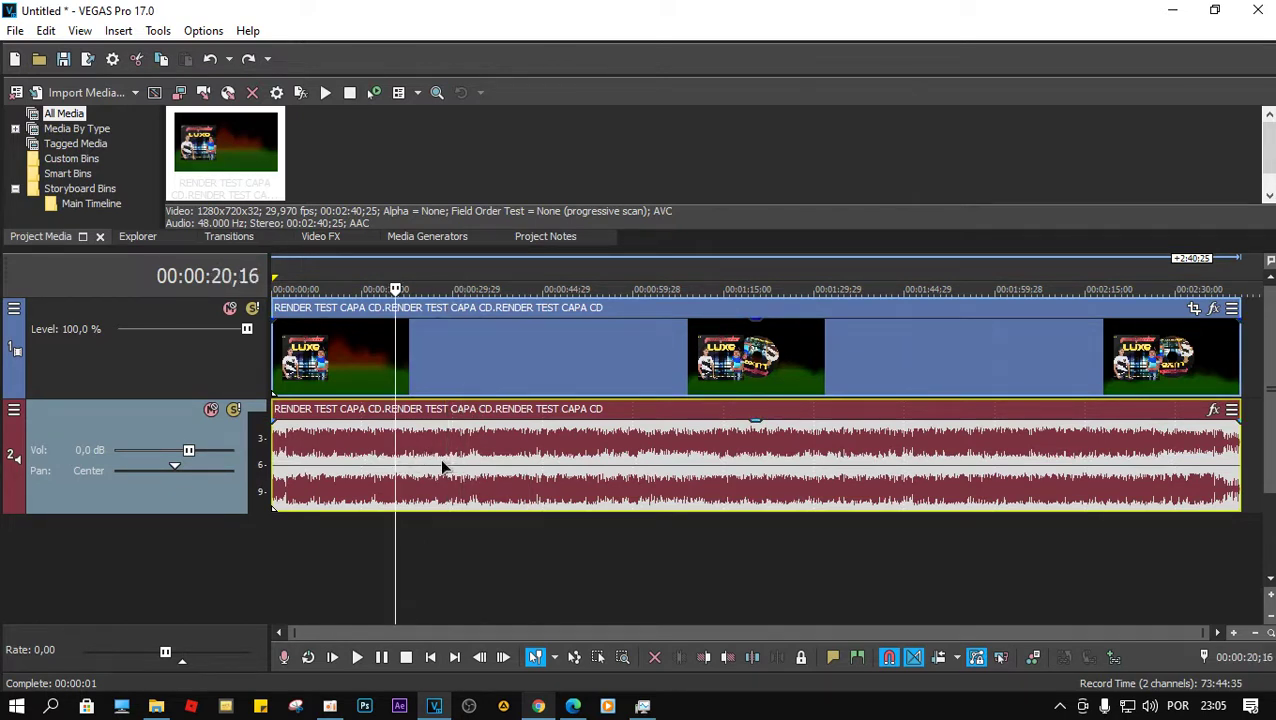
key("Delete")
key("ctrl+z")
Extend the end of the video event past the audio event by about 5 minutes 56 seconds.
left_click(541, 458)
left_click(584, 366)
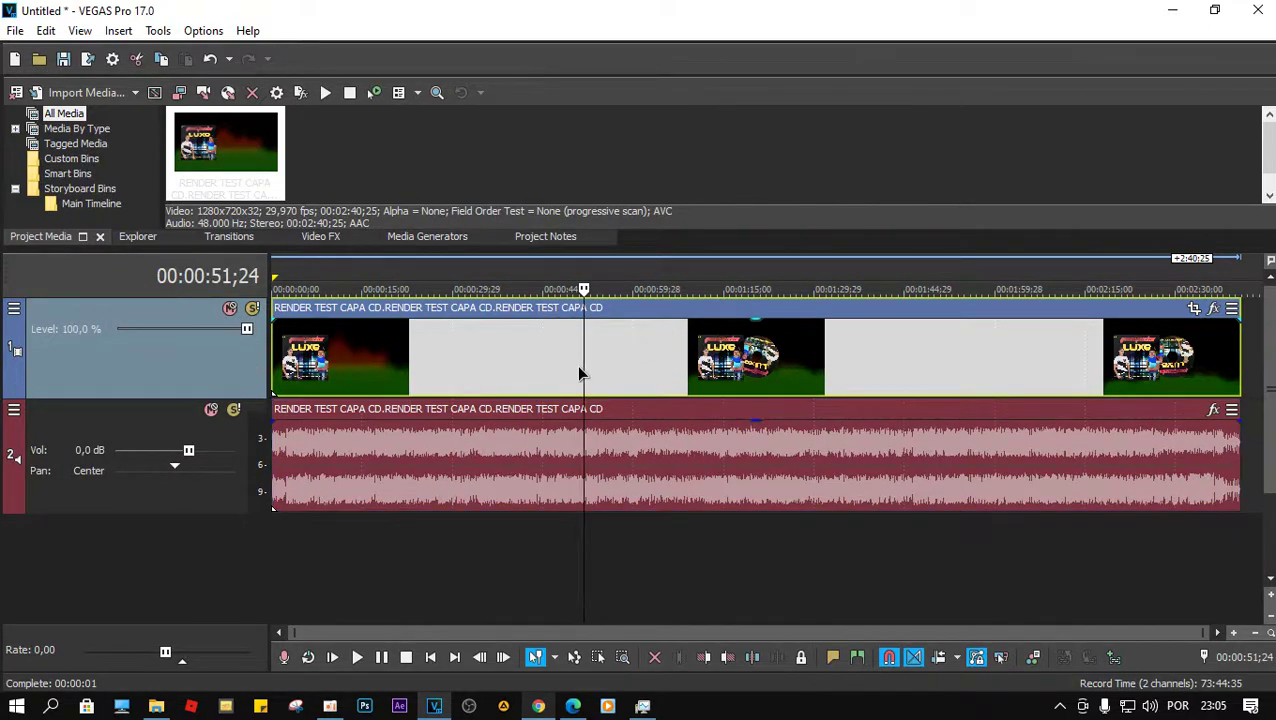
left_click(564, 472)
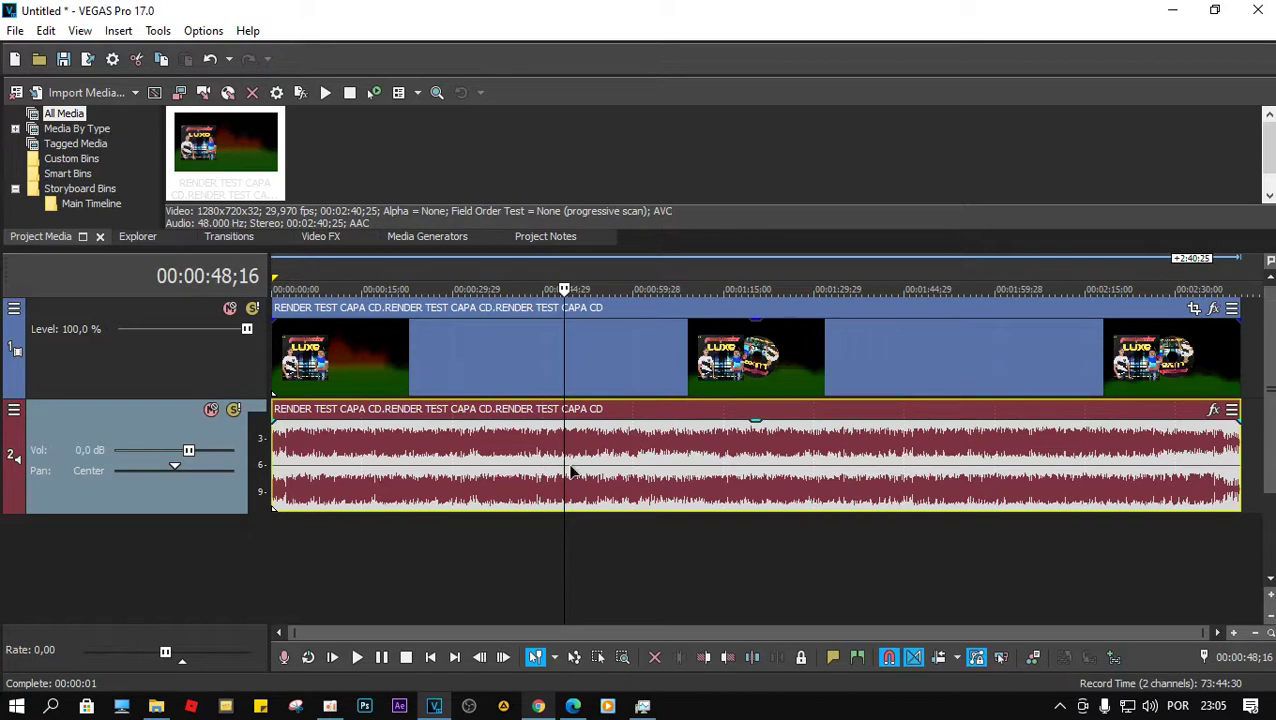
left_click(1190, 363)
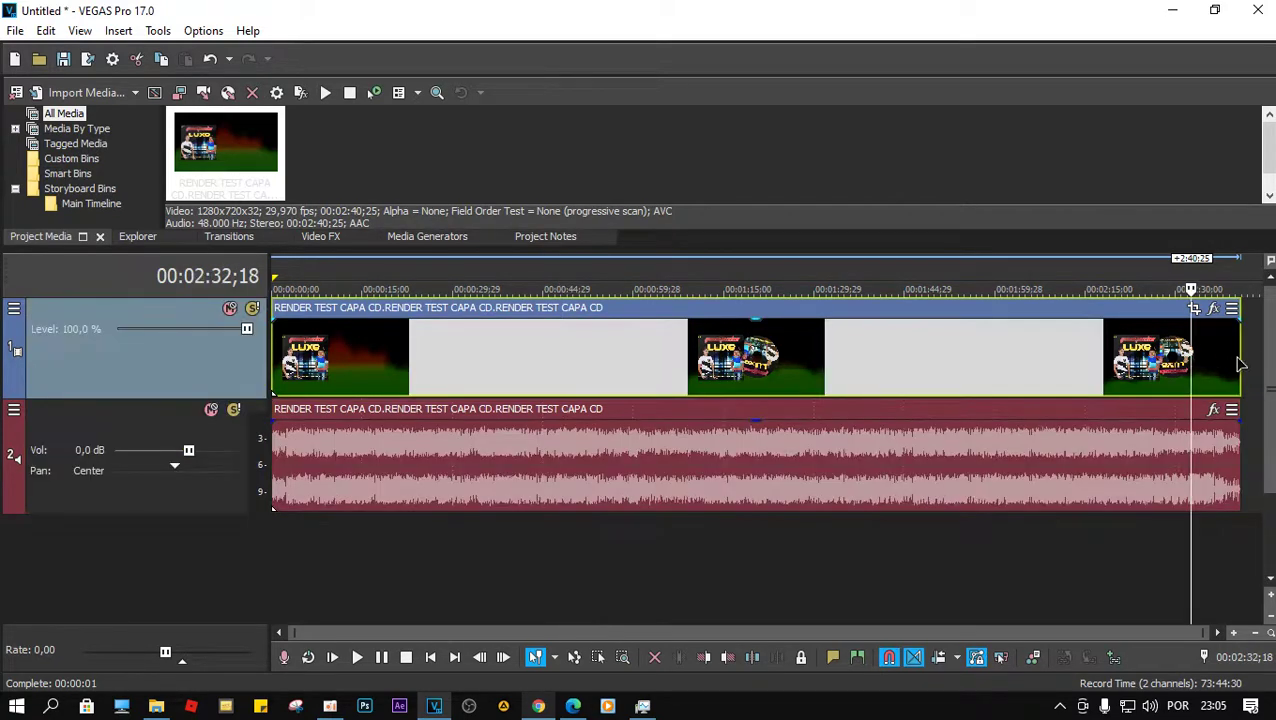
mouse_move(1242, 353)
left_mouse_down()
mouse_move(1142, 355)
mouse_move(1260, 357)
left_mouse_up()
scroll(590, 470, "down", 3)
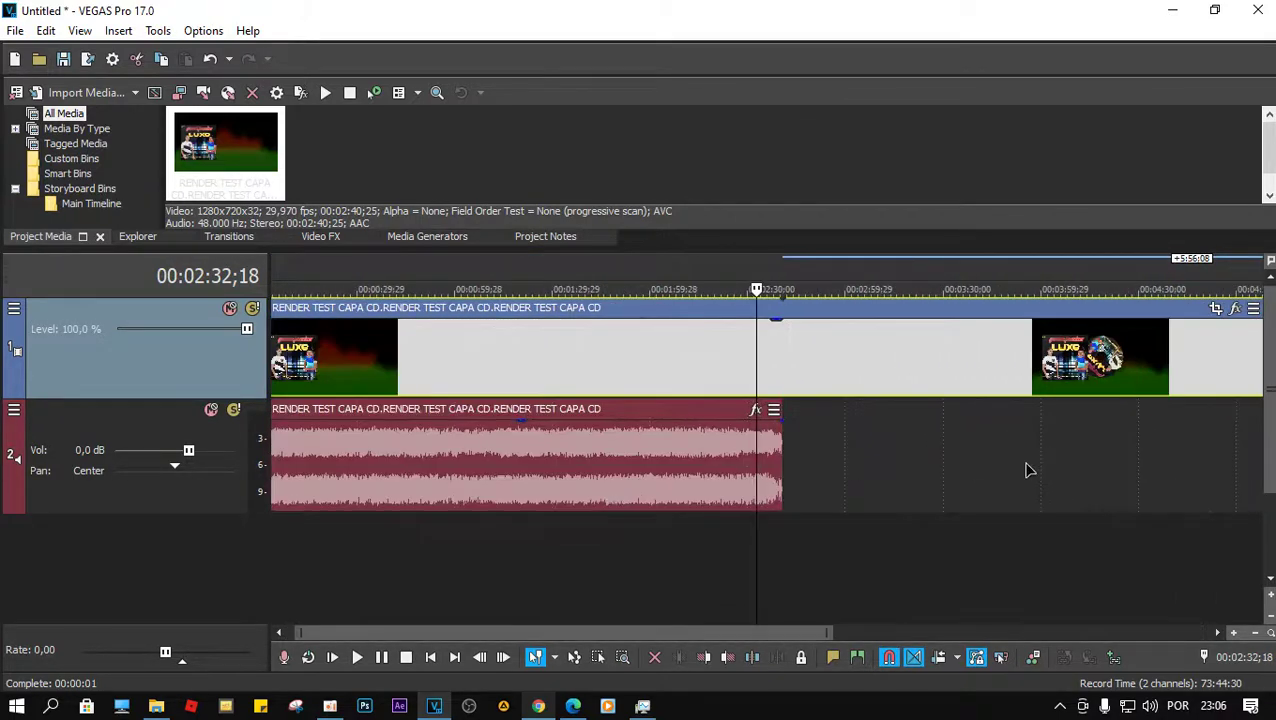
scroll(840, 478, "down", 2)
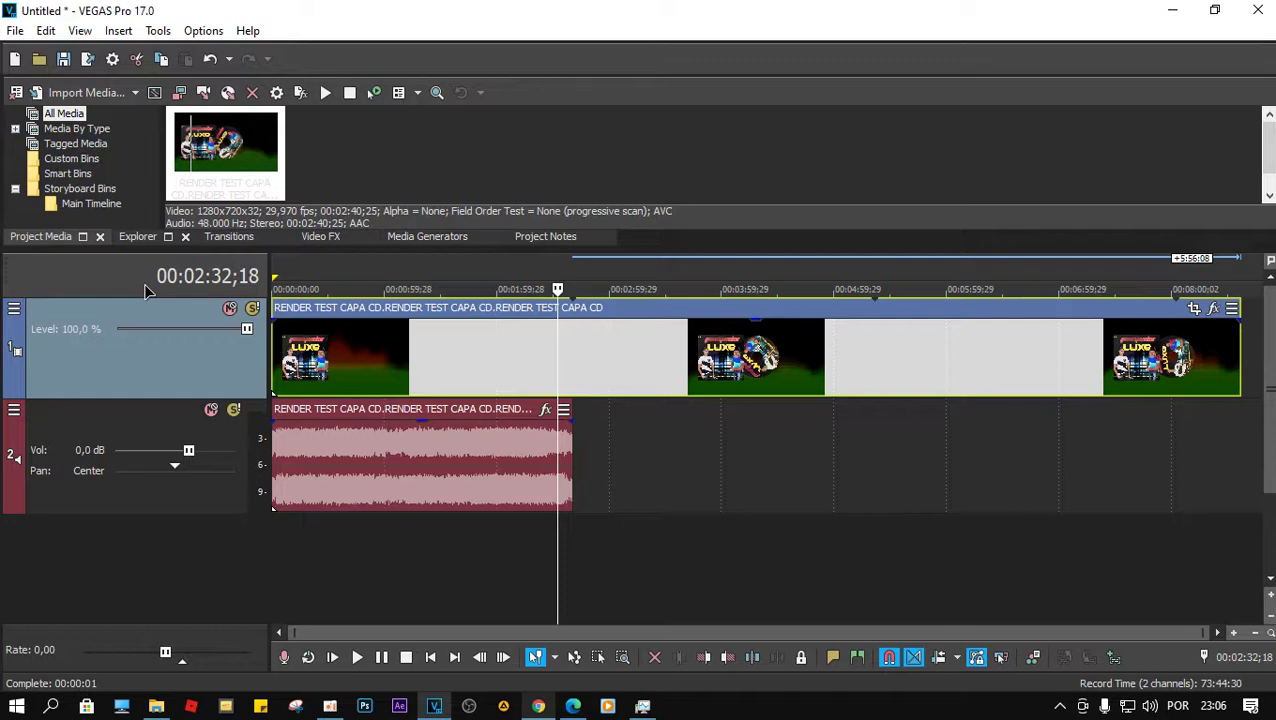
Browse for media to import in MUSICAS HD EXTERNO > MINHAS PRODUÇÕES > PEGADA DE LUXO 2016 on PARTIÇÃO 2 (D:) and widen the name column.
left_click(88, 93)
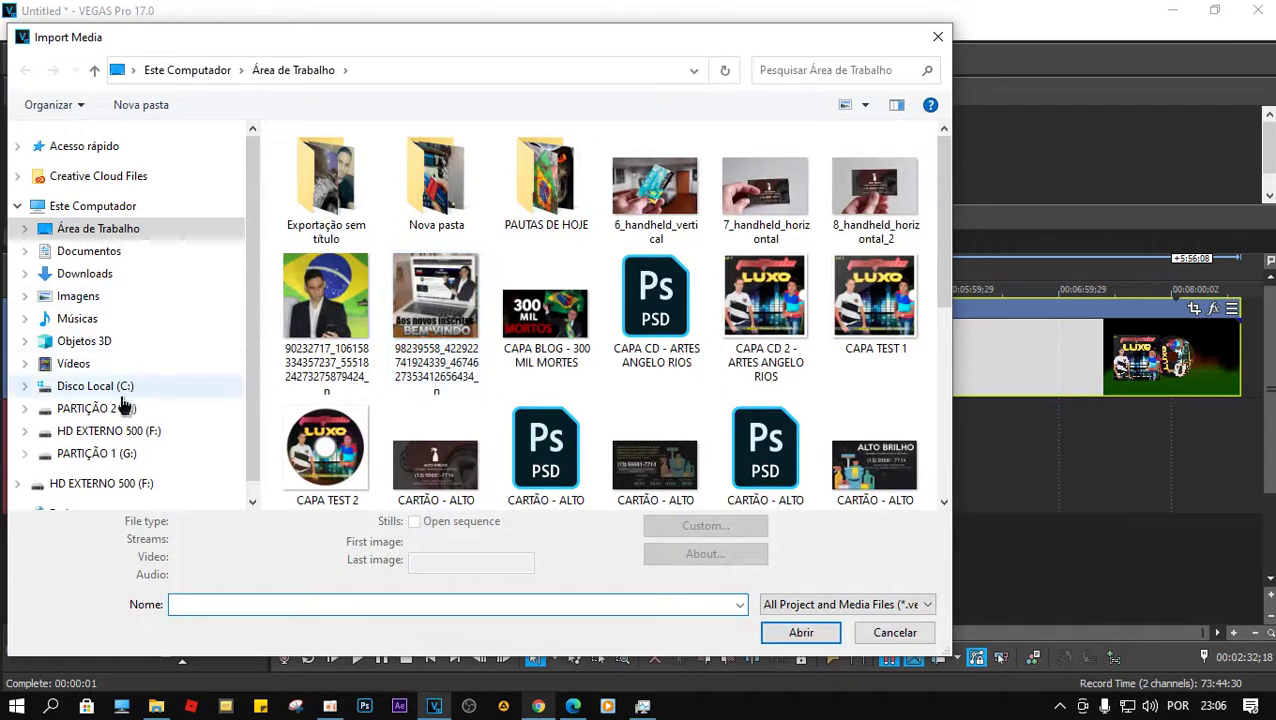
left_click(145, 410)
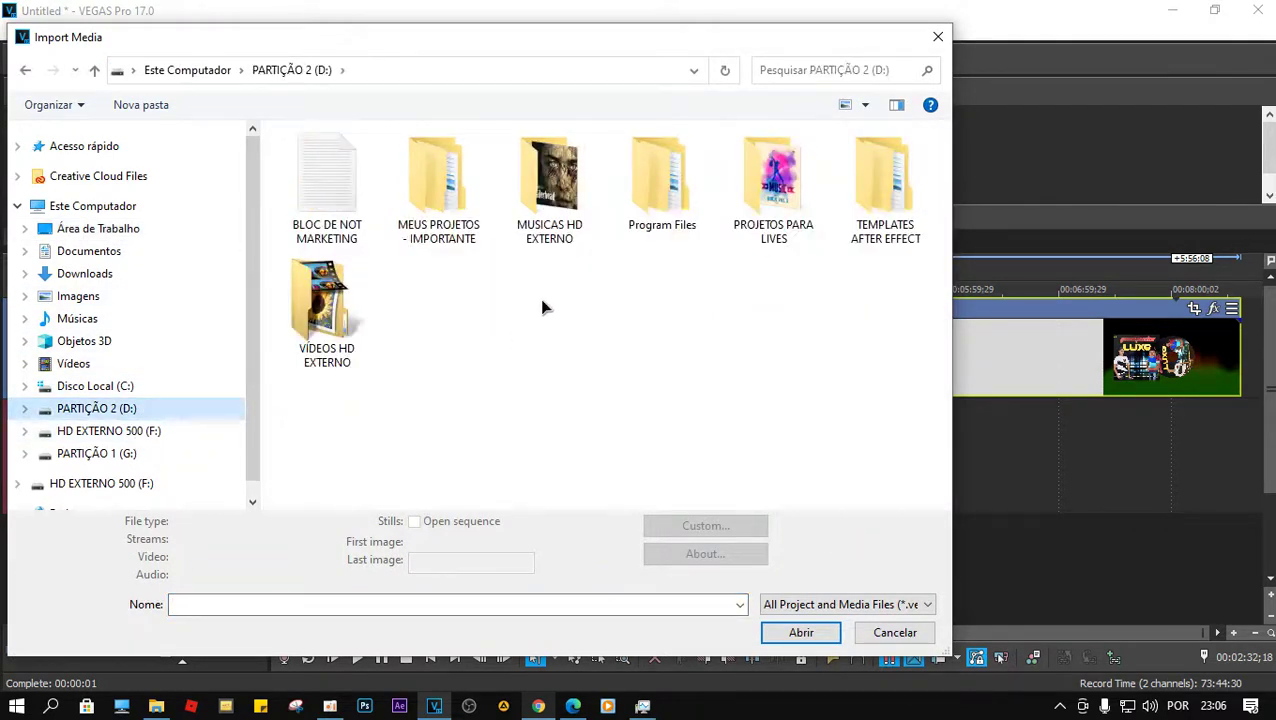
double_click(549, 185)
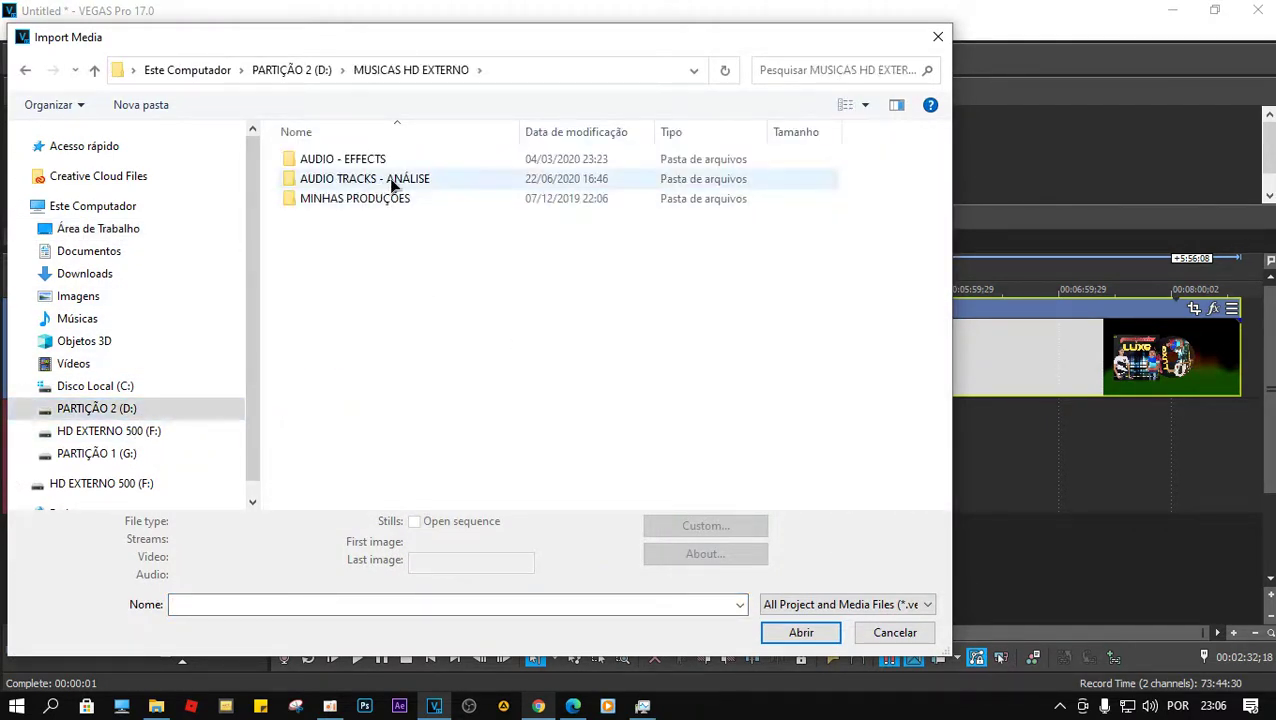
double_click(373, 200)
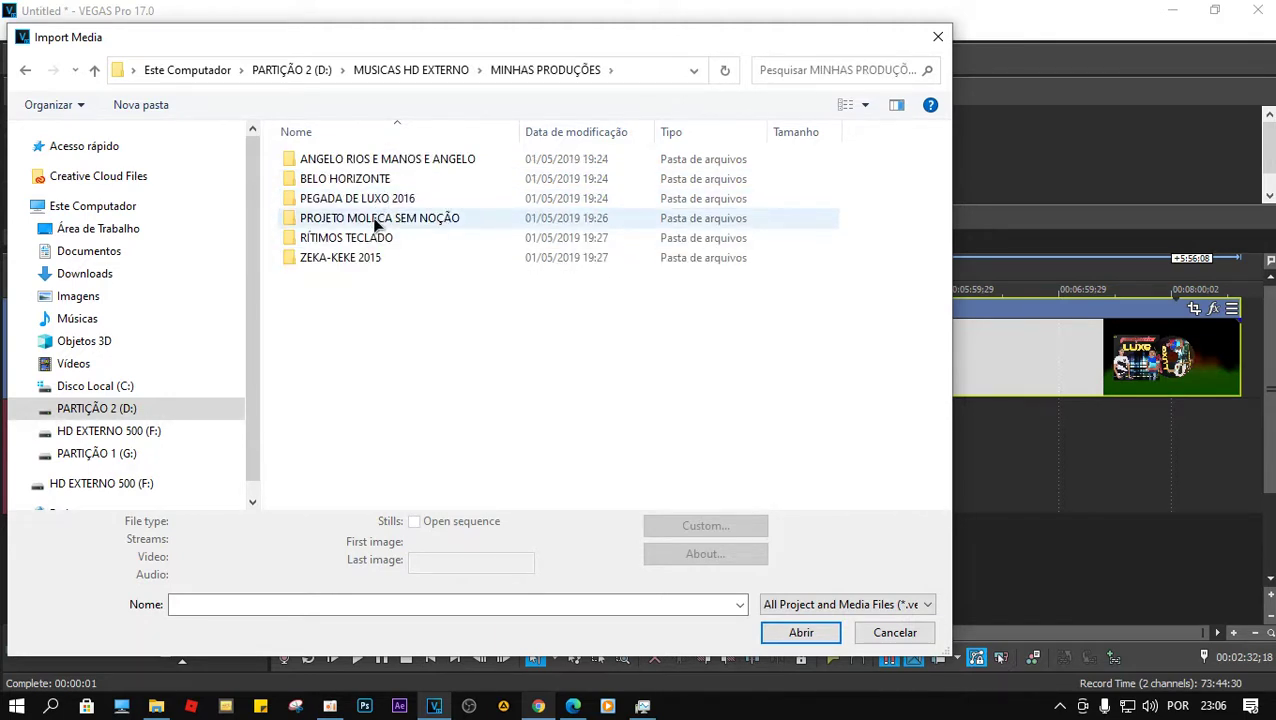
double_click(378, 198)
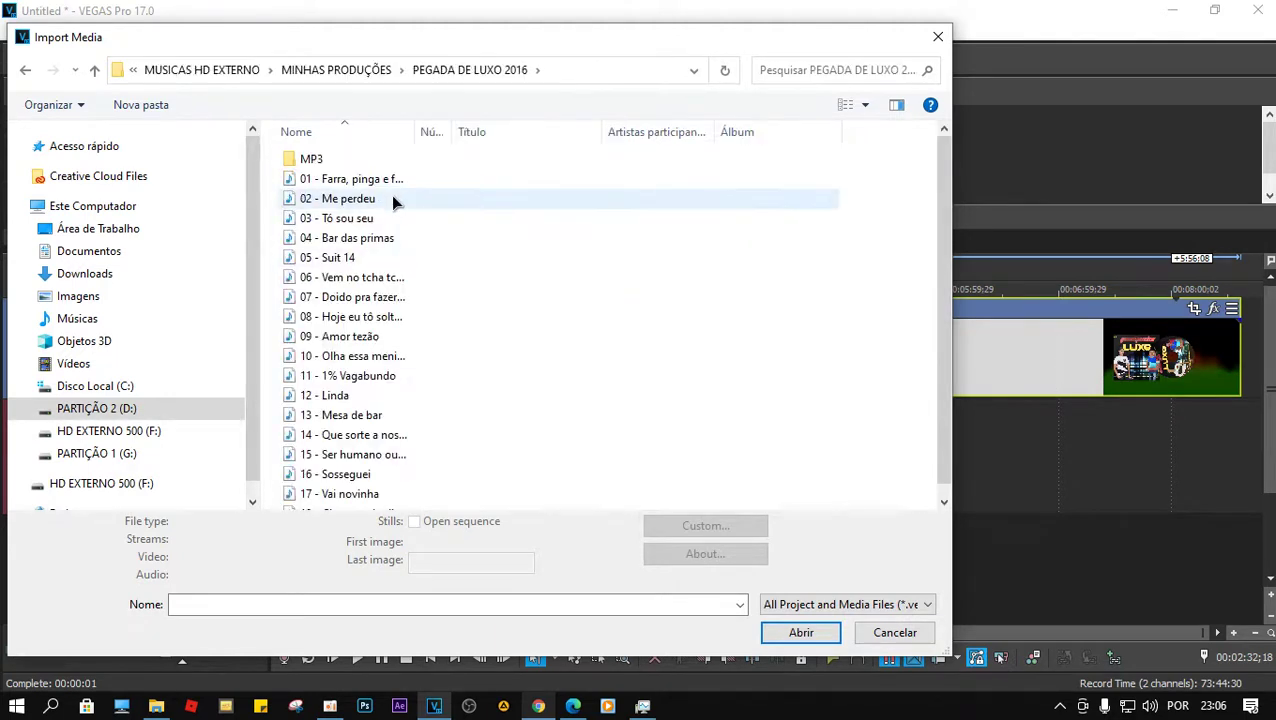
left_click_drag(415, 131, 621, 134)
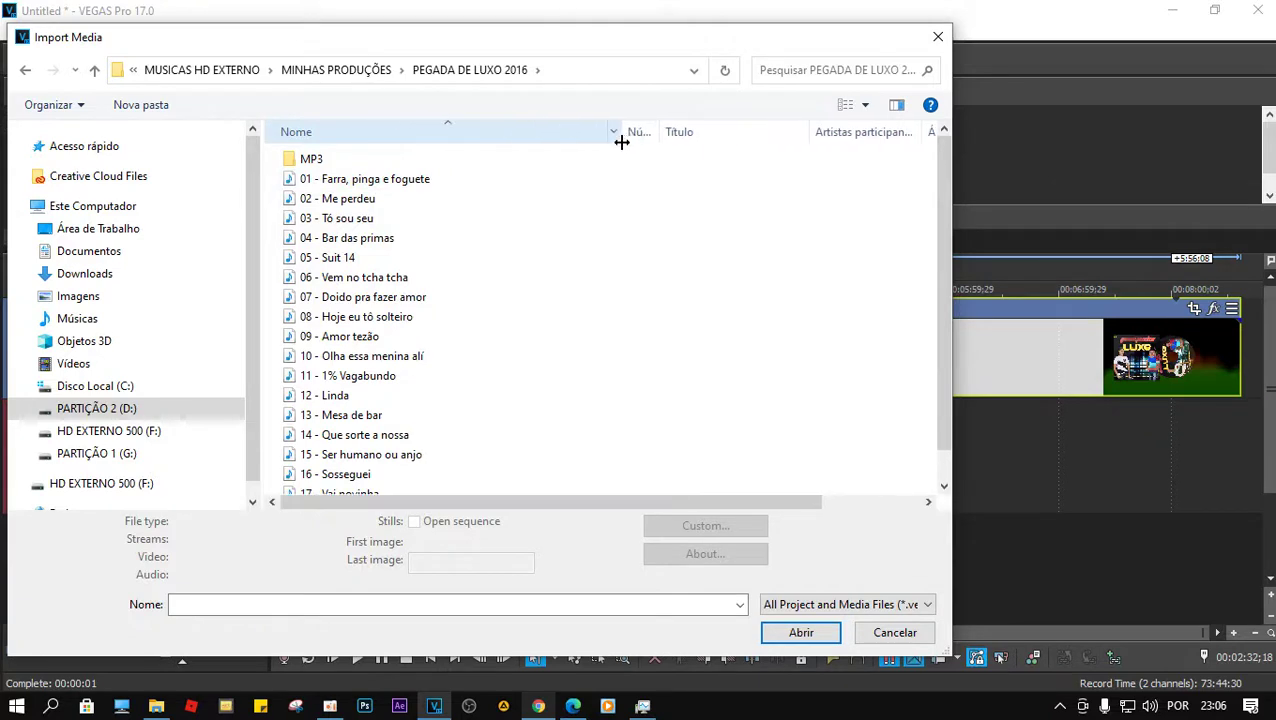
Try to import songs 02 - Me perdeu through 18 - Chorar todo dia from the PEGADA DE LUXO 2016 folder.
left_click(405, 180)
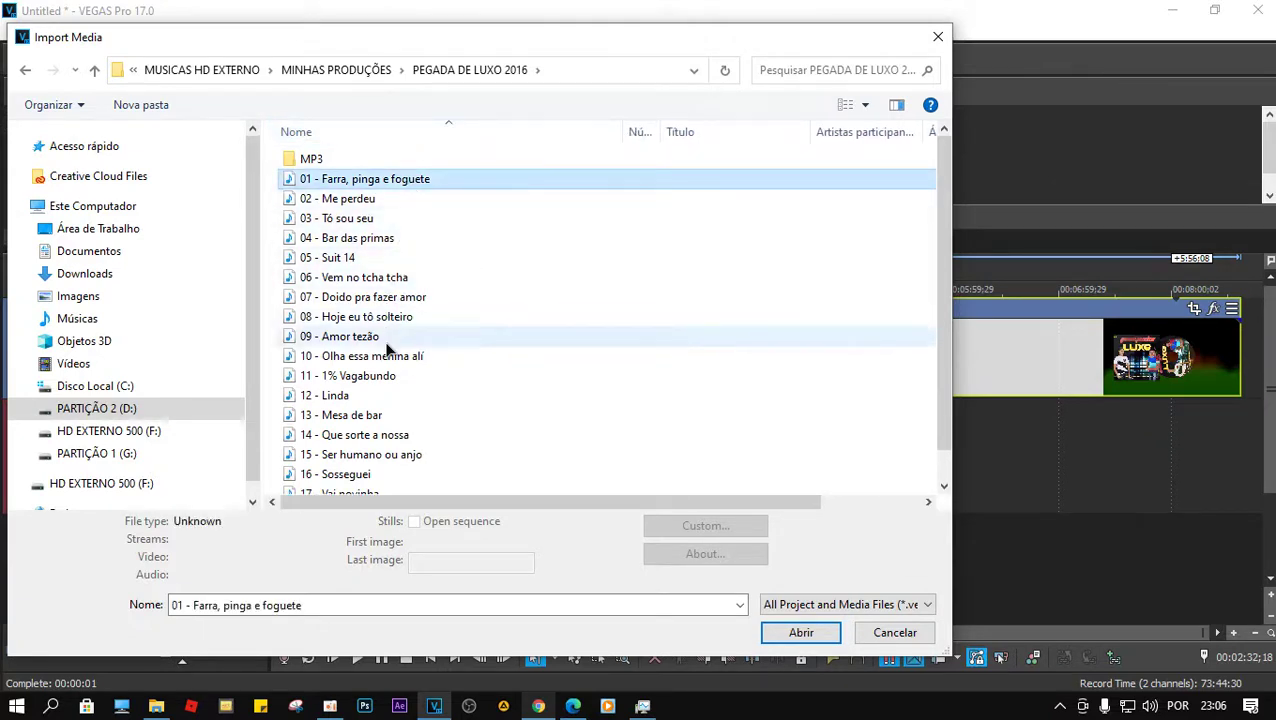
left_click(368, 200)
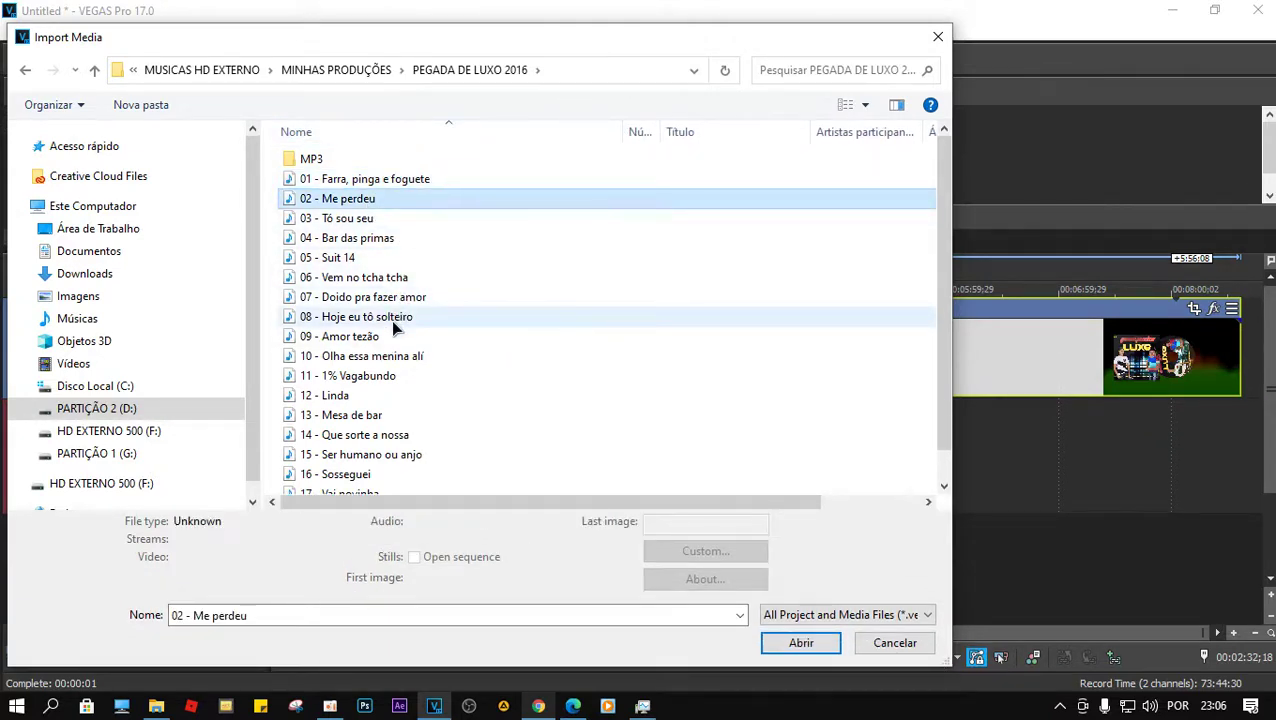
scroll(388, 365, "down", 1)
left_click(373, 484, "shift")
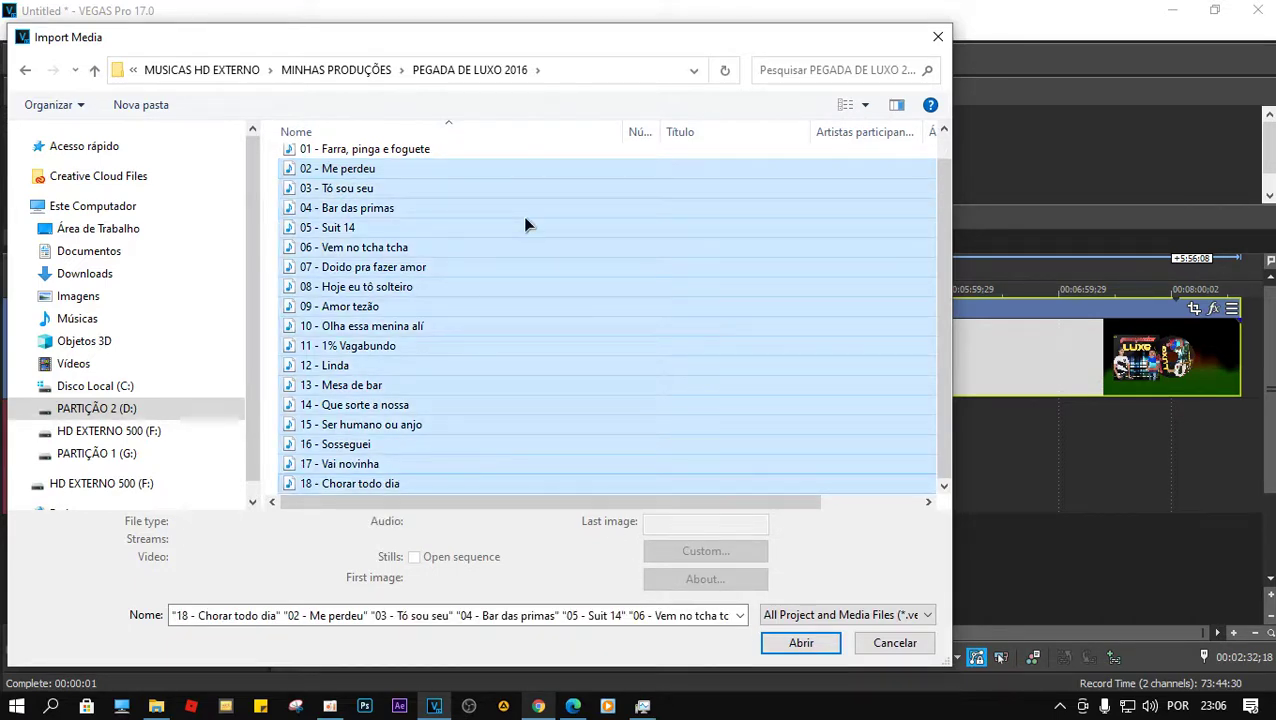
key("Return")
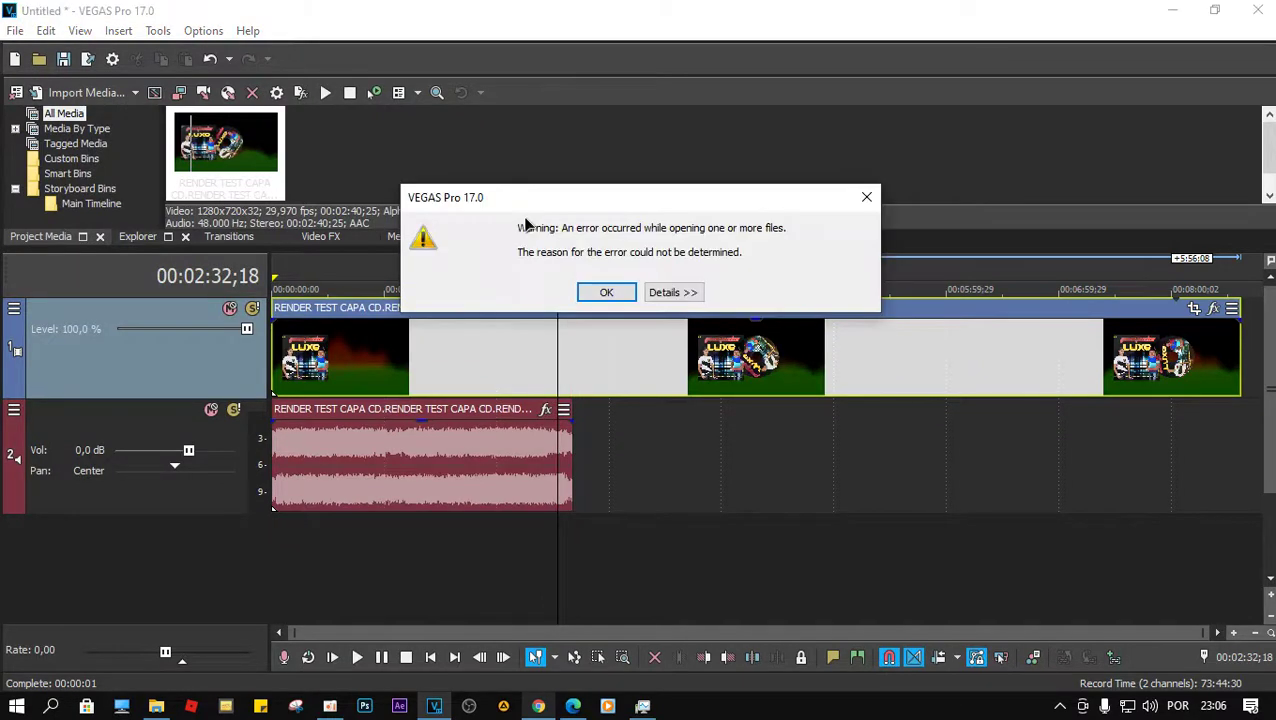
left_click(604, 293)
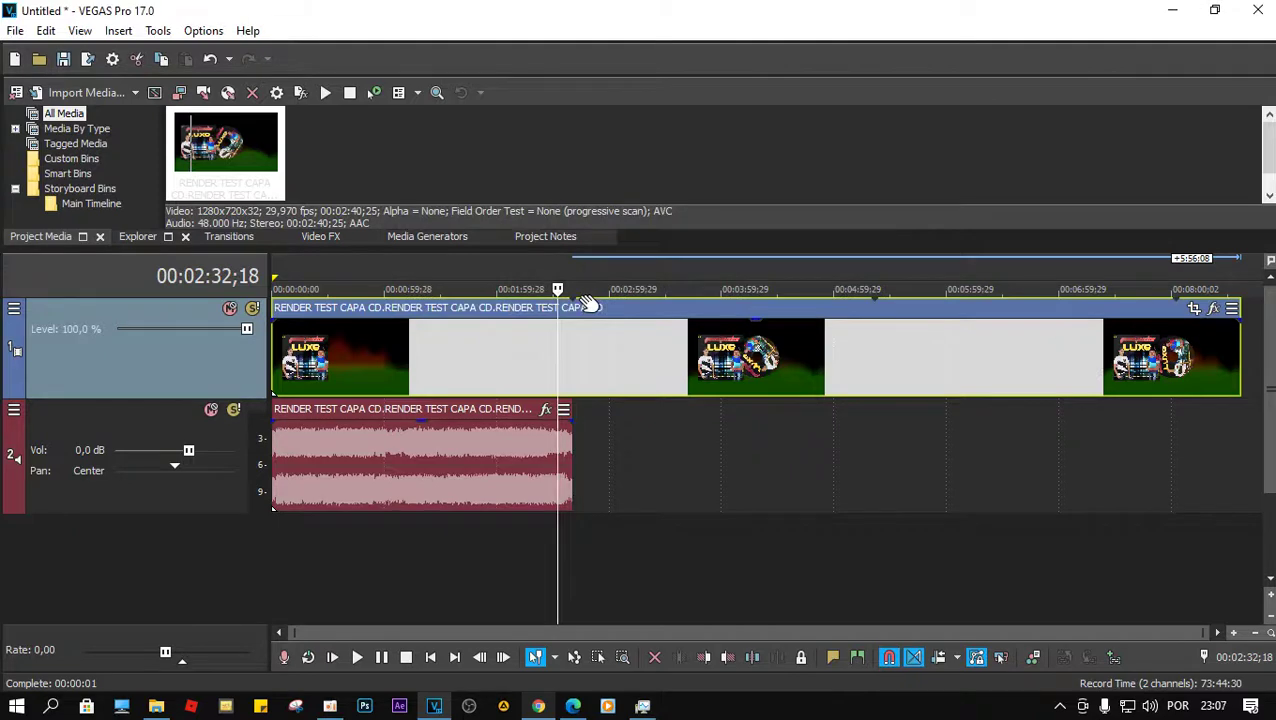
Import the MP3 songs 02 through 18 from the MP3 subfolder of PEGADA DE LUXO 2016.
left_click(86, 96)
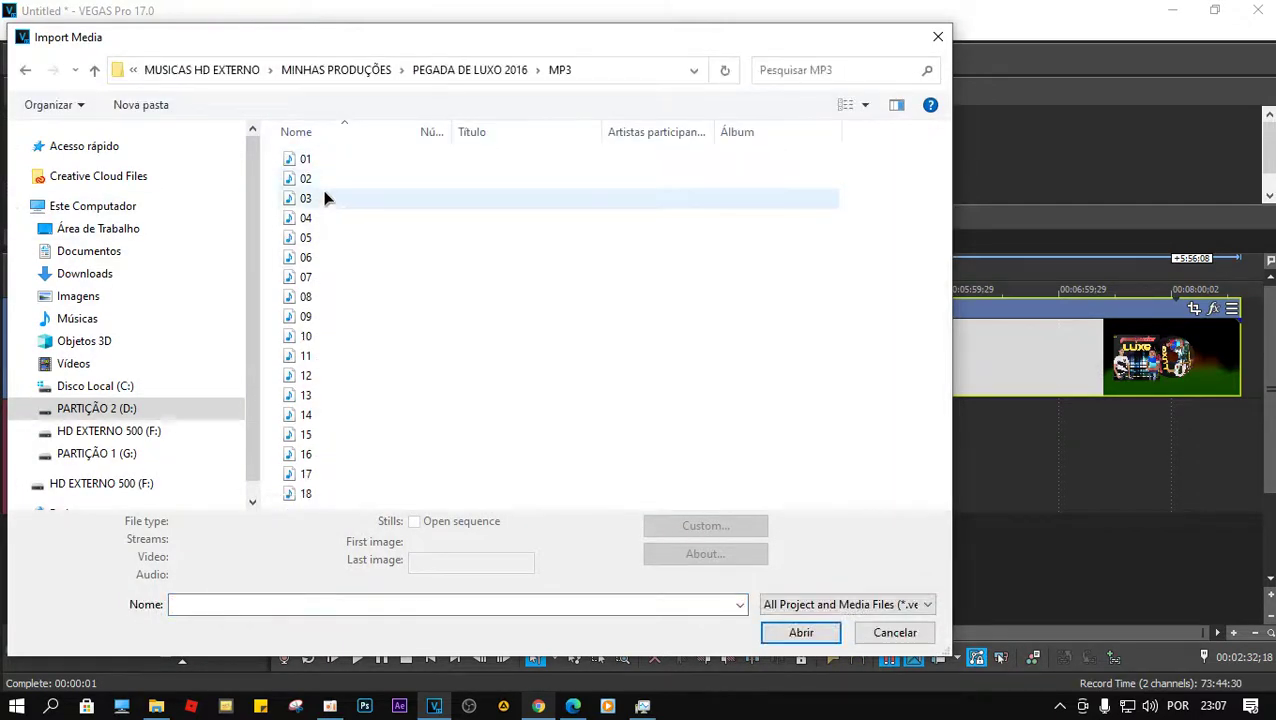
left_click(325, 182)
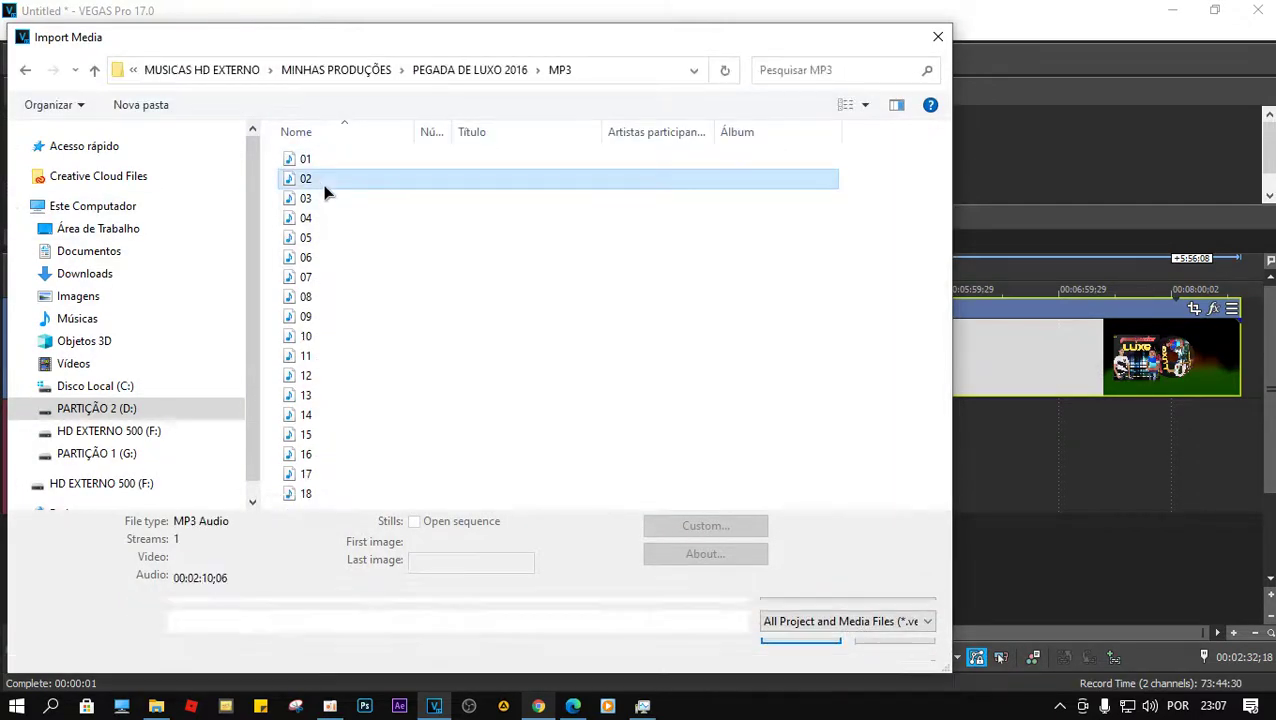
left_click(321, 492, "shift")
left_click(790, 646)
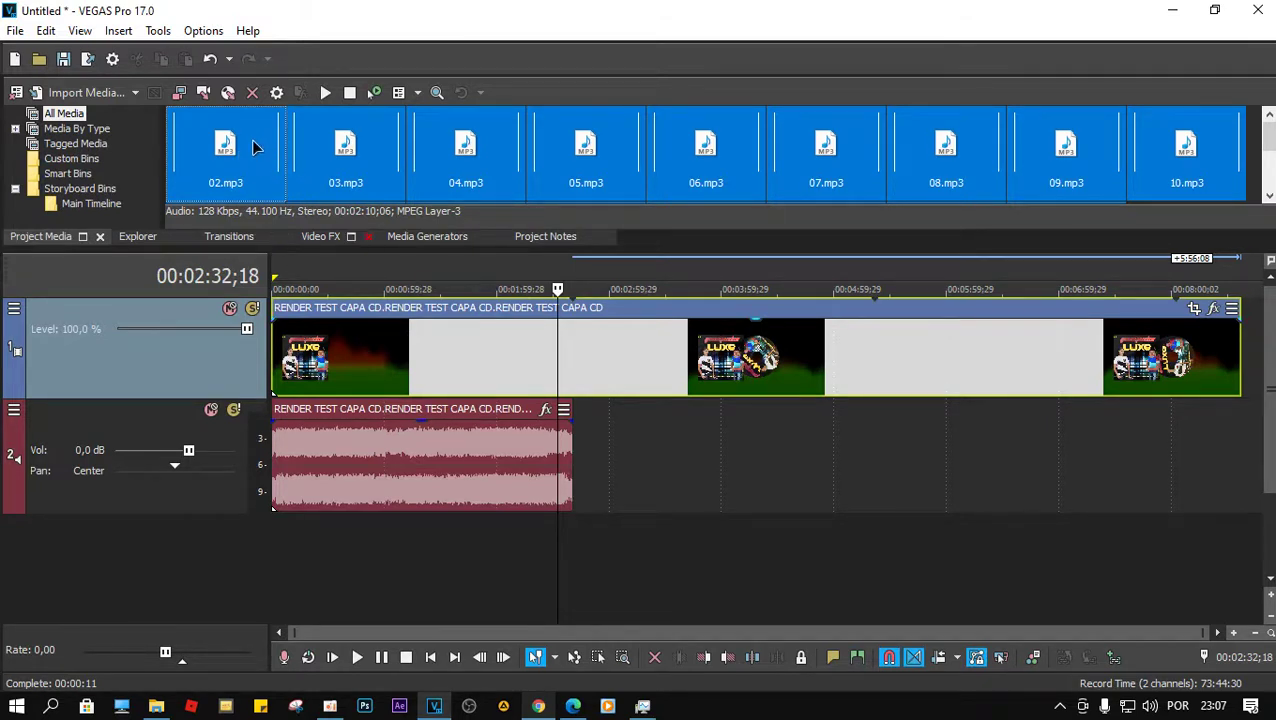
Place all the imported songs in sequence on the audio track, directly after the first audio event.
scroll(706, 170, "down", 1)
scroll(253, 176, "up", 1)
left_click_drag(303, 199, 584, 441)
scroll(650, 468, "down", 6)
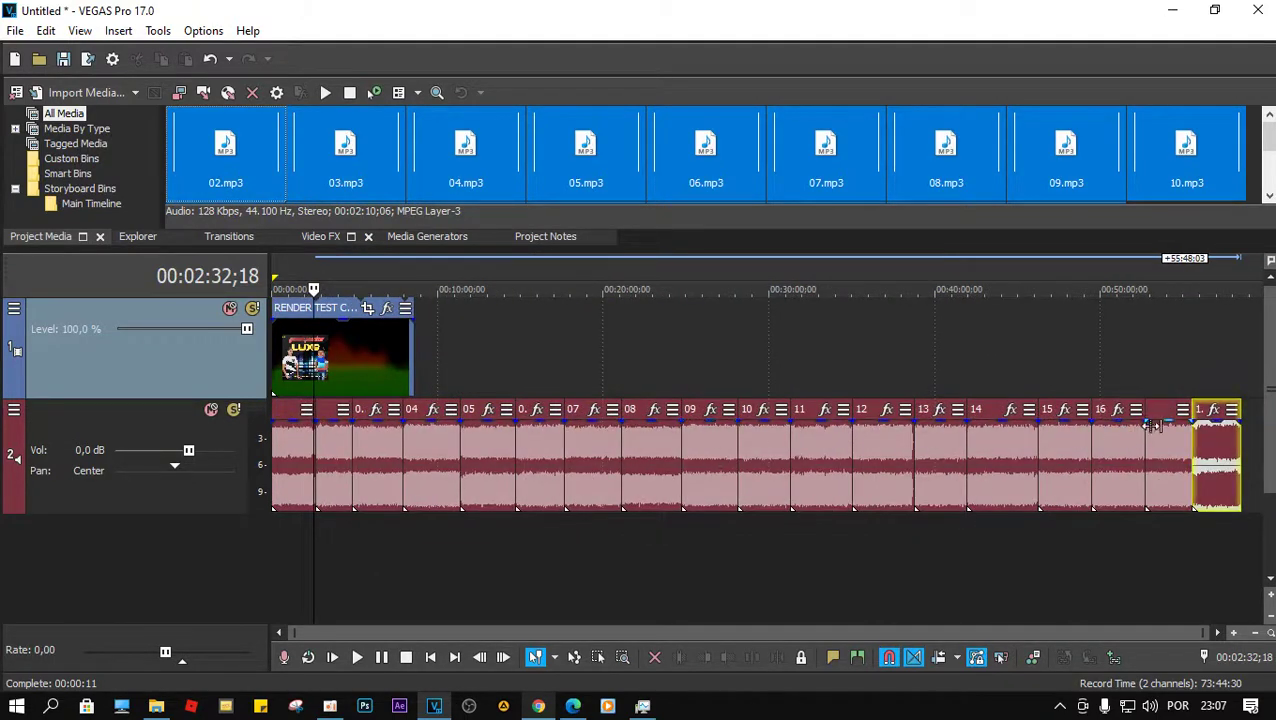
Extend the video event by about 49 minutes 51 seconds so it ends together with song 18.
scroll(325, 459, "up", 6)
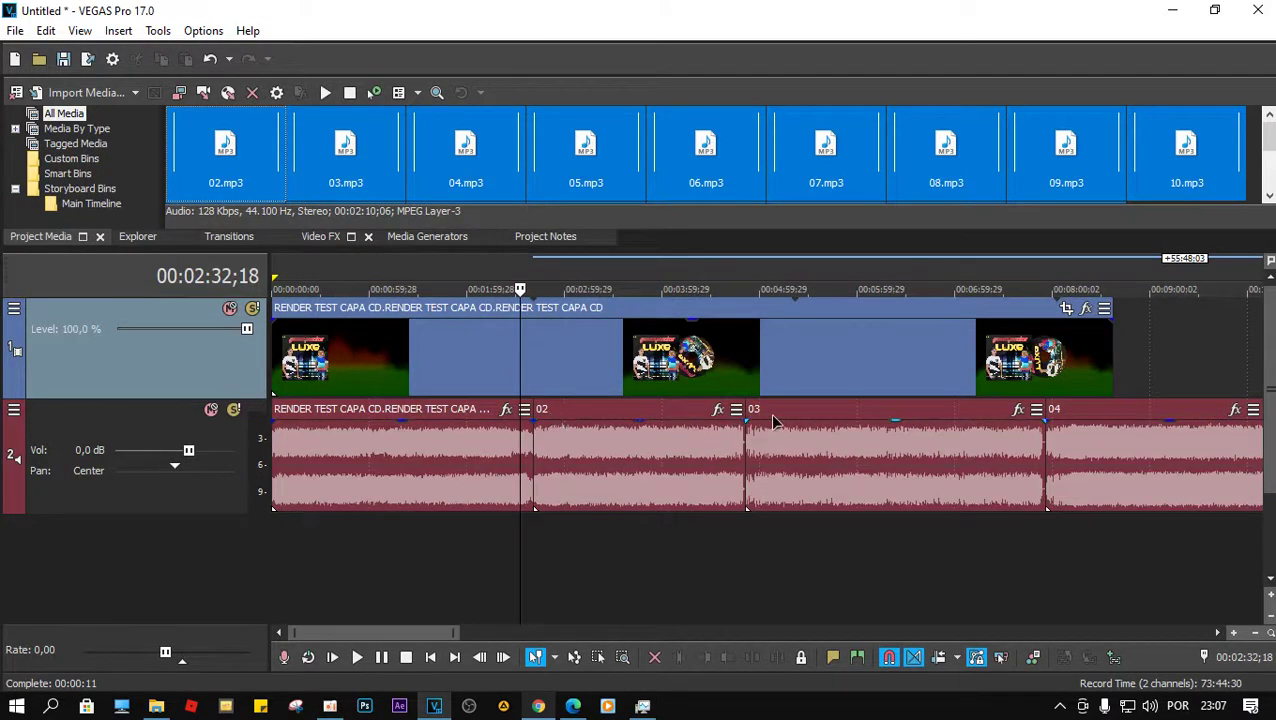
scroll(985, 462, "down", 4)
scroll(1087, 432, "down", 2)
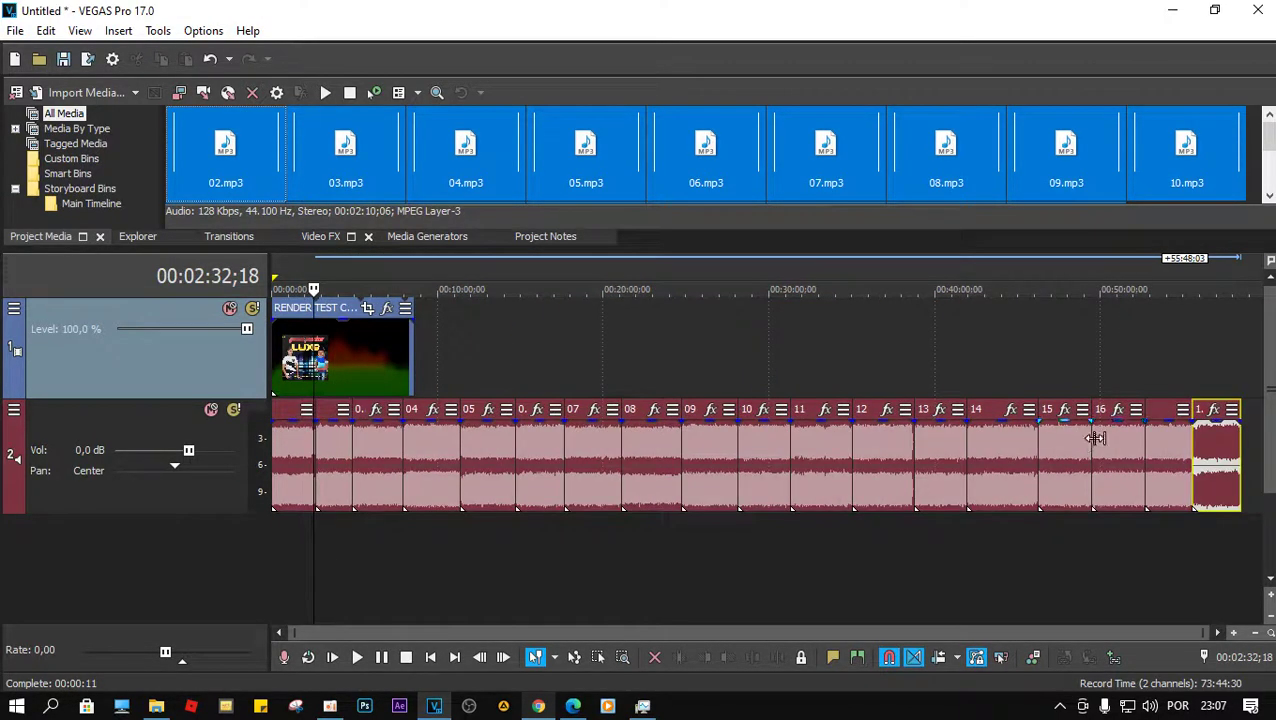
scroll(431, 428, "up", 1)
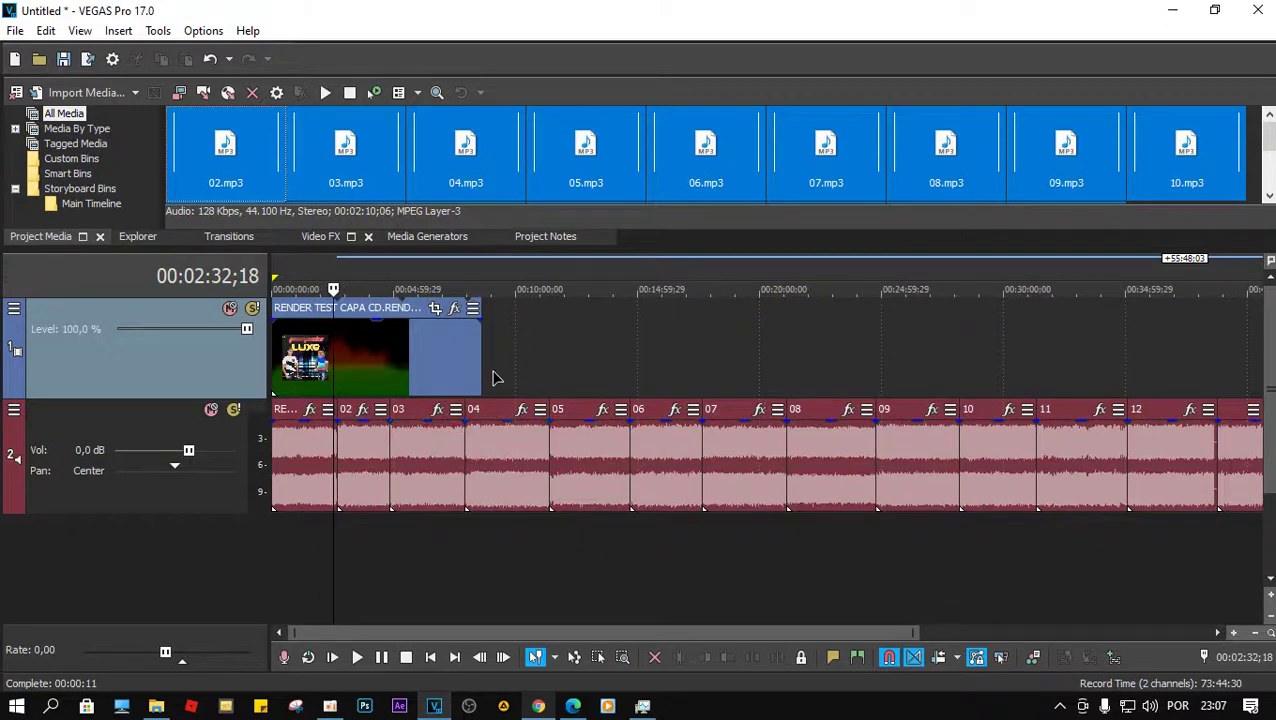
left_click_drag(481, 357, 984, 368)
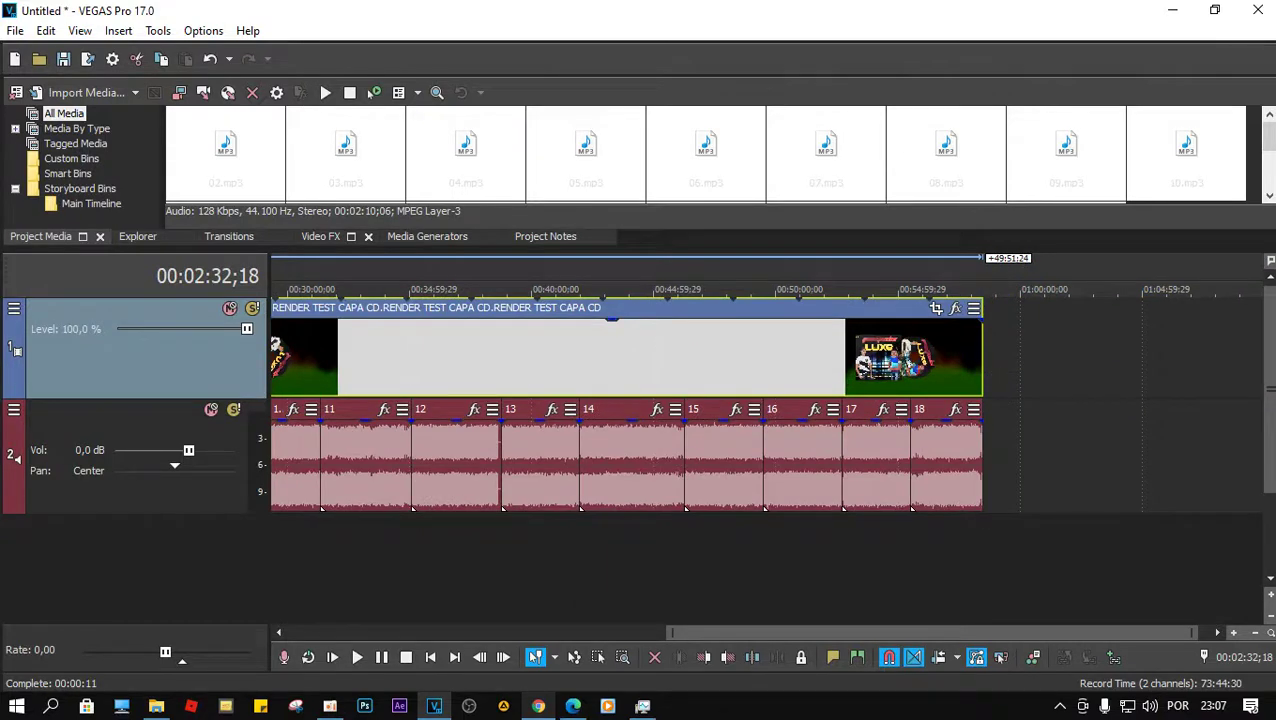
Bring the Video Preview into view over the upper timeline area and play the start of the project briefly.
key("alt+4")
left_click_drag(1250, 228, 990, 83)
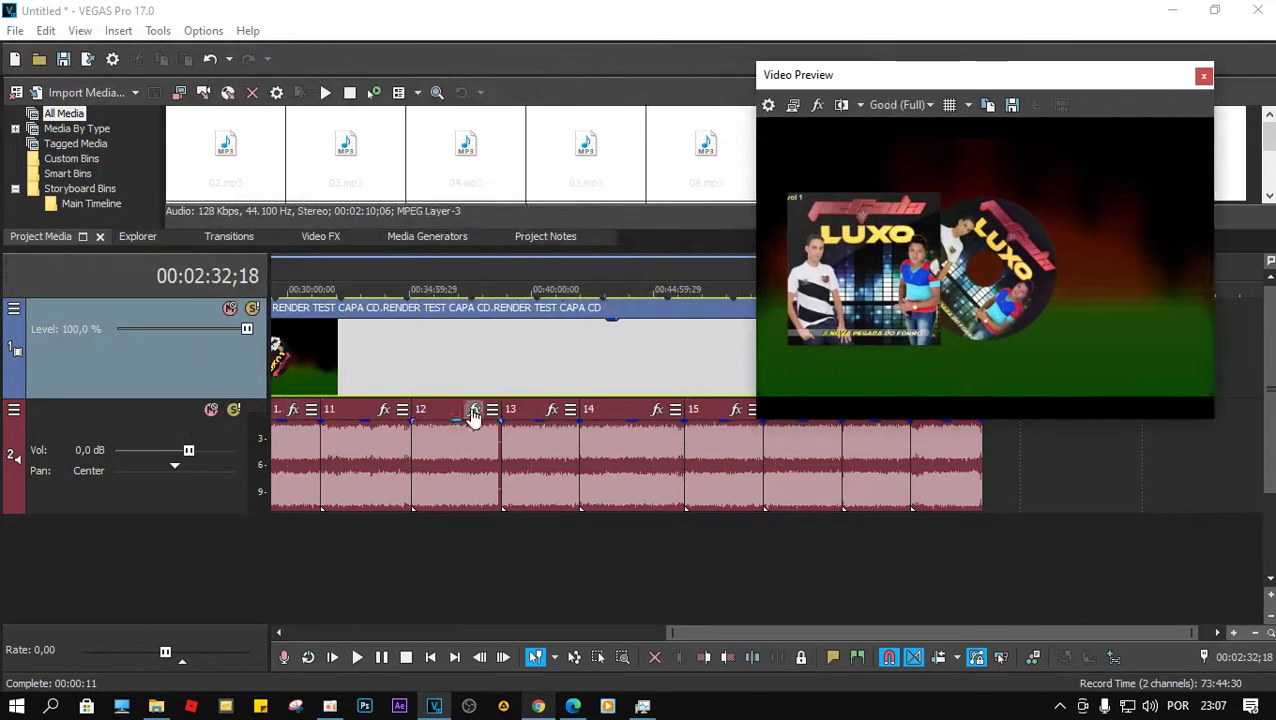
left_click(379, 366)
left_click(430, 657)
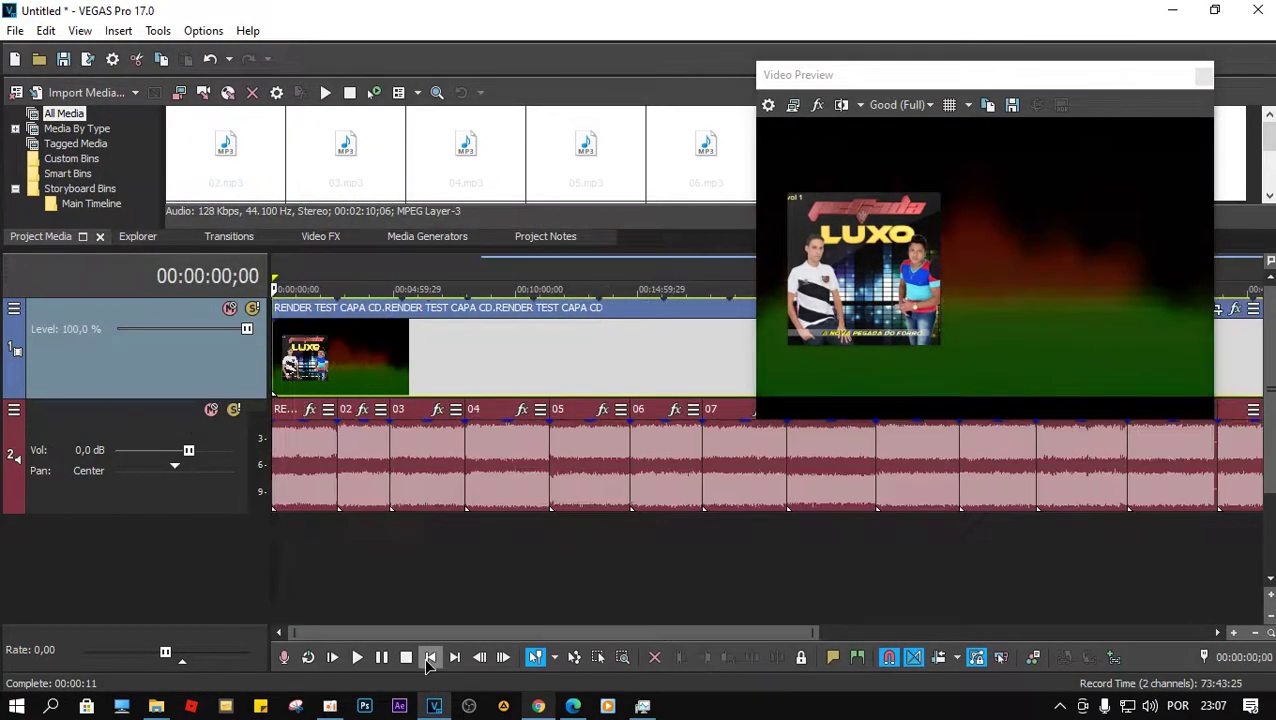
key("space")
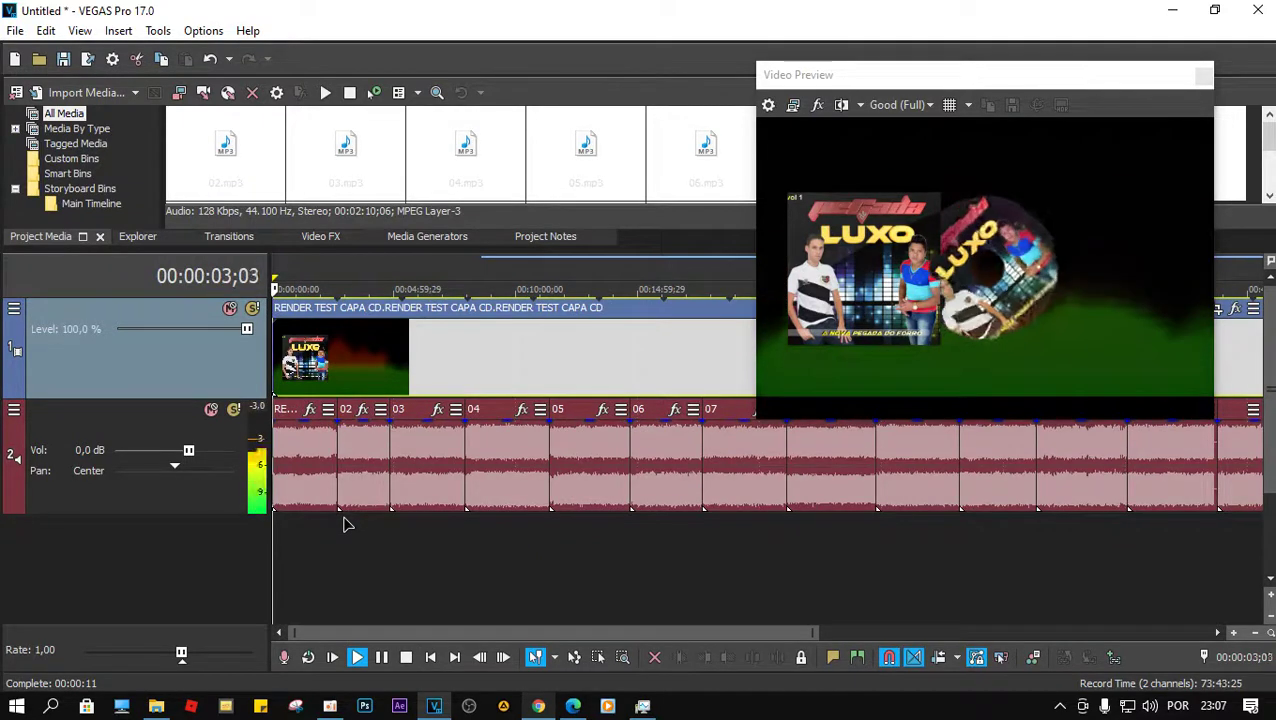
key("space")
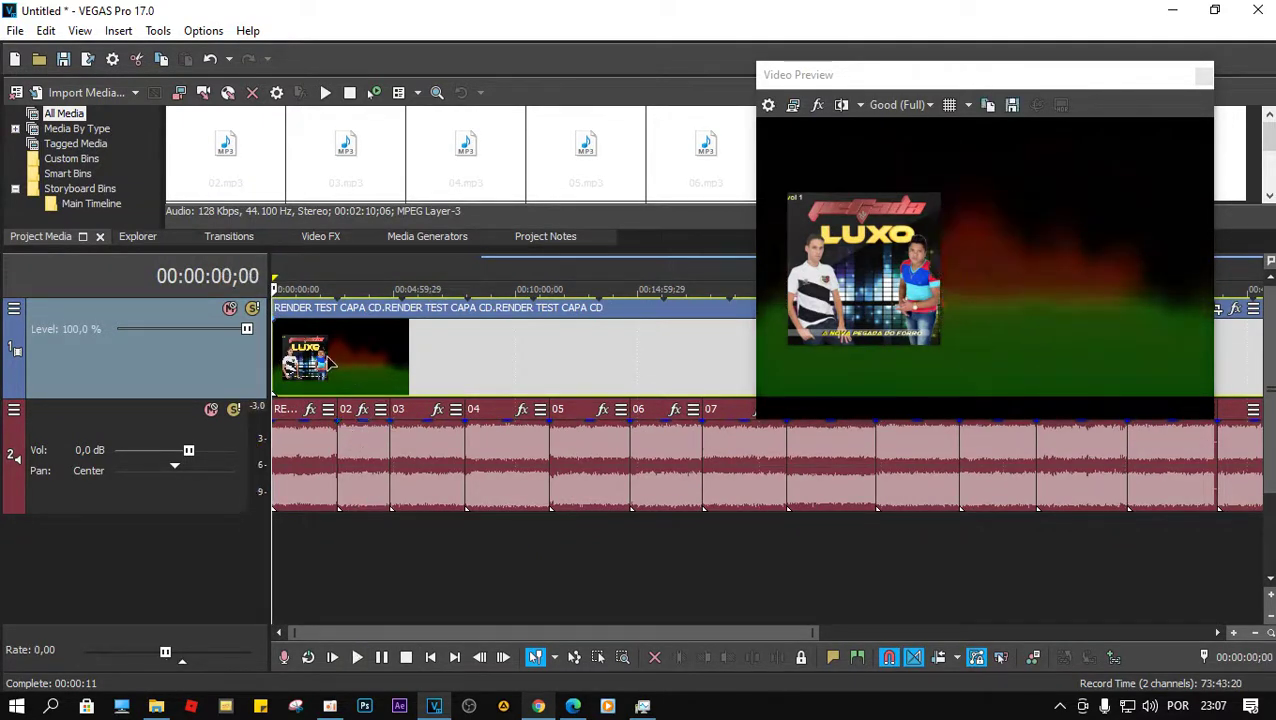
Play the project across the junction between the first audio event and song 02.
left_click(340, 375)
scroll(481, 409, "up", 3)
scroll(626, 369, "up", 2)
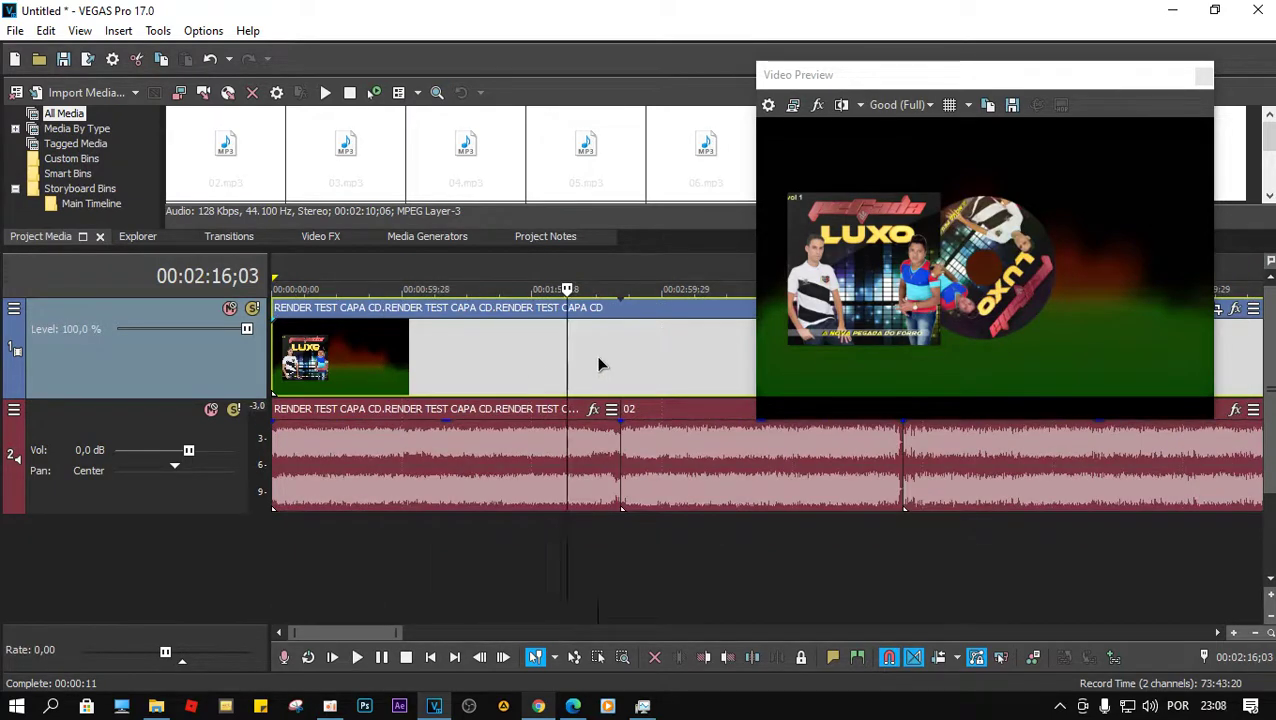
left_click(598, 362)
left_click(608, 360)
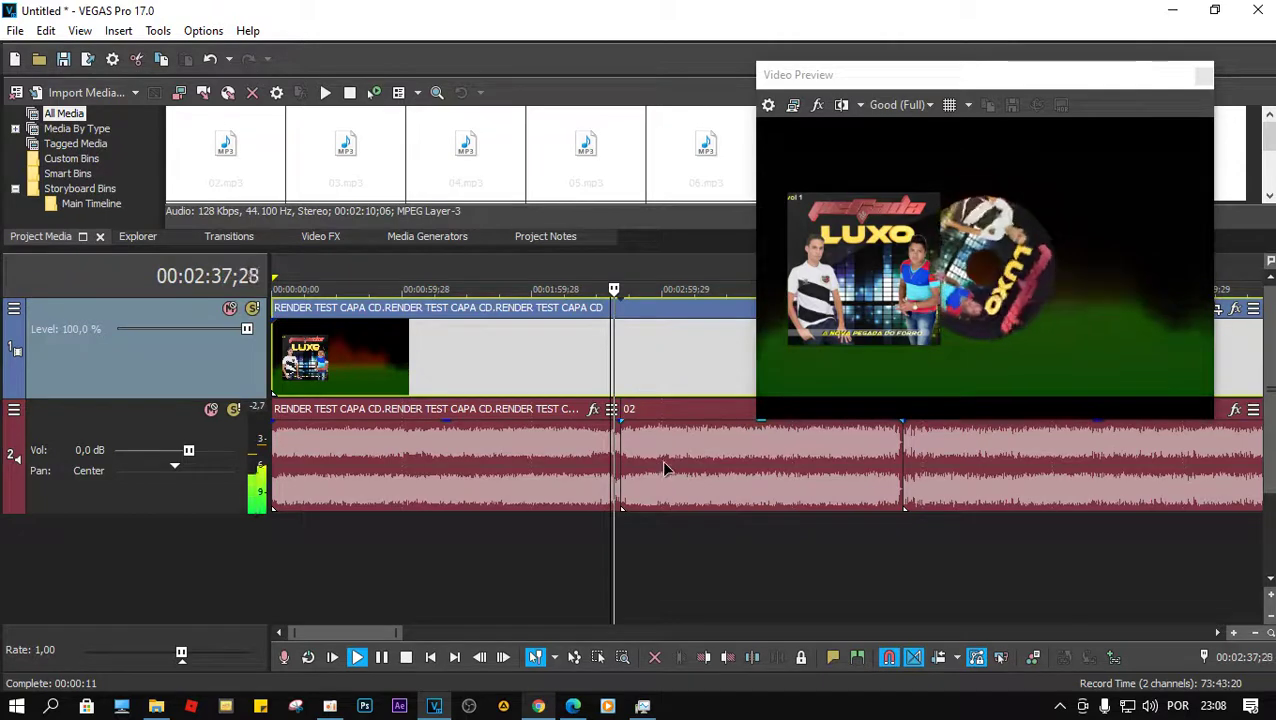
scroll(661, 458, "up", 2)
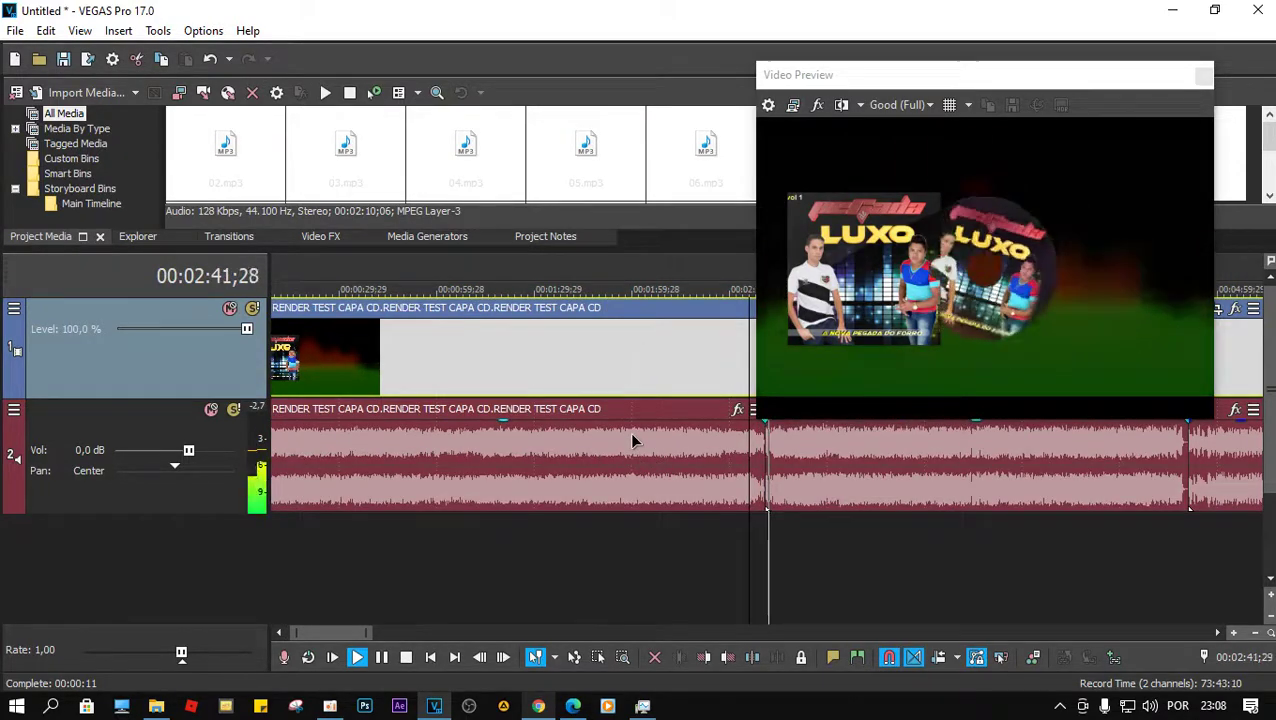
scroll(698, 452, "down", 3)
scroll(690, 452, "down", 2)
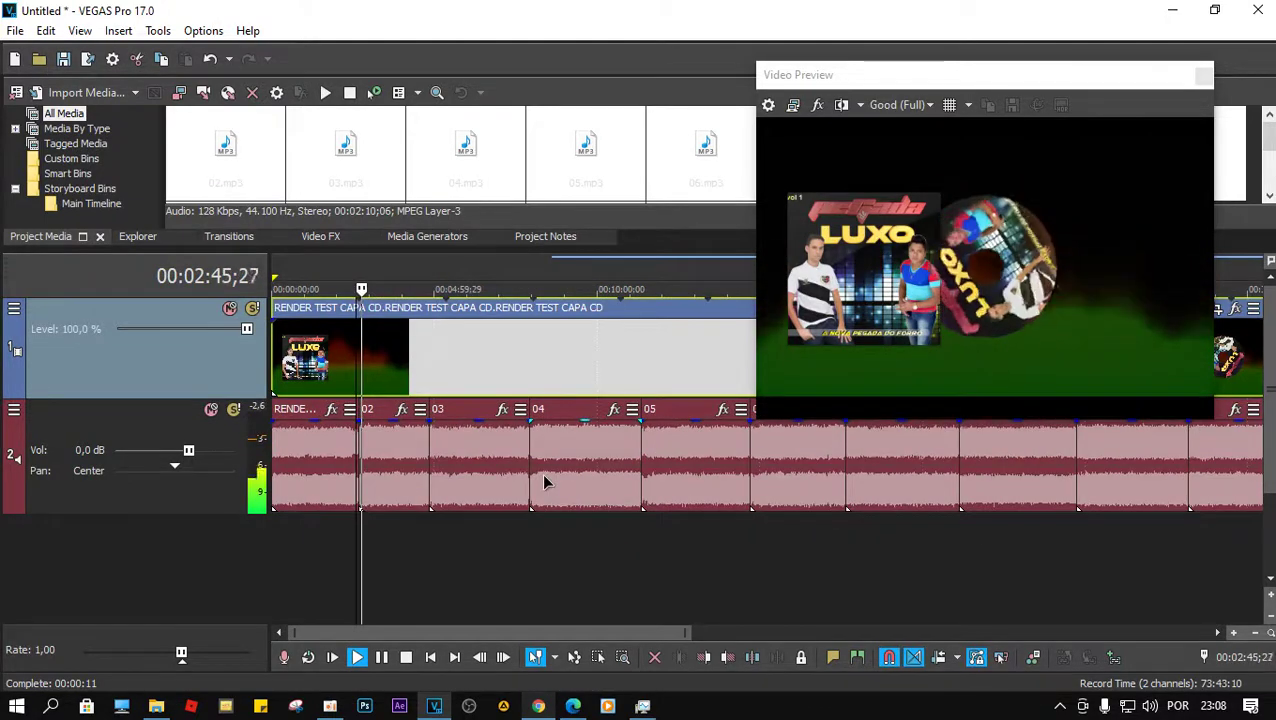
key("space")
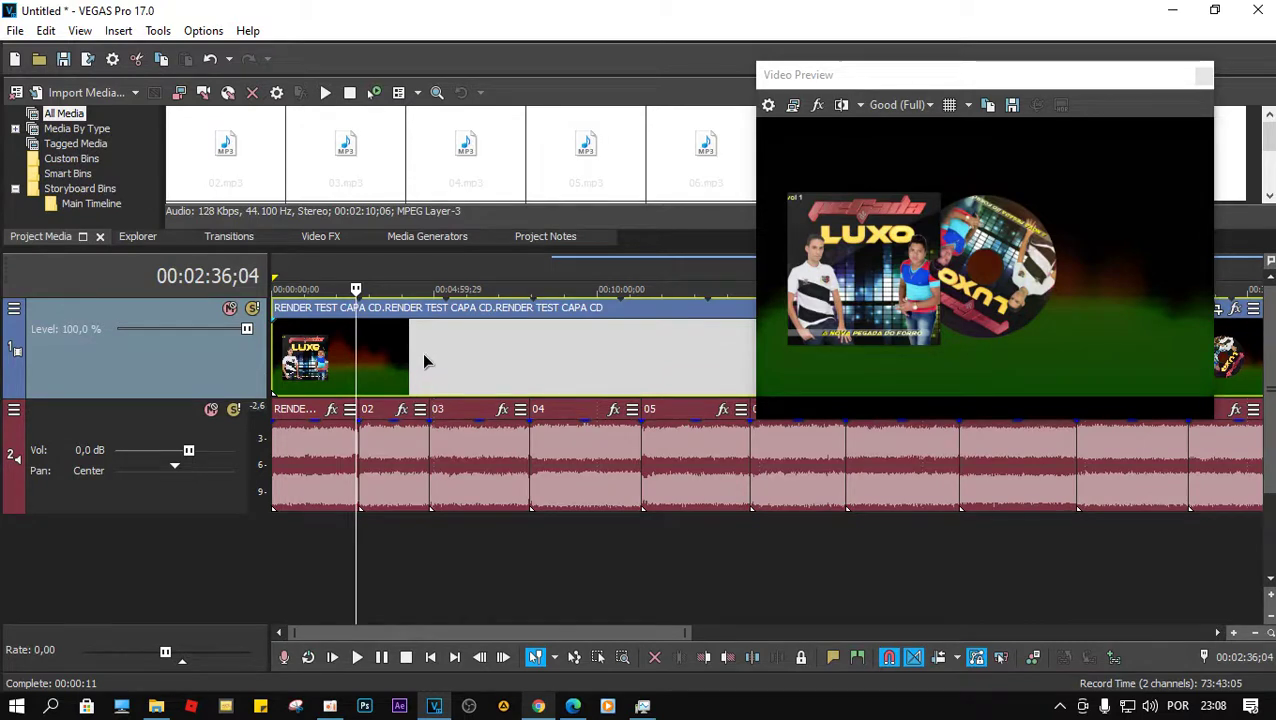
Play the project from near the end of song 02 into the start of song 03.
left_click(422, 352)
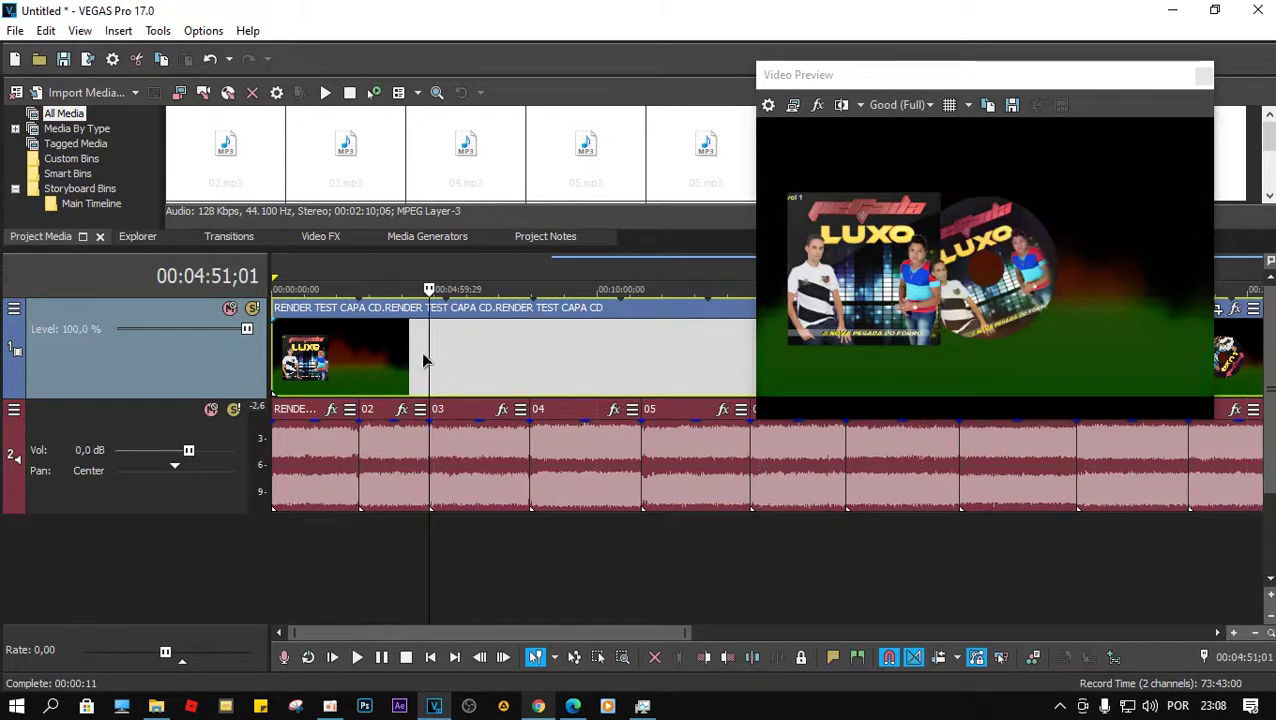
left_click(425, 457)
key("space")
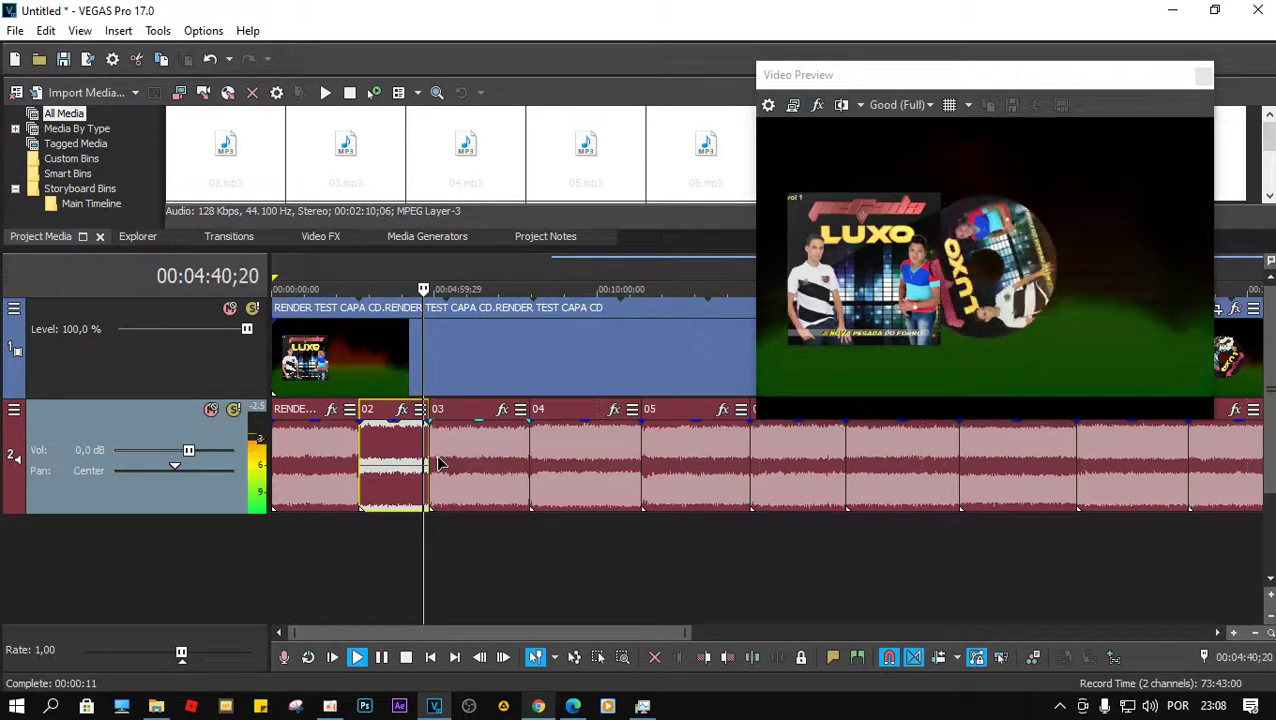
scroll(440, 462, "up", 5)
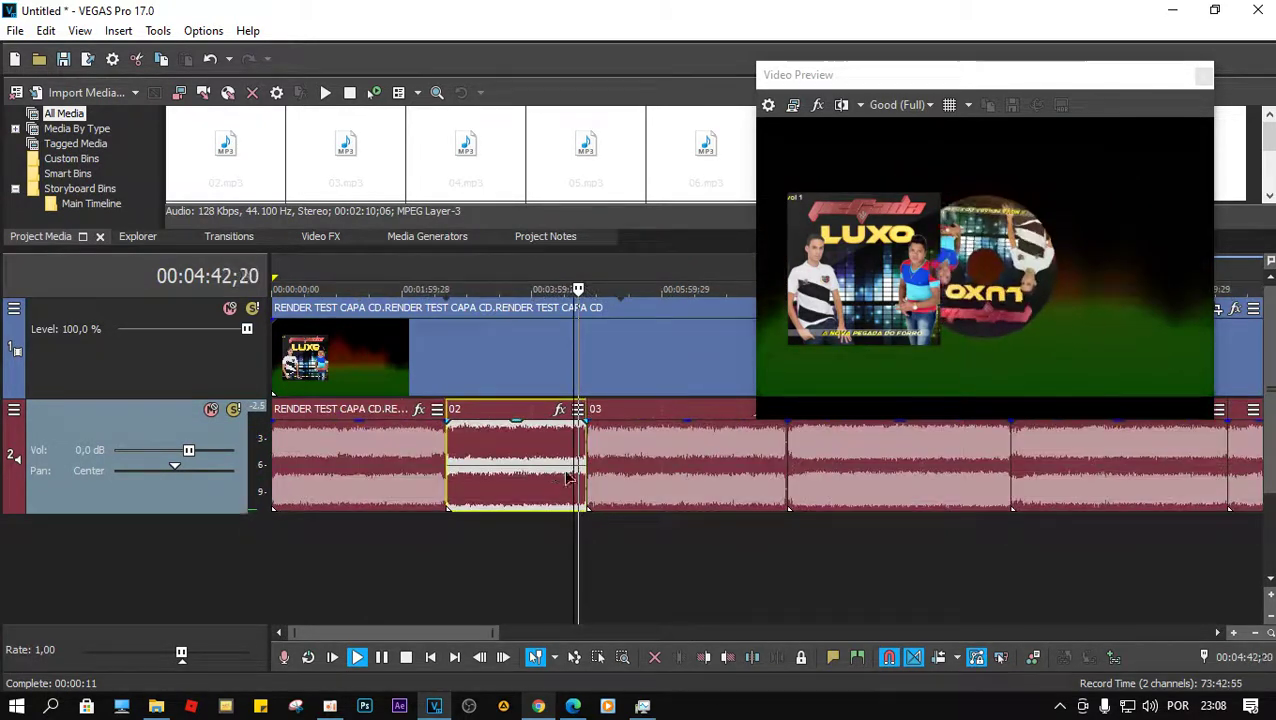
mouse_move(410, 637)
left_mouse_down()
mouse_move(482, 634)
mouse_move(428, 641)
left_mouse_up()
scroll(373, 505, "up", 2)
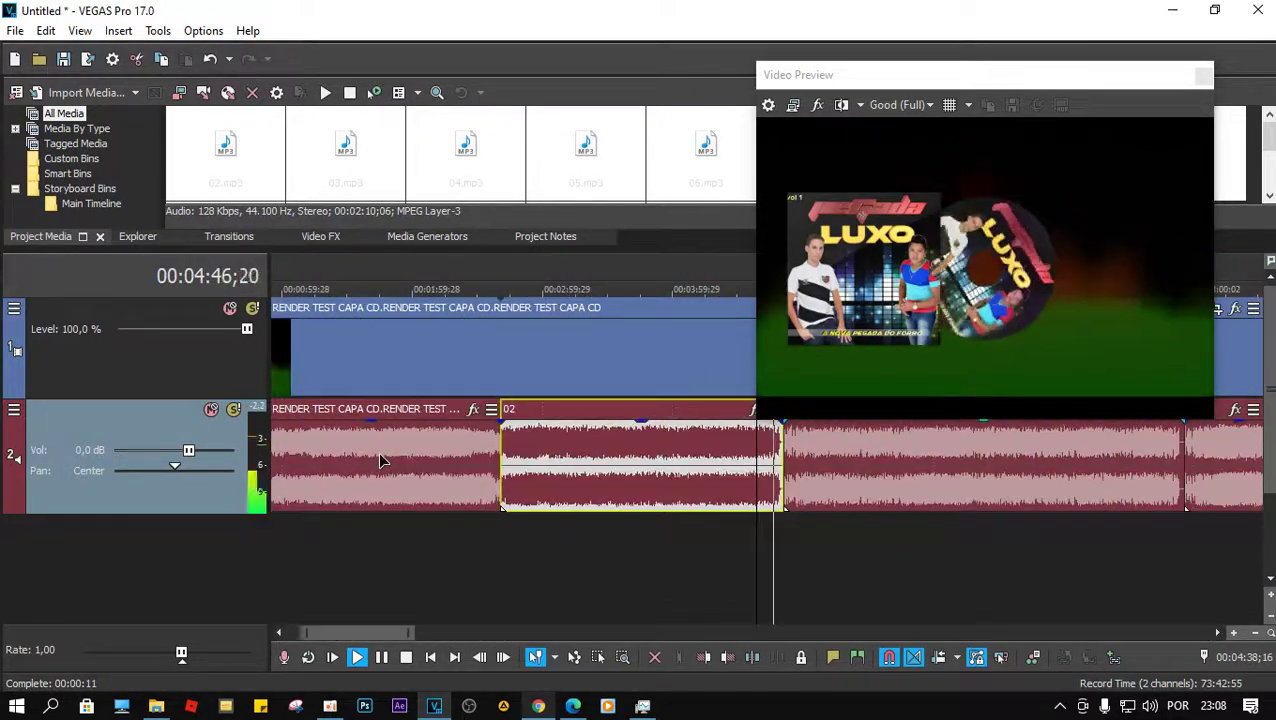
left_click_drag(405, 632, 430, 633)
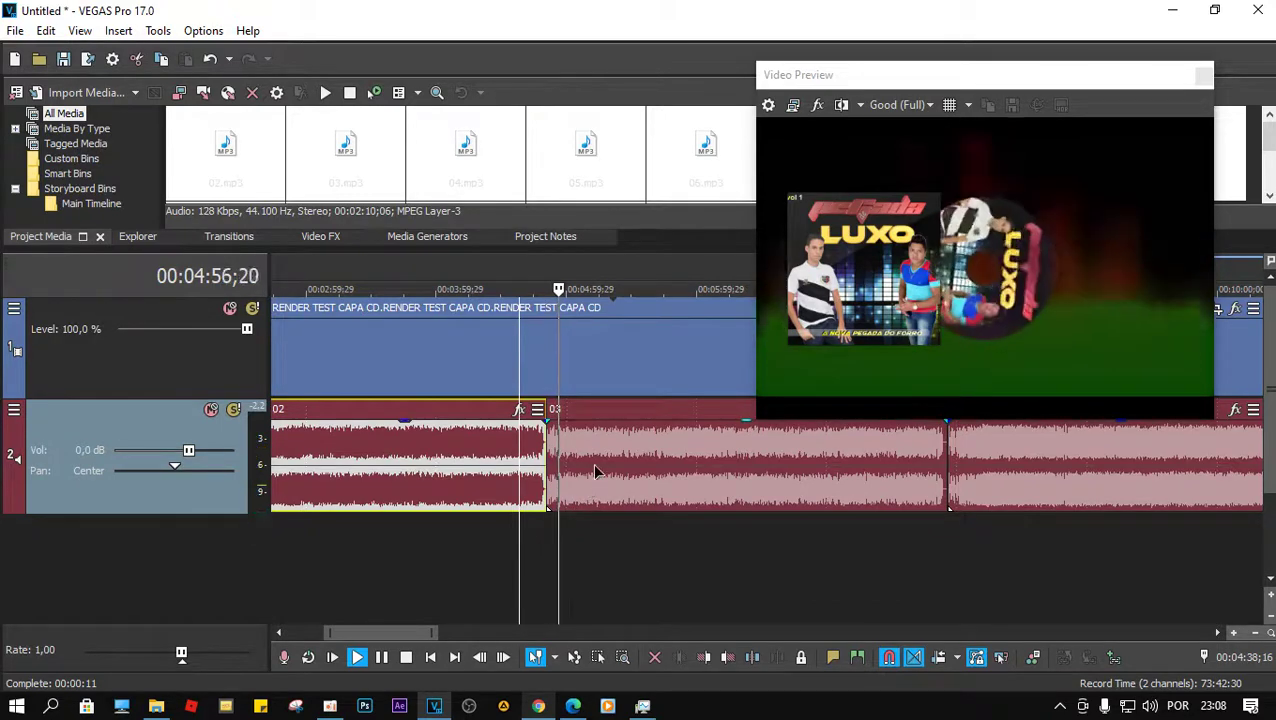
scroll(590, 470, "down", 3)
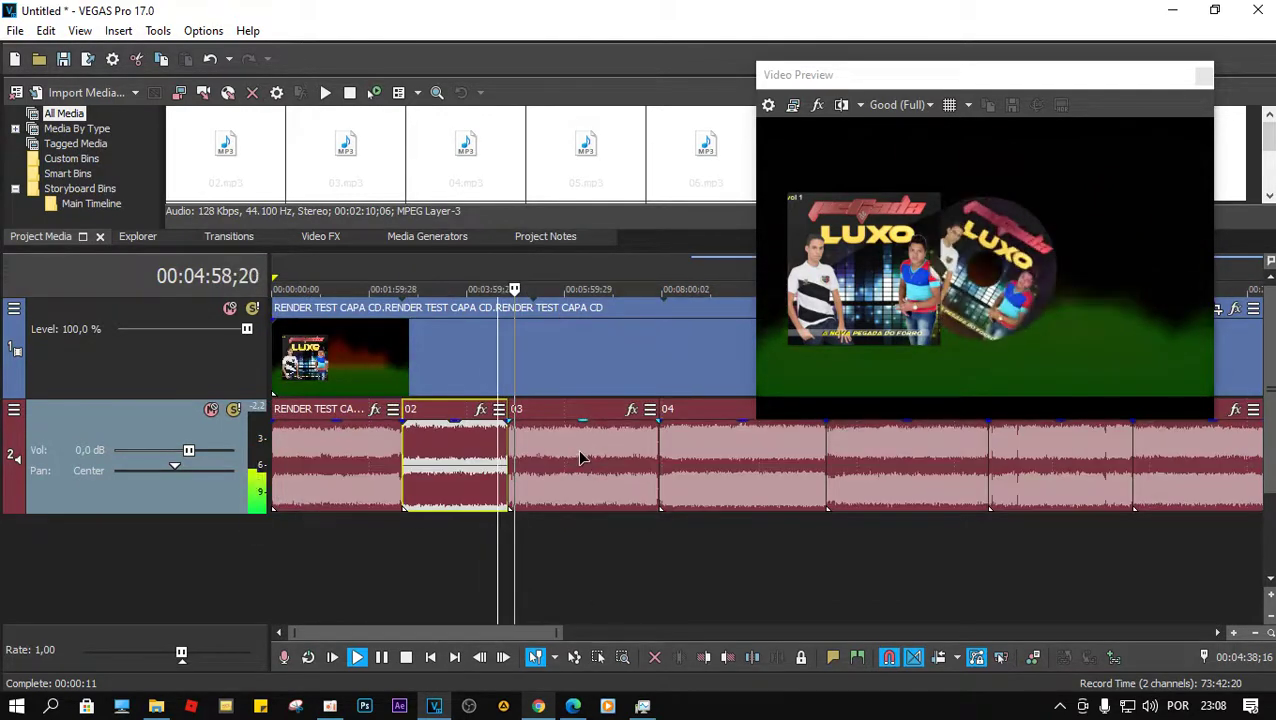
scroll(612, 430, "up", 2)
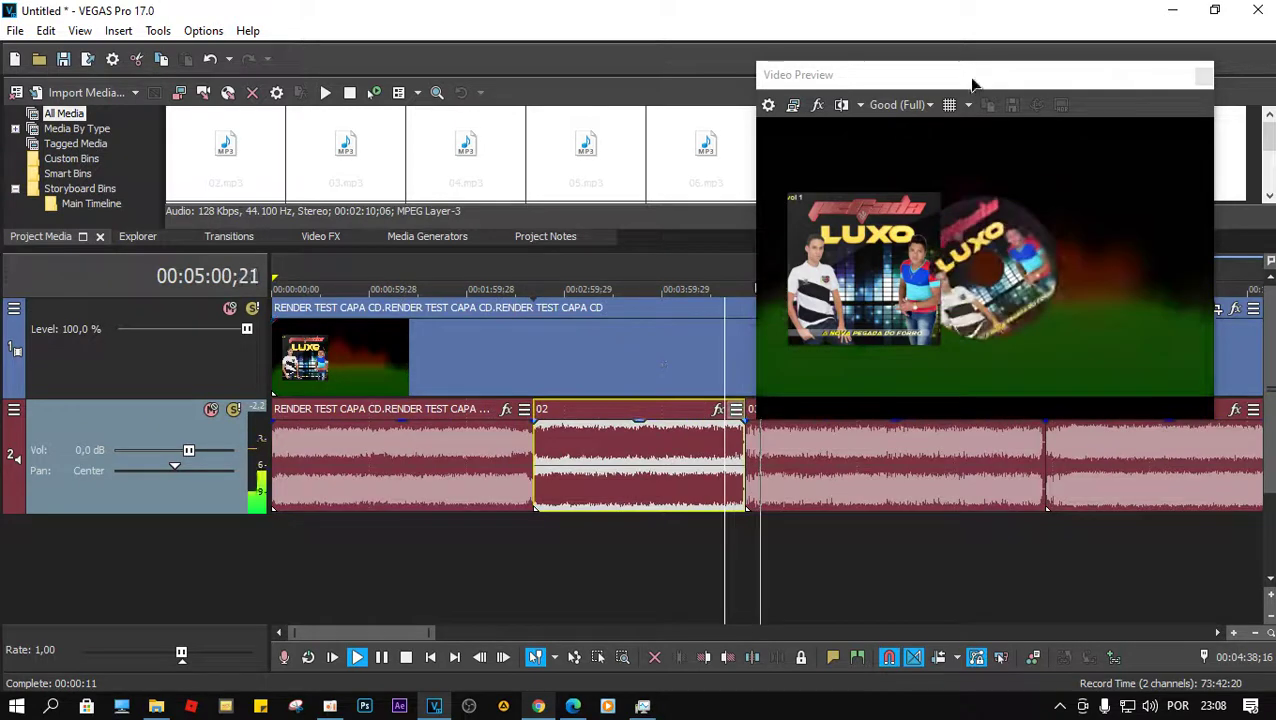
Move the Video Preview window off the timeline and stop playback with the cursor at 00:05:17;24 on the video event.
left_click_drag(968, 77, 1270, 77)
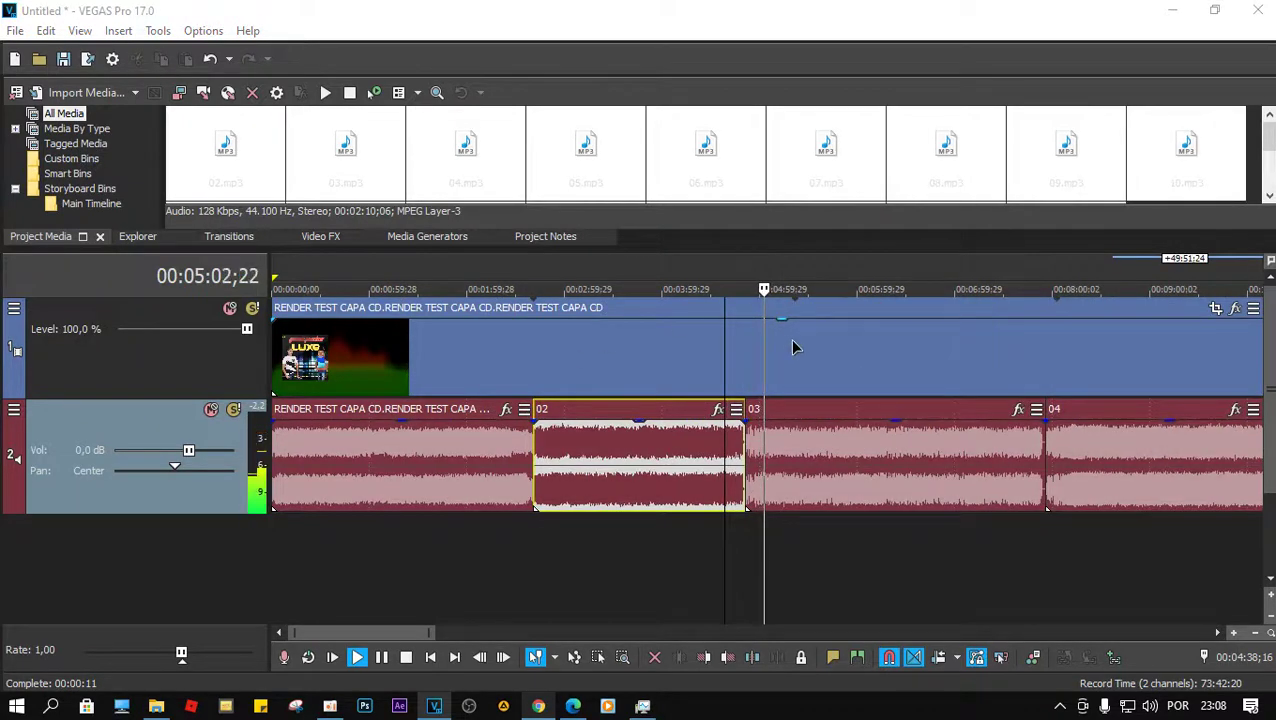
left_click(795, 348)
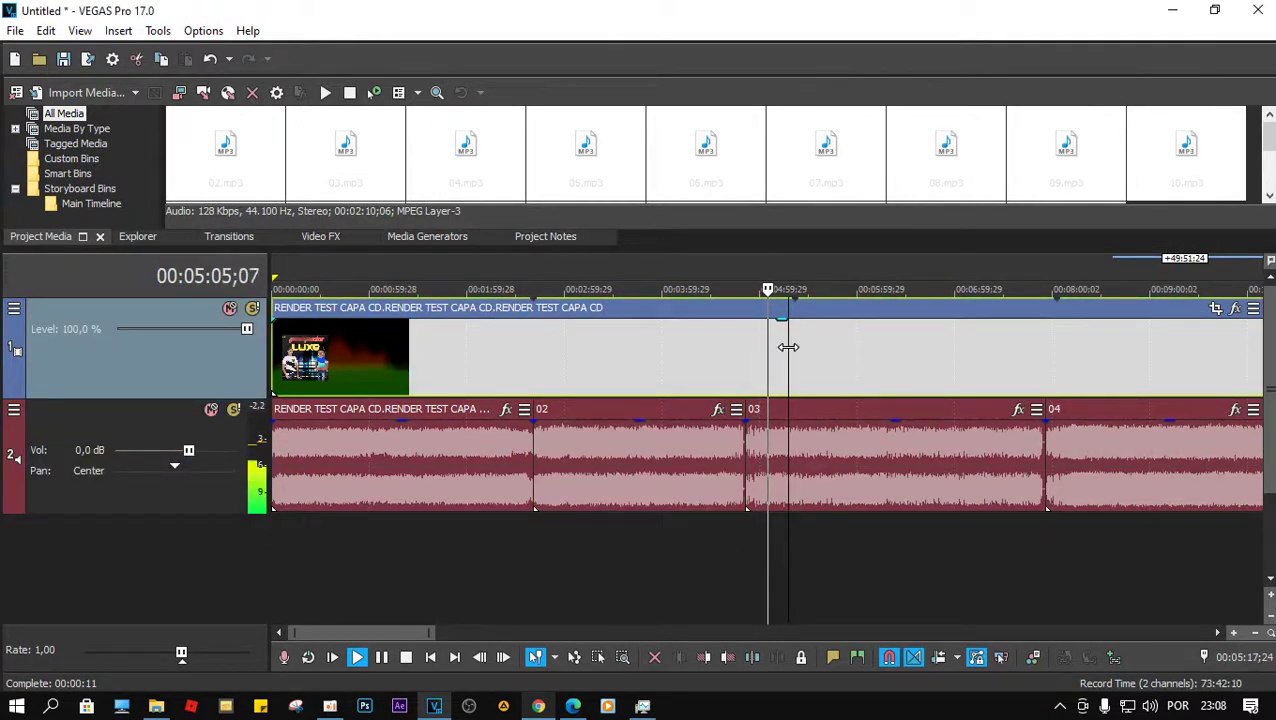
key("space")
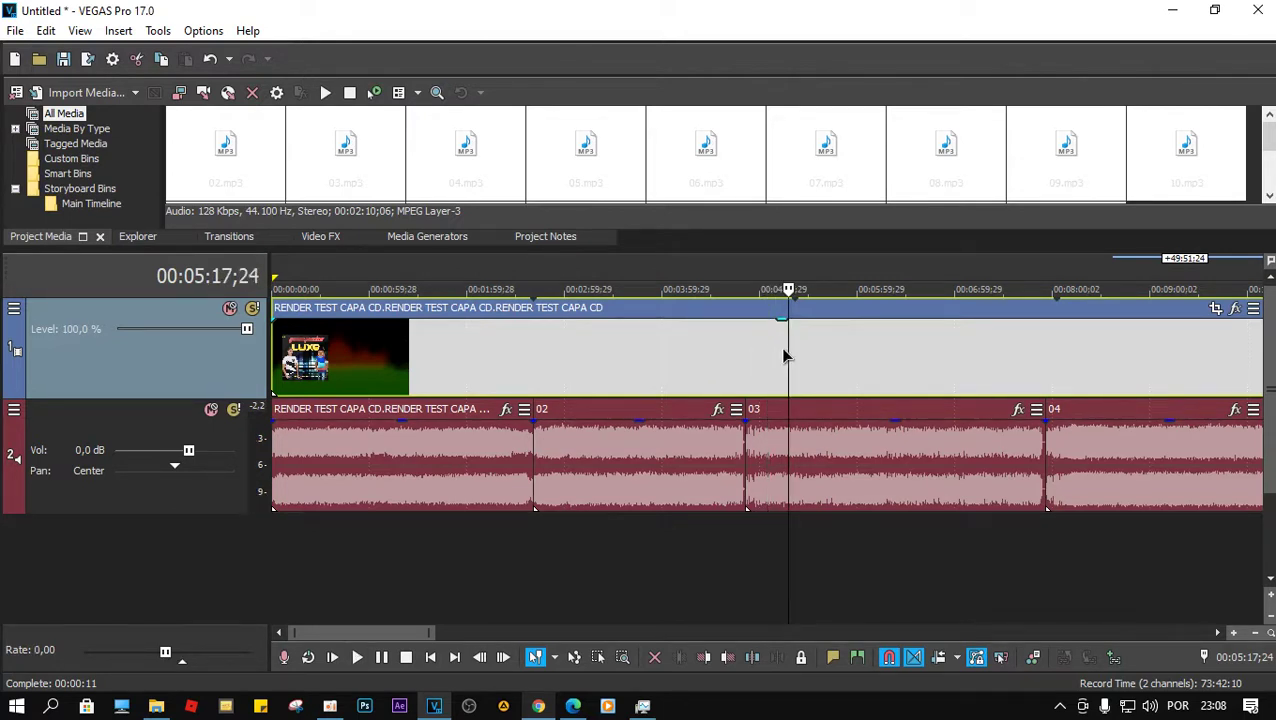
Split the video event at the start of song 02, 00:02:40;25, and again at 00:05:21;25.
left_click(533, 330)
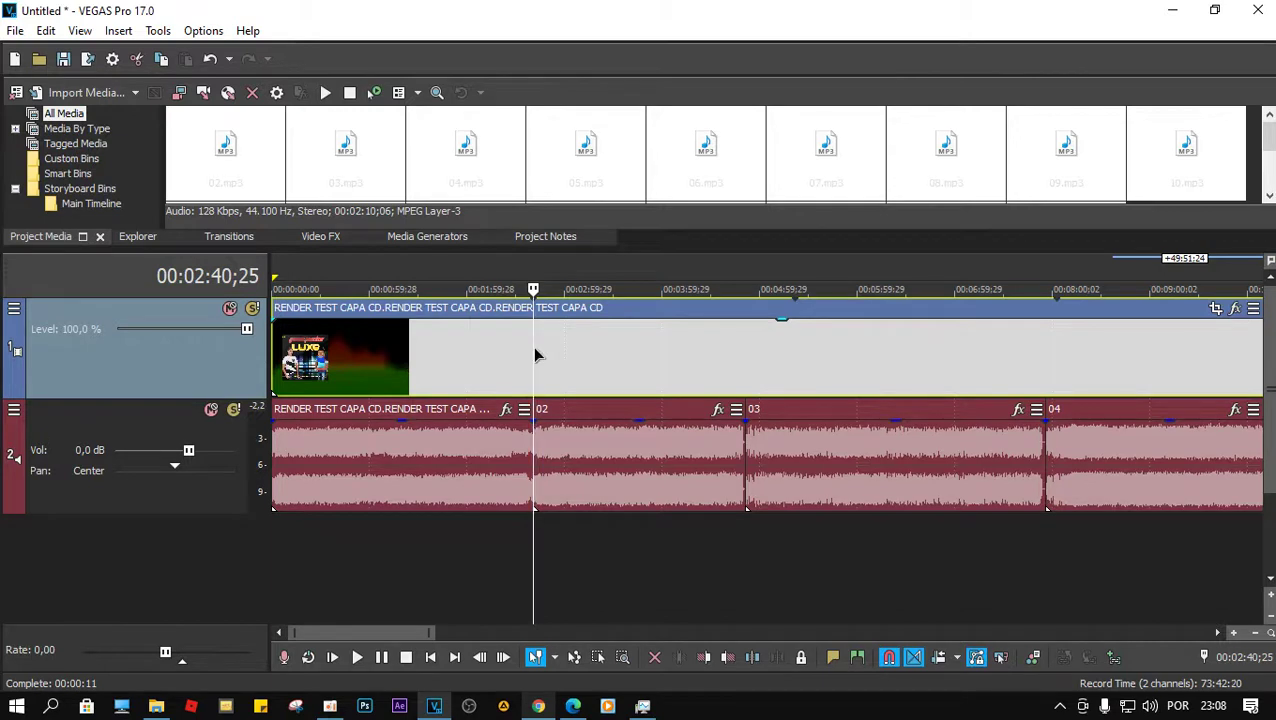
key("s")
left_click(790, 334)
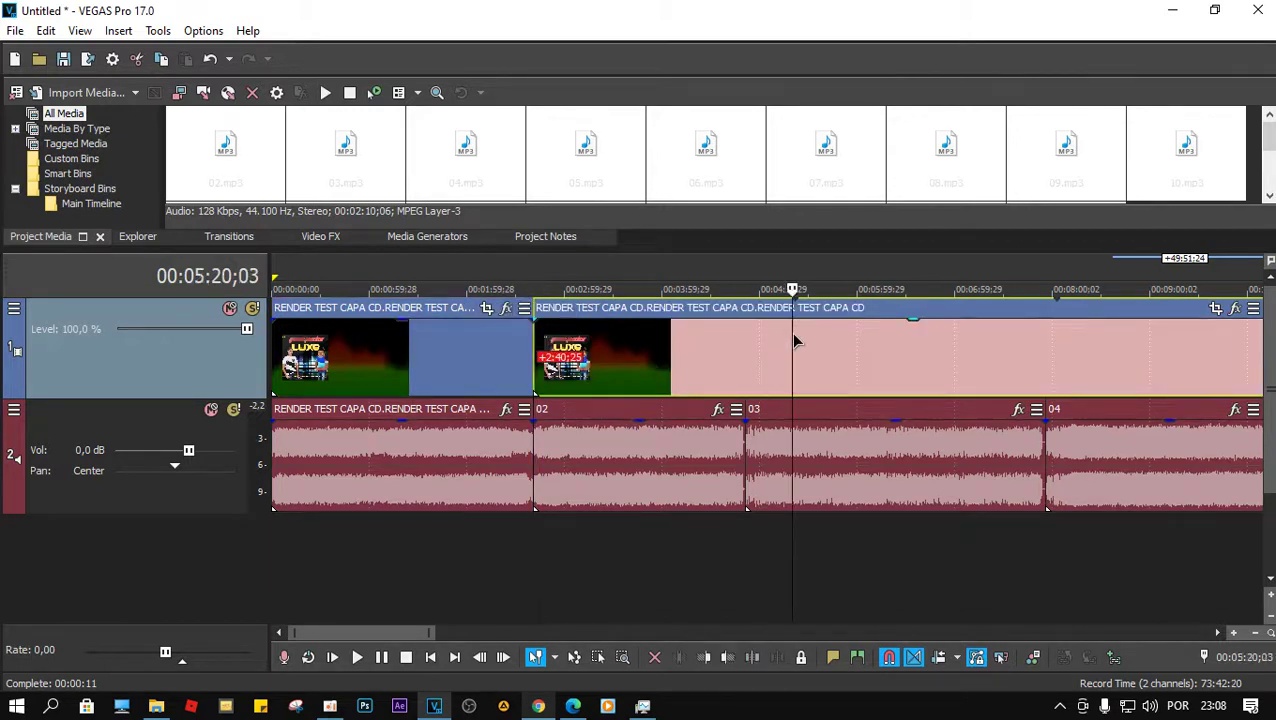
left_click(793, 336)
key("s")
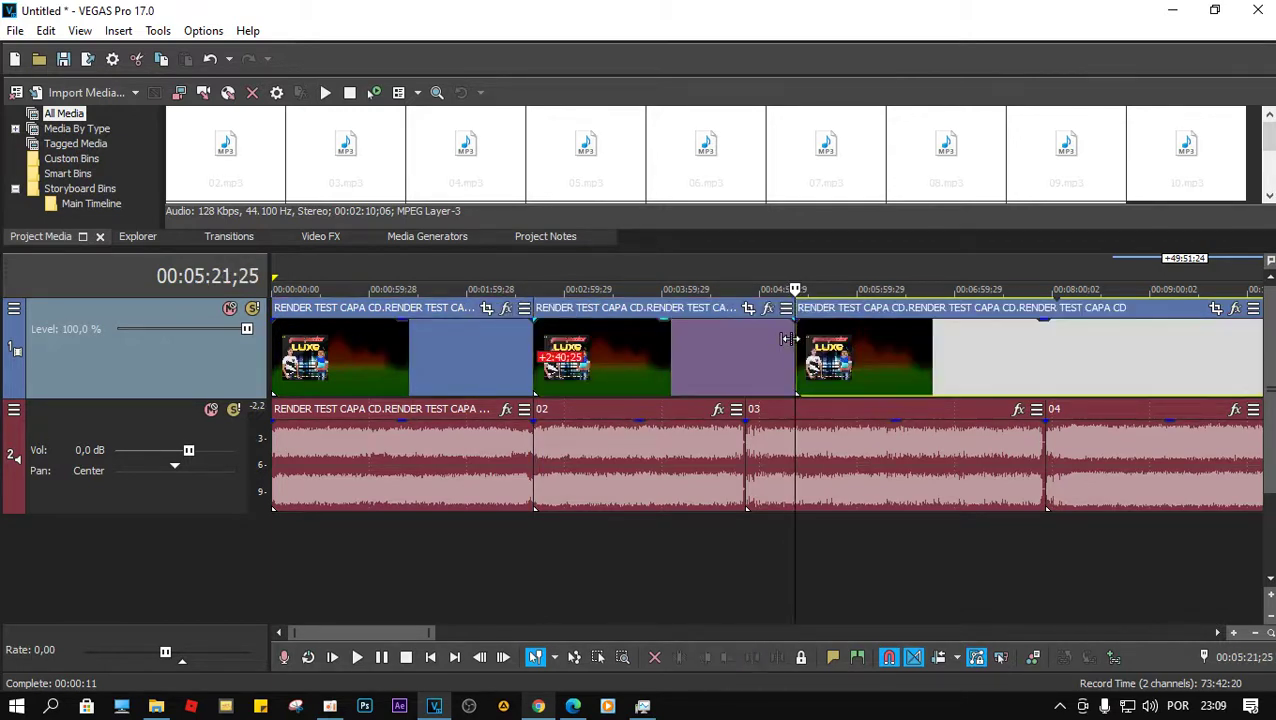
Delete the long remaining part of the video event after 00:05:21;25.
scroll(785, 340, "down", 3)
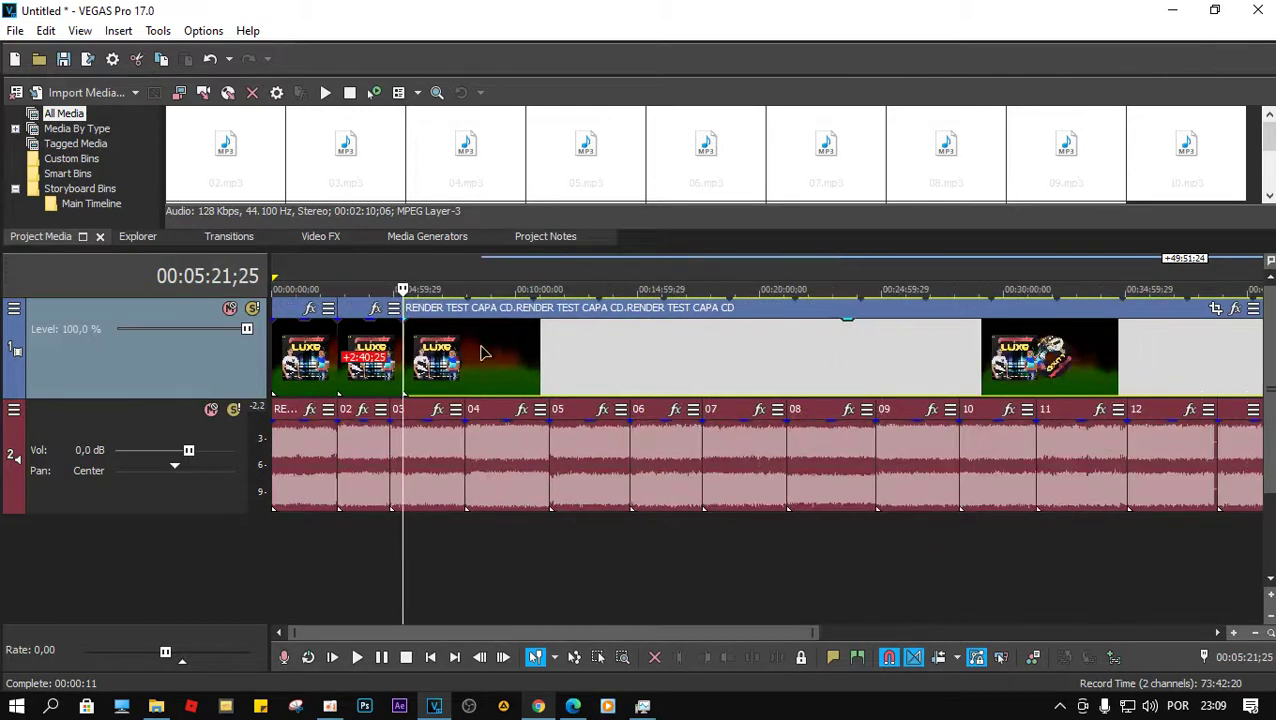
left_click(500, 374)
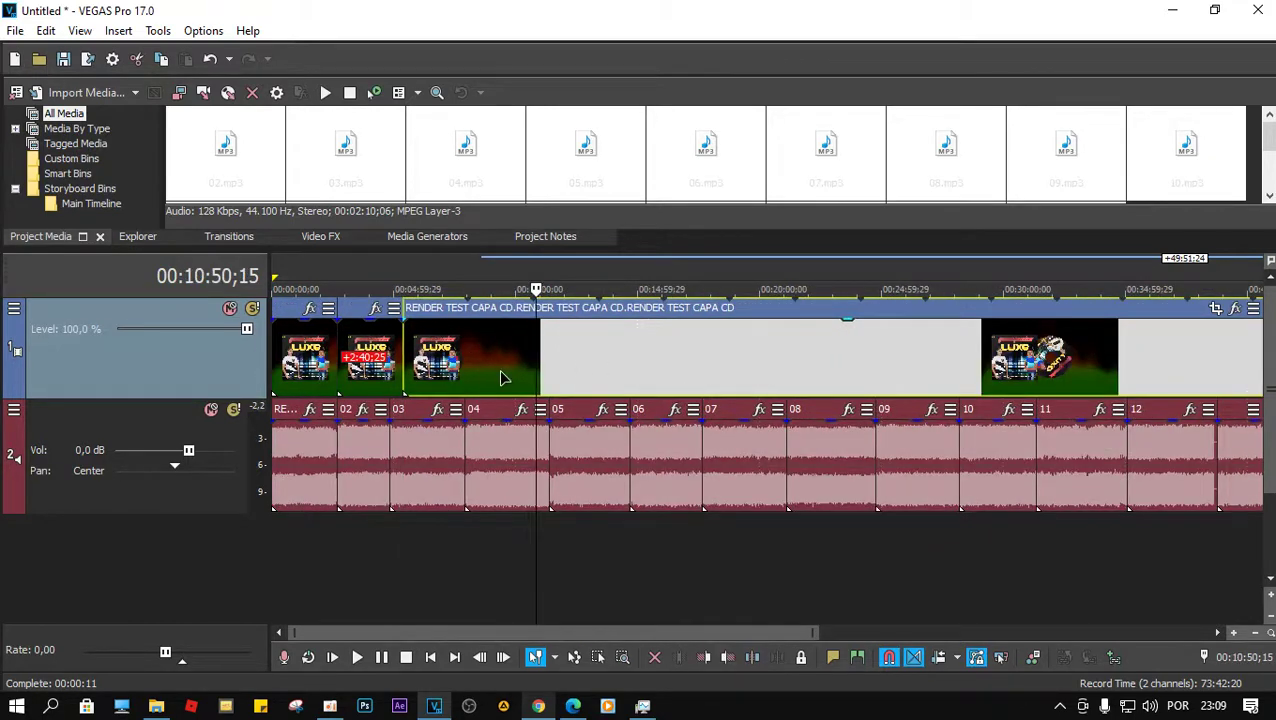
key("Delete")
Copy the second video event and paste the copy at the start of song 03.
left_click(369, 372)
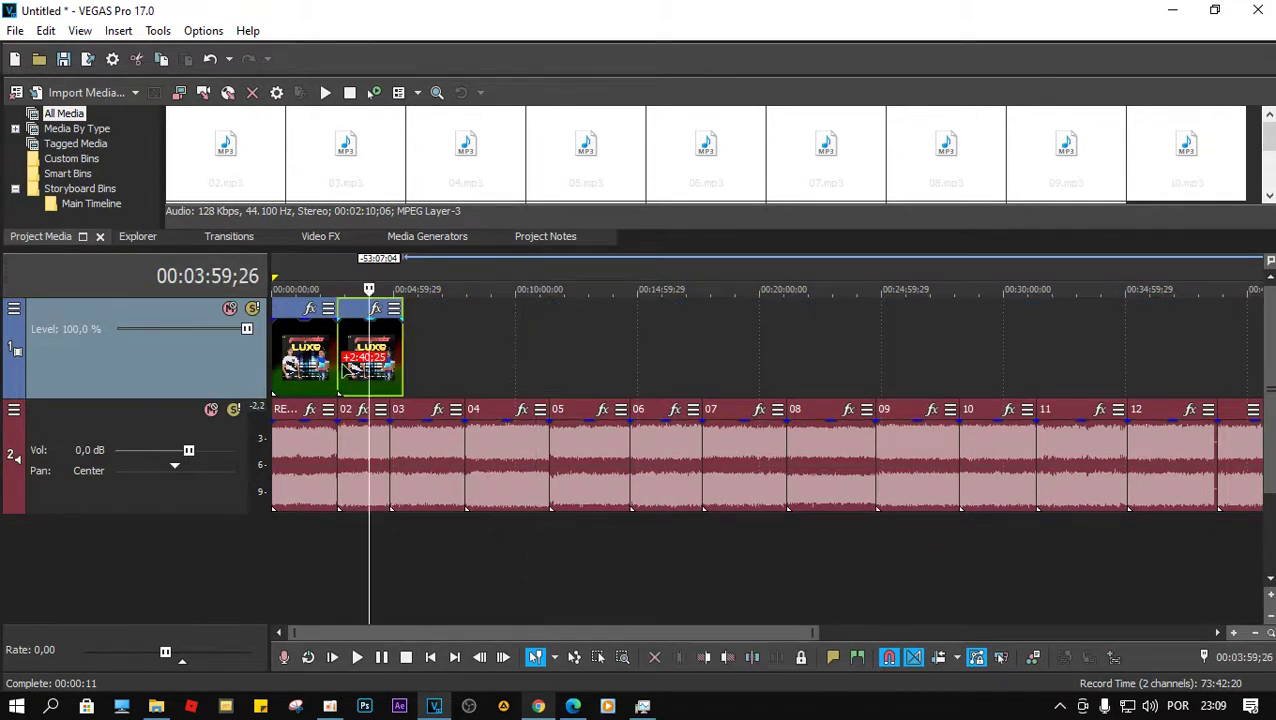
scroll(390, 372, "up", 2)
left_click(558, 360)
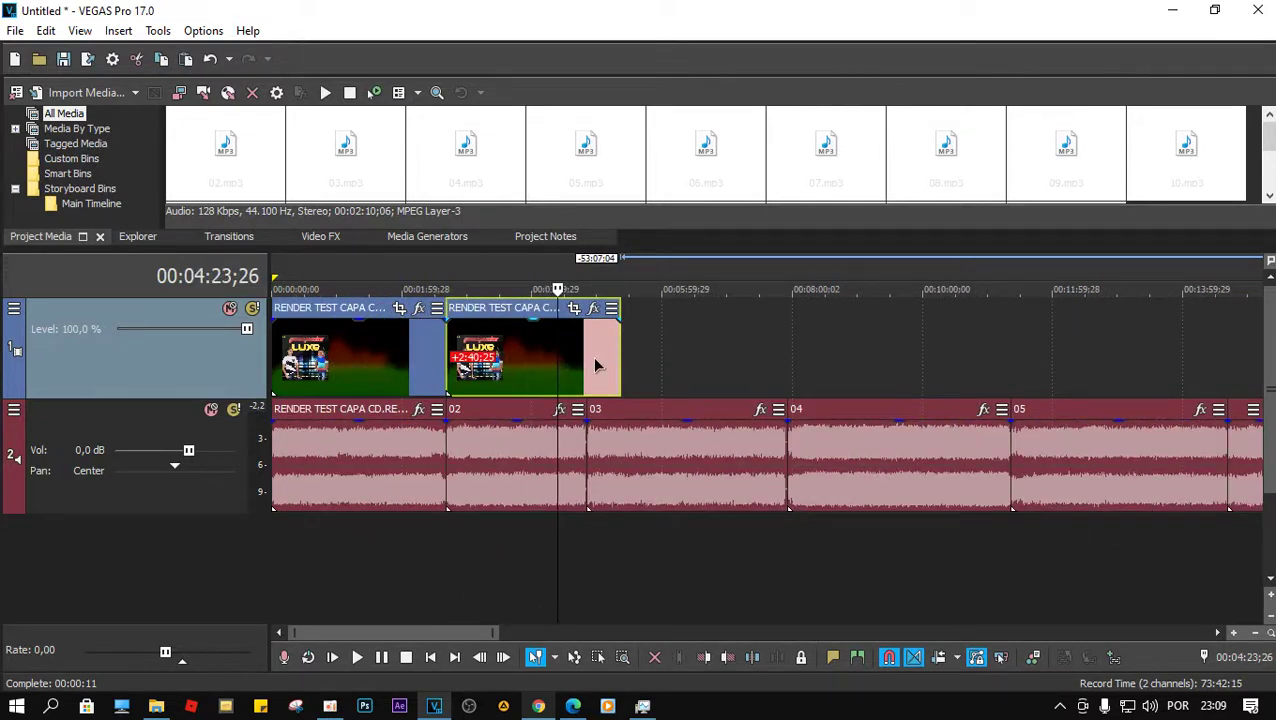
left_click(587, 362)
key("ctrl+v")
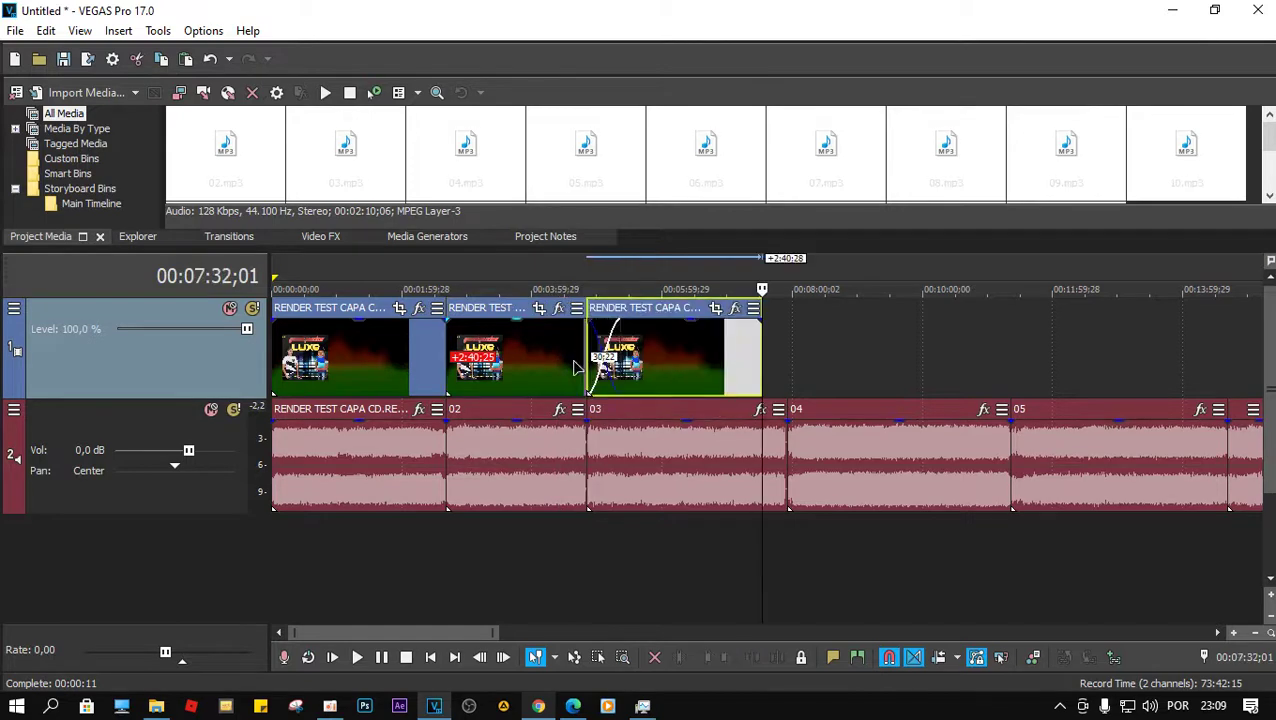
Trim about 30 seconds 22 frames off the end of the second video event so it ends together with song 02.
left_click(577, 358)
scroll(903, 375, "up", 10)
scroll(903, 372, "up", 3)
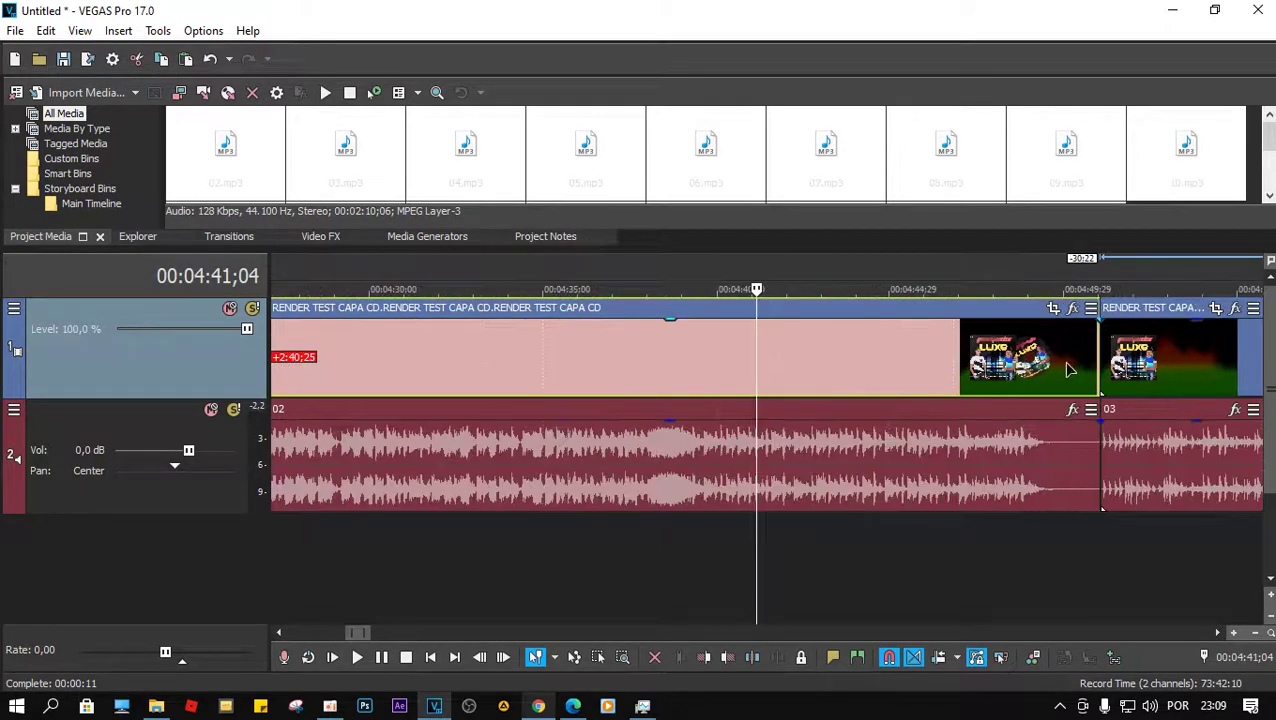
left_click(1097, 343)
Play across the cut between the second and third video events where song 03 begins.
left_click(915, 359)
key("space")
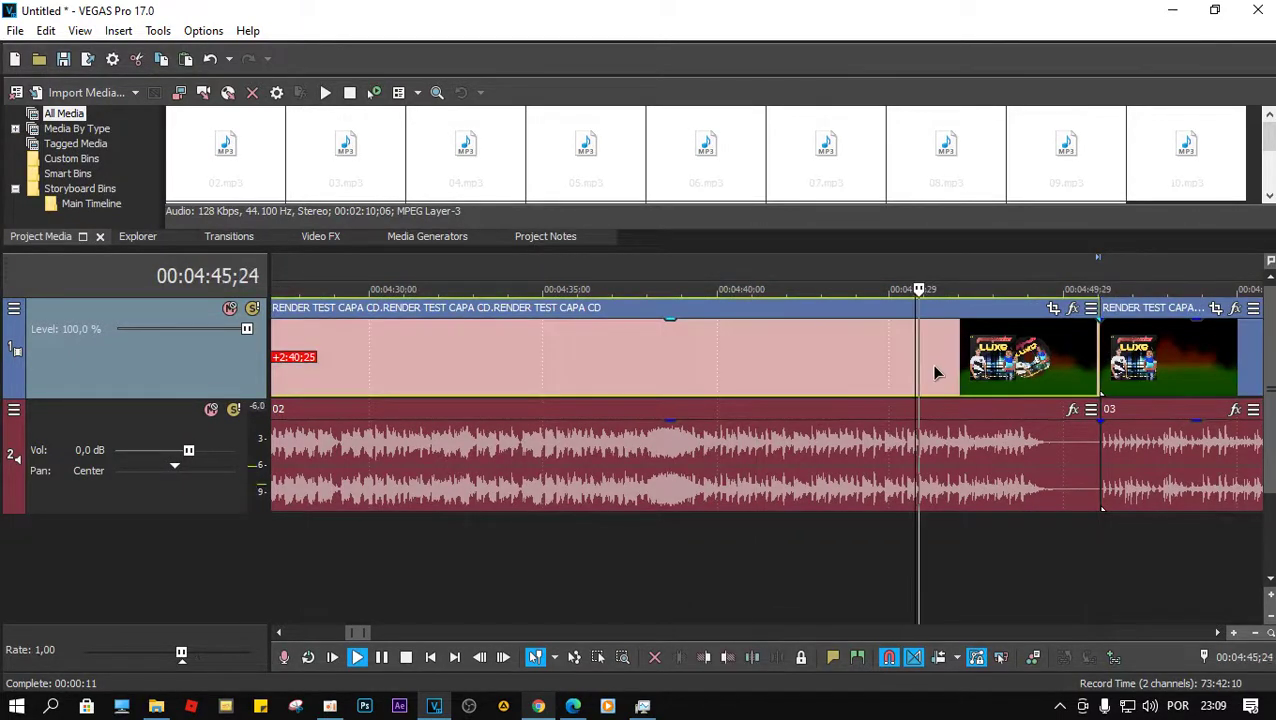
scroll(942, 367, "down", 4)
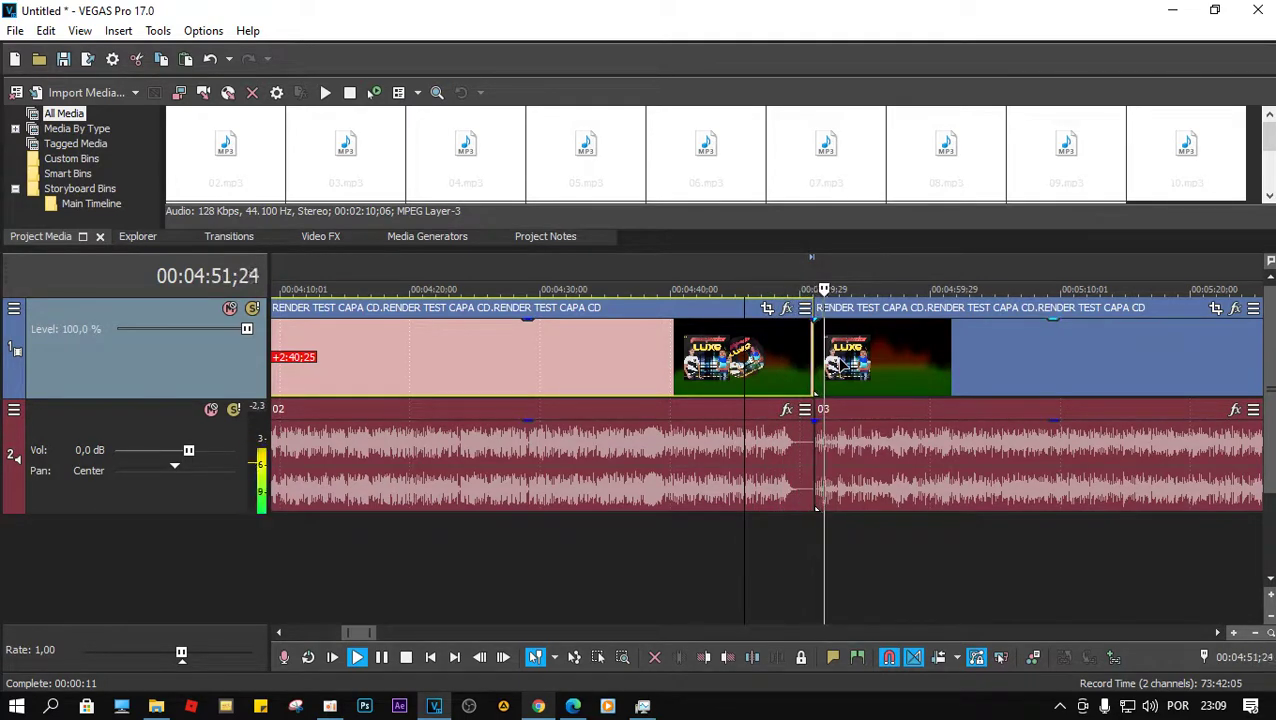
scroll(843, 366, "down", 10)
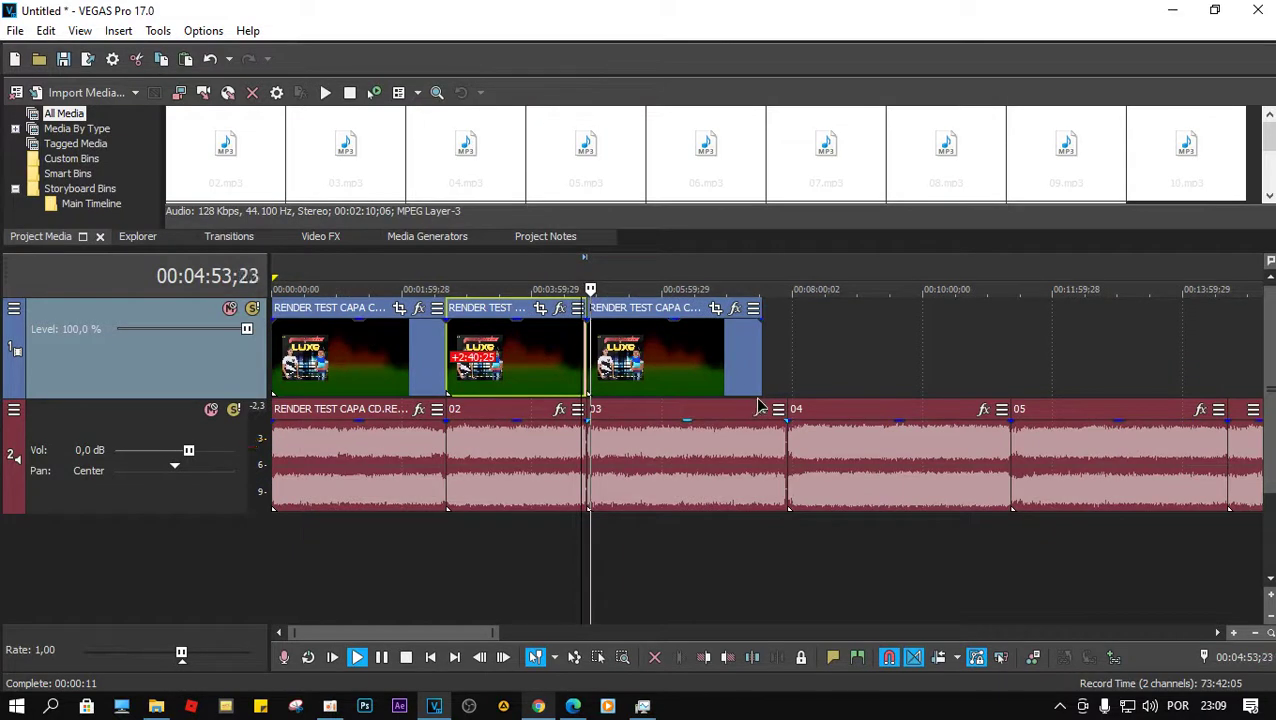
key("space")
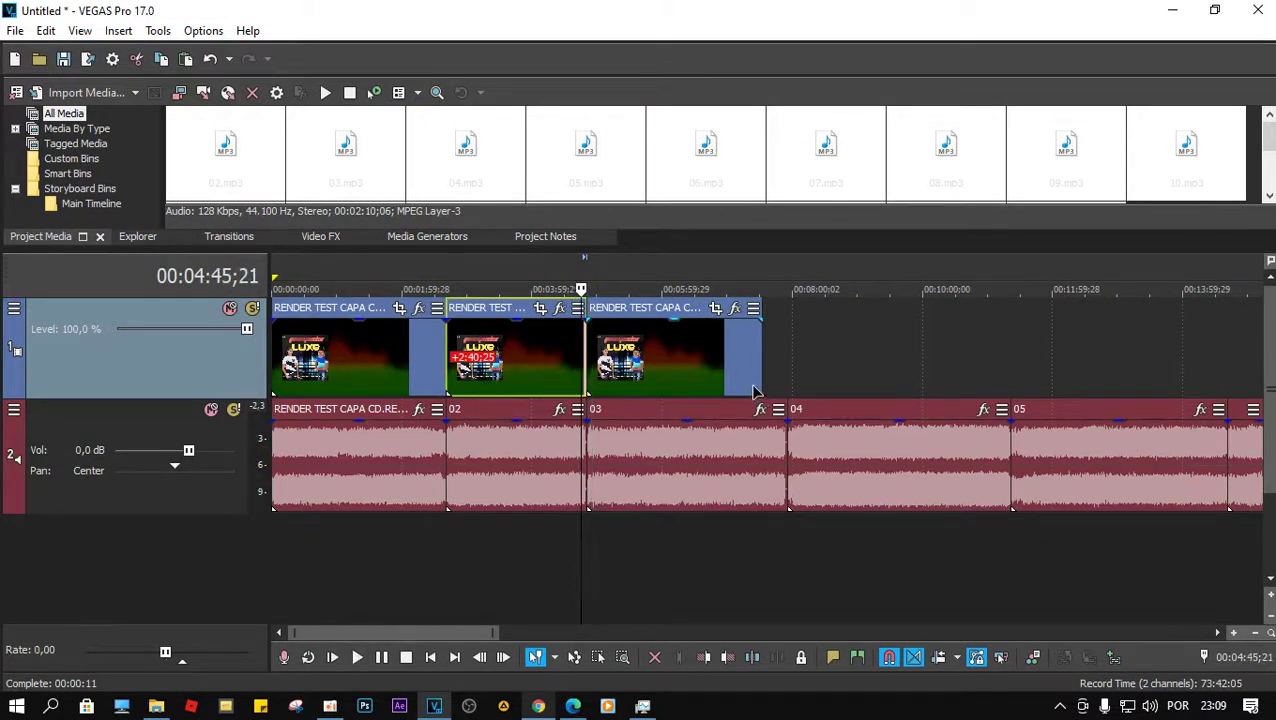
Trim 3 frames off the end of the third video event under song 03.
left_click(756, 364)
scroll(740, 360, "up", 4)
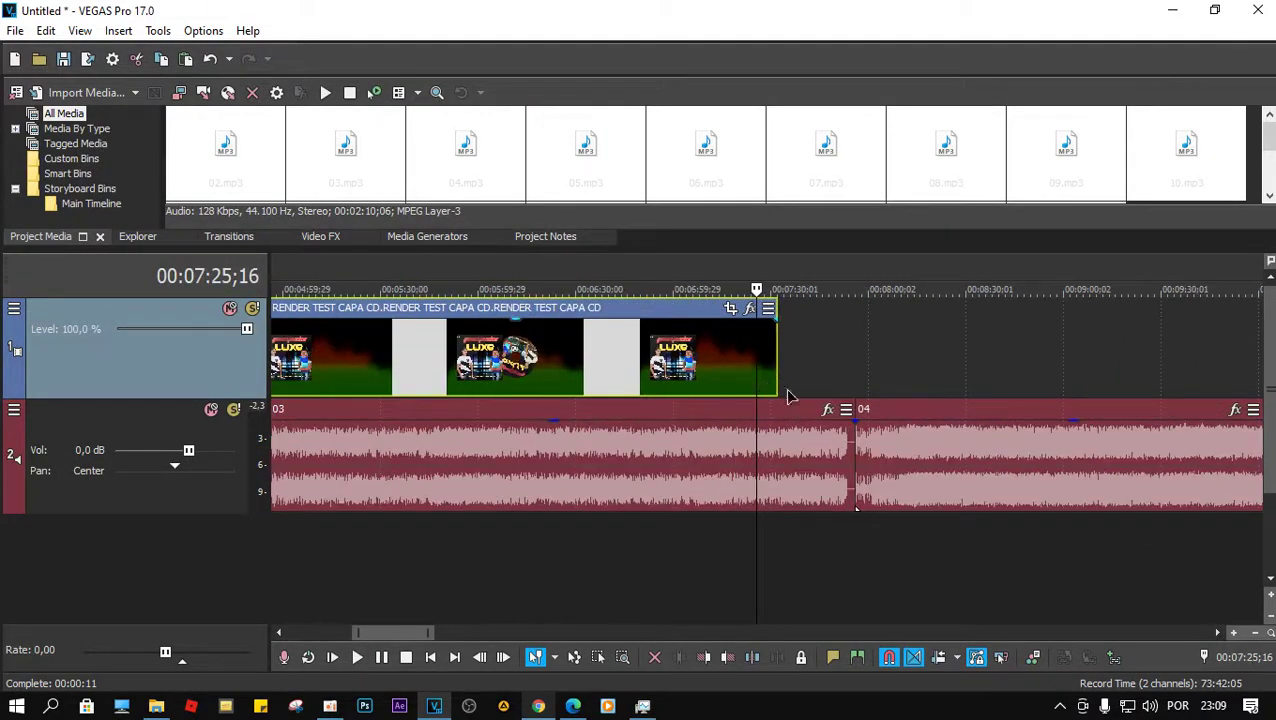
mouse_move(774, 354)
left_mouse_down()
mouse_move(843, 354)
mouse_move(780, 356)
left_mouse_up()
scroll(789, 387, "down", 2)
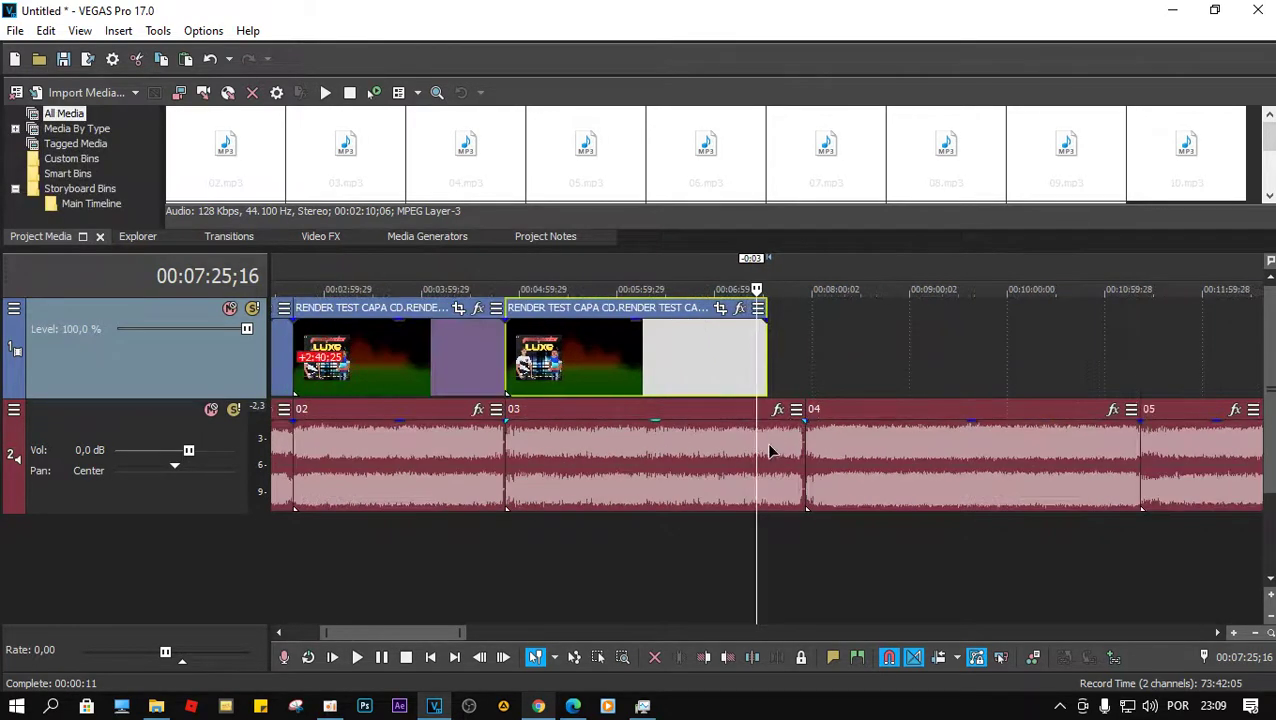
Examine the start of the third video event closely, stepping the cursor back frame by frame near 00:04:52.
left_click(594, 358)
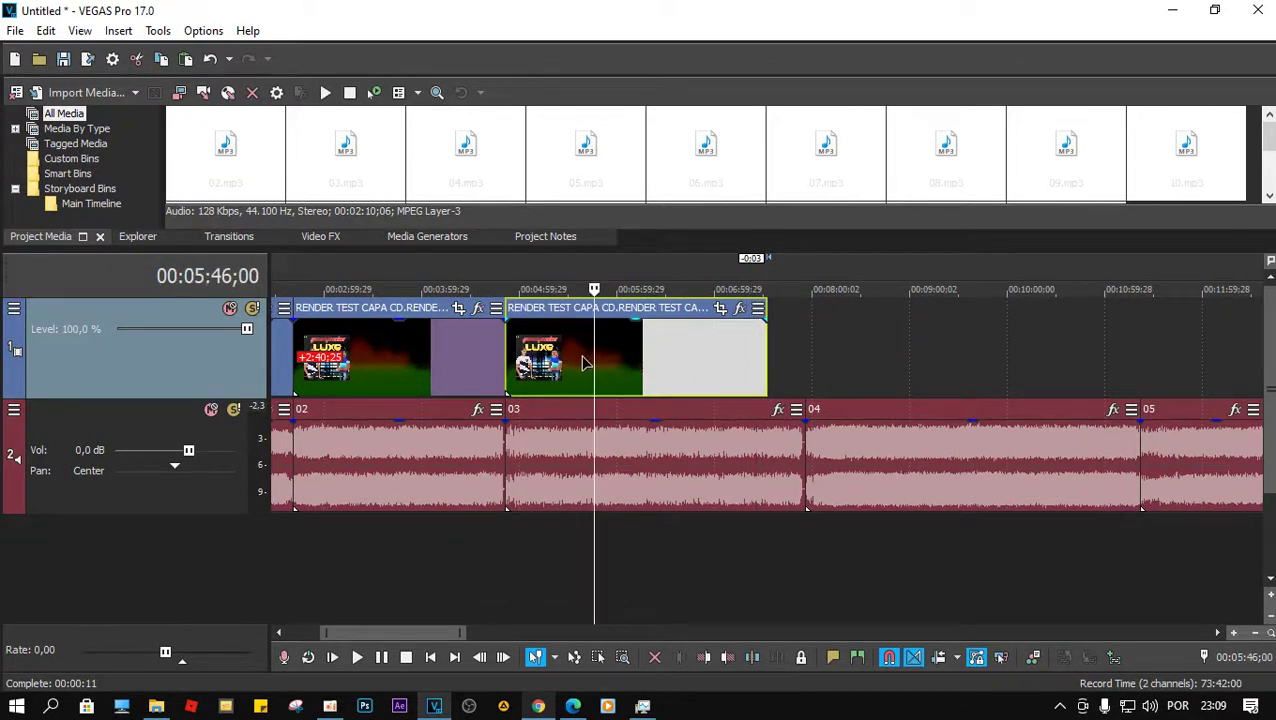
left_click(549, 369)
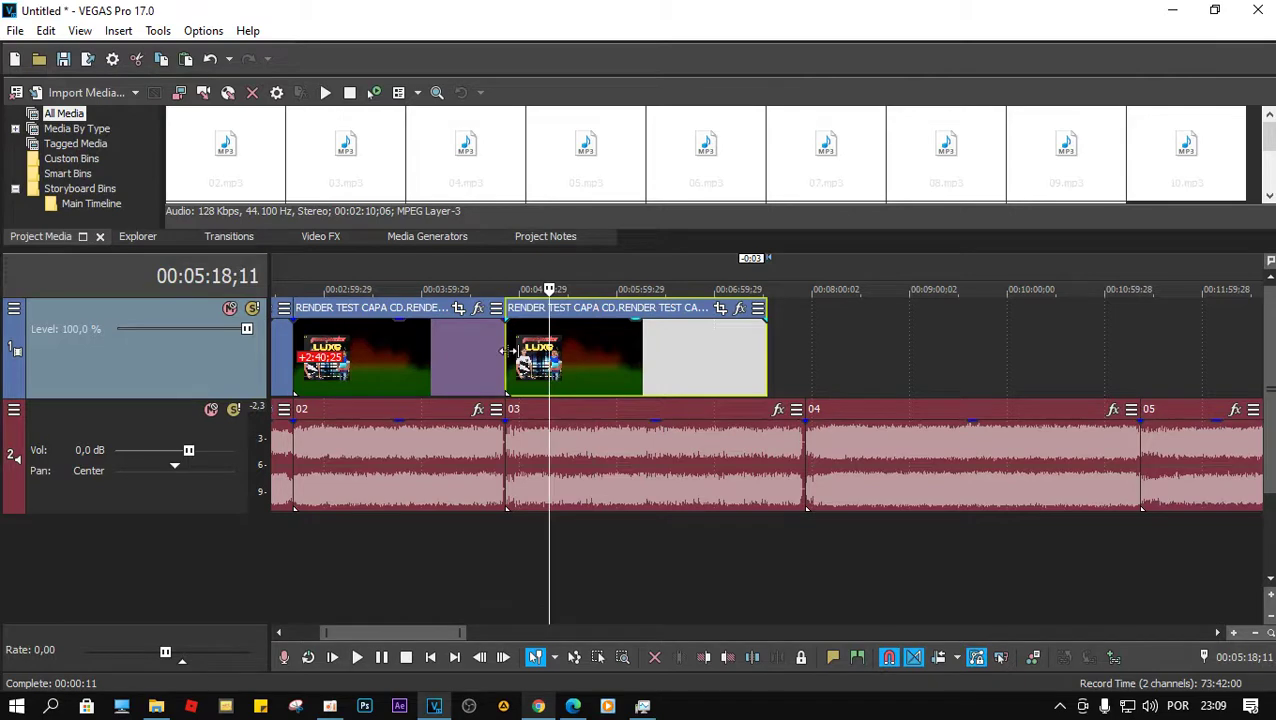
left_click(505, 351)
scroll(531, 360, "up", 4)
key("Right")
key("Left")
key("Left")
key("Left")
key("Left")
key("Left")
scroll(775, 395, "up", 10)
key("Left")
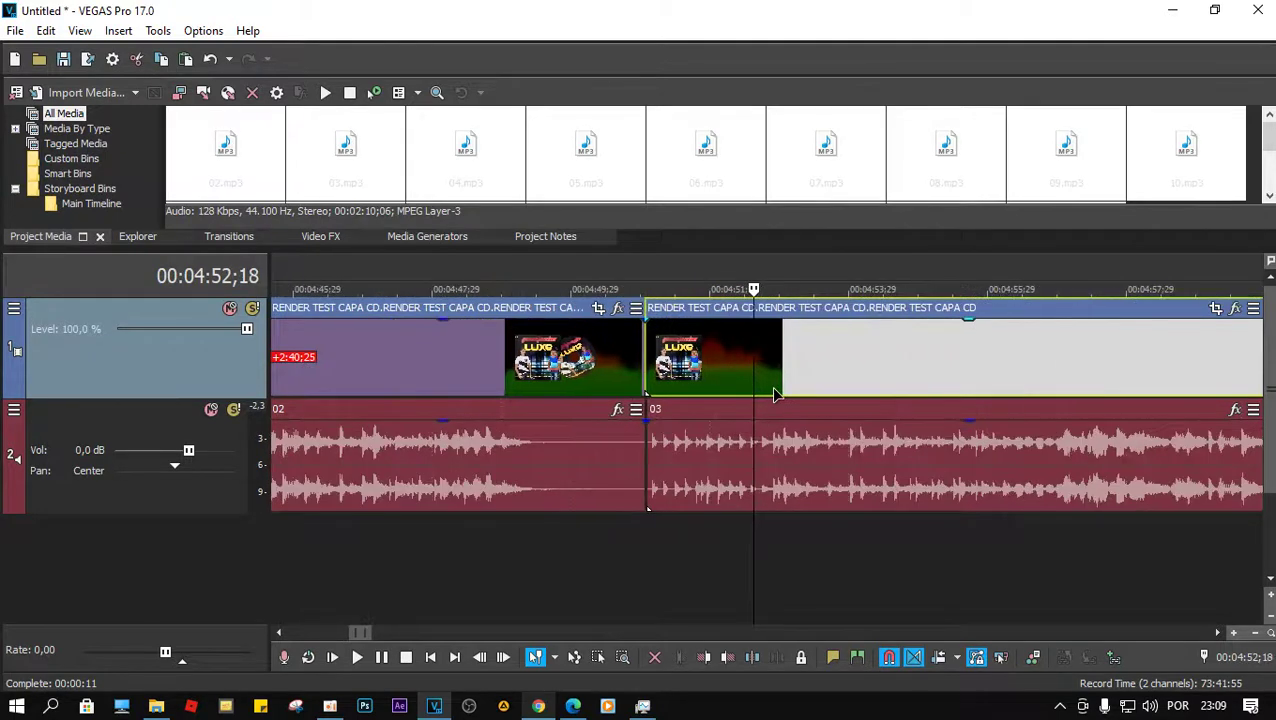
Show the Video Preview over the media area, split the third video event at about 00:04:52;02 and play past the split.
key("alt+4")
left_click_drag(1225, 150, 502, 70)
left_click(752, 362)
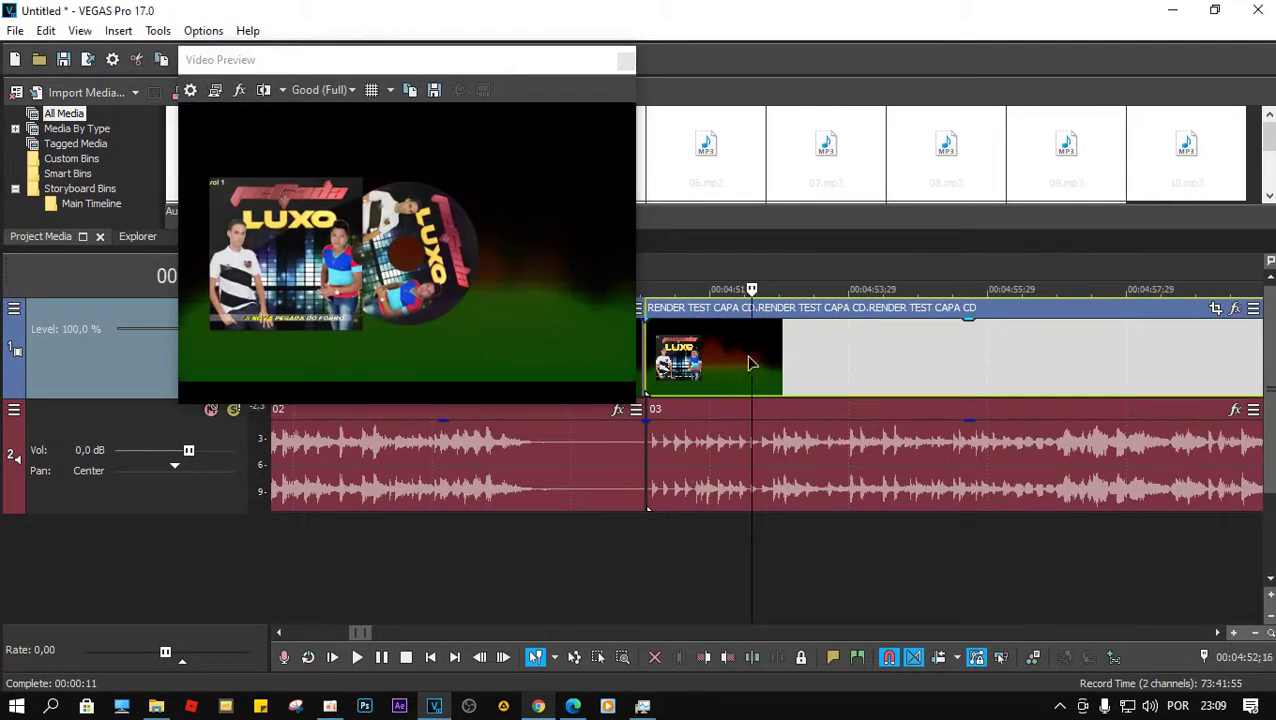
key("Left")
key("Left")
key("Left")
key("Left")
key("Left")
key("Left")
key("Left")
key("Left")
key("Left")
key("Left")
key("Left")
key("Left")
key("Left")
key("Left")
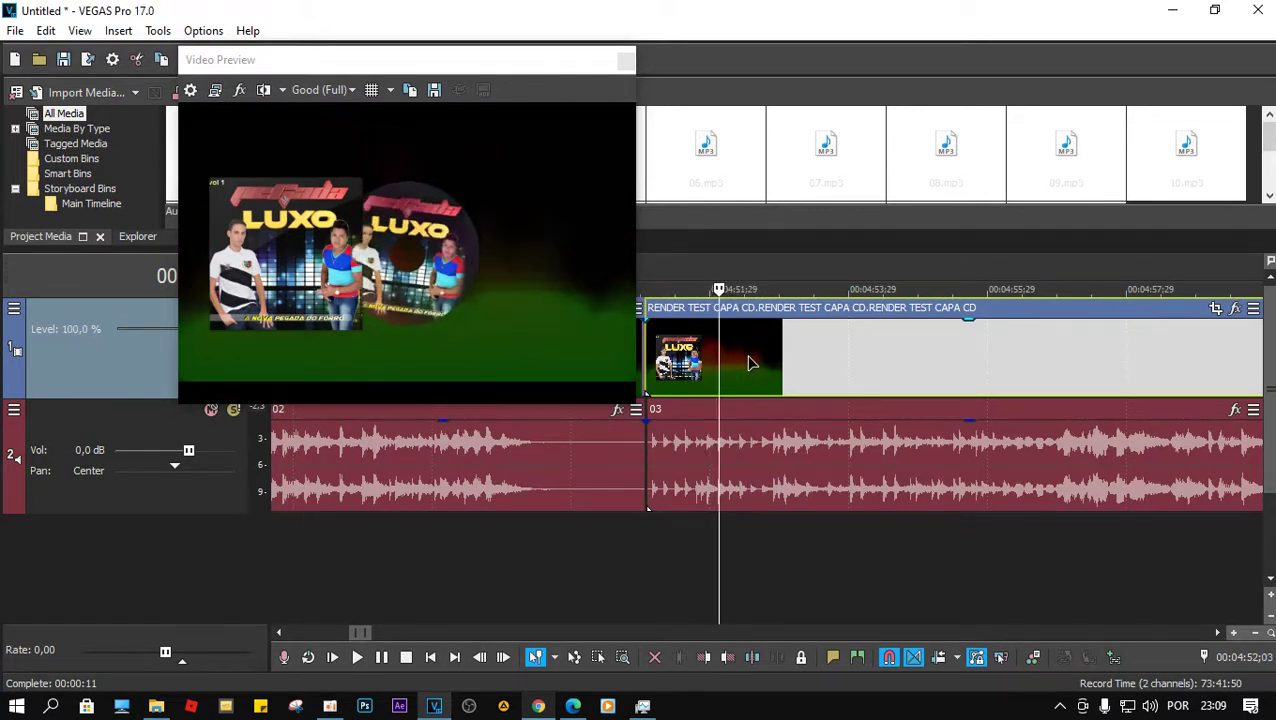
scroll(752, 362, "up", 8)
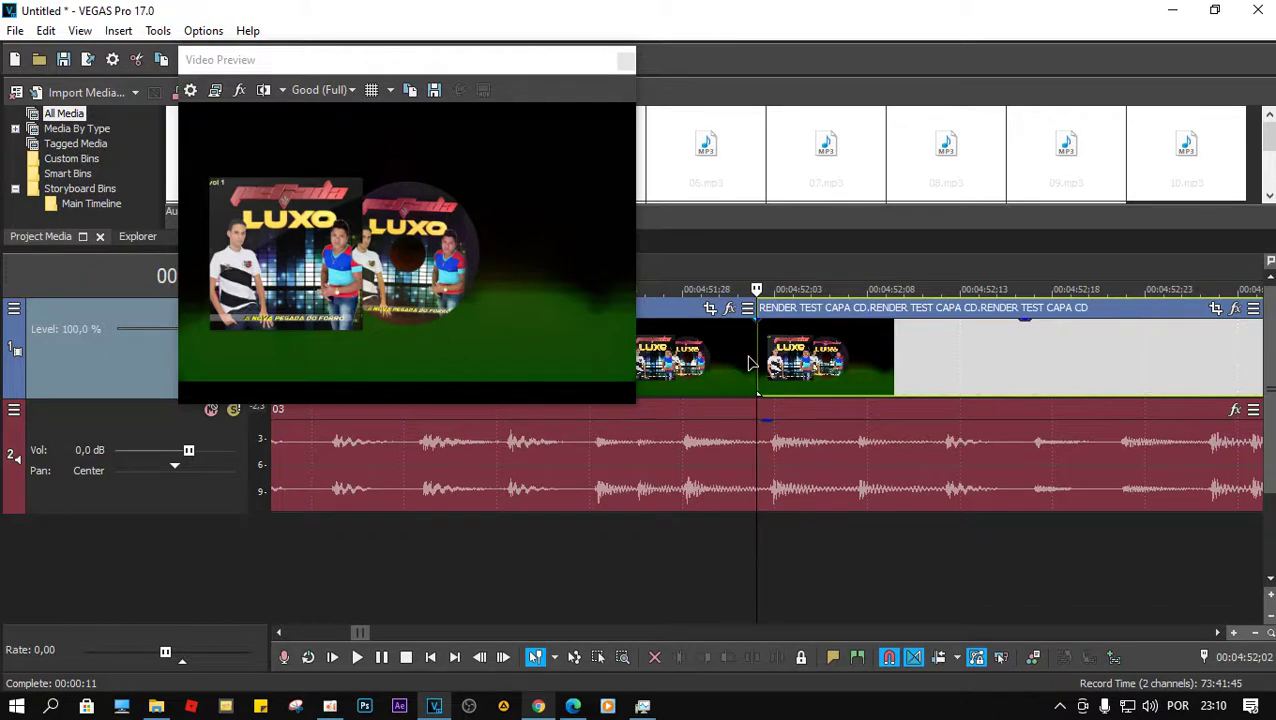
scroll(752, 362, "down", 8)
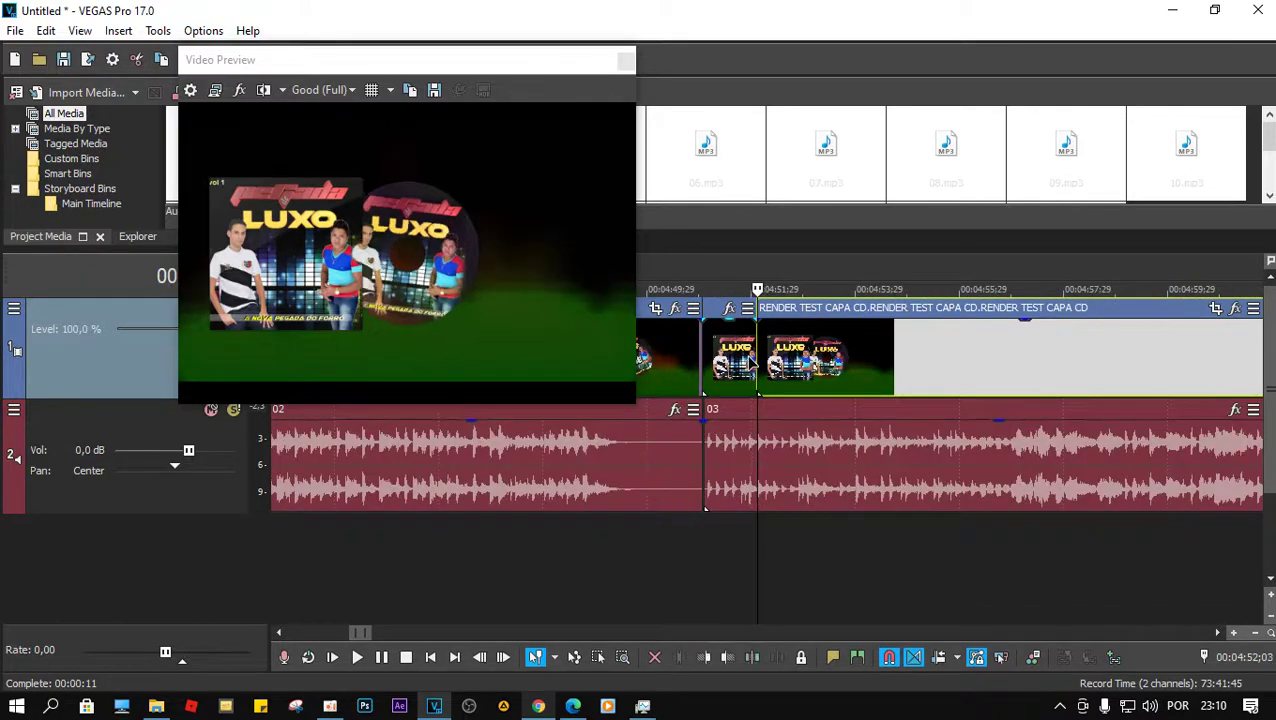
key("space")
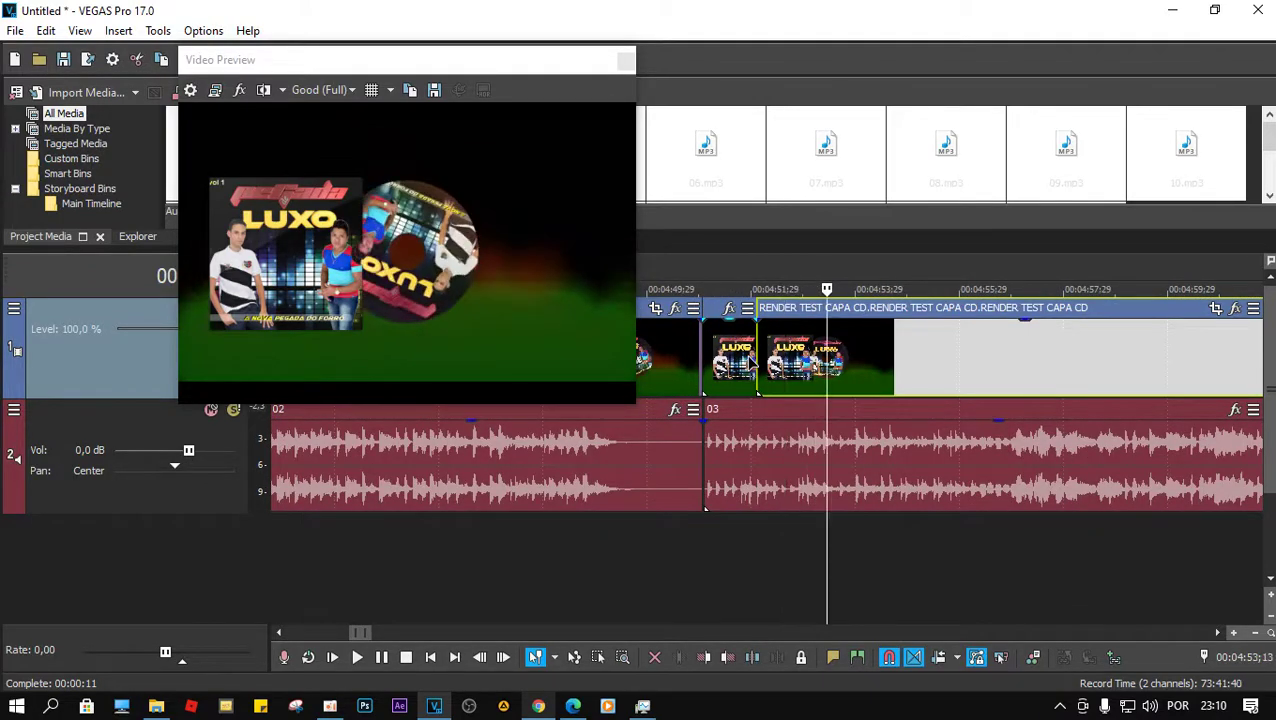
Place a copy of the third video event directly after its end, continuing under song 03.
scroll(752, 362, "down", 4)
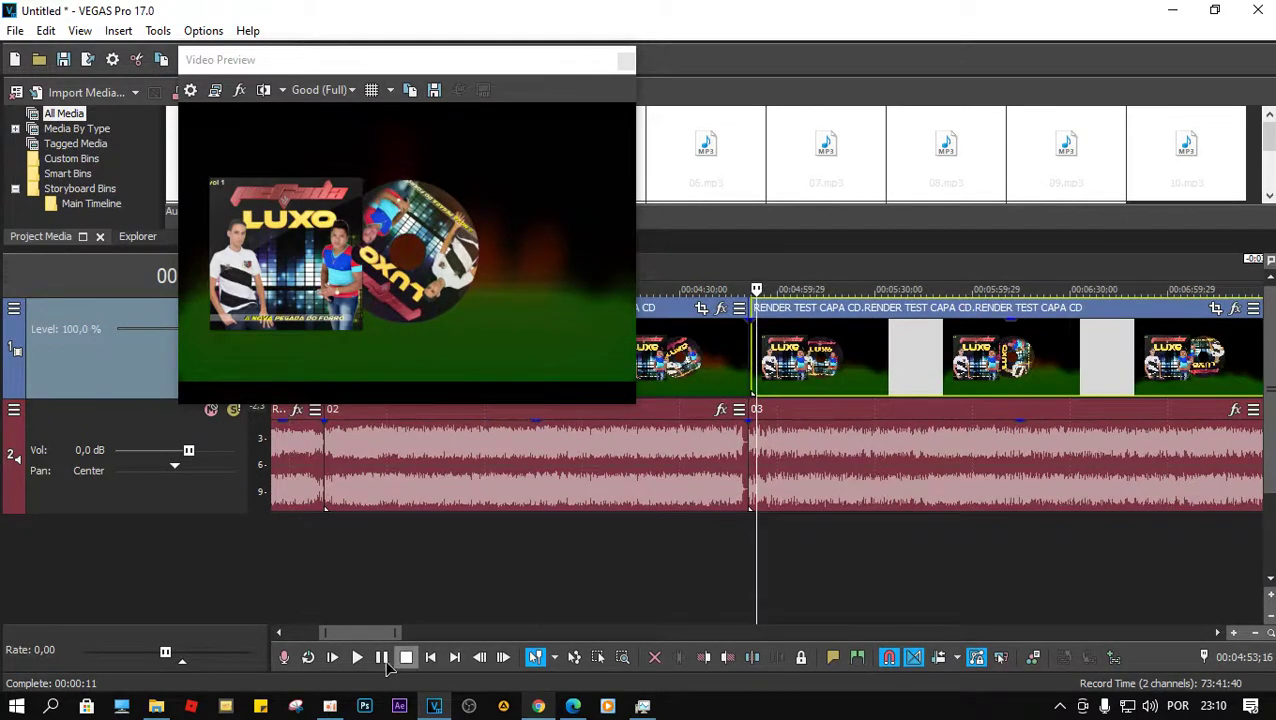
left_click_drag(372, 632, 378, 632)
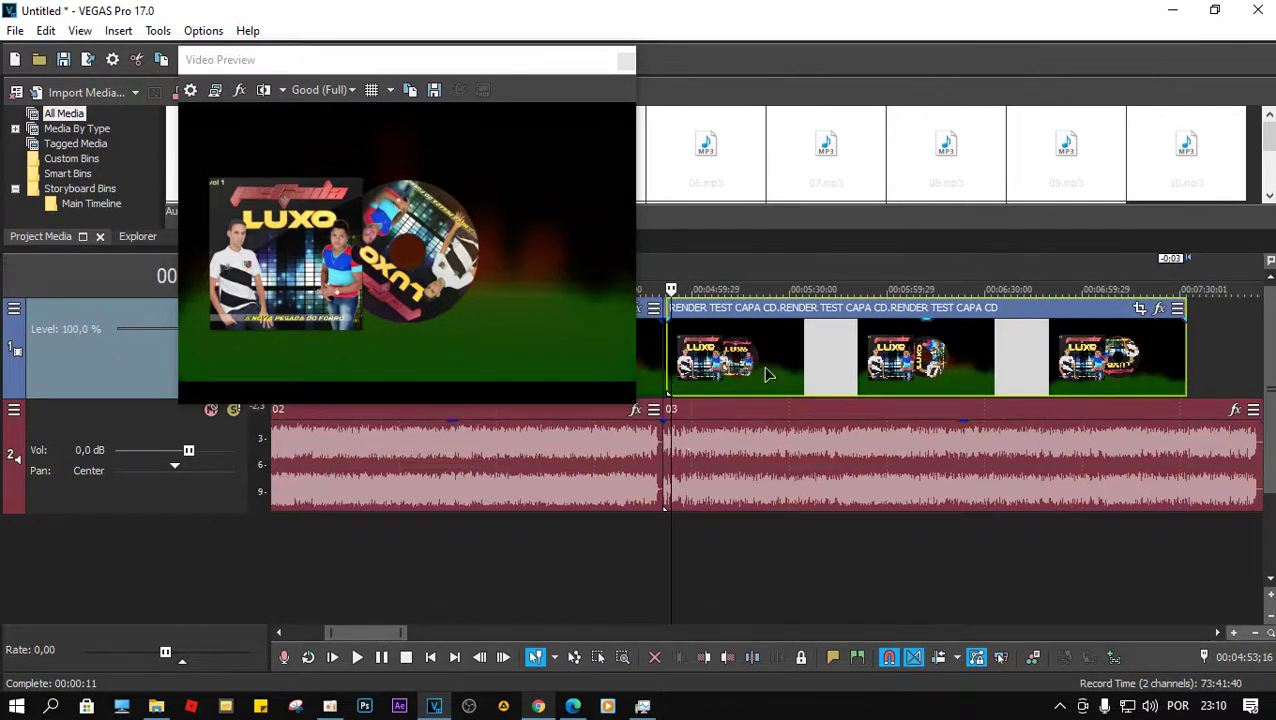
mouse_move(1190, 390)
left_mouse_down()
mouse_move(1262, 387)
mouse_move(1198, 371)
left_mouse_up()
Play across the cut between the third video event and the copy that follows it.
left_click(1110, 358)
key("space")
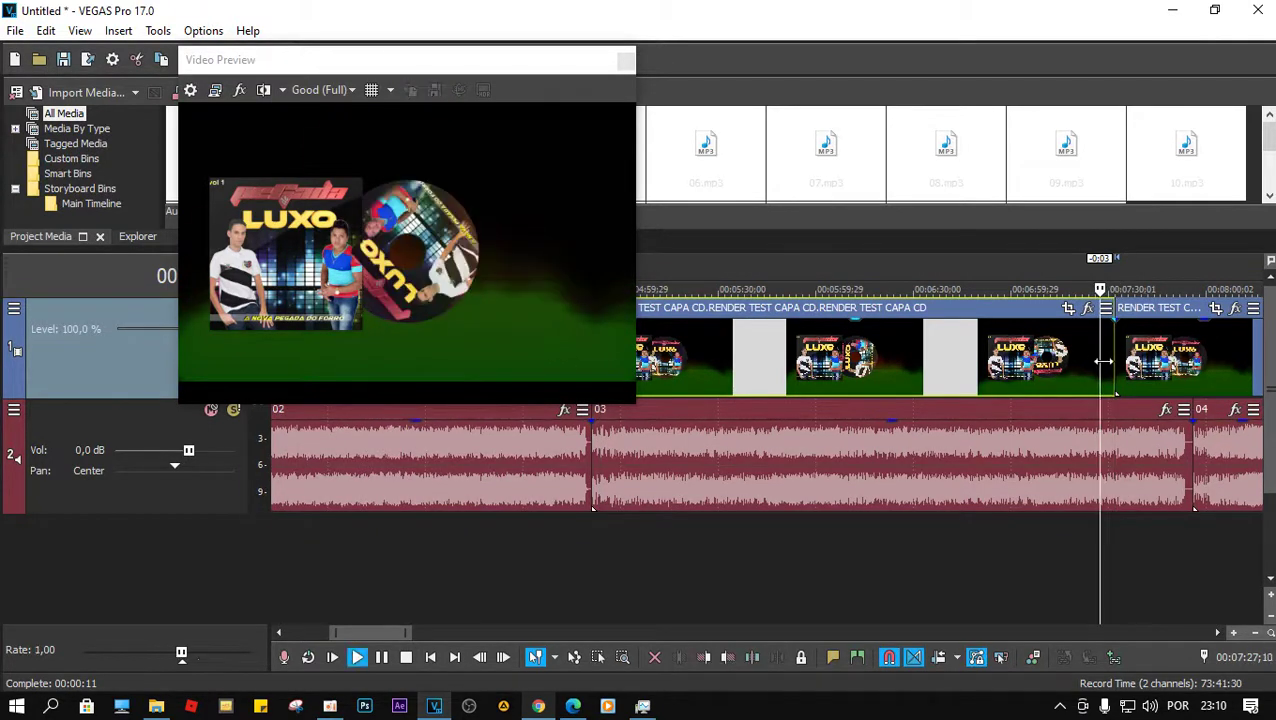
scroll(1100, 400, "up", 4)
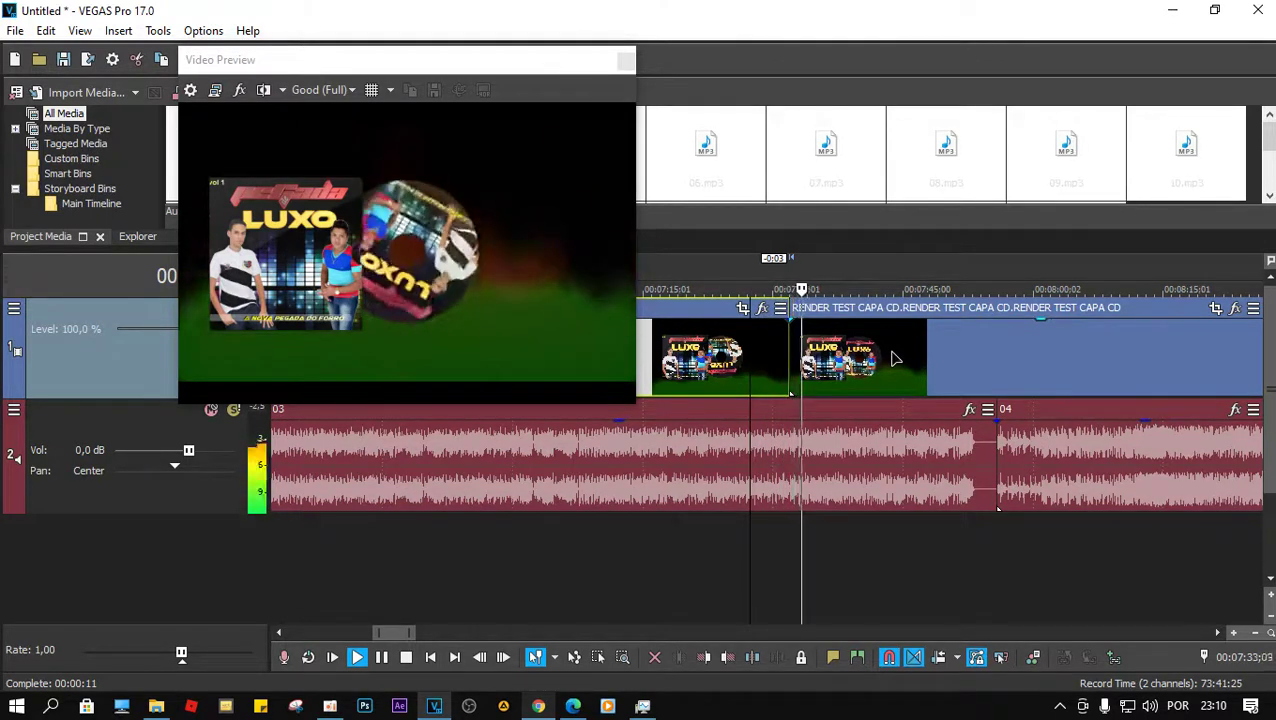
key("space")
left_click(779, 365)
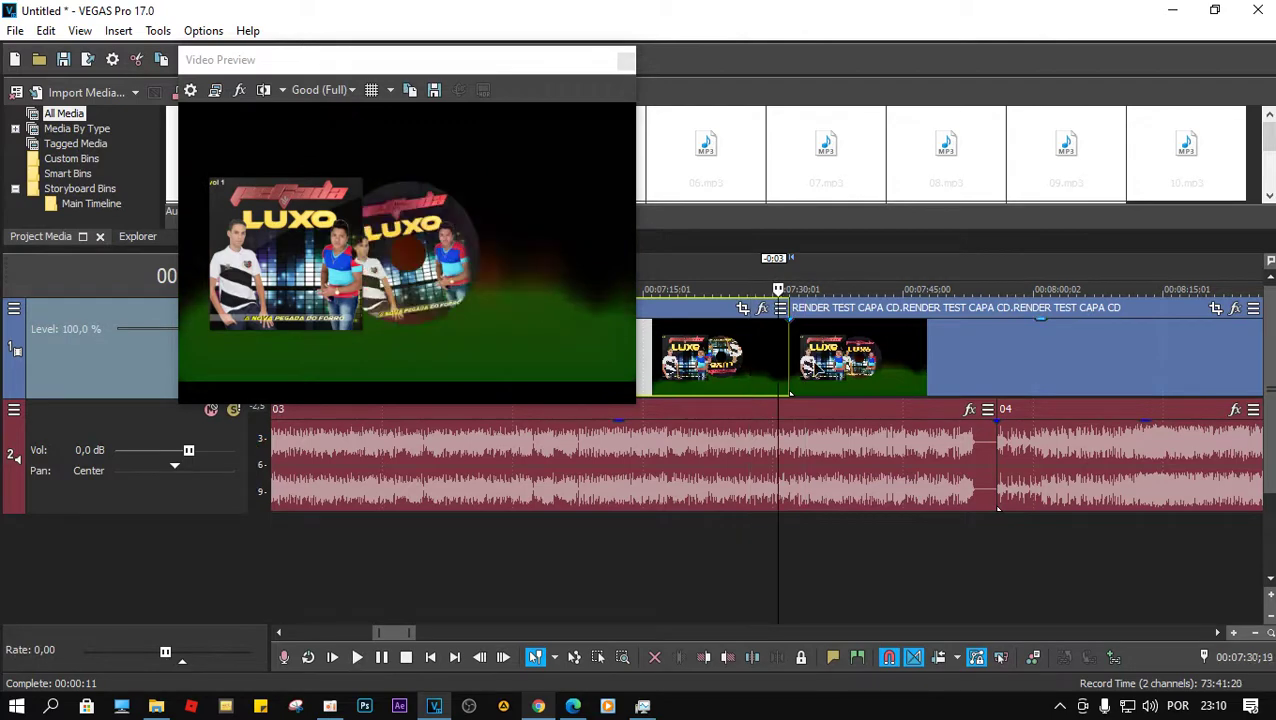
Trim 6 frames off the start of the video event copy following the third event and play across the cut.
scroll(998, 508, "up", 6)
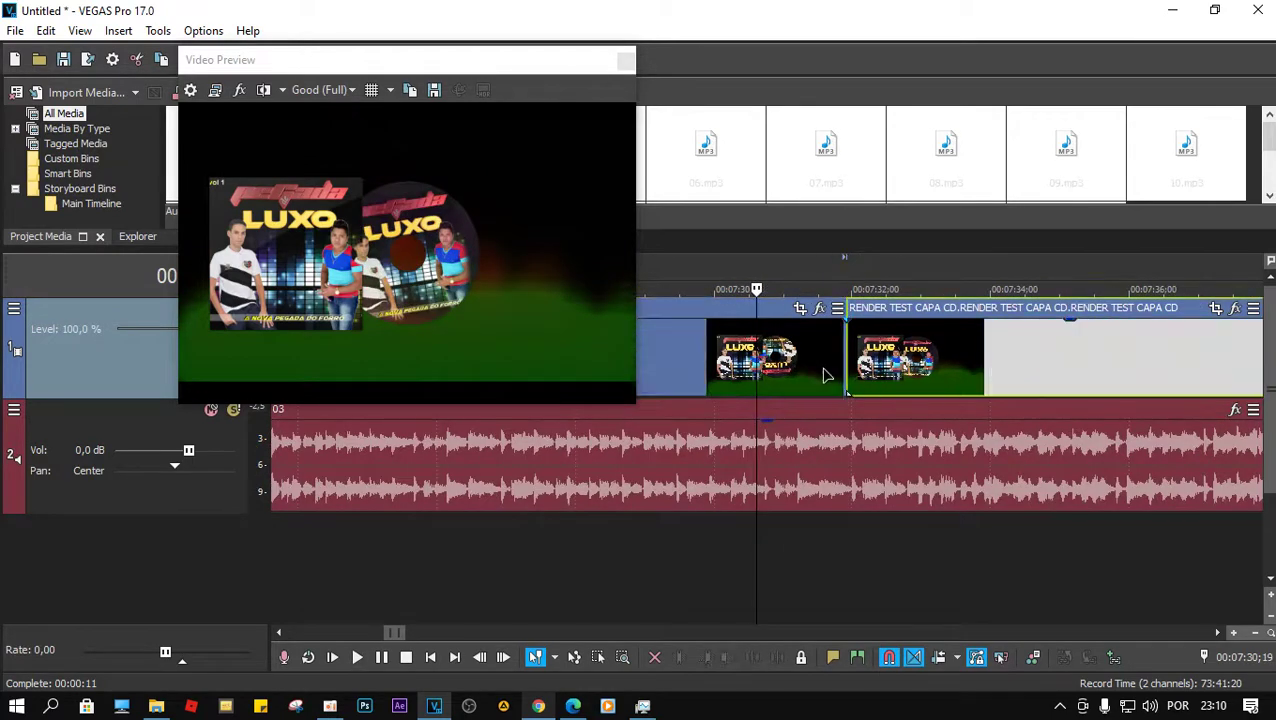
left_click(820, 366)
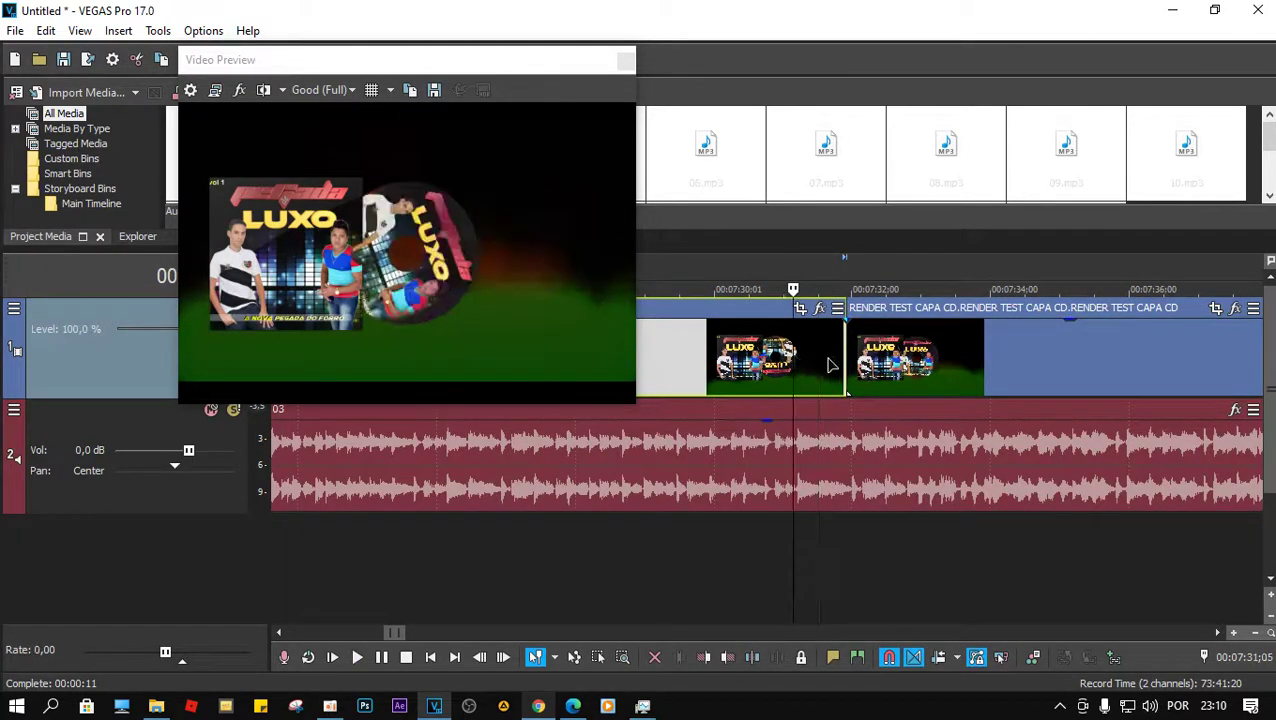
left_click_drag(856, 362, 860, 362)
key("space")
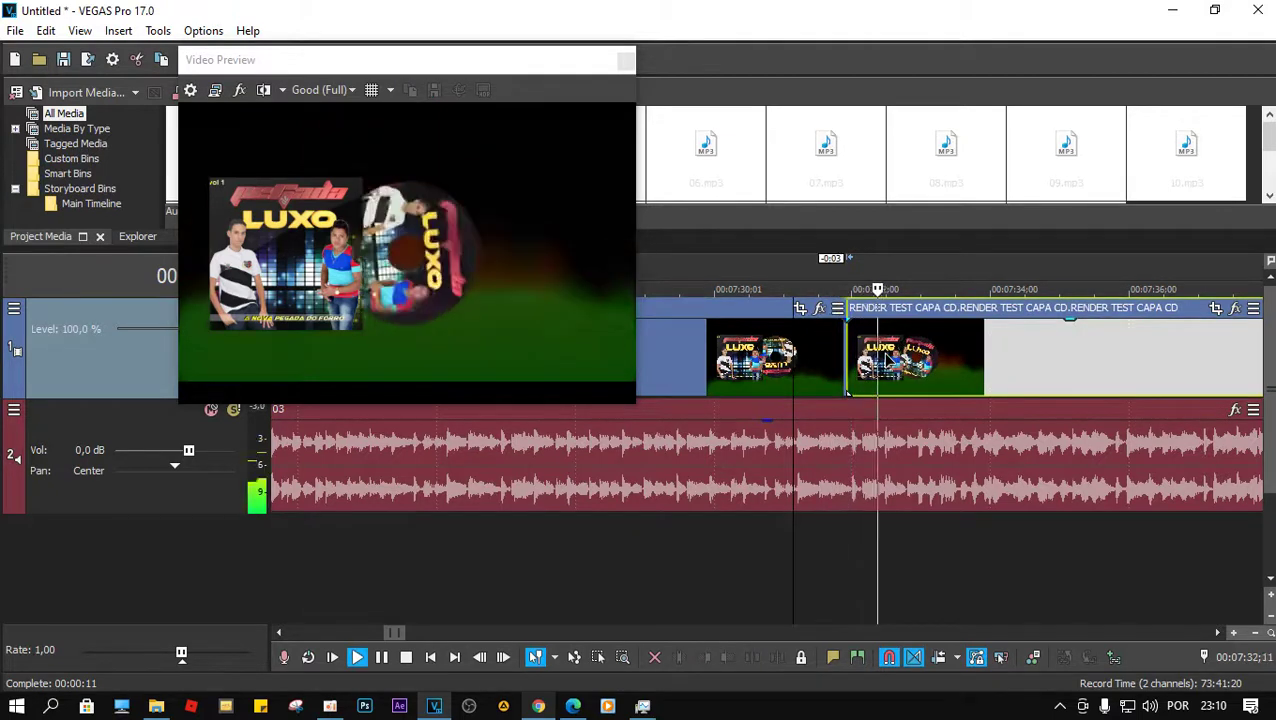
key("space")
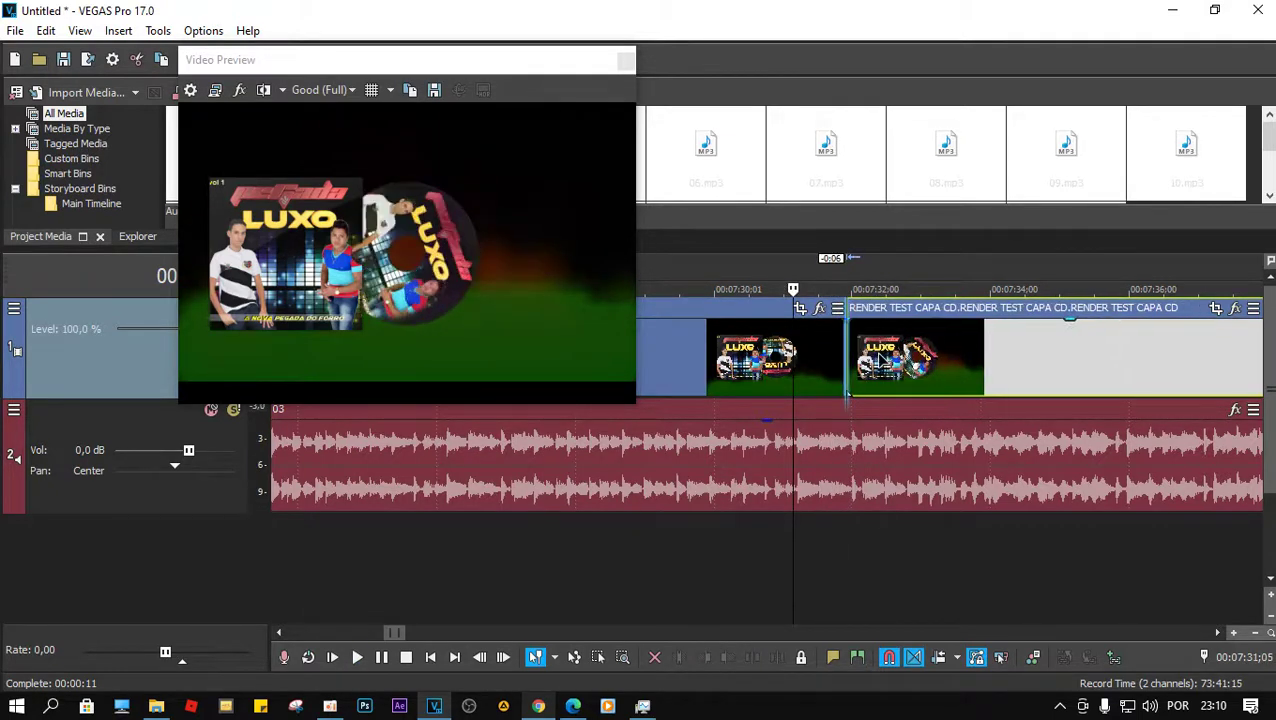
key("space")
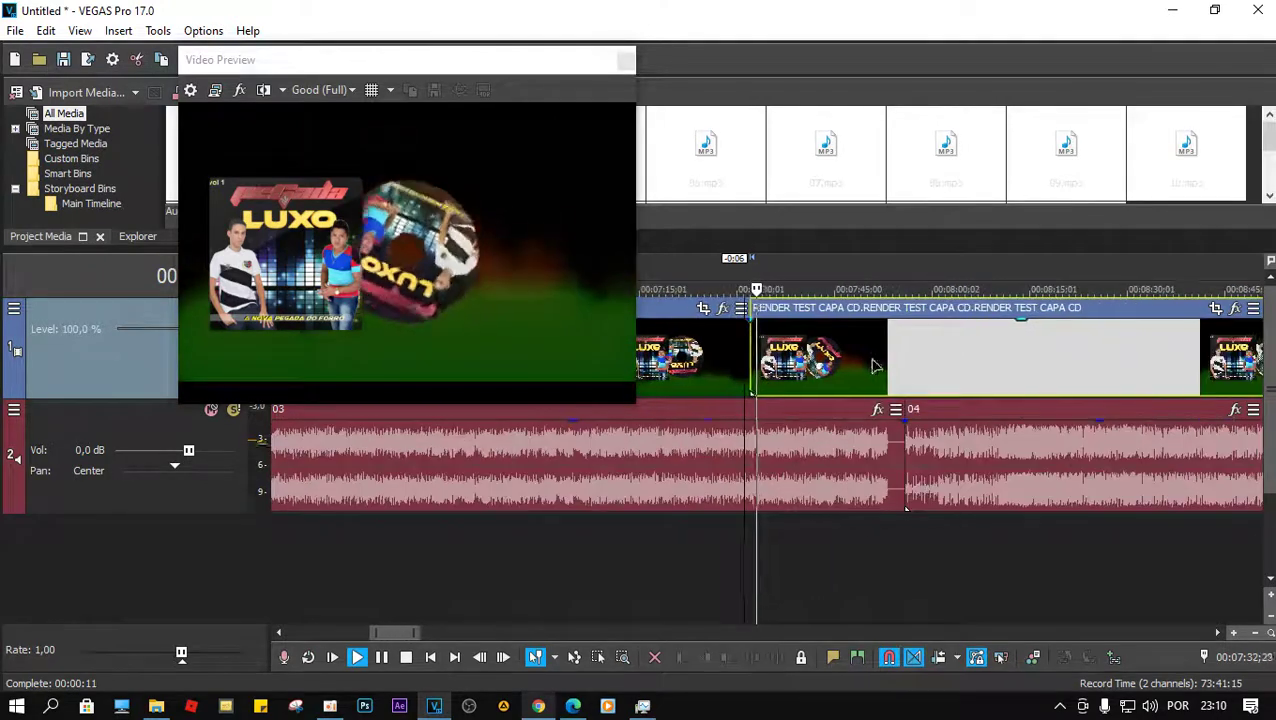
key("space")
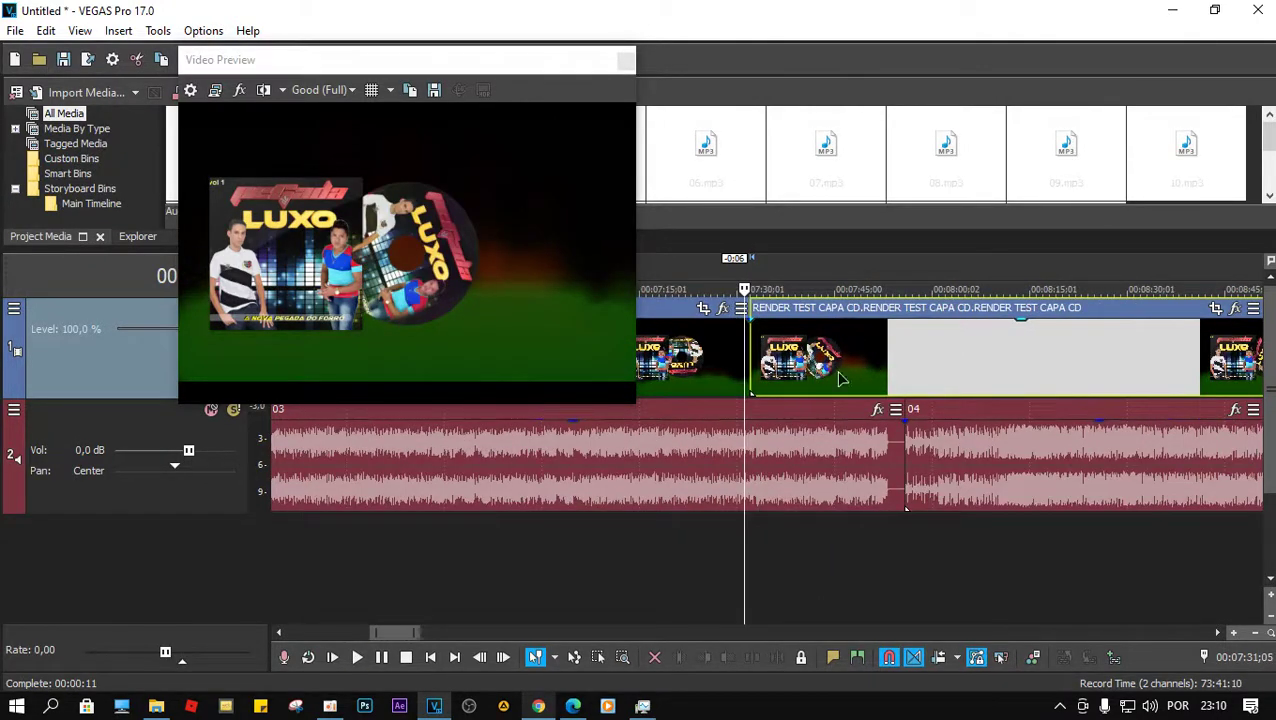
Clear the Video Preview from the workspace and copy the first video event to the starts of songs 05 and 06.
scroll(840, 378, "down", 2)
scroll(828, 372, "down", 2)
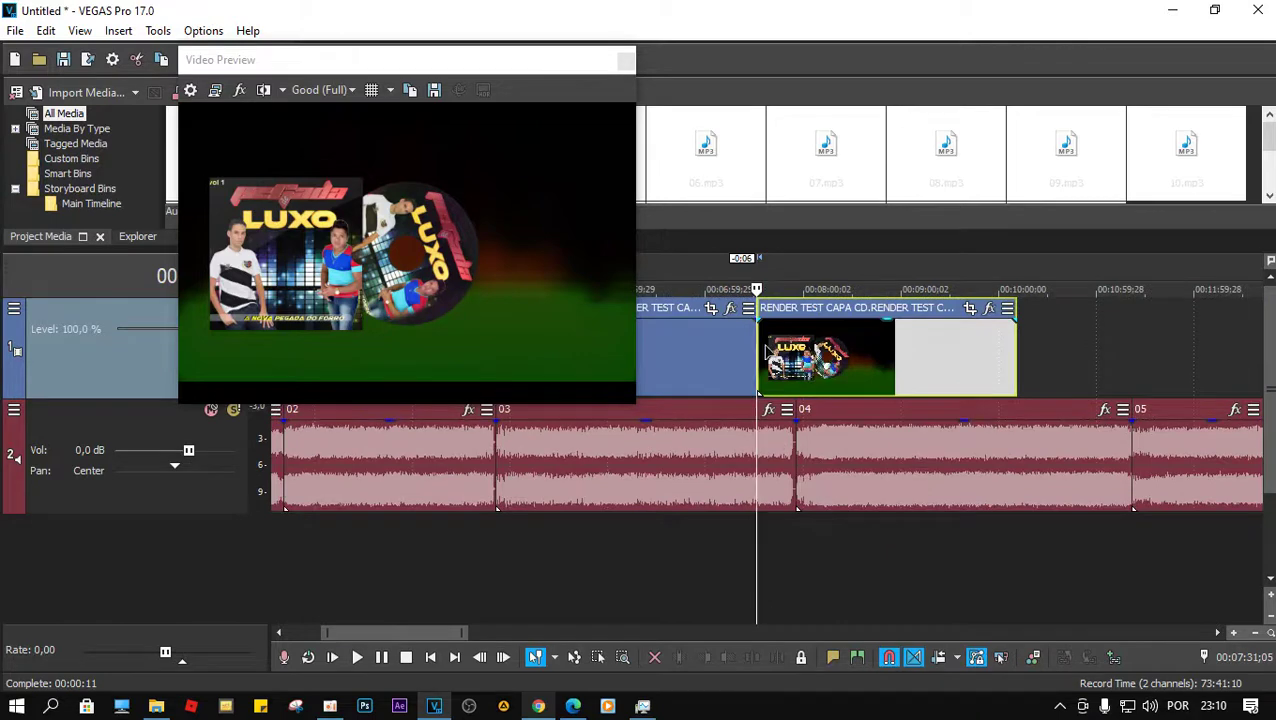
scroll(890, 369, "down", 2)
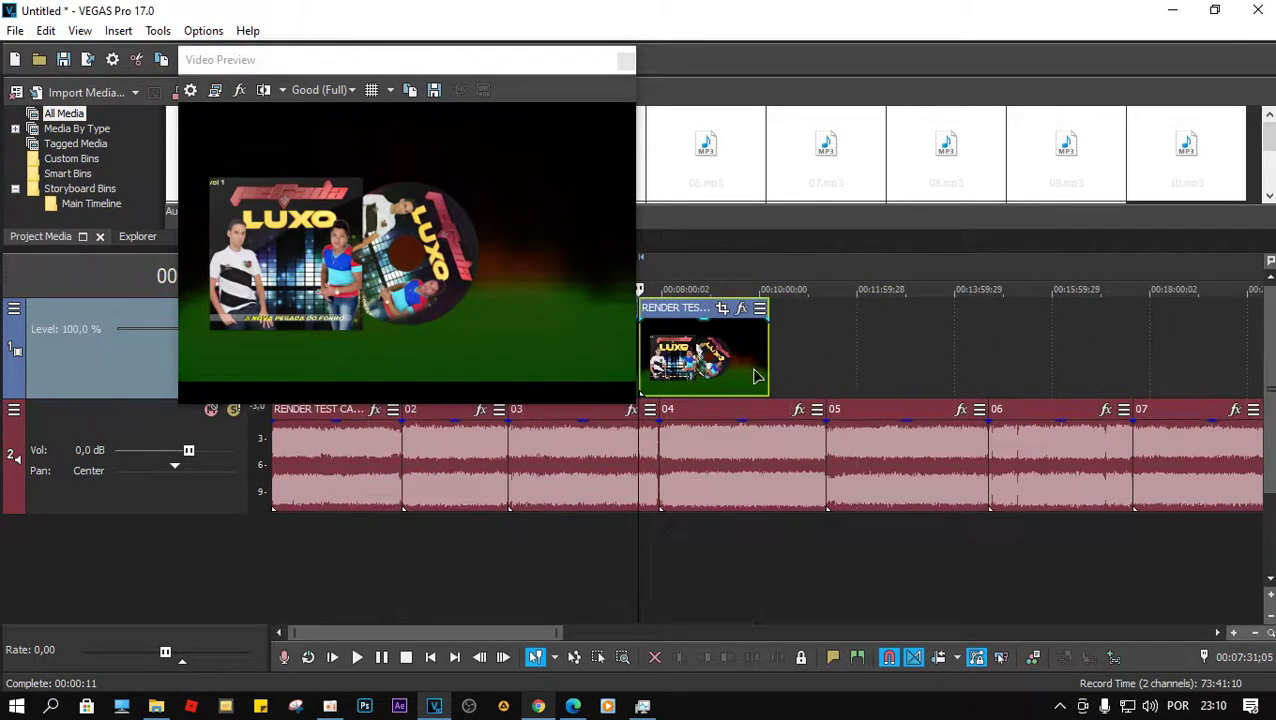
left_click_drag(545, 62, 1275, 170)
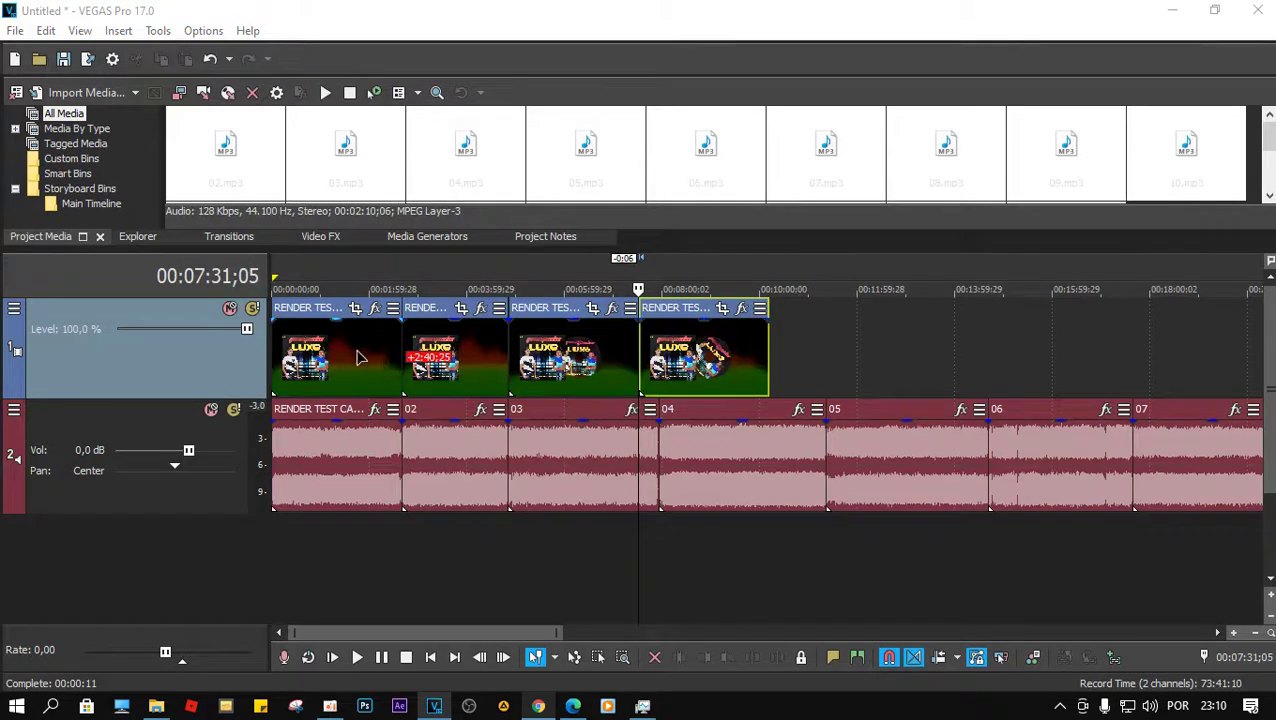
left_click(352, 385)
left_click_drag(333, 370, 874, 359)
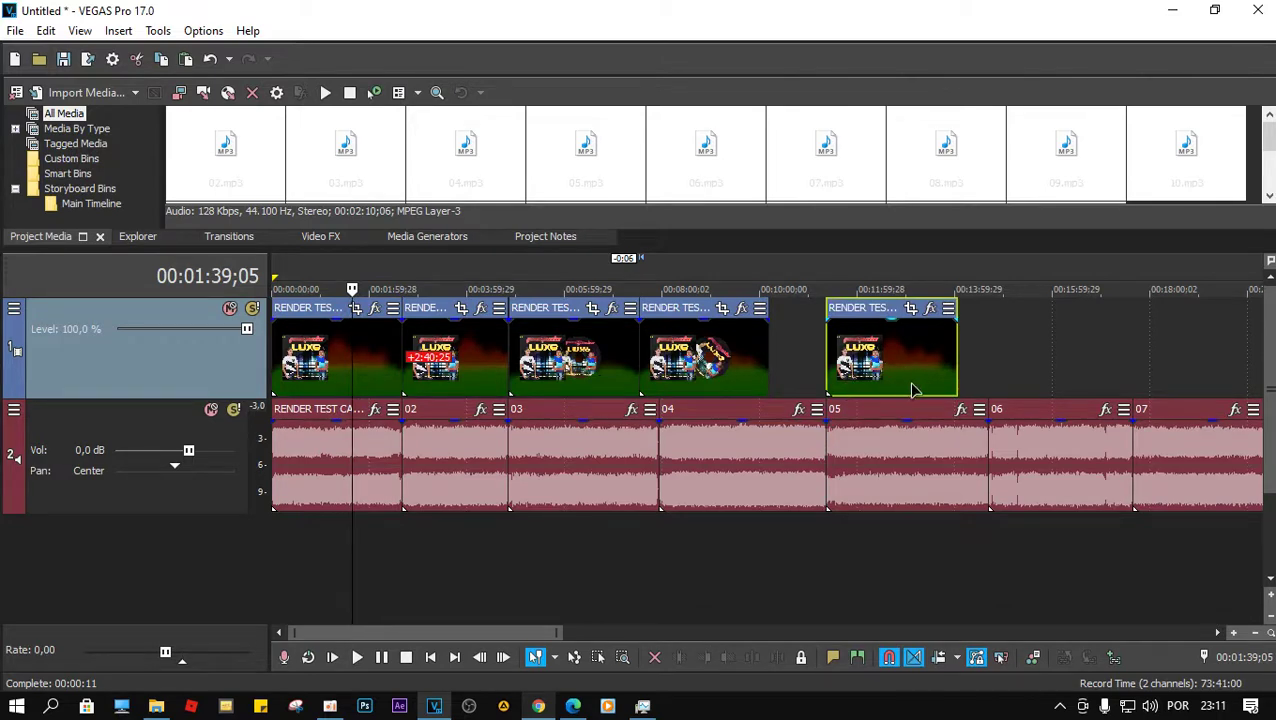
left_click_drag(1018, 365, 1042, 362)
Place copies of the video event at the starts of songs 07 to 11.
scroll(973, 400, "down", 2)
scroll(973, 400, "down", 1)
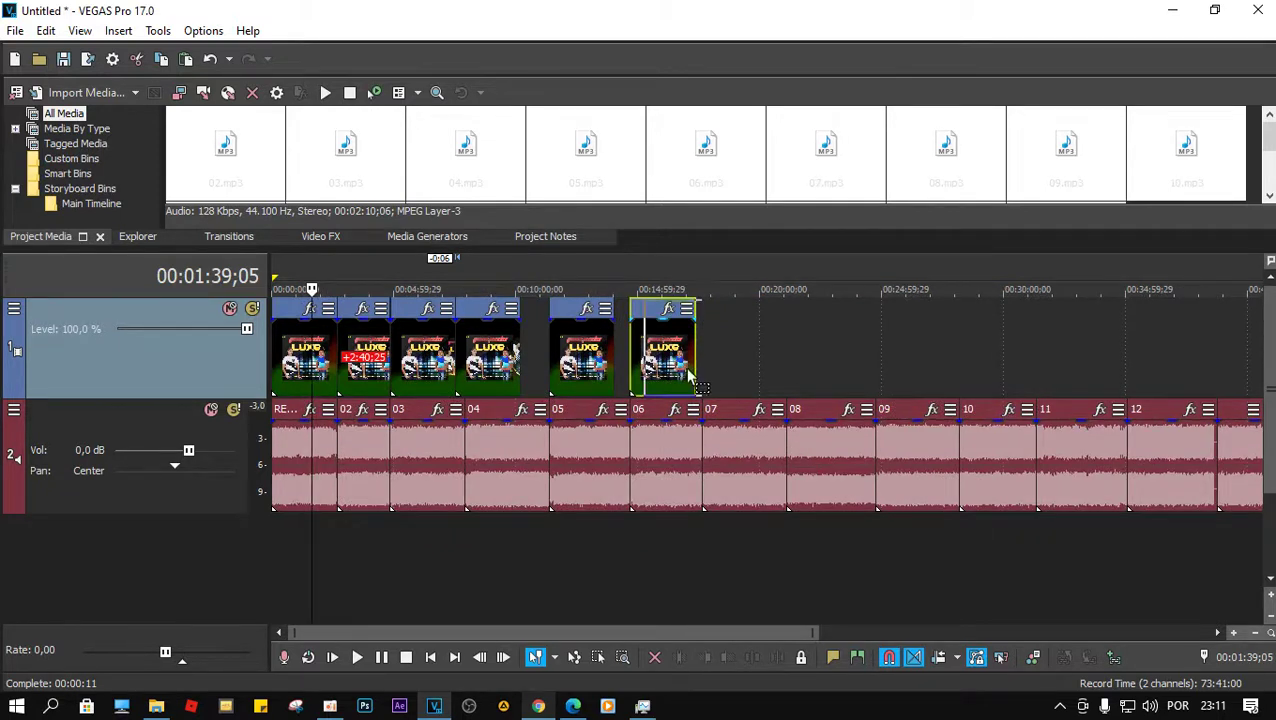
left_click_drag(745, 370, 994, 361)
left_click_drag(1071, 367, 1071, 356)
Place copies of the video event at the starts of songs 12 to 18.
left_click_drag(752, 632, 983, 631)
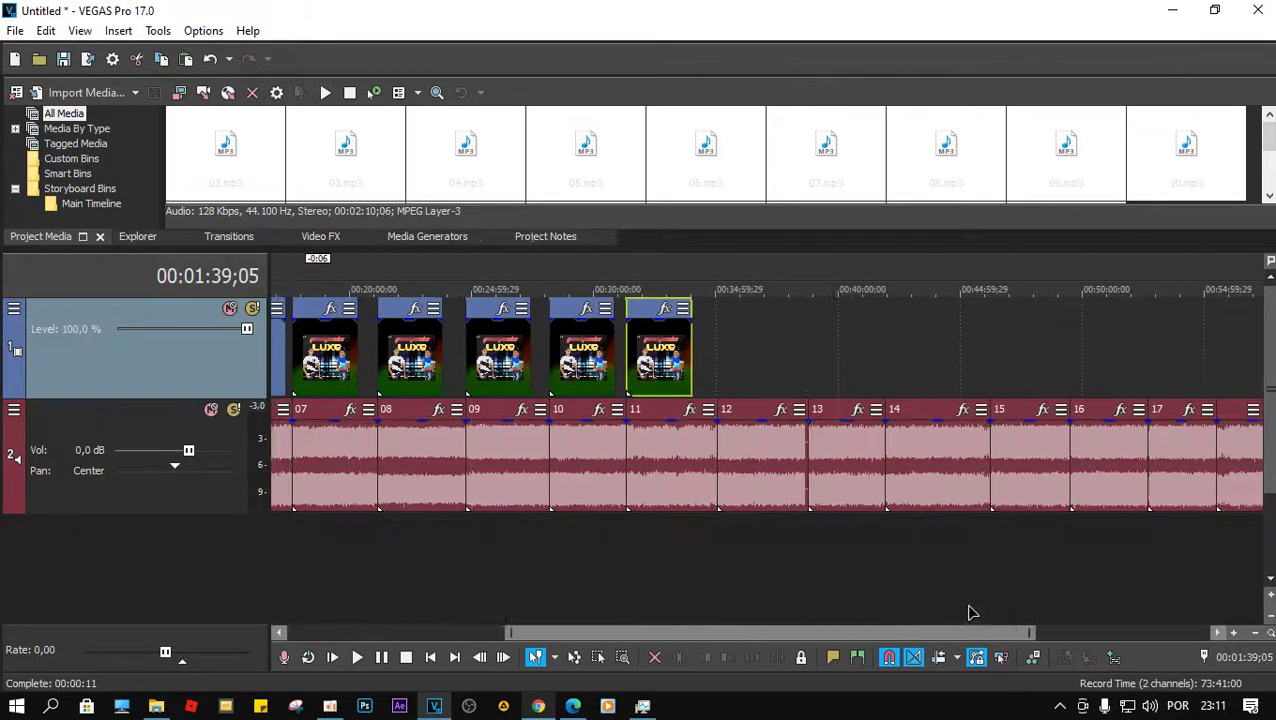
left_click_drag(744, 353, 1001, 361)
left_click(745, 365)
left_click_drag(926, 640, 1053, 638)
left_click_drag(857, 360, 861, 362)
left_click(935, 363)
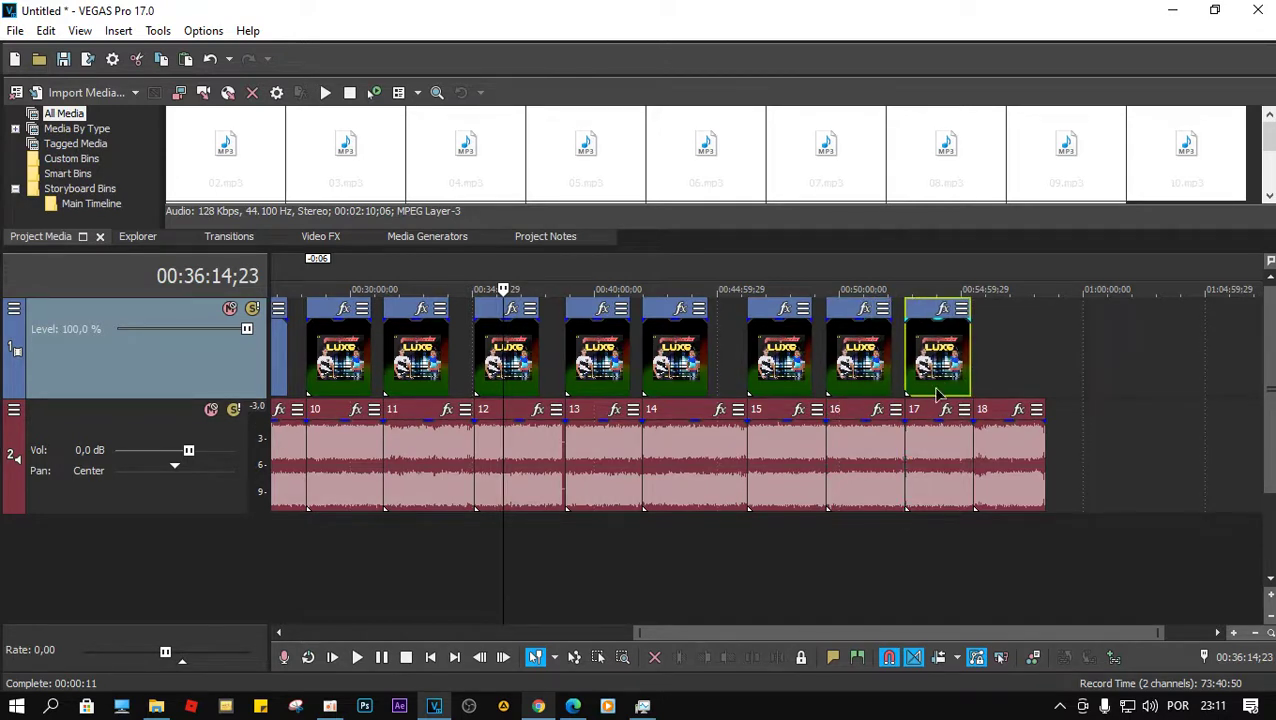
left_click(1014, 366)
left_click_drag(1014, 366, 1015, 369)
Return to the beginning of the timeline and play the last part of the first song.
left_click_drag(789, 634, 326, 600)
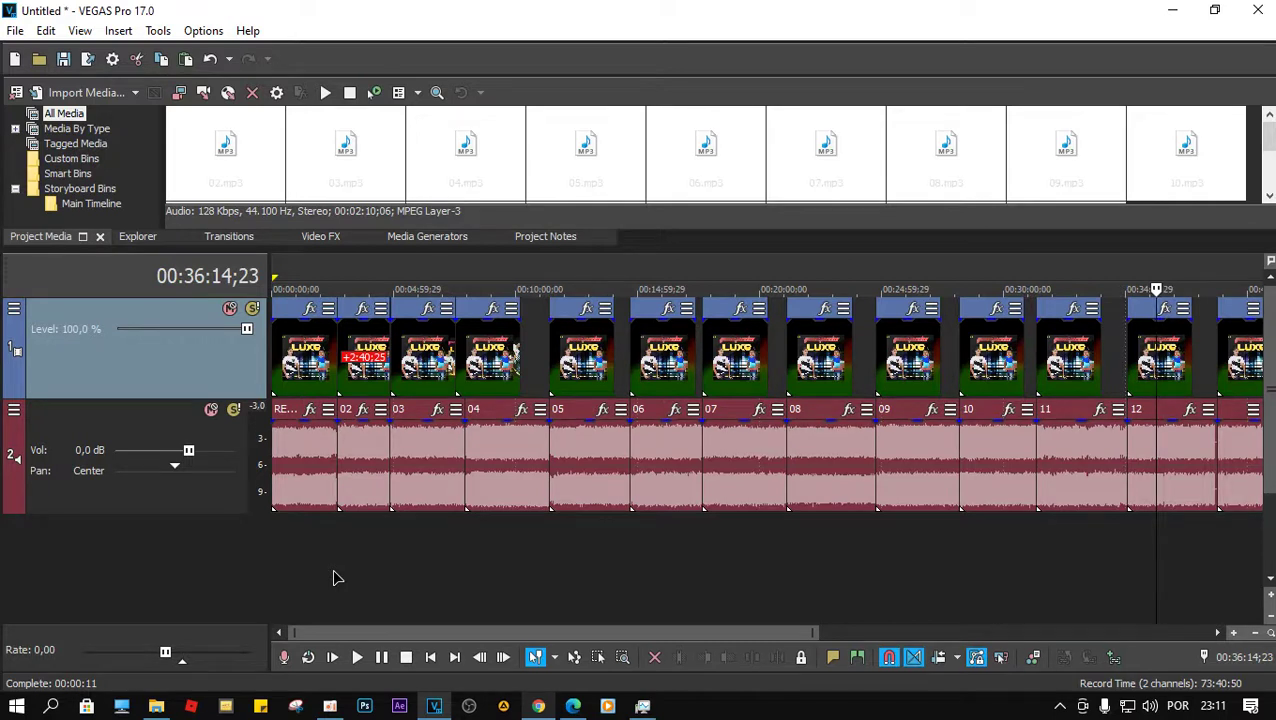
left_click(510, 447)
left_click(435, 446)
scroll(433, 460, "up", 5)
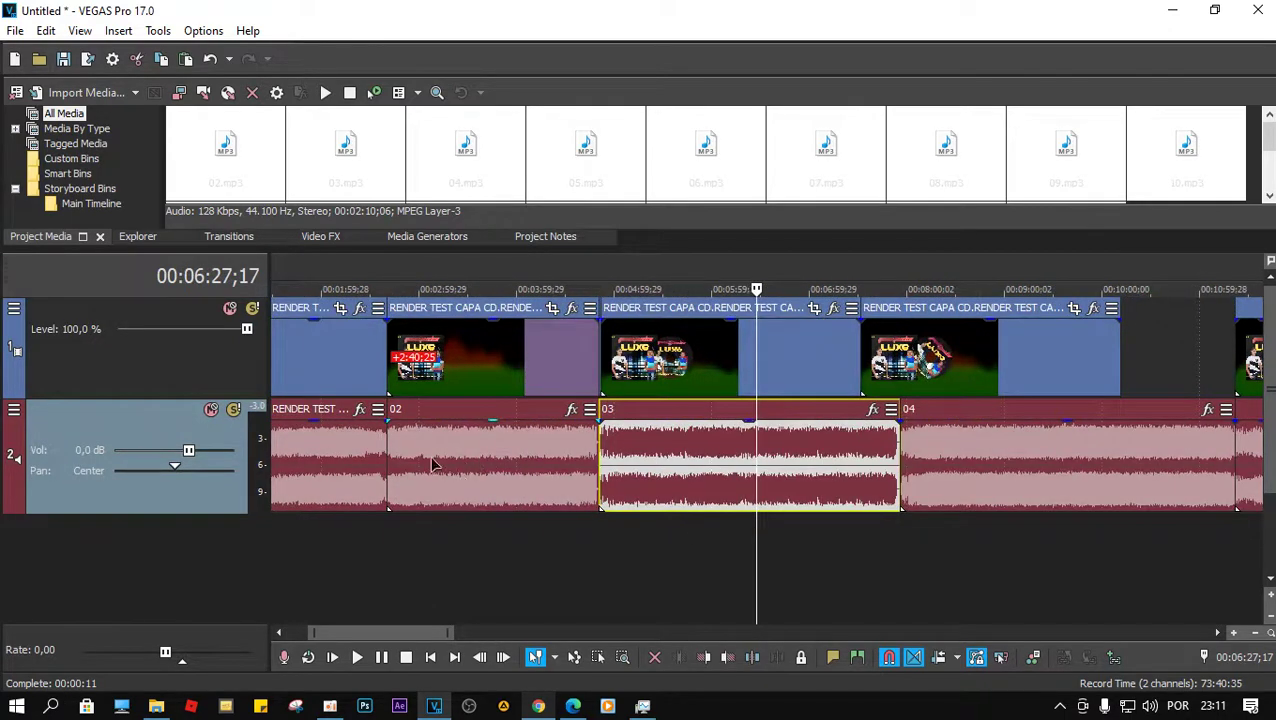
scroll(455, 470, "down", 3)
left_click(391, 466)
key("space")
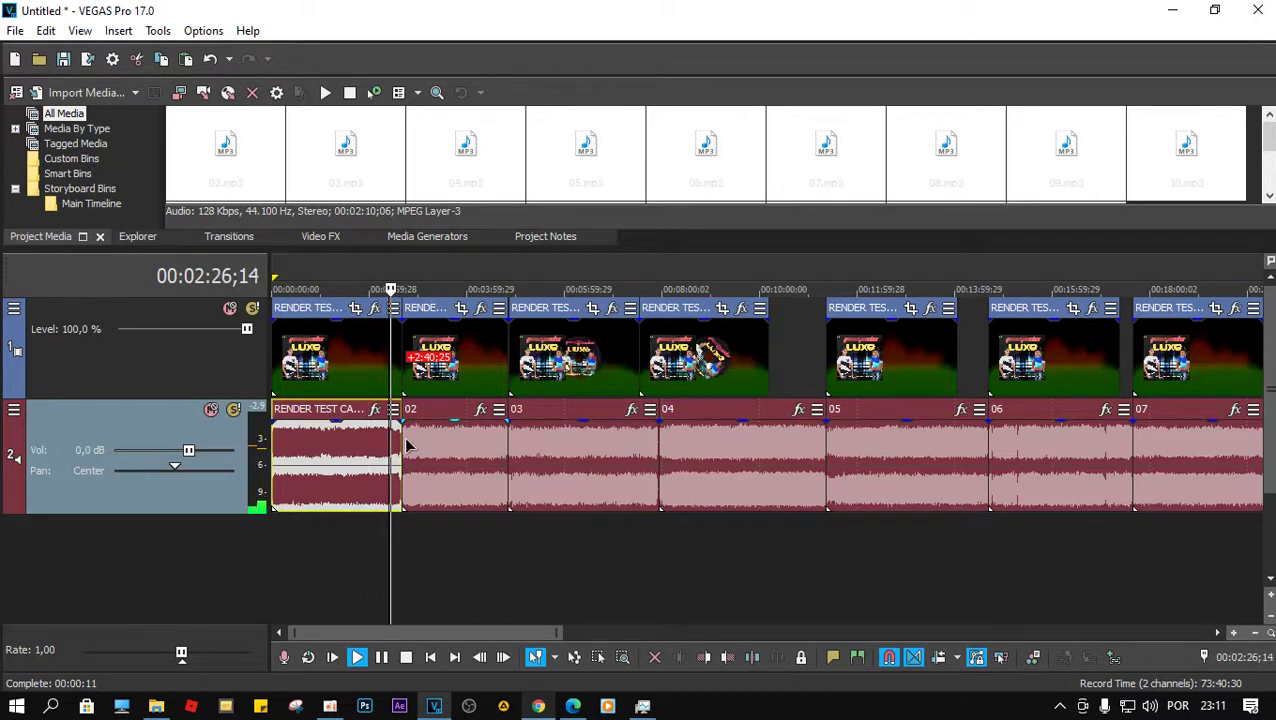
scroll(407, 447, "up", 5)
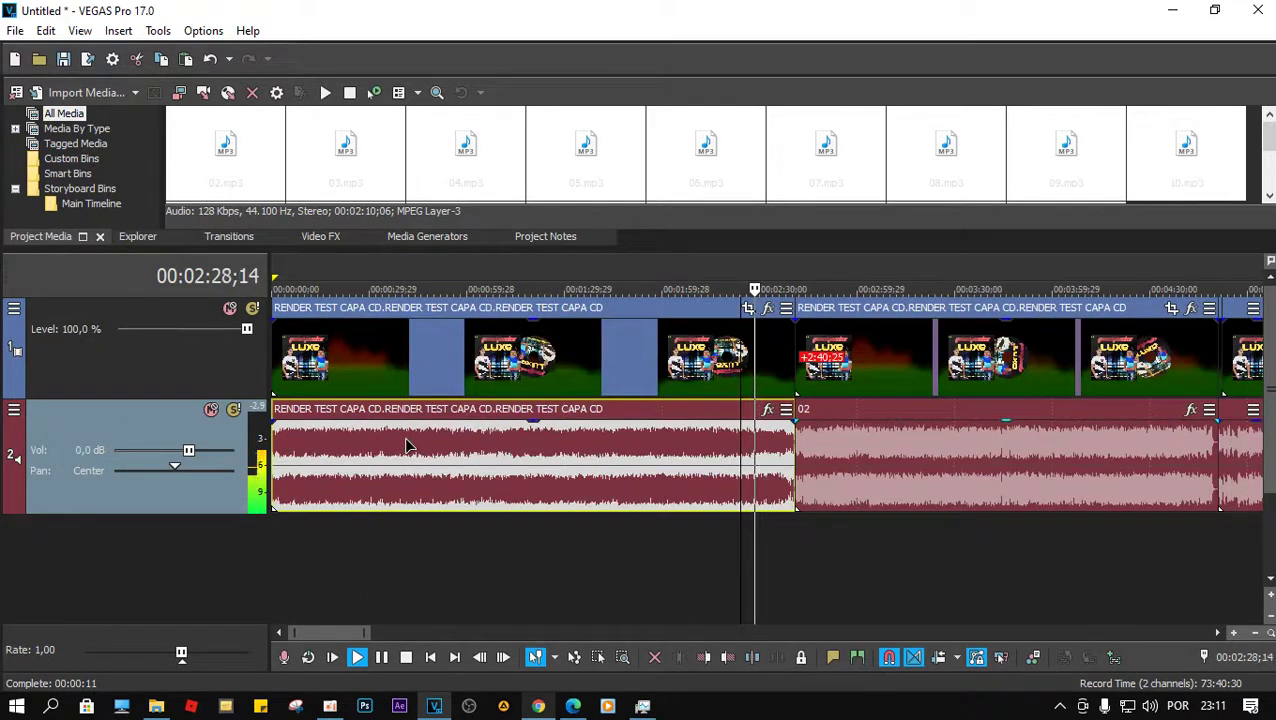
left_click_drag(338, 633, 358, 636)
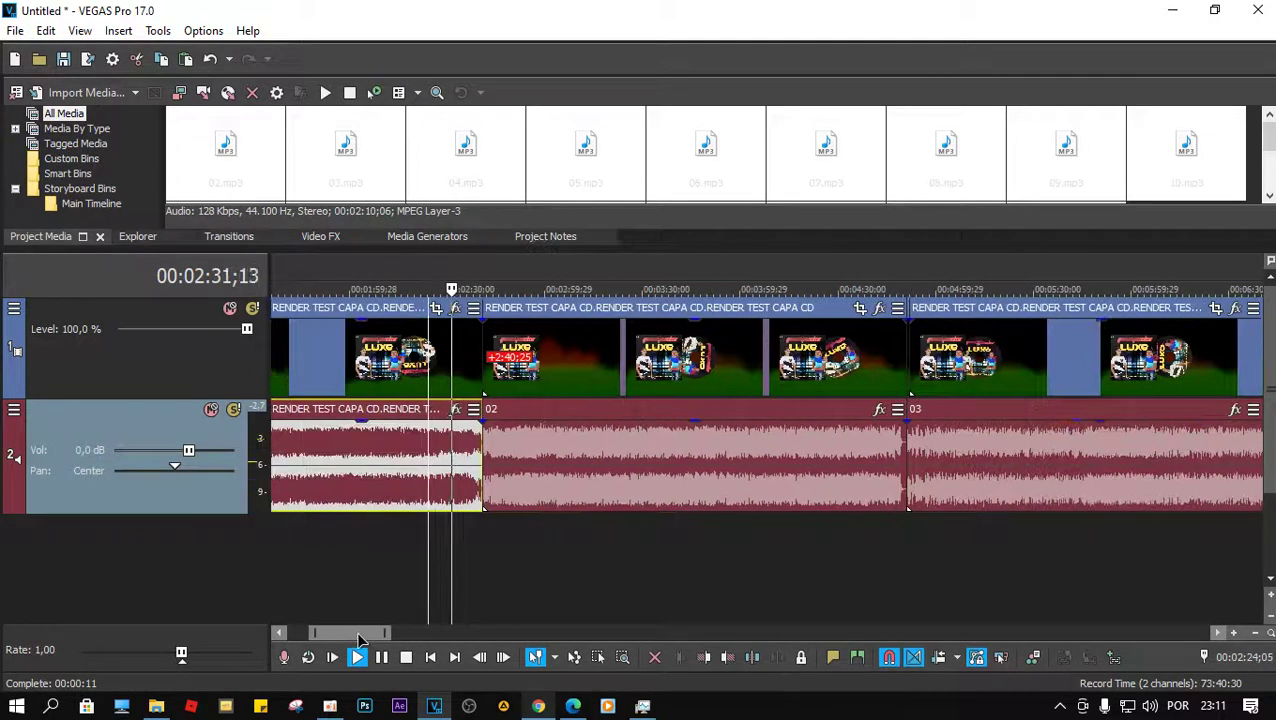
key("space")
Play across the transition from the first song into song 02 with the Video Preview floating over the workspace.
left_click(470, 455)
key("space")
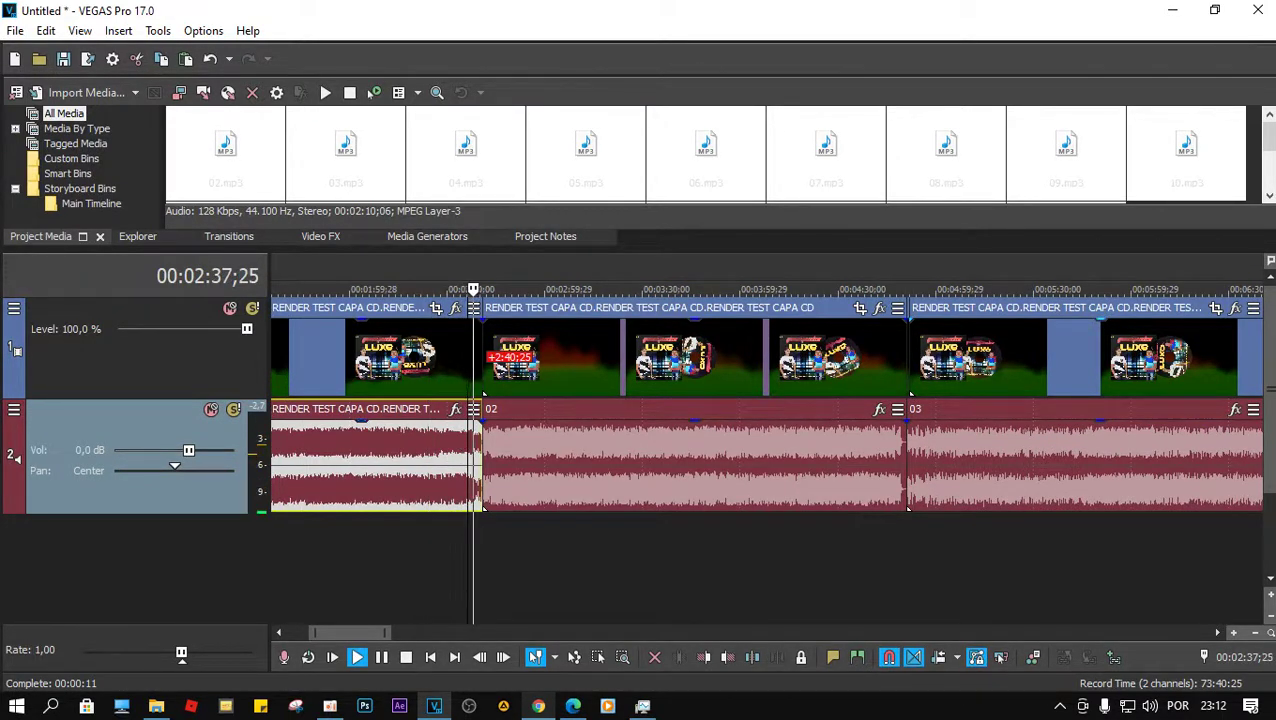
left_click_drag(1275, 92, 851, 92)
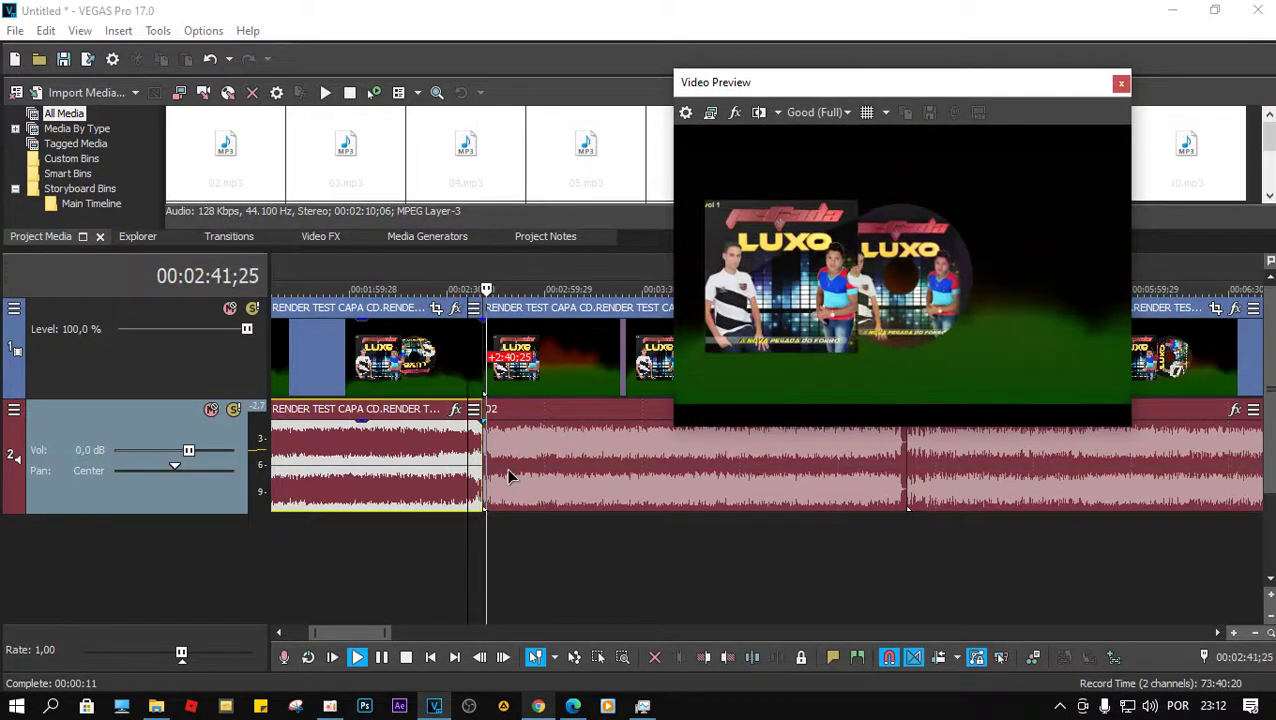
left_click_drag(853, 88, 250, 98)
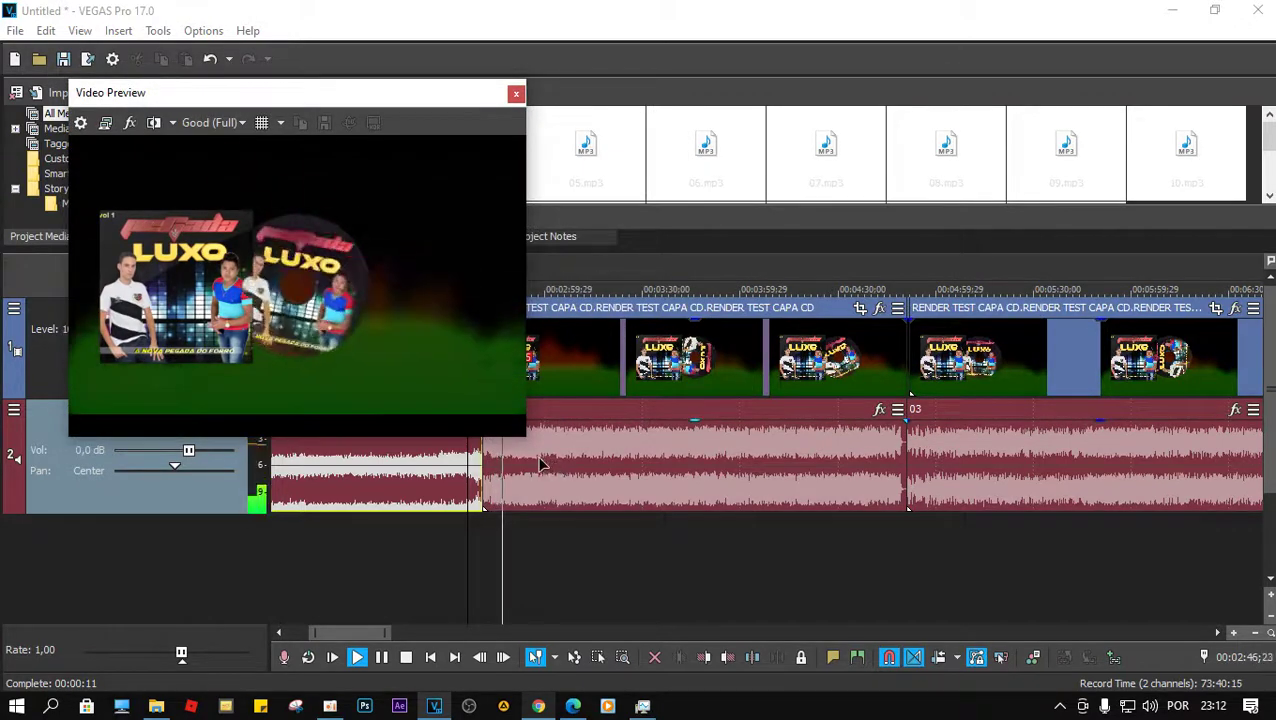
Play across the transition from song 02 into song 03 in the Video Preview.
left_click(543, 466)
key("space")
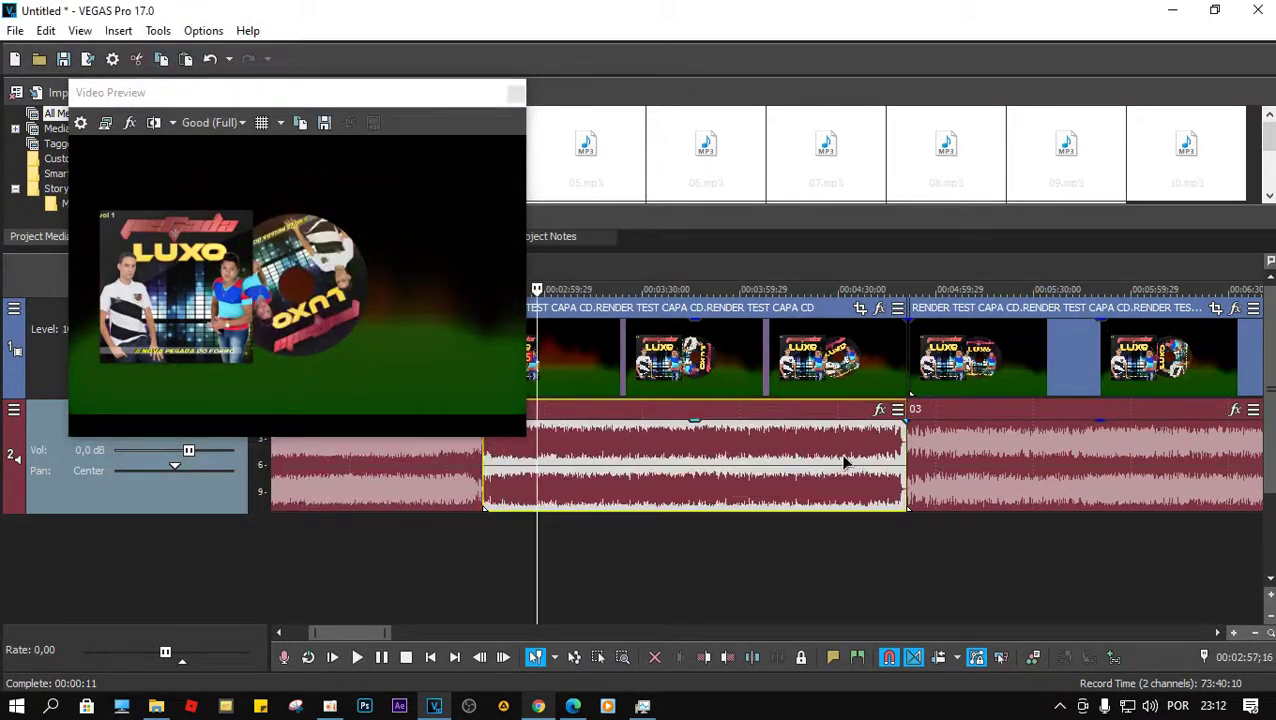
left_click(889, 452)
key("space")
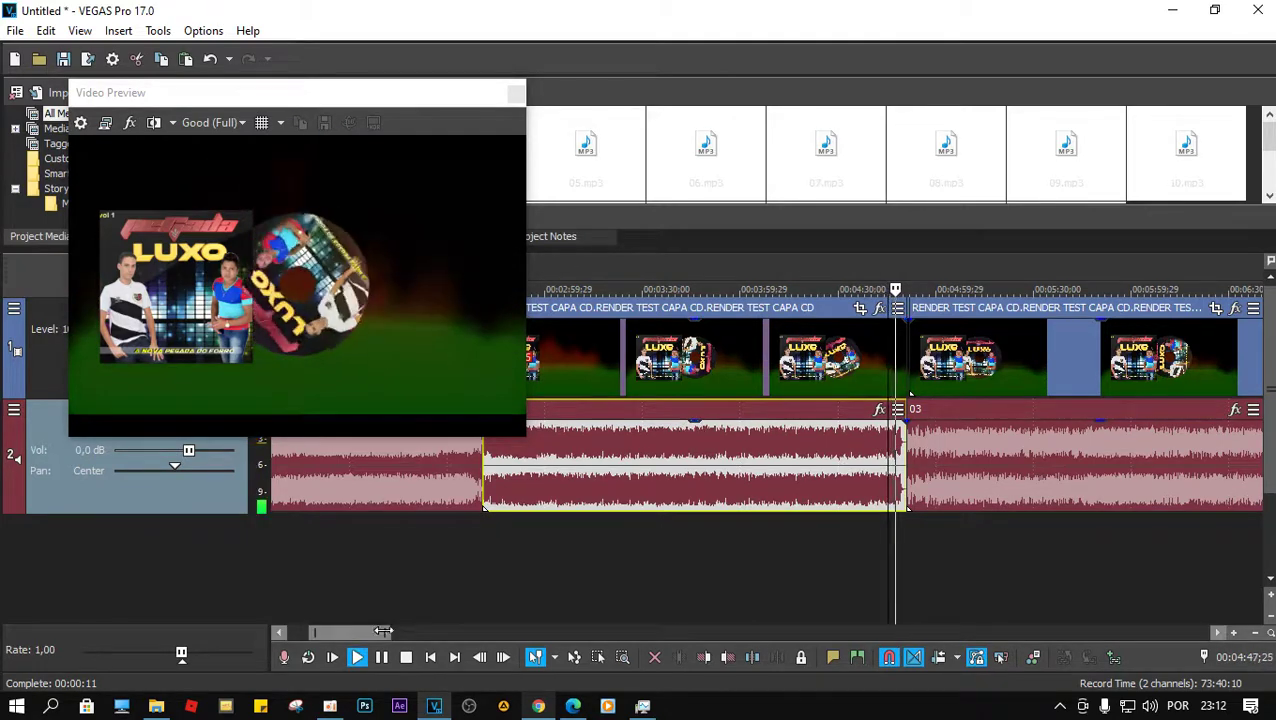
mouse_move(370, 633)
left_mouse_down()
mouse_move(404, 634)
mouse_move(392, 637)
left_mouse_up()
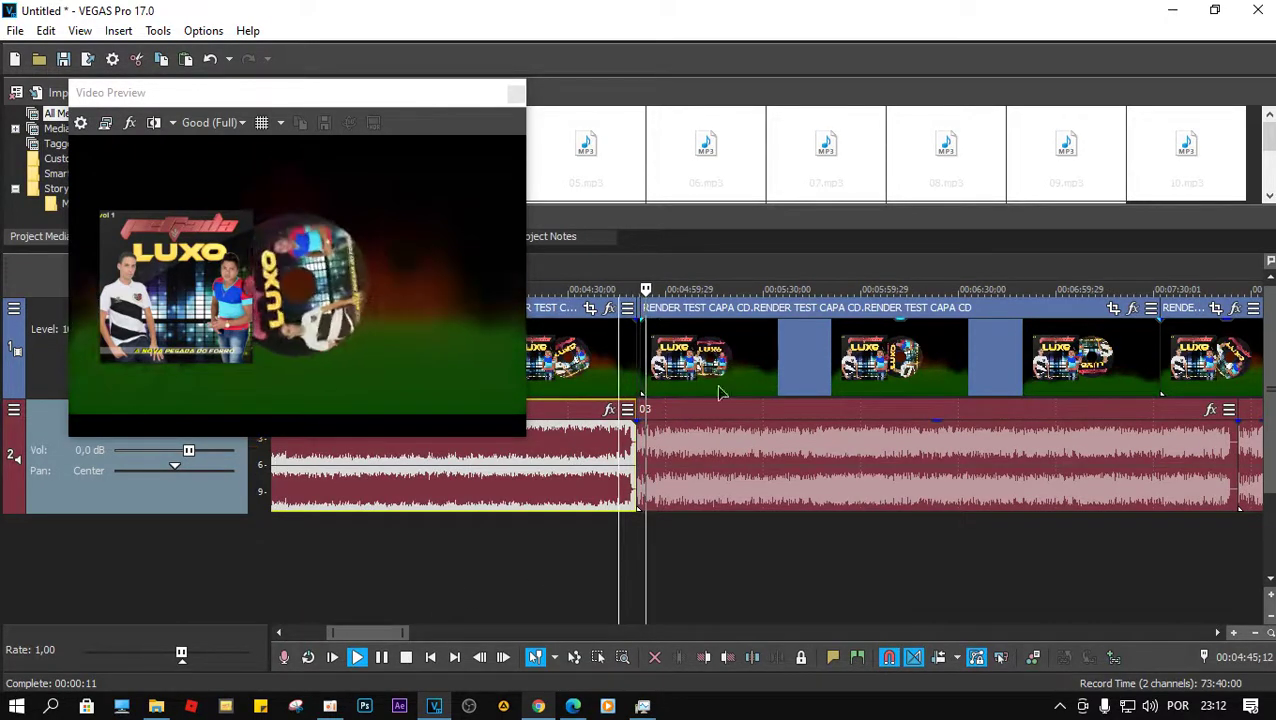
key("space")
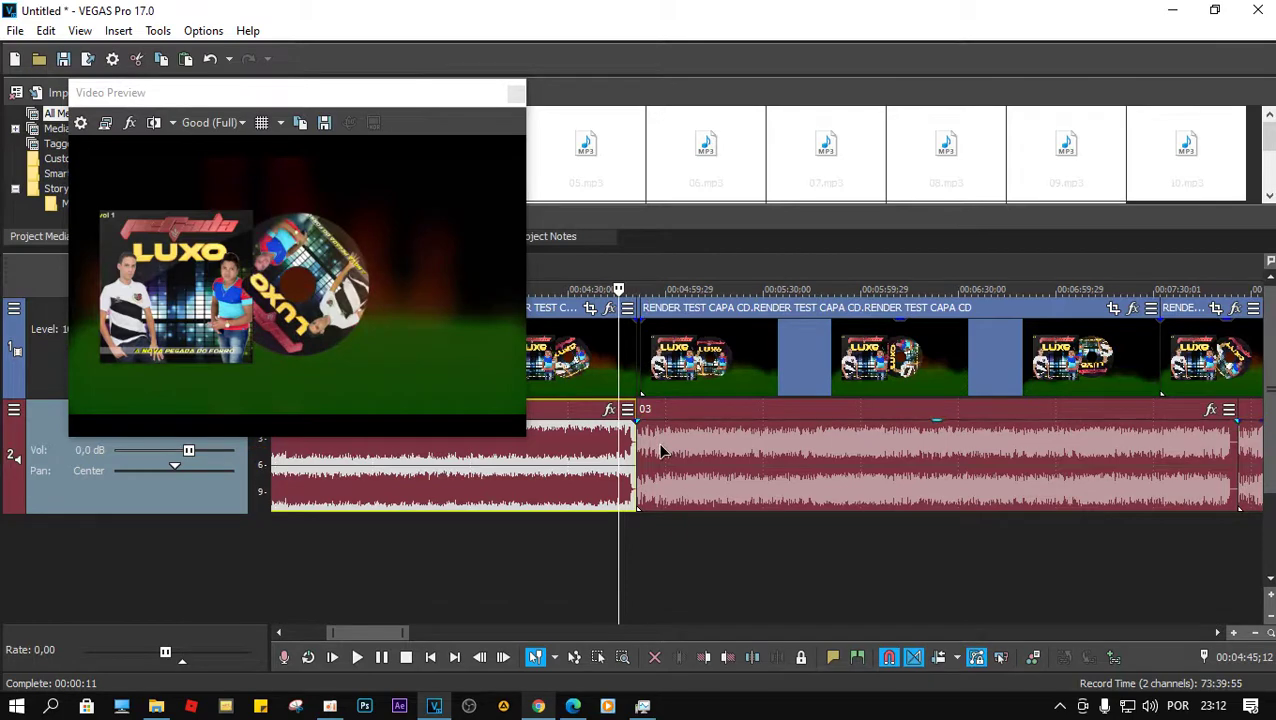
Replay the end of song 02 and the opening of song 03 with the timeline zoomed in.
scroll(652, 380, "up", 5)
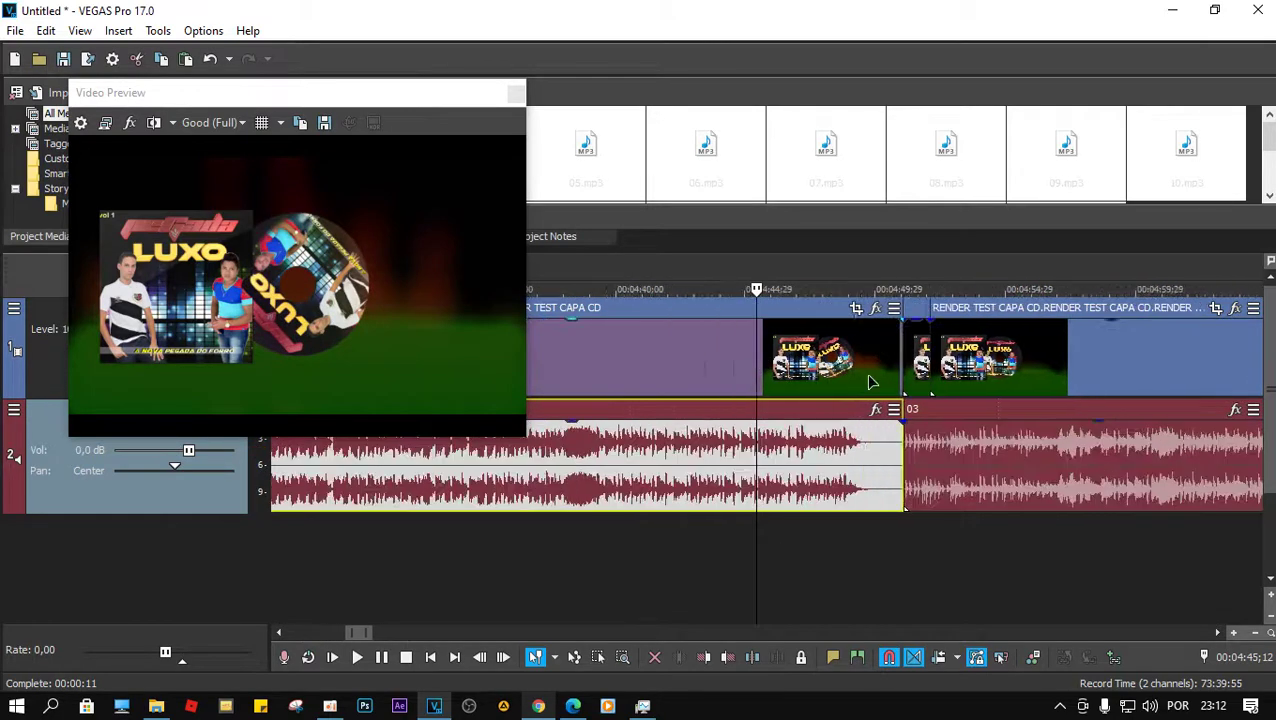
left_click(827, 471)
key("space")
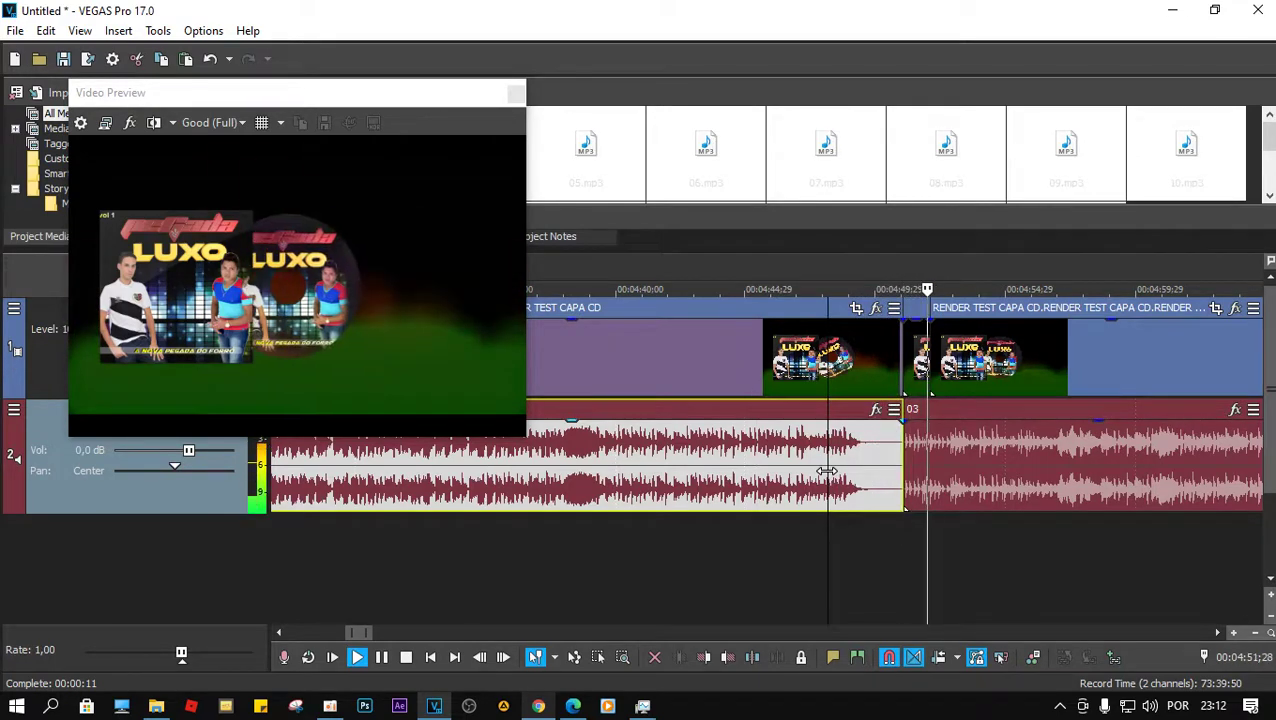
scroll(830, 470, "down", 3)
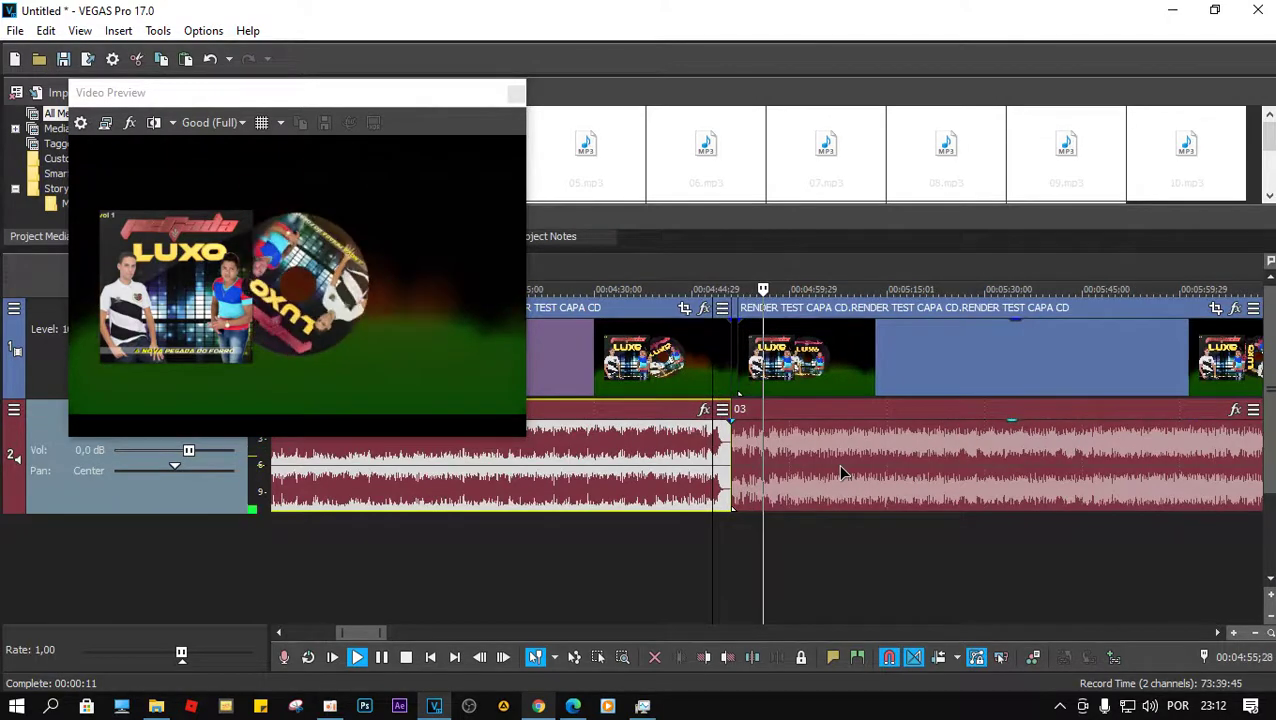
scroll(840, 471, "down", 1)
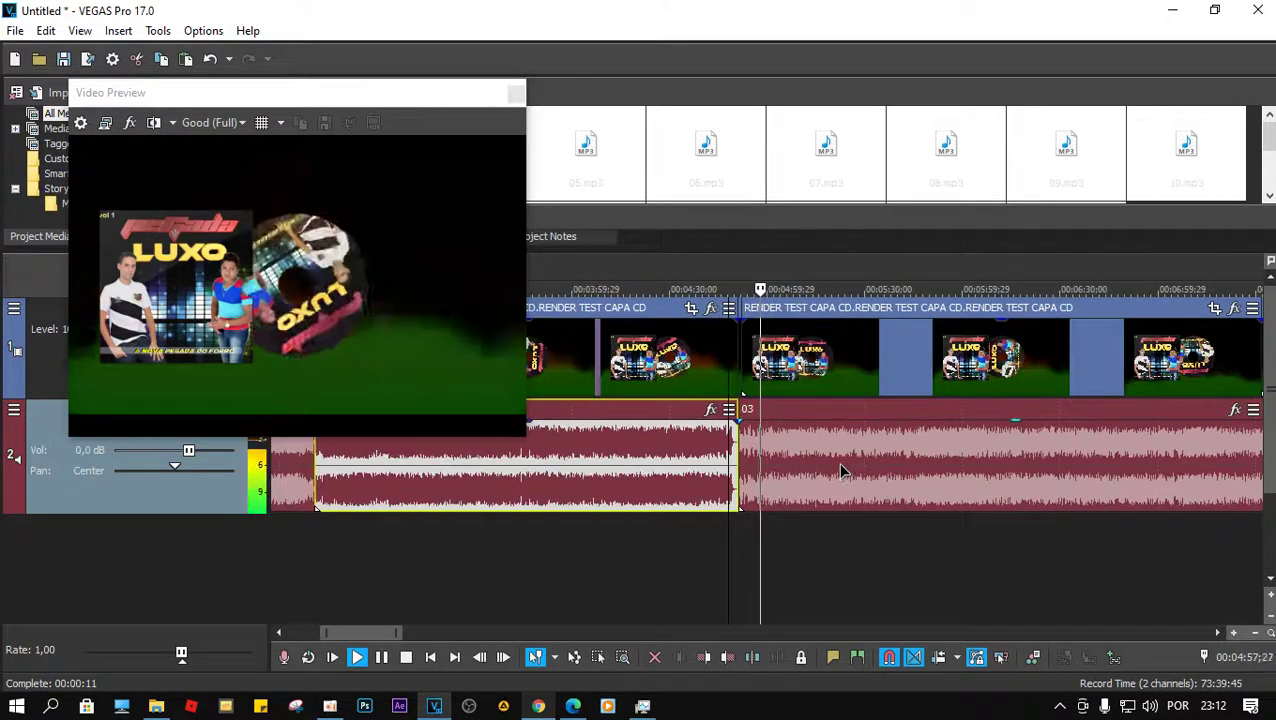
scroll(778, 408, "up", 3)
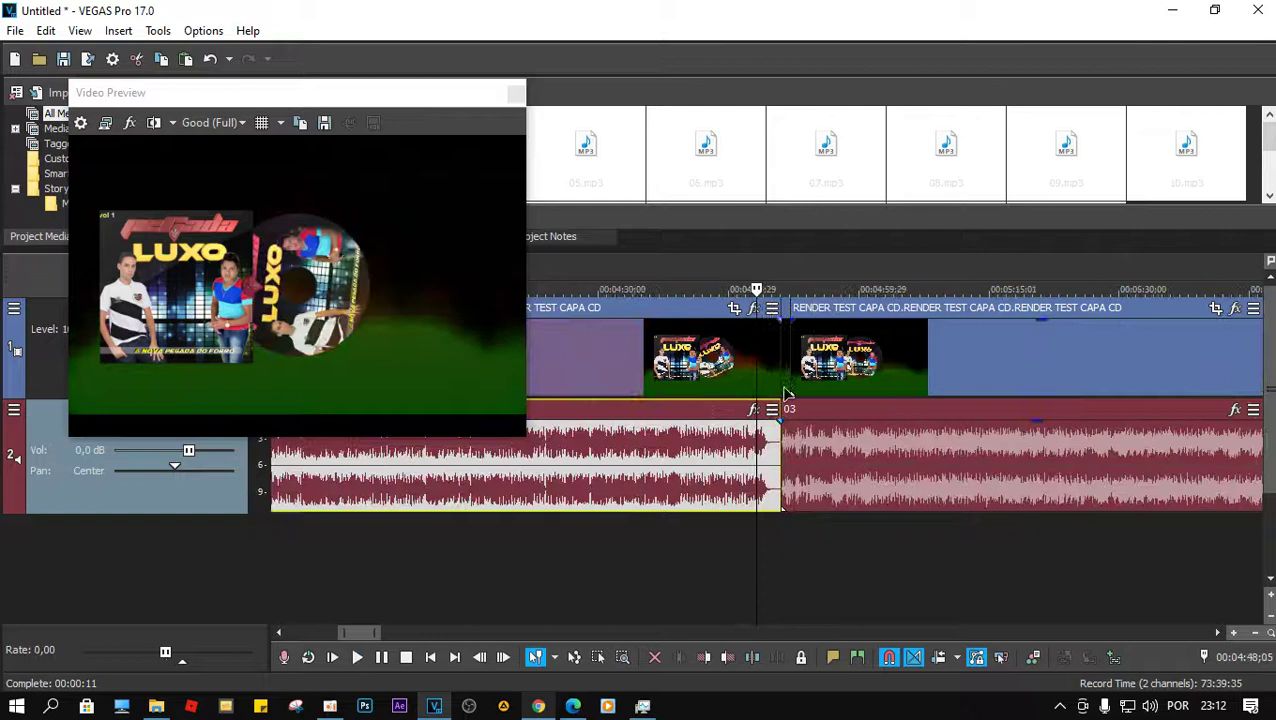
scroll(903, 450, "down", 4)
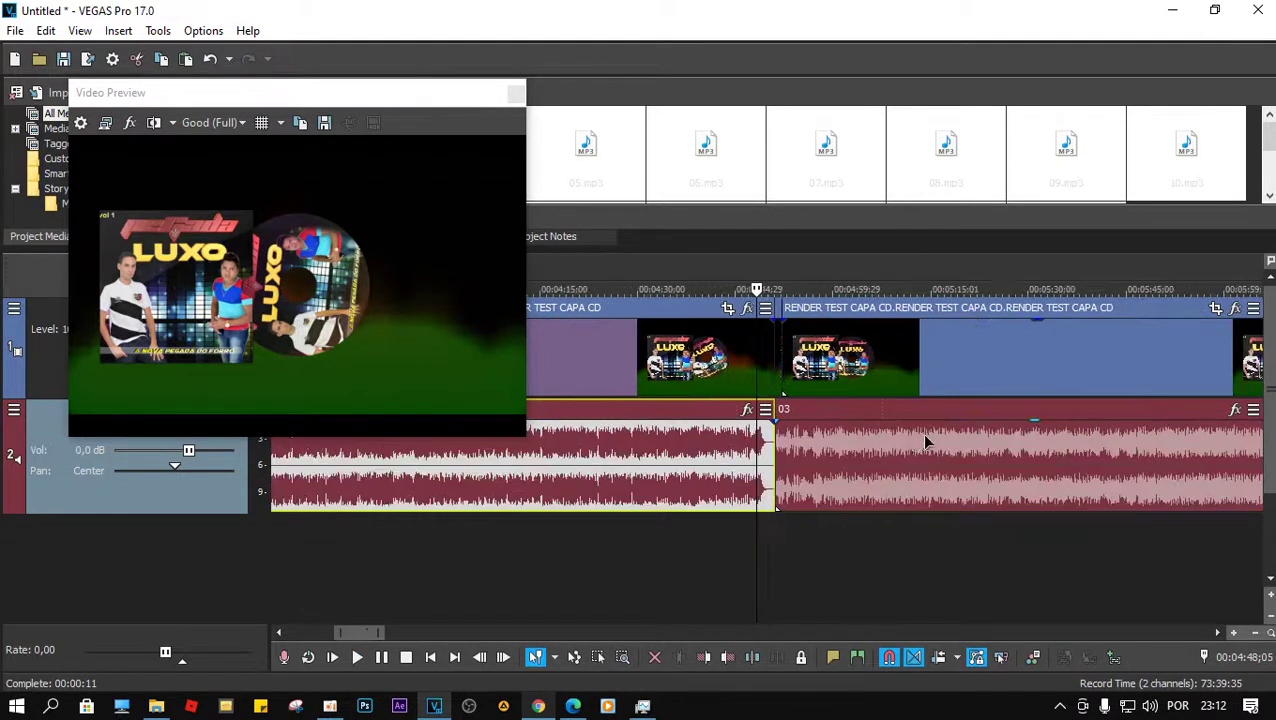
Extend the end of the video event over song 04 by about 35 seconds.
scroll(1040, 478, "down", 3)
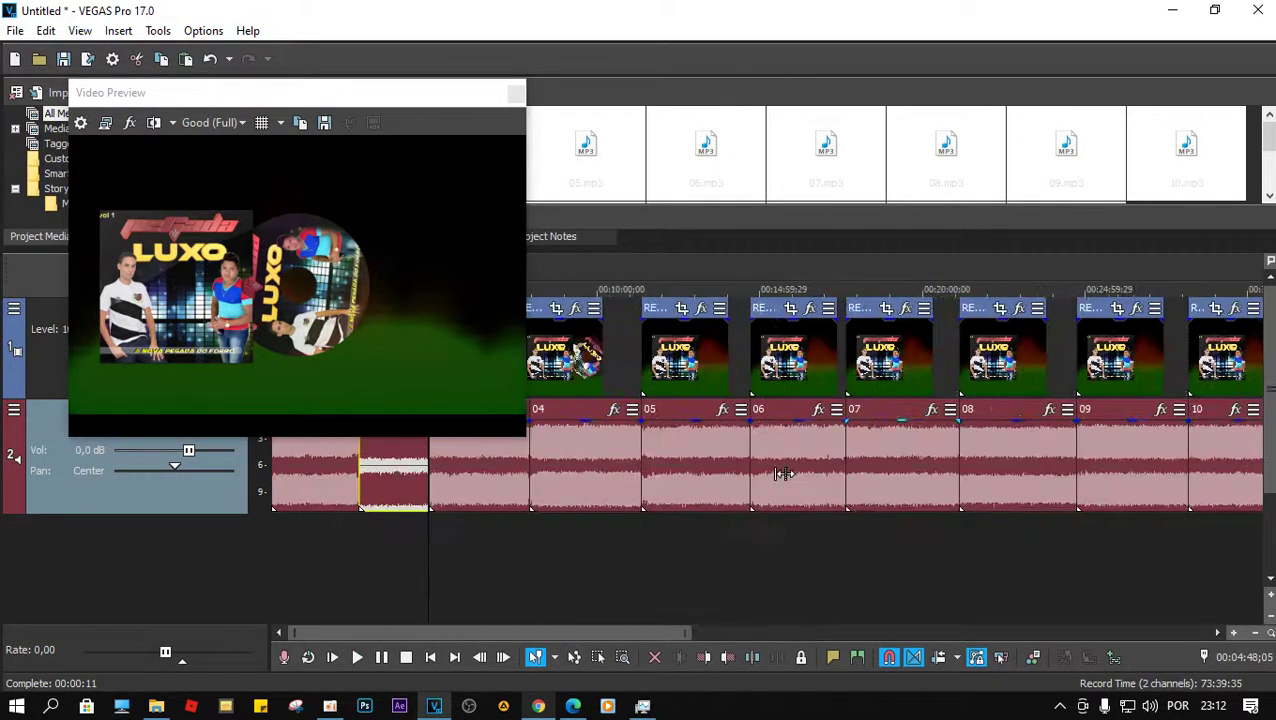
scroll(780, 465, "up", 2)
left_click(921, 441)
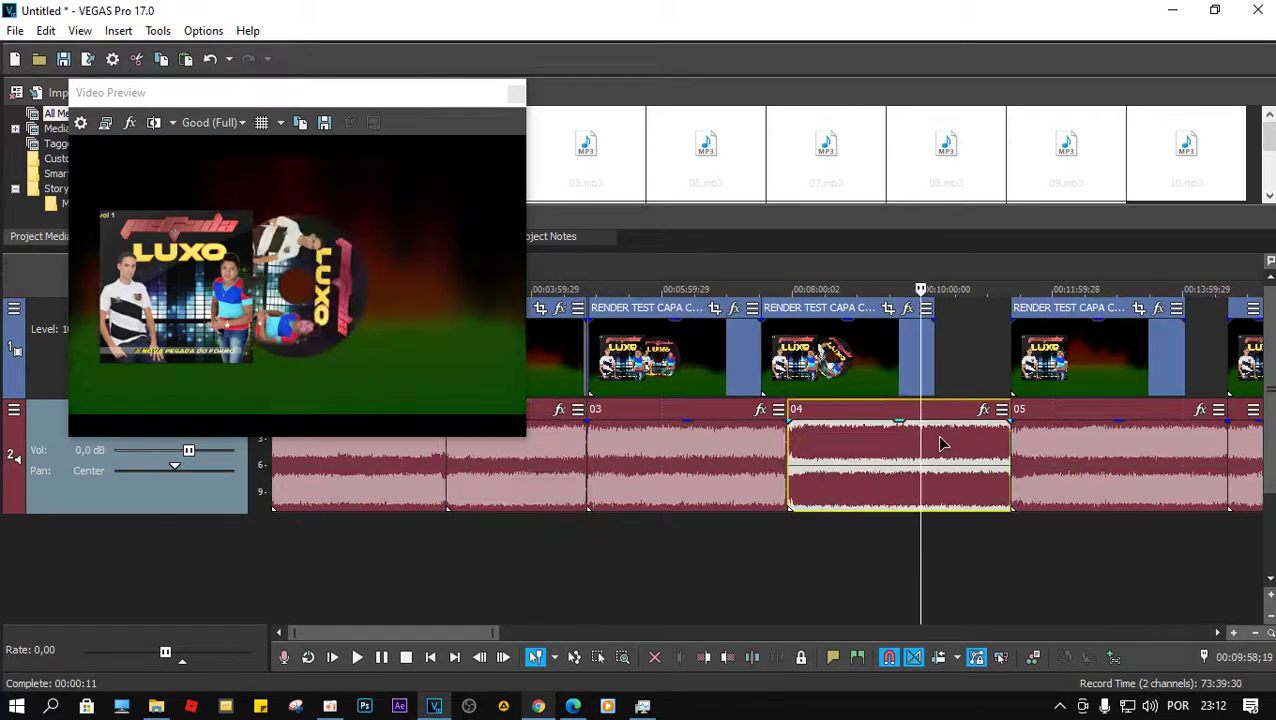
left_click_drag(933, 362, 970, 362)
left_click(922, 445)
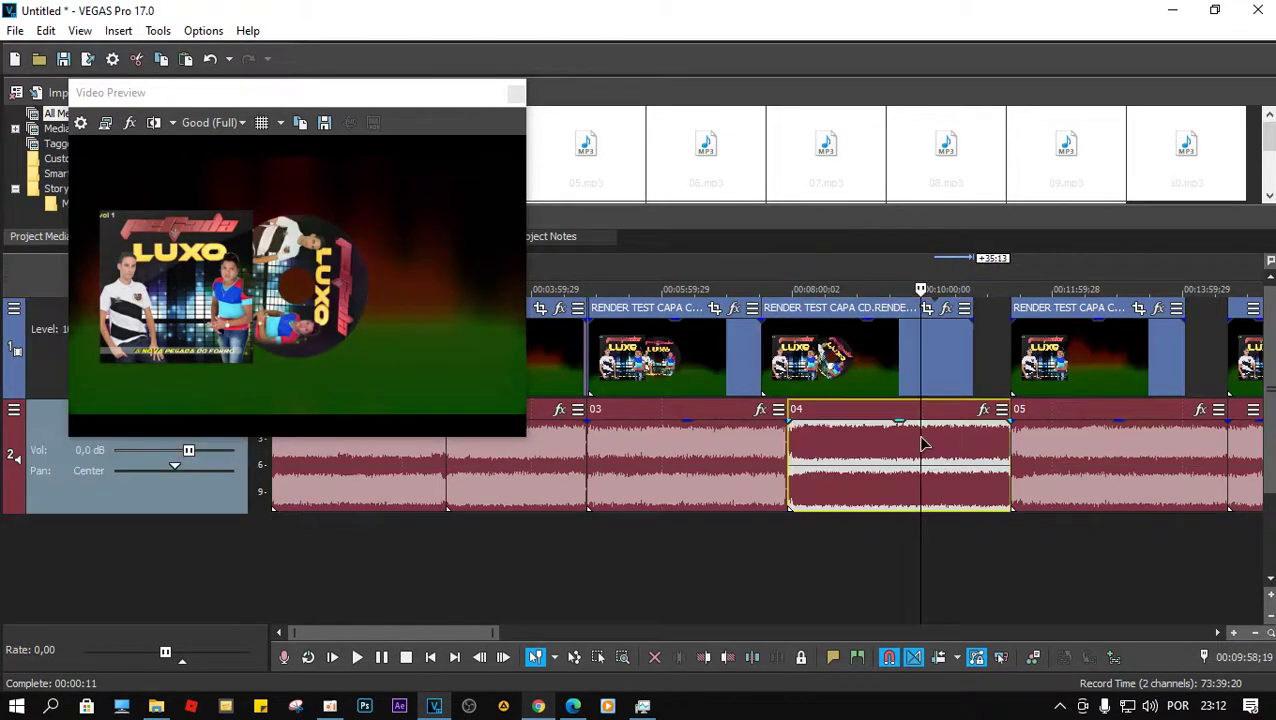
Play the extended video event over song 04 to find where the CD animation starts over.
left_click(917, 360)
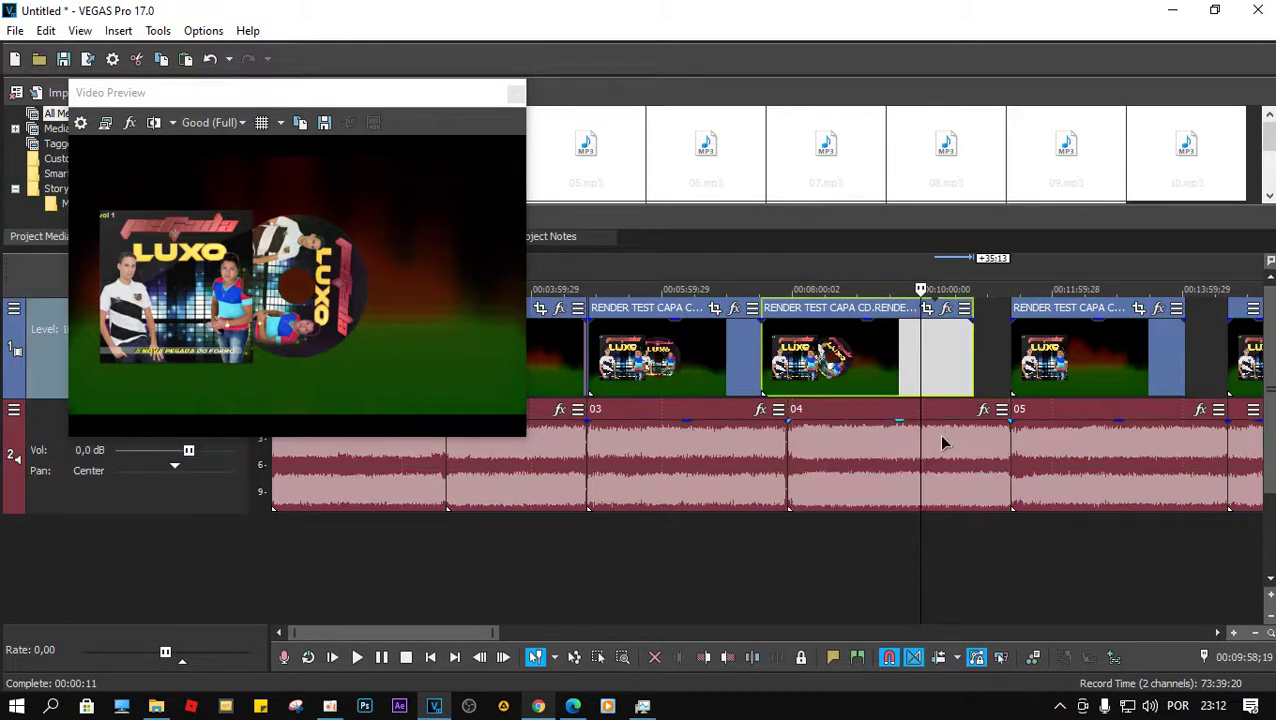
key("space")
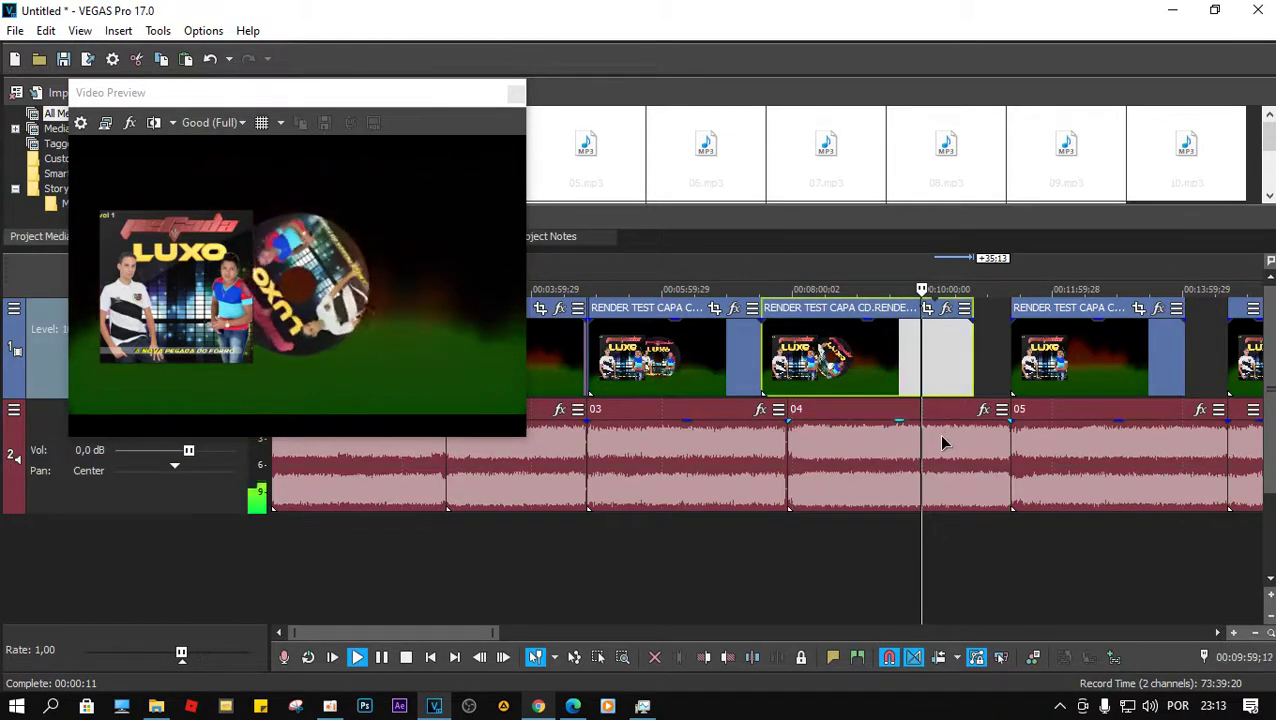
scroll(938, 440, "up", 5)
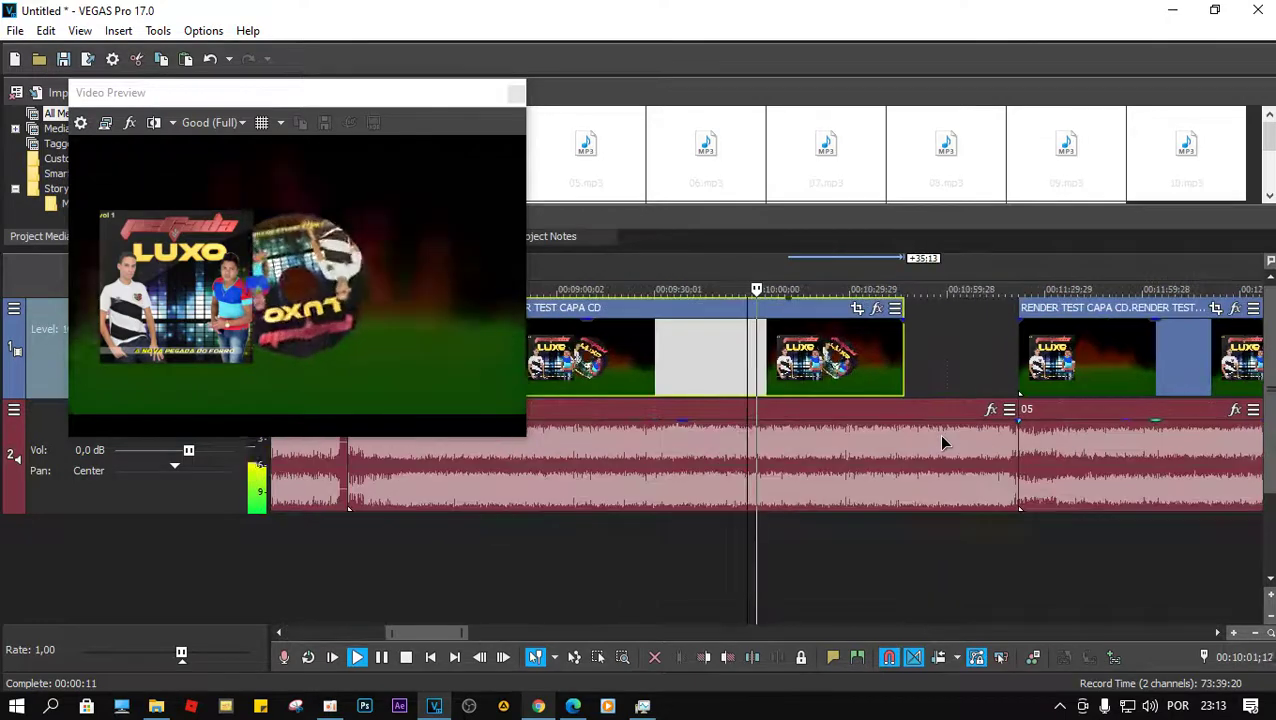
left_click(796, 445)
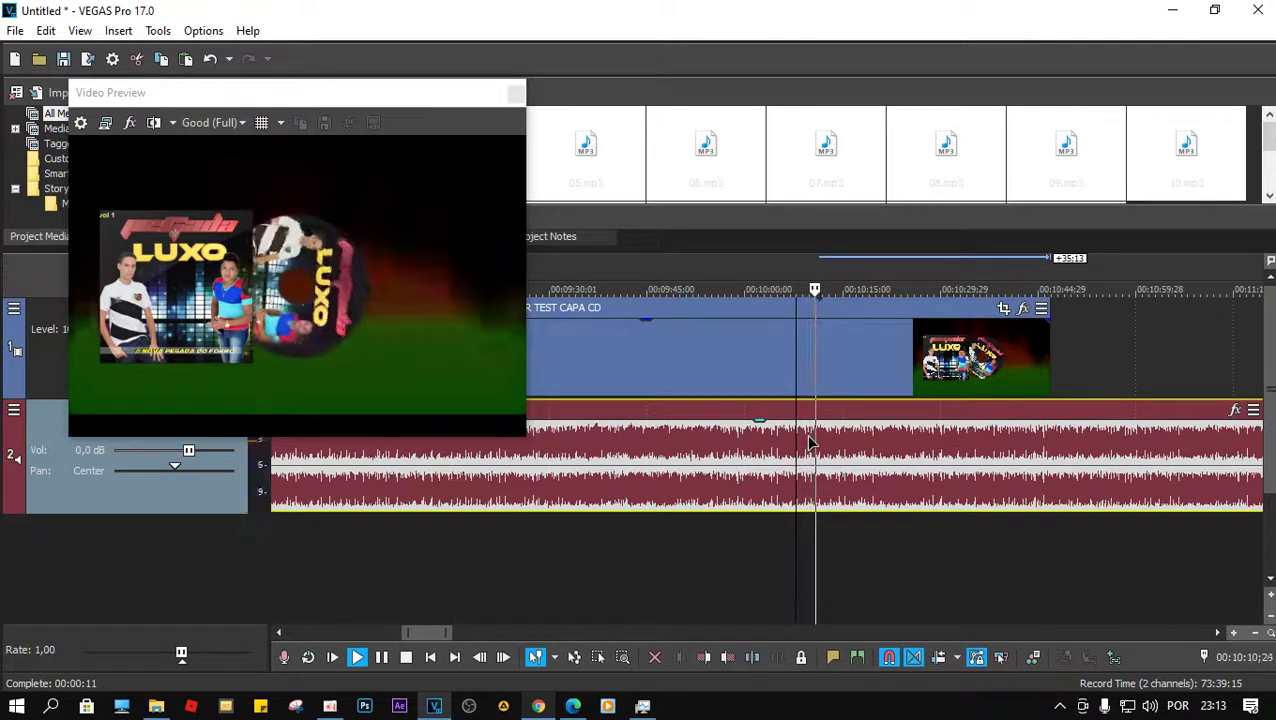
key("space")
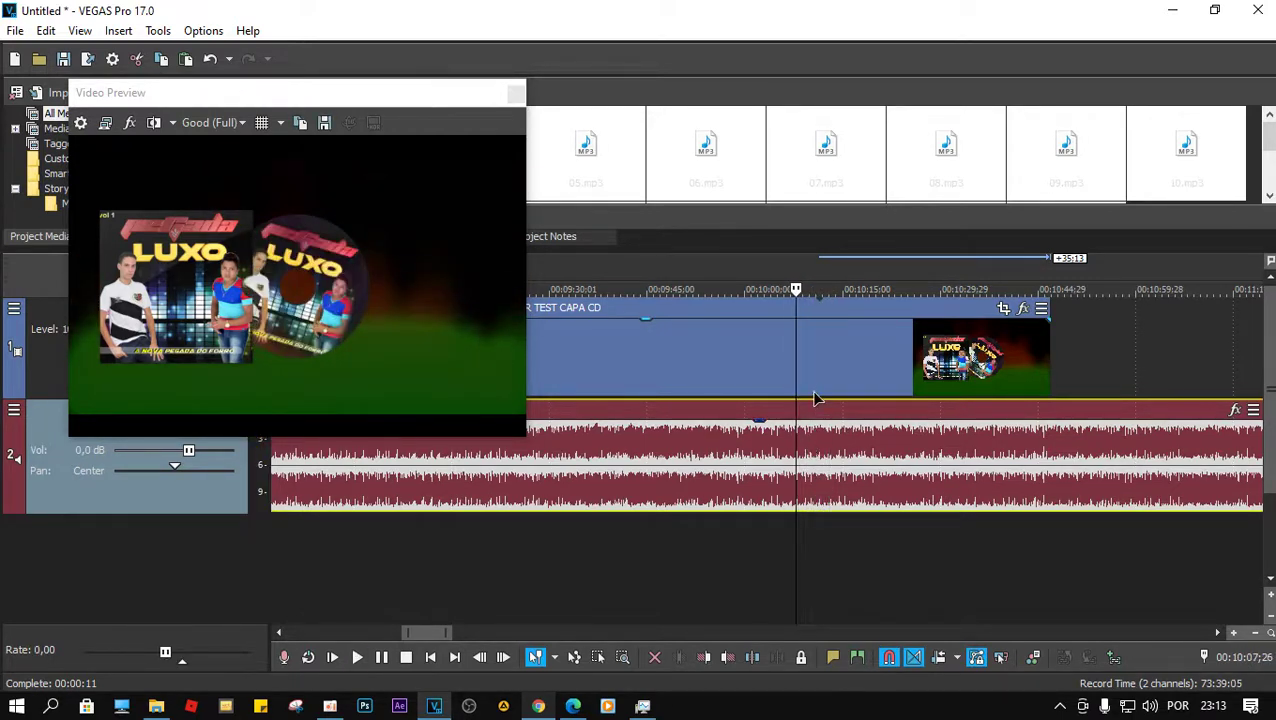
Split the song 04 video event at 00:10:11;18 where the animation restarts, and extend the second piece's end by 14;25.
left_click(817, 342)
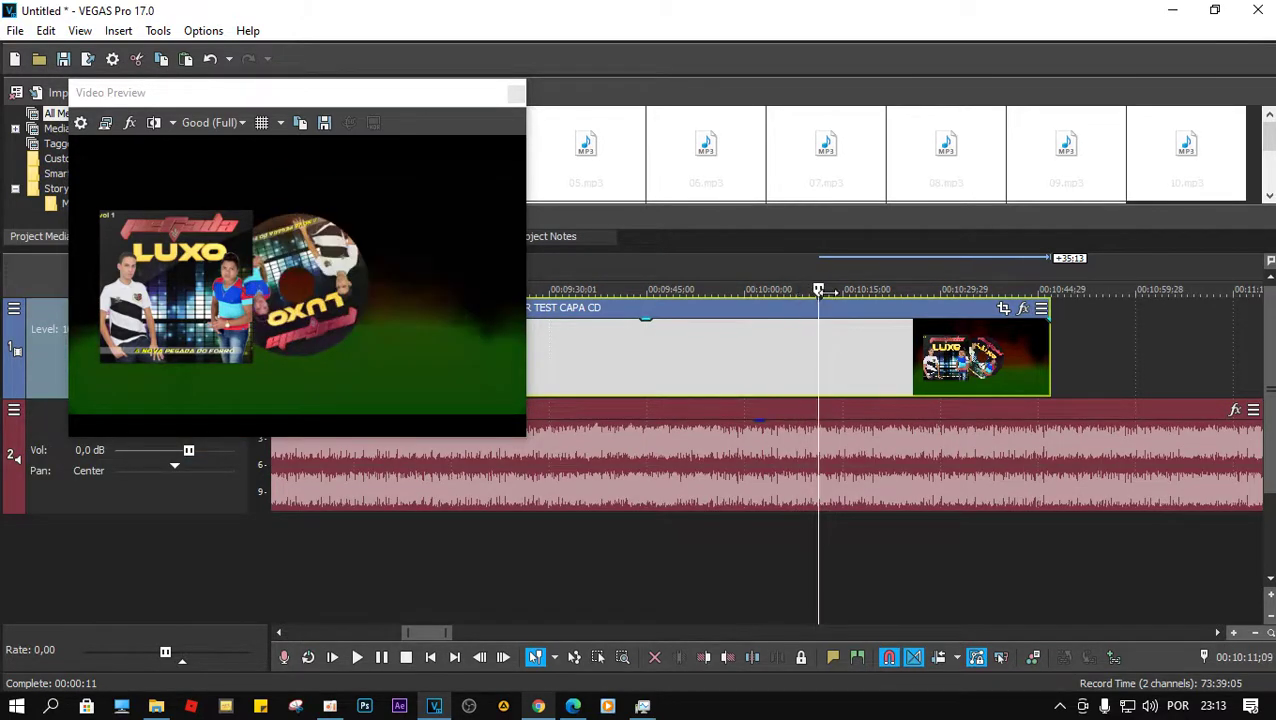
left_click(781, 345)
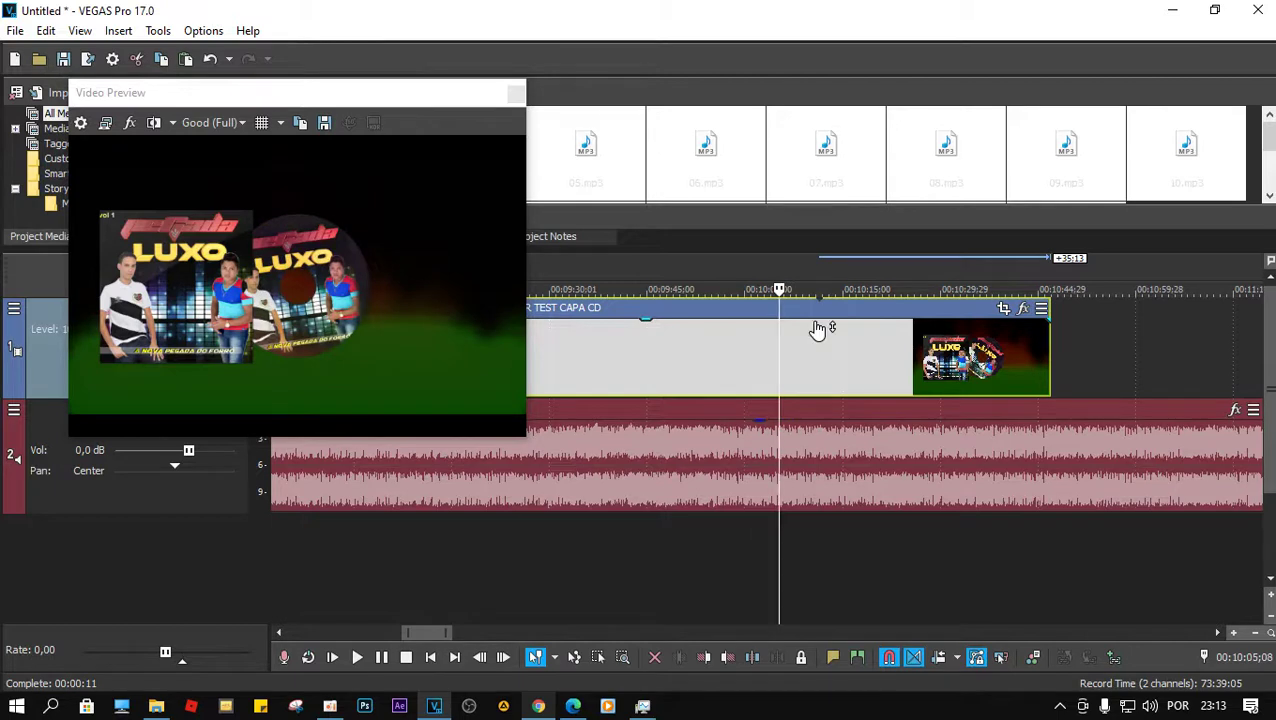
left_click(822, 360)
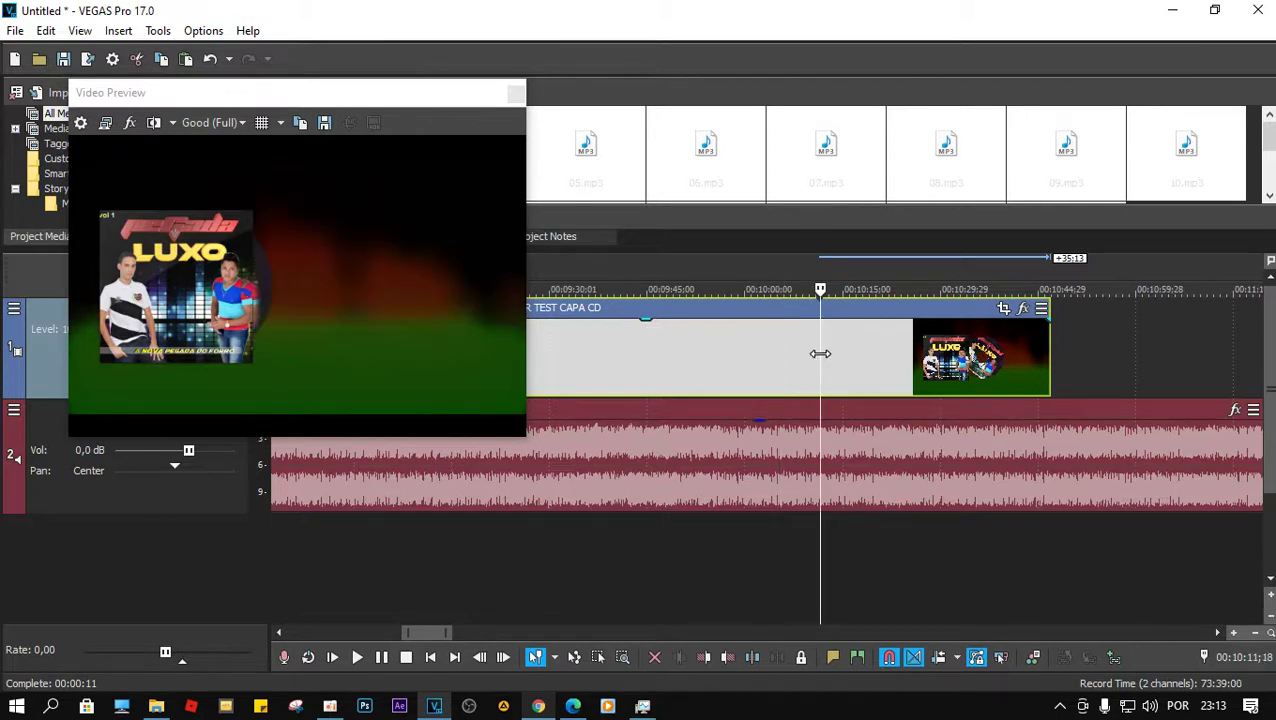
key("s")
left_click_drag(1050, 357, 1146, 357)
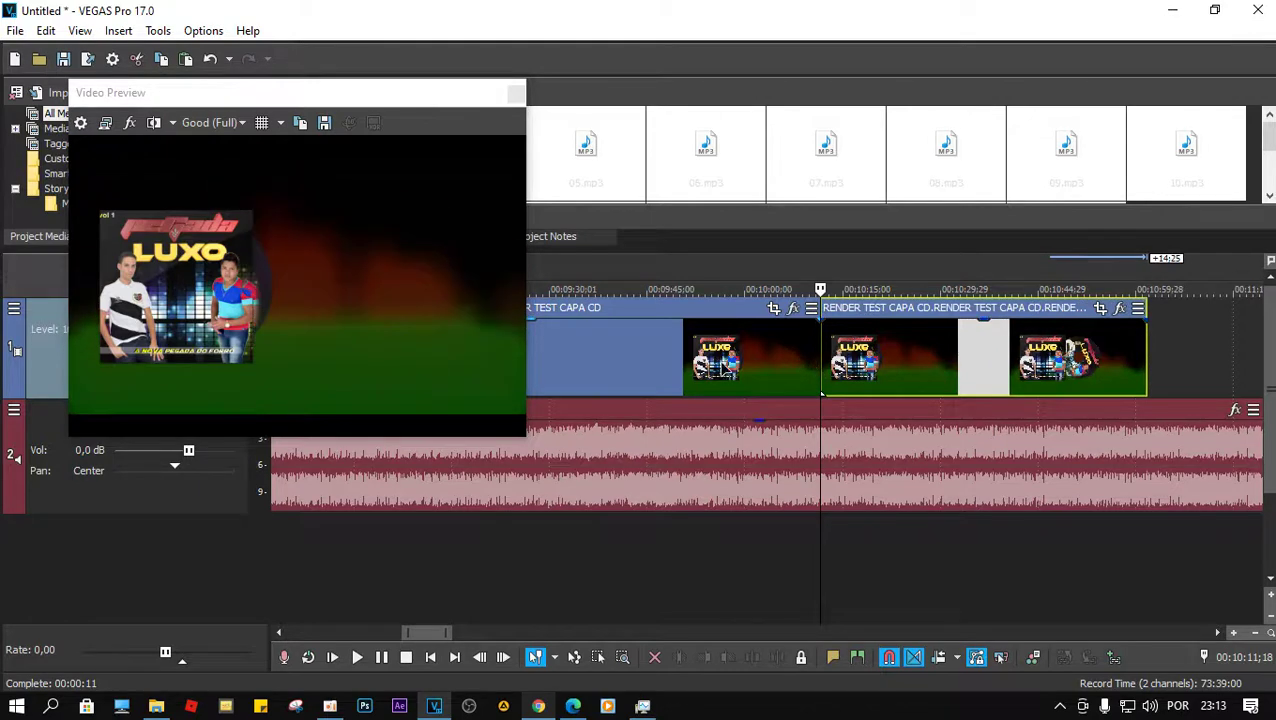
Play from the split in the song 04 video to find the frame where the disc is fully out of the cover.
left_click(932, 369)
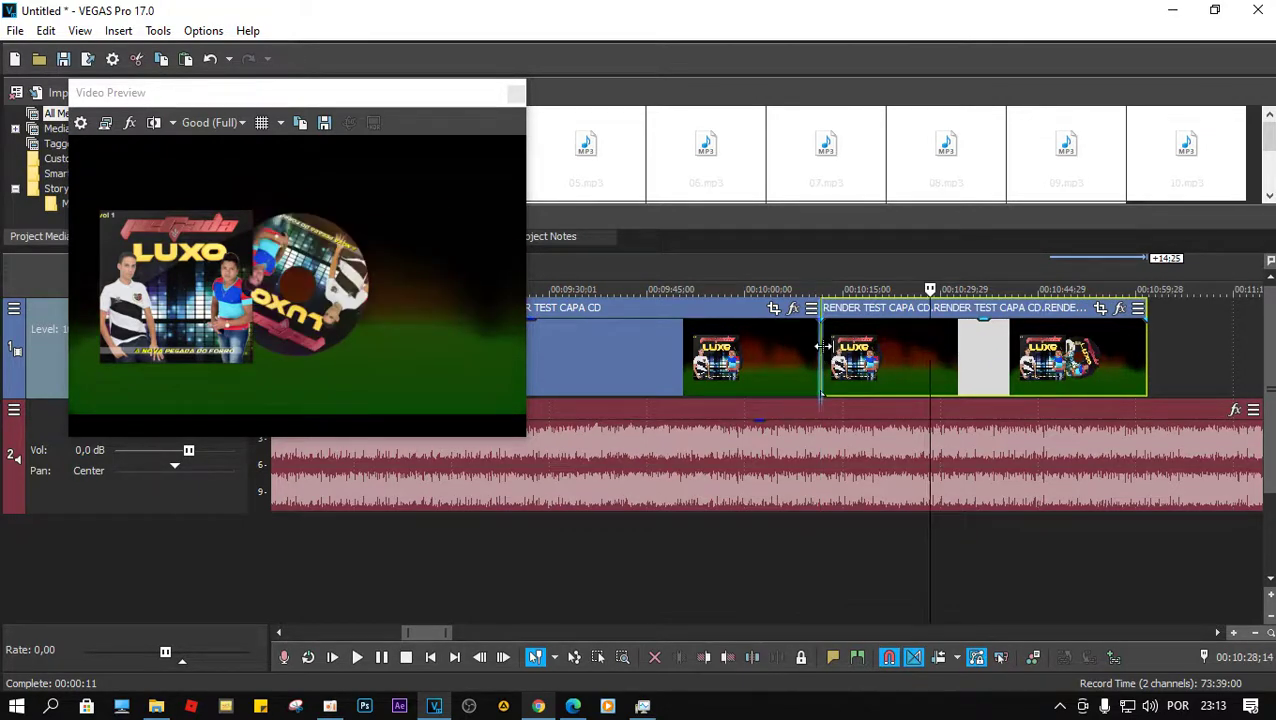
left_click(823, 347)
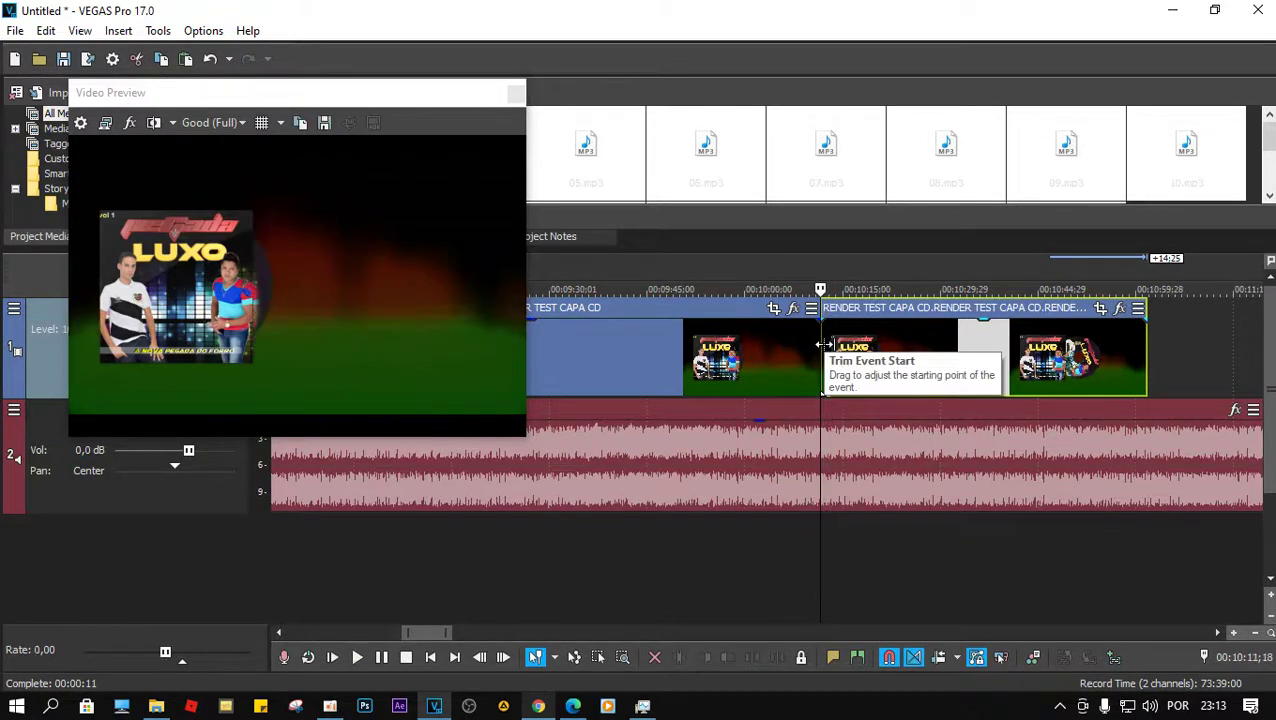
scroll(823, 344, "up", 3)
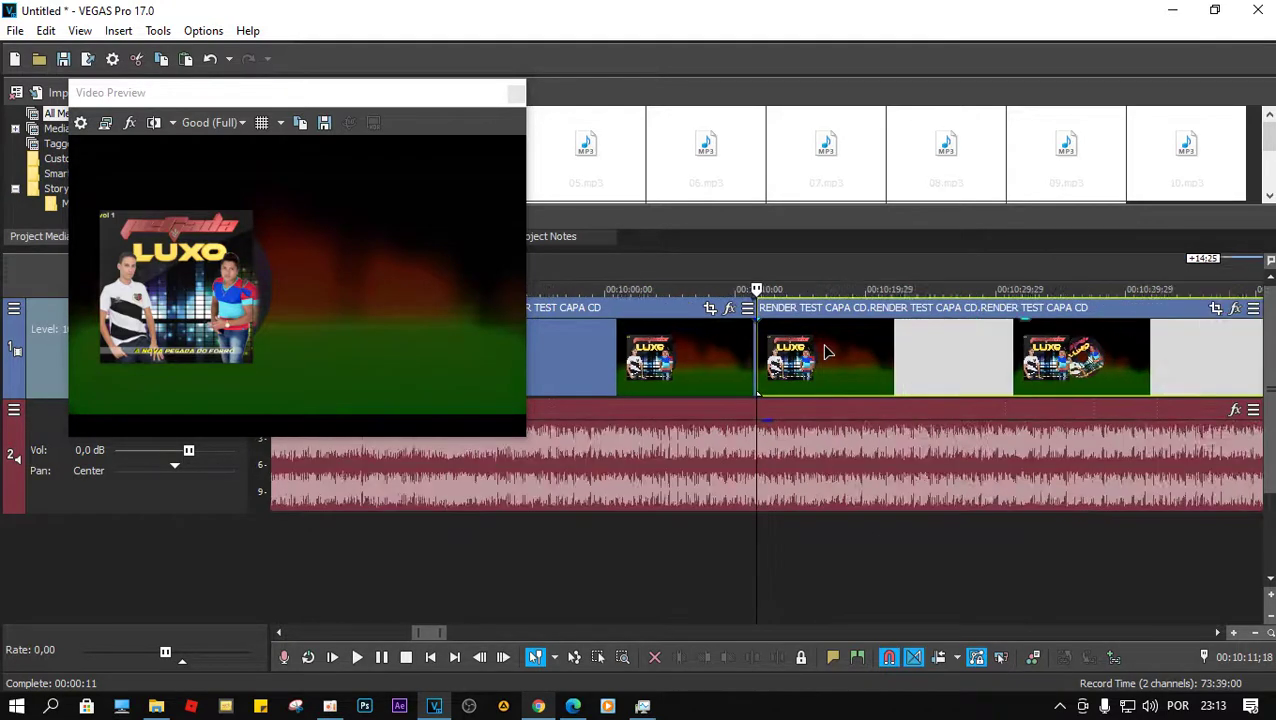
scroll(825, 351, "up", 2)
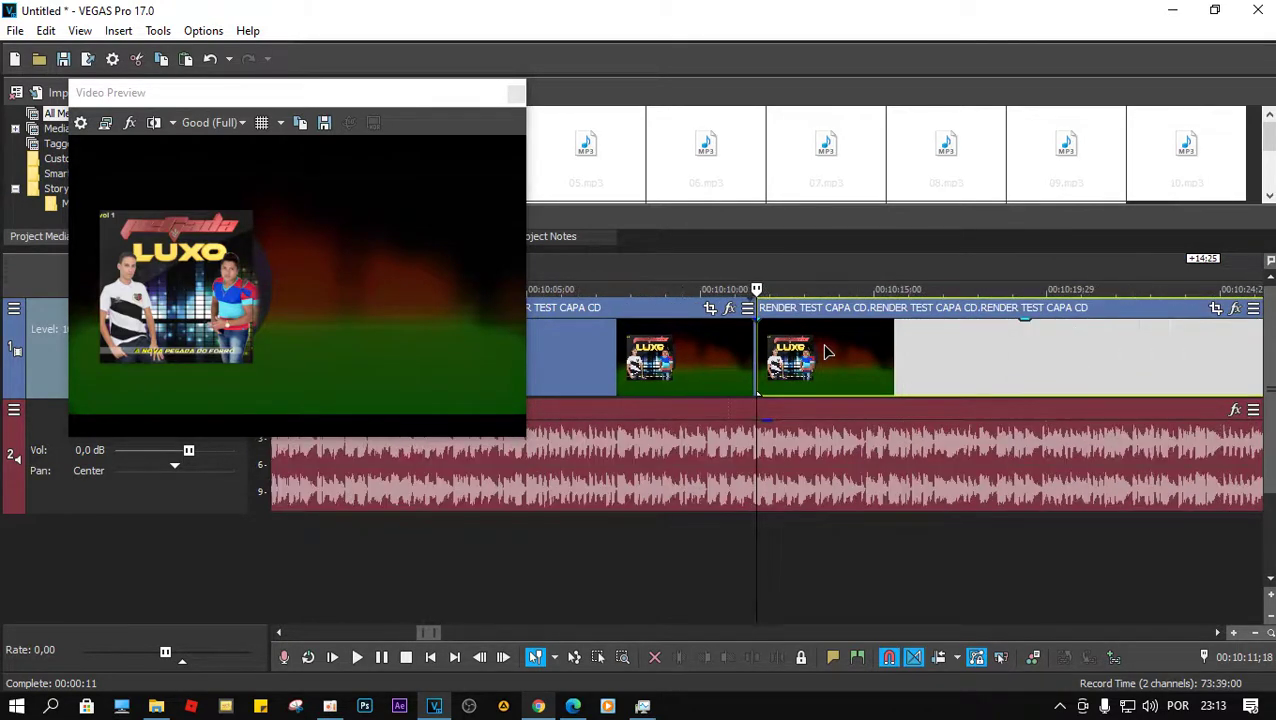
key("space")
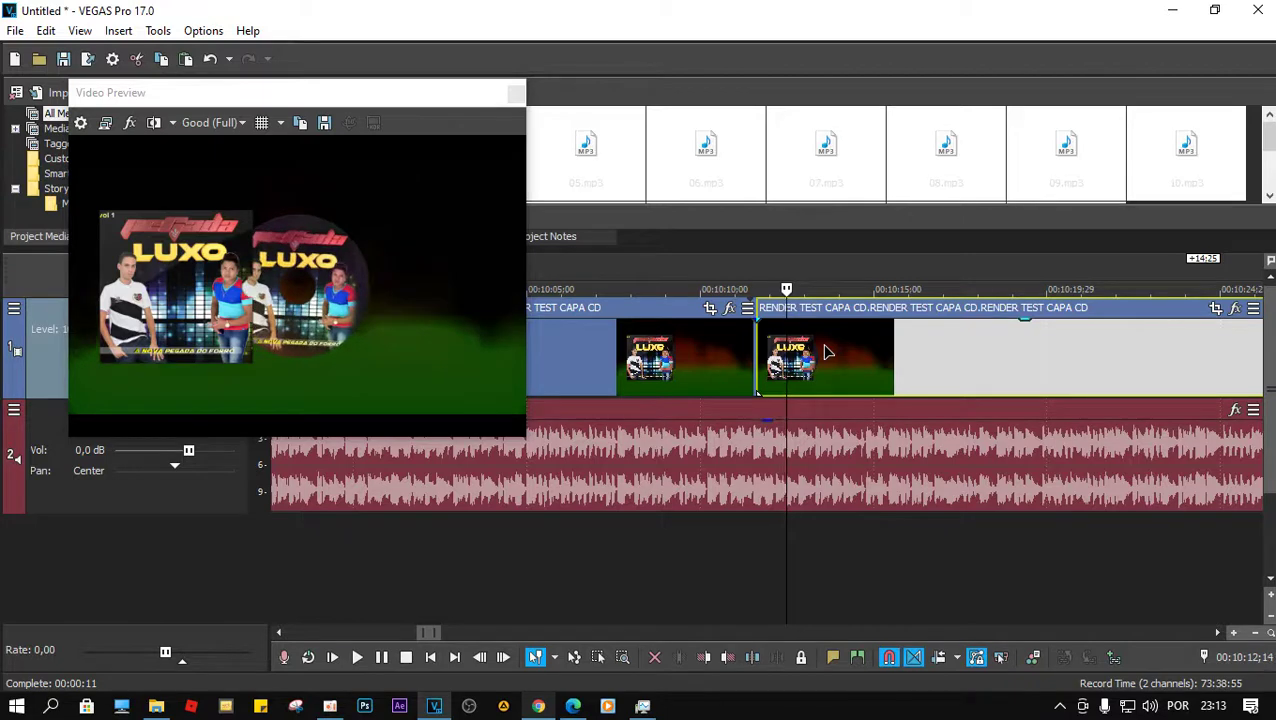
Split the second video piece at 00:10:12;14 and delete the short section in which the disc slides out.
scroll(825, 352, "up", 5)
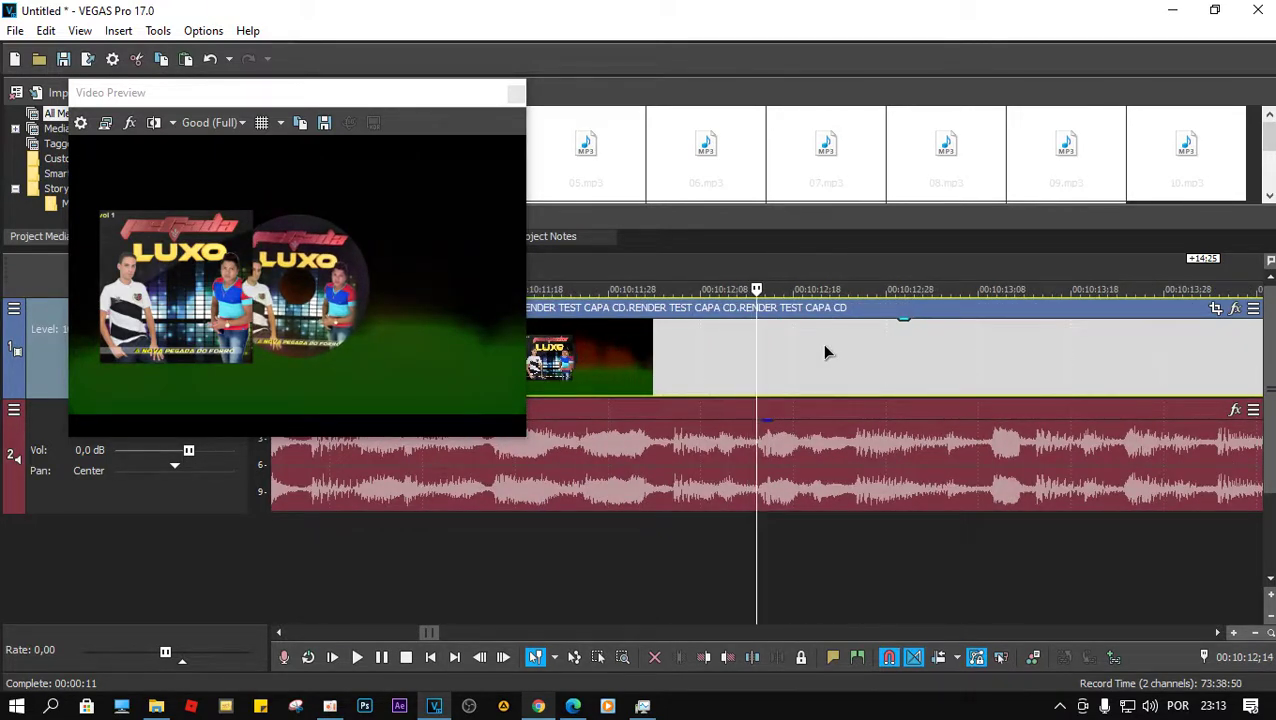
scroll(825, 352, "down", 4)
key("s")
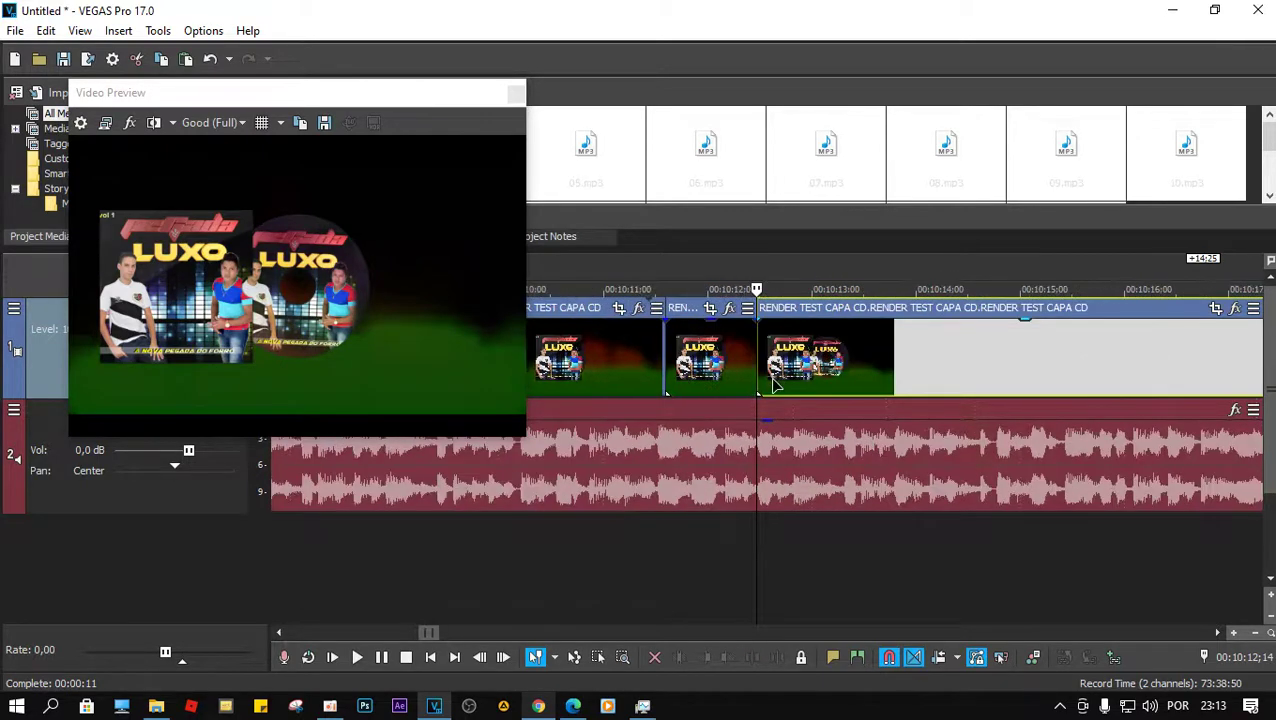
scroll(773, 385, "down", 3)
left_click(743, 368)
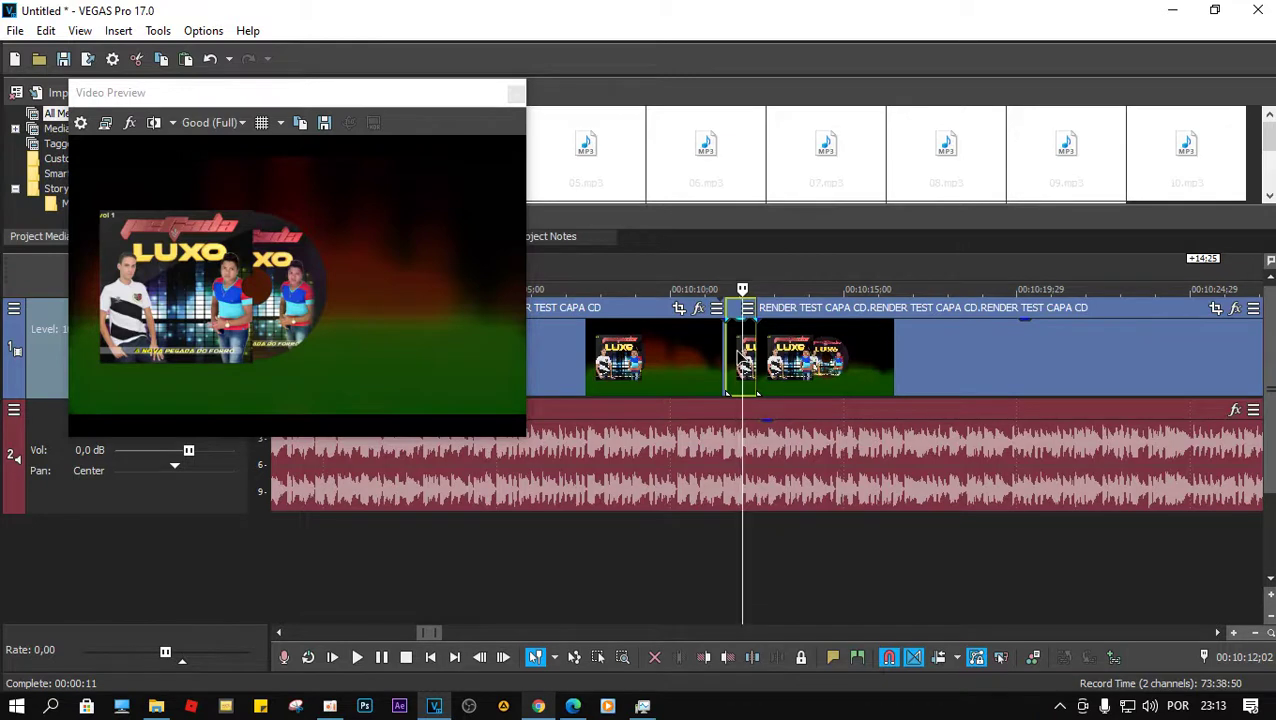
key("Delete")
Trim the first song 04 video piece's end slightly and move the following piece against it to close the gap.
left_click(709, 357)
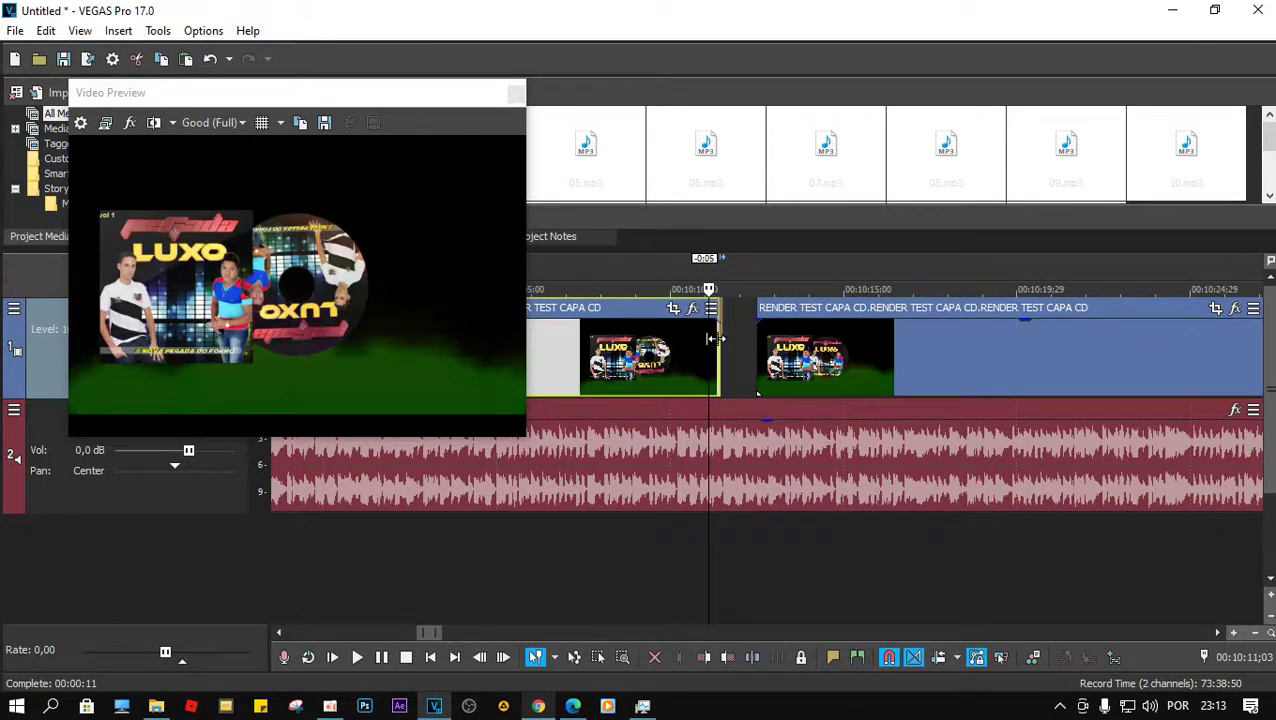
left_click_drag(846, 368, 810, 364)
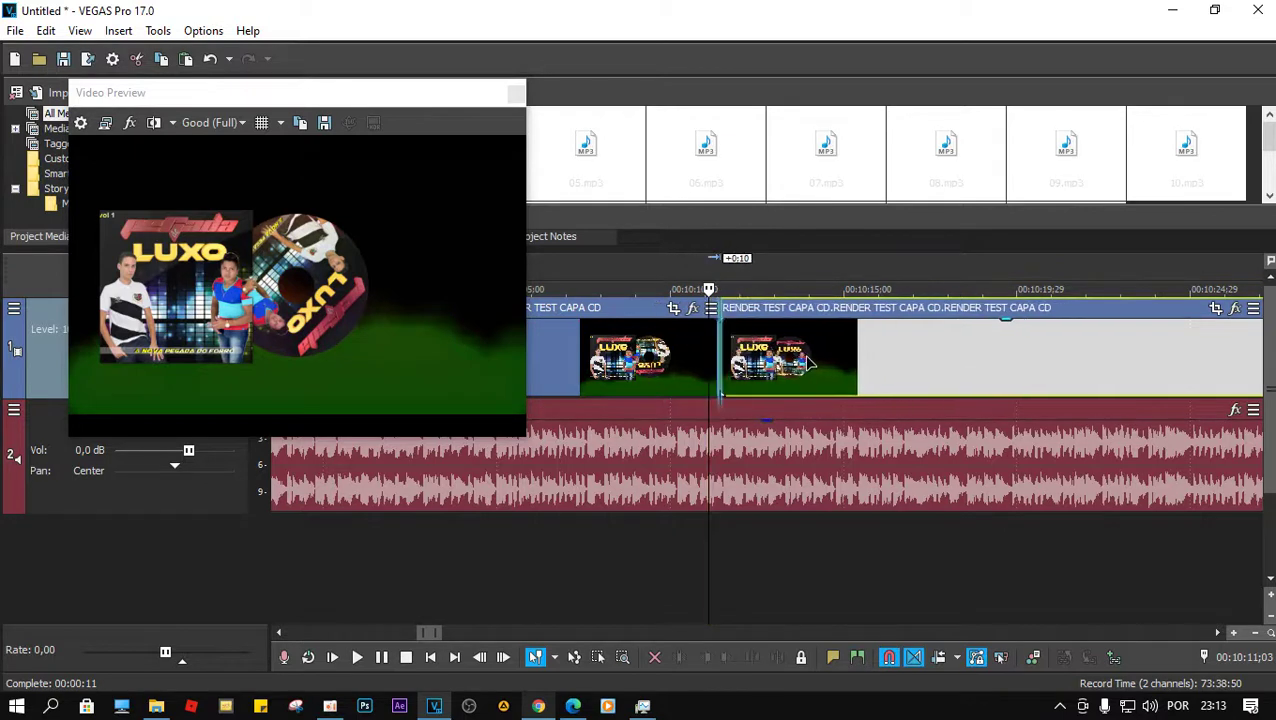
Play across the join between the two song 04 video pieces to check the disc's rotation.
left_click(700, 368)
key("space")
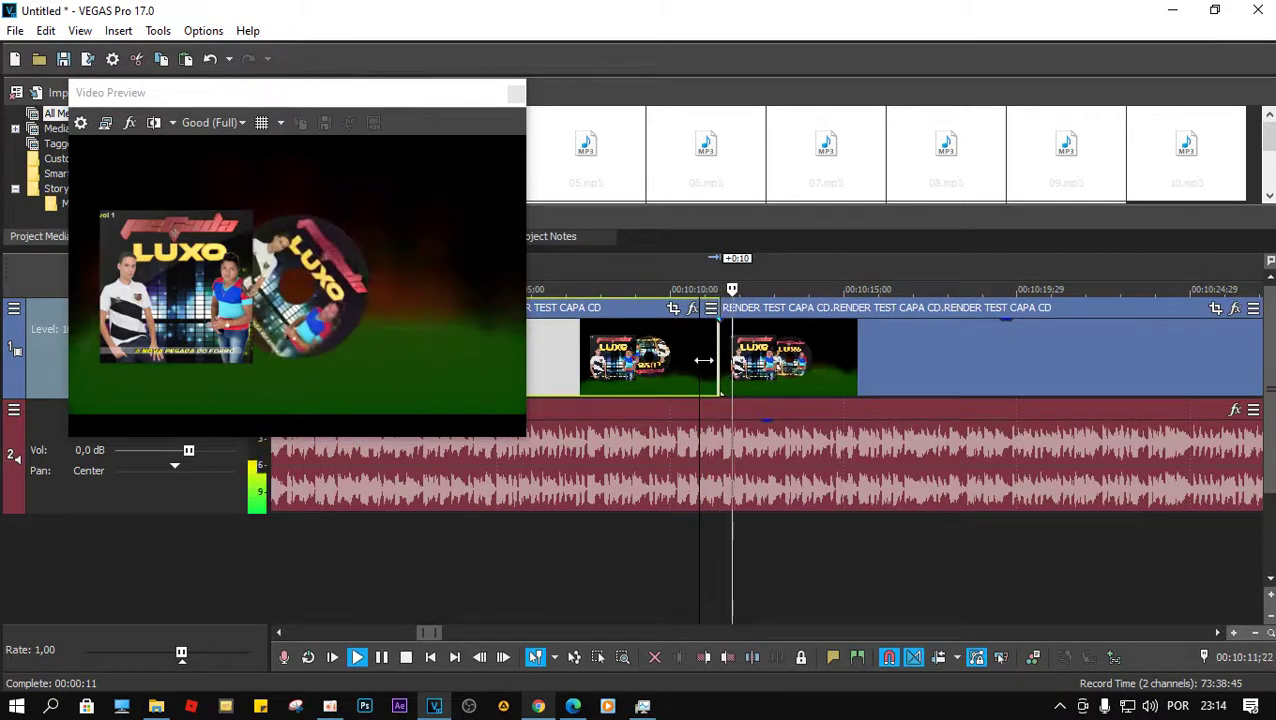
key("space")
scroll(704, 360, "up", 4)
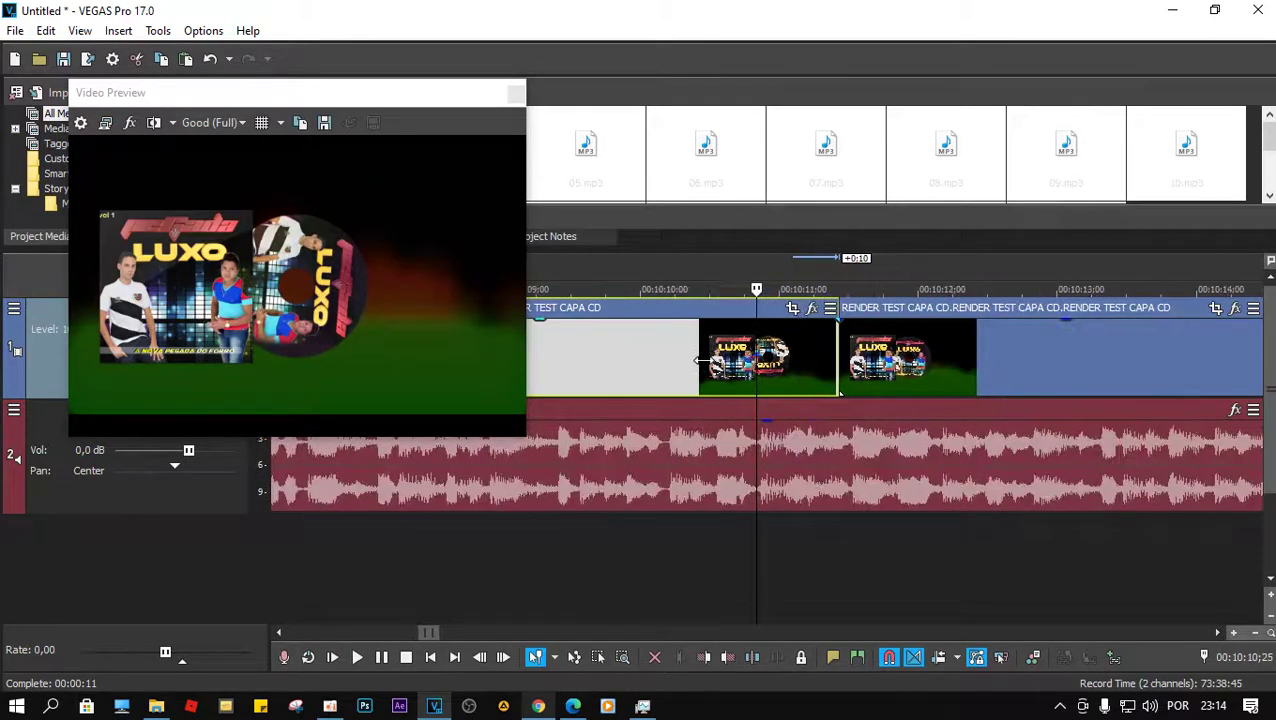
key("space")
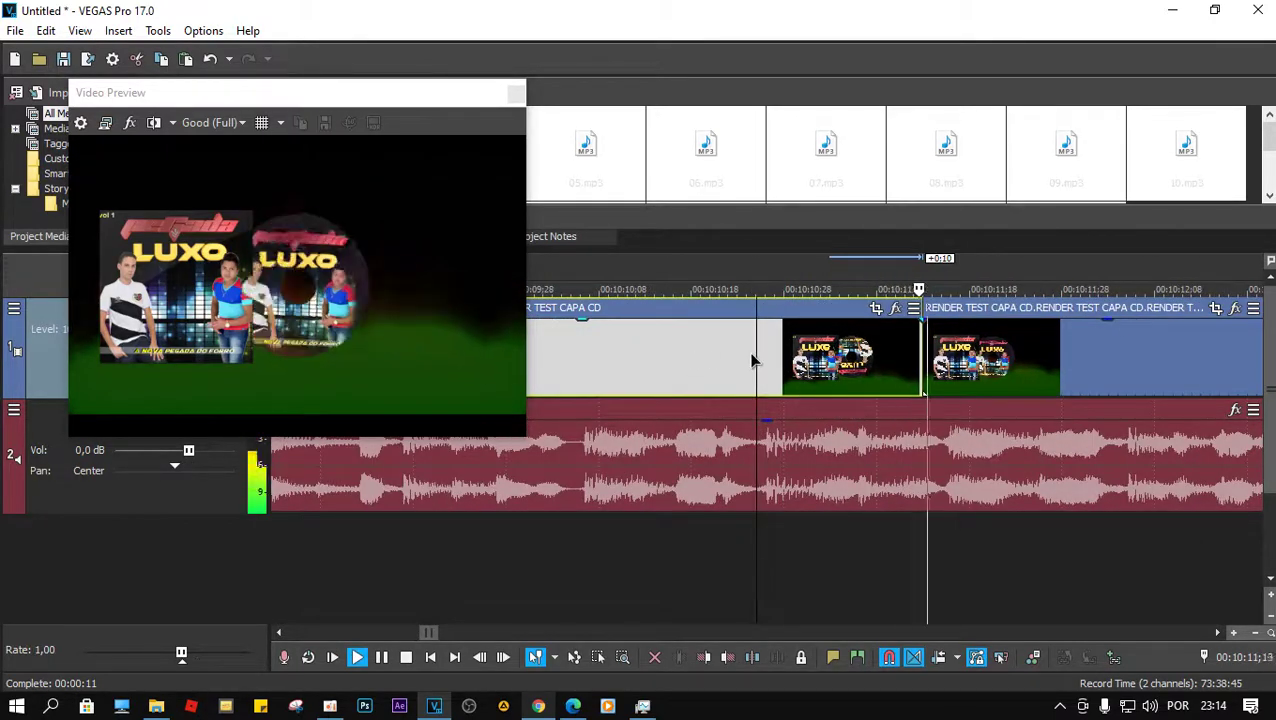
key("space")
Trim the first video piece's end back to 00:10:10;06, where the disc is upright, and move the next piece against it.
left_click(643, 352)
left_click(590, 352)
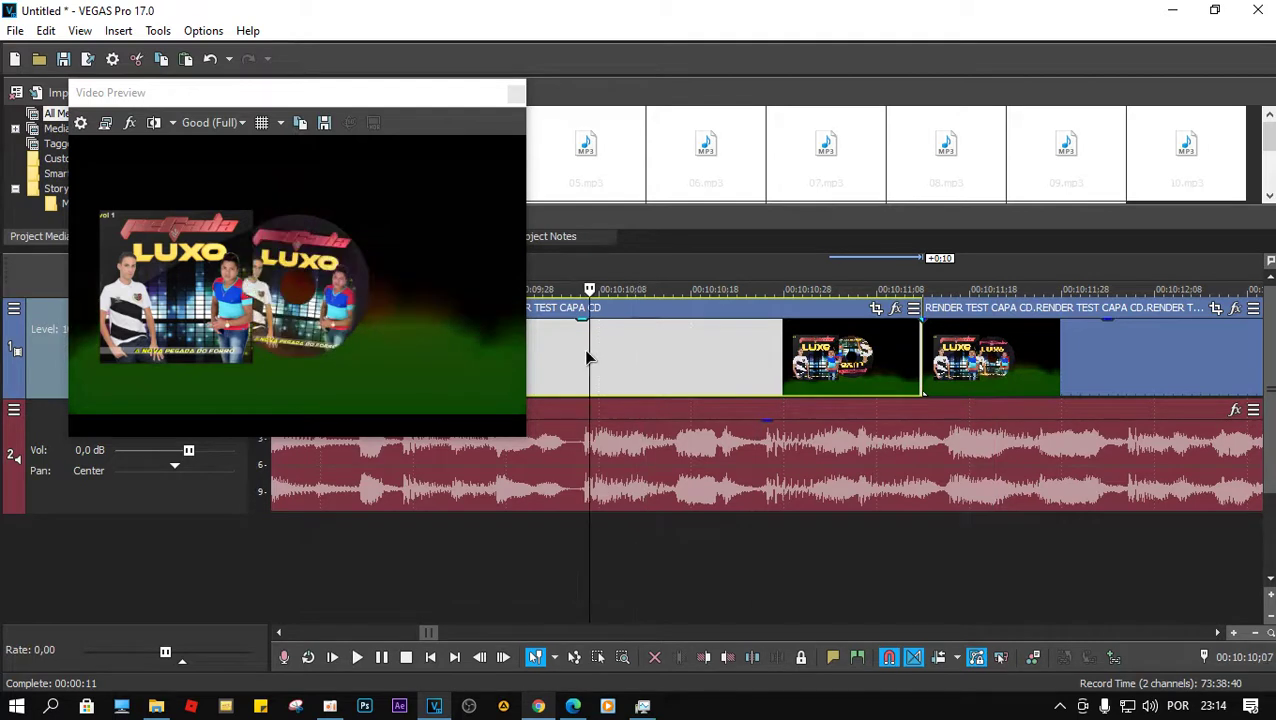
key("Left")
key("Left")
key("Right")
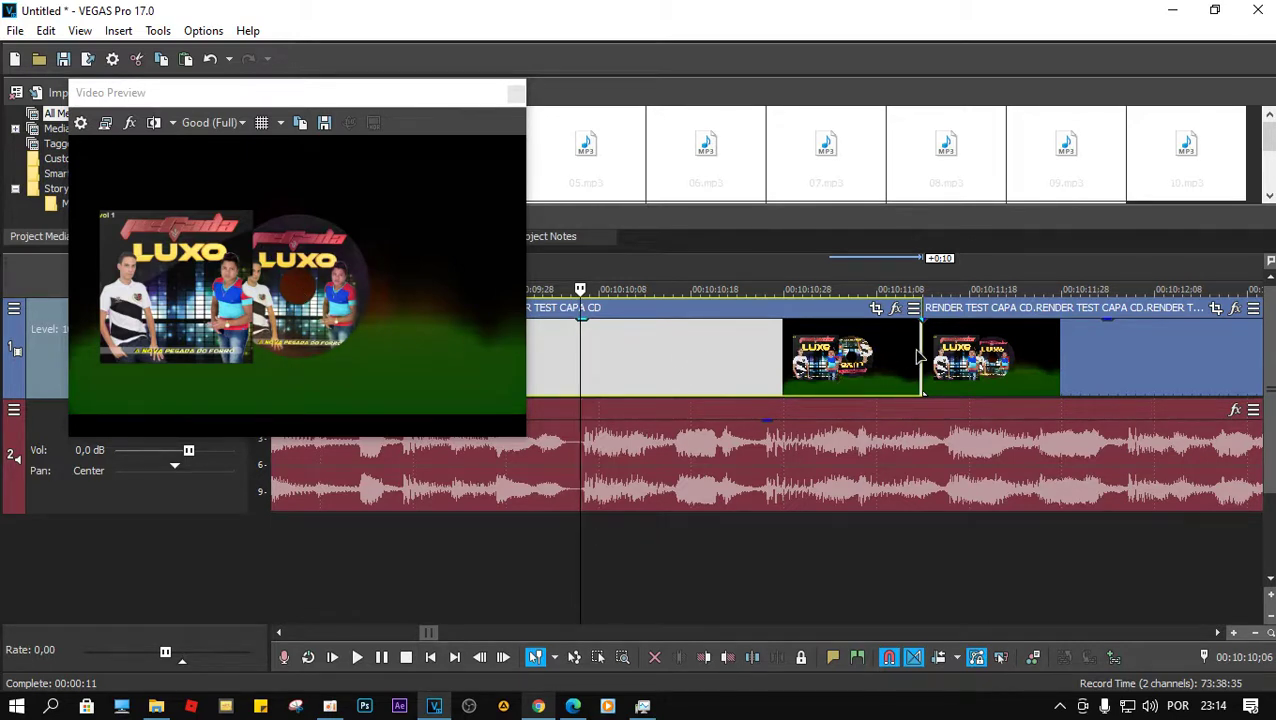
left_click_drag(920, 354, 579, 350)
left_click_drag(1015, 370, 673, 370)
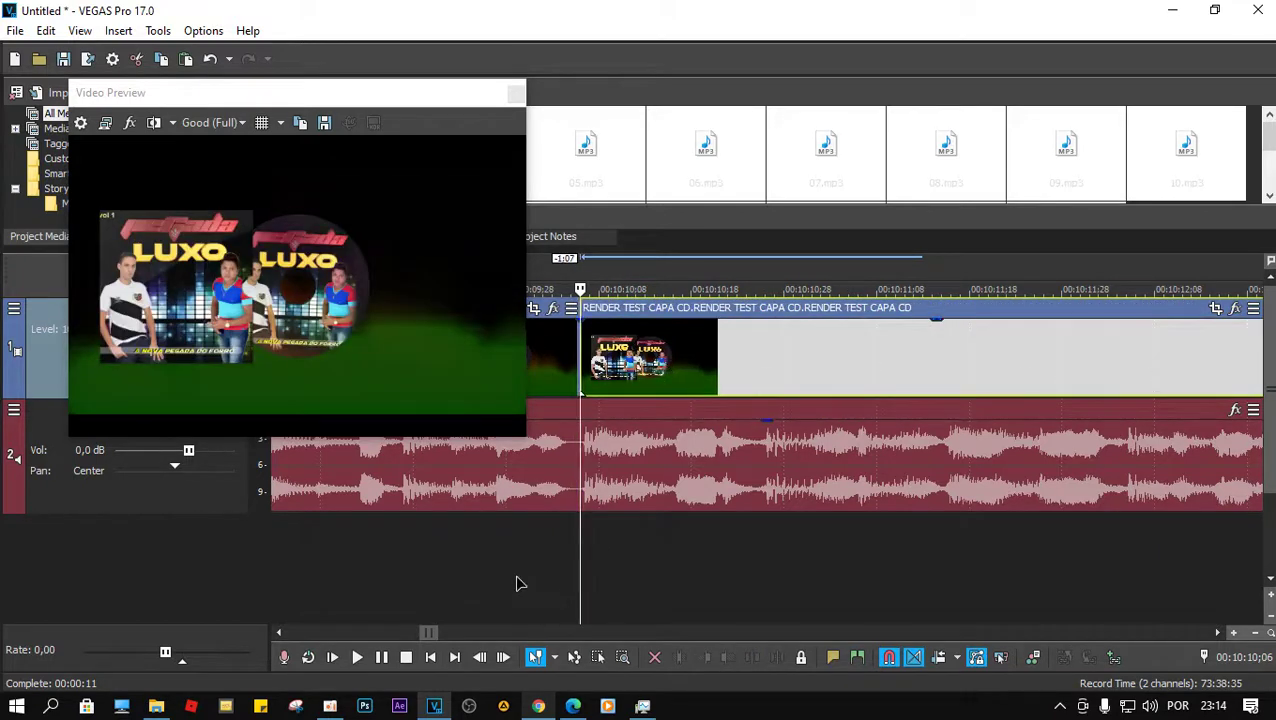
Play the song 04 video from the new join at 00:10:10;06.
left_click(515, 580)
key("space")
scroll(624, 575, "down", 5)
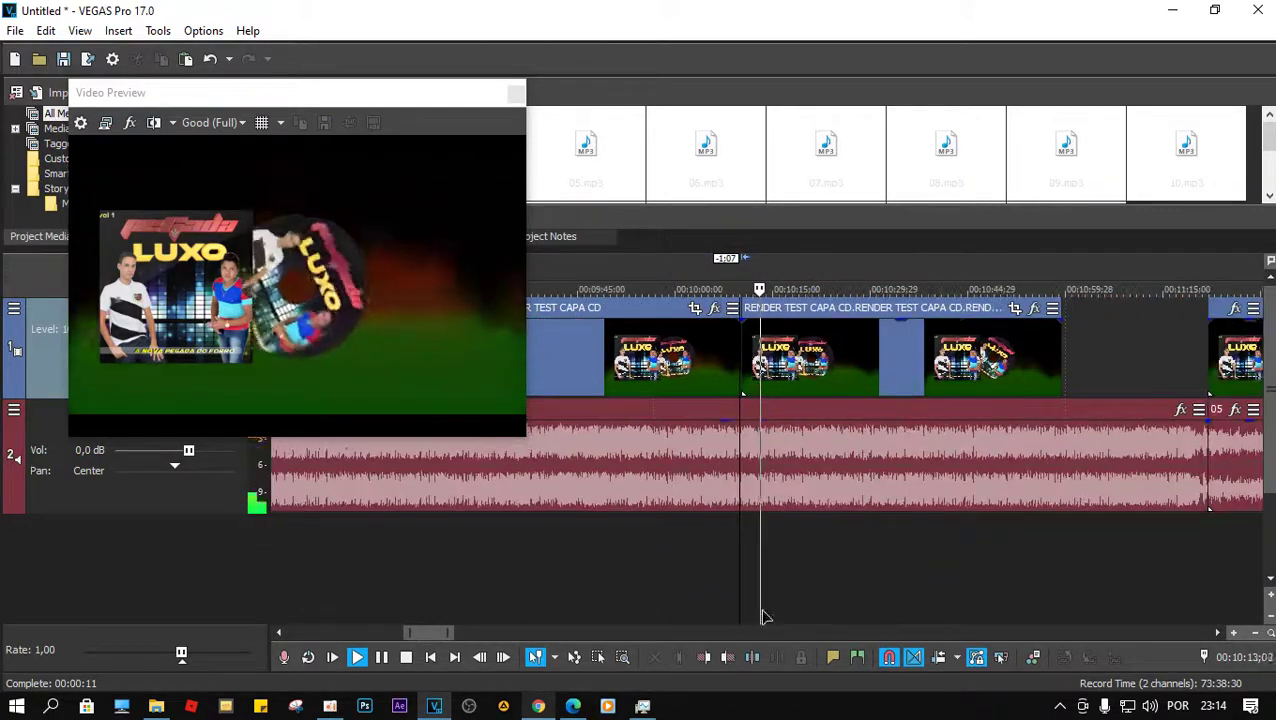
Stop playback and extend the second song 04 video piece's end by 19:26 toward the end of song 04.
mouse_move(432, 632)
left_mouse_down()
mouse_move(463, 639)
mouse_move(437, 639)
left_mouse_up()
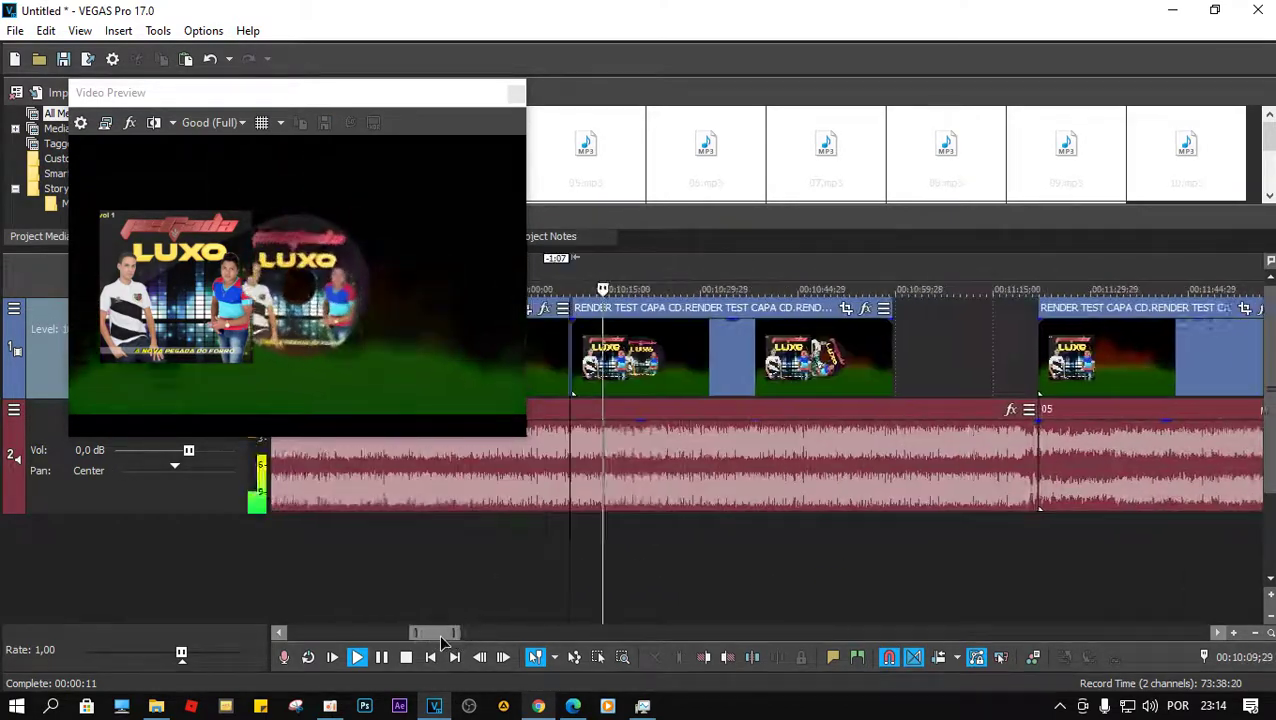
key("space")
left_click_drag(1002, 353, 1125, 352)
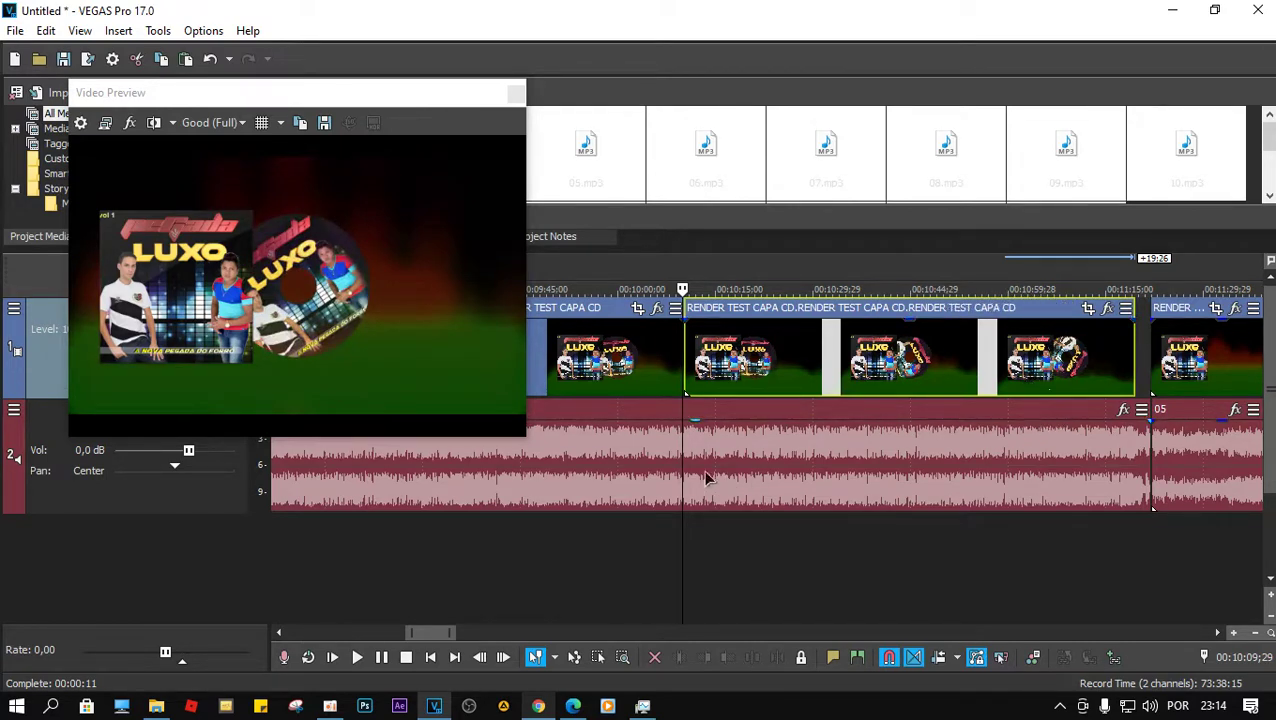
Play across the join at 00:10:10;06 between the two song 04 video pieces to check the disc's rotation.
left_click(677, 440)
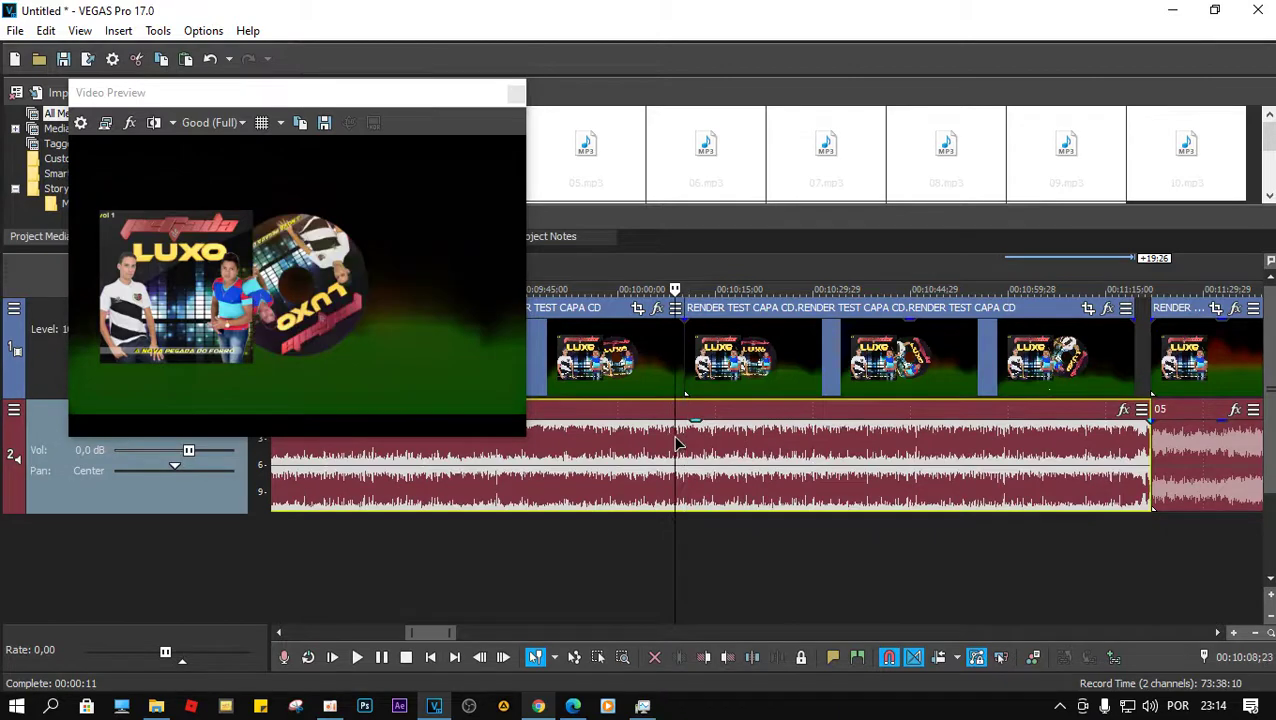
scroll(705, 440, "up", 3)
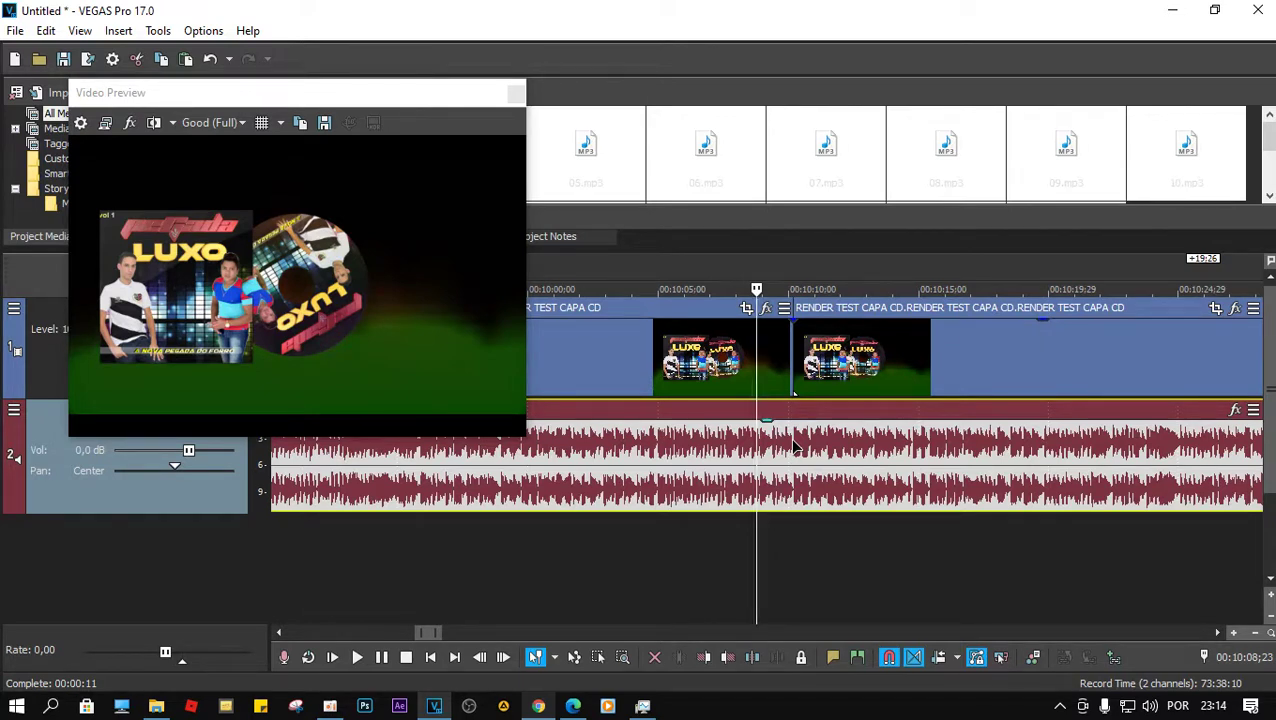
key("space")
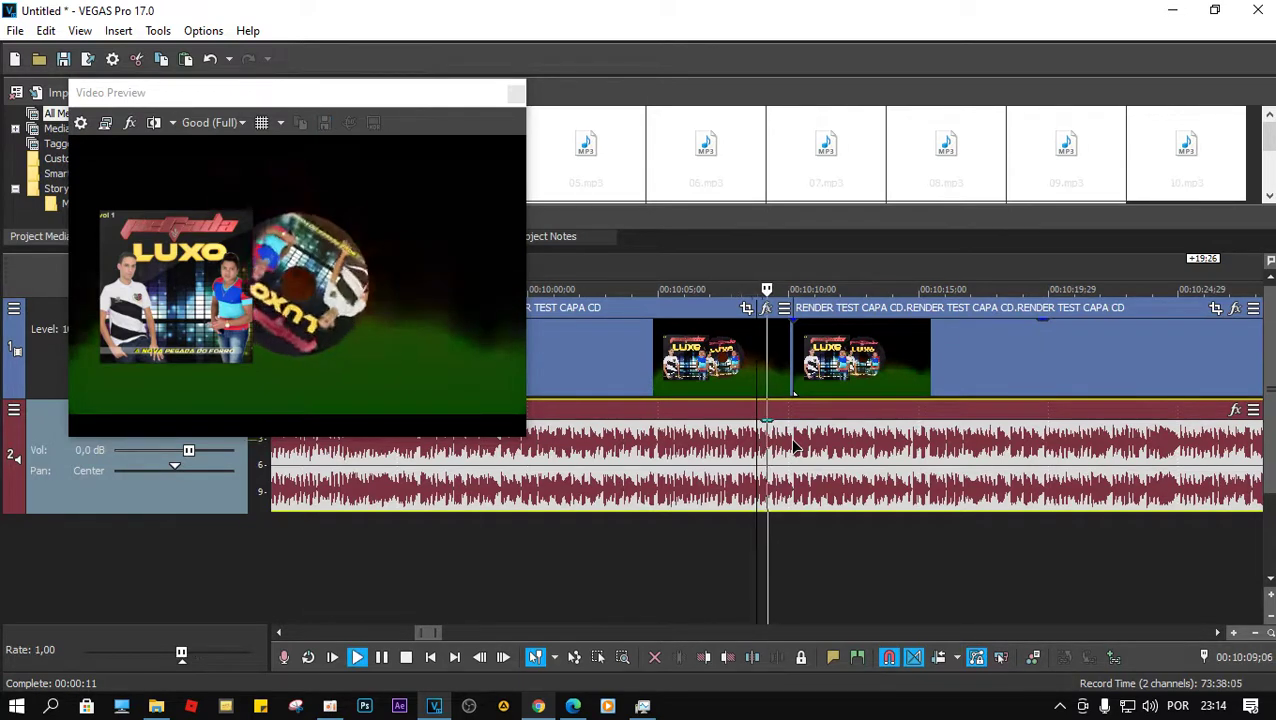
key("space")
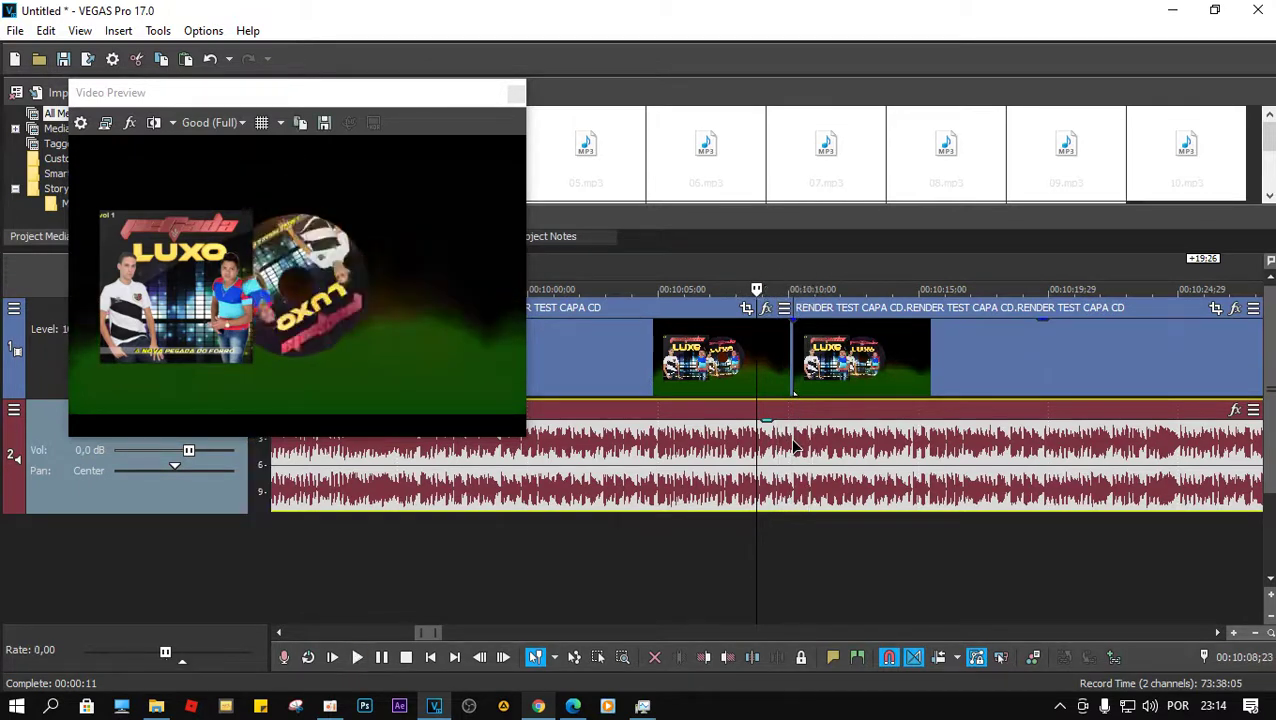
left_click(765, 455)
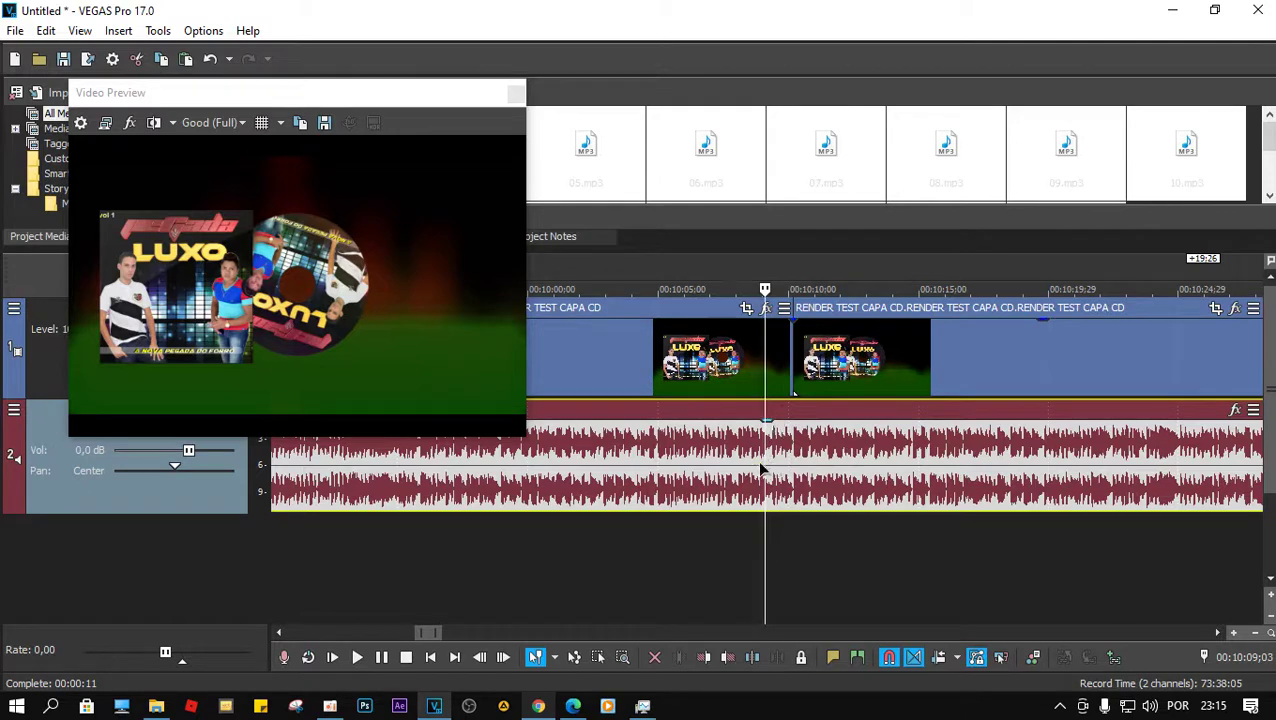
key("space")
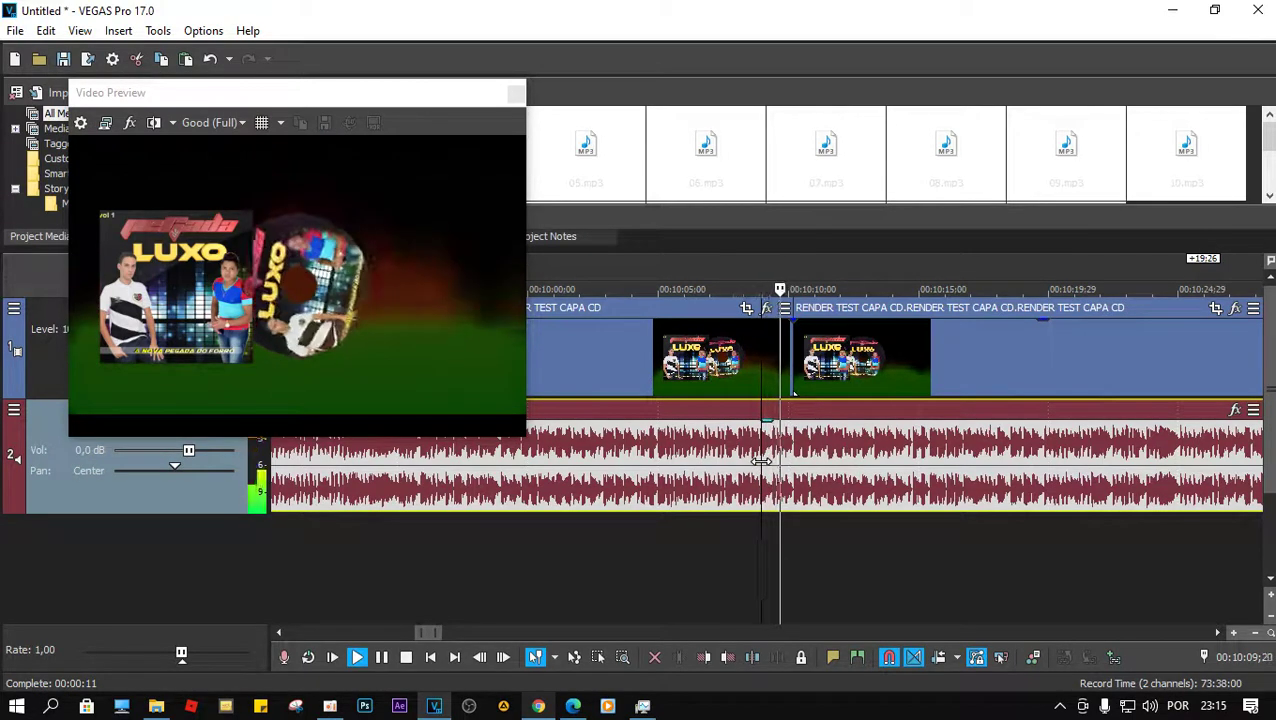
key("space")
Extend the second song 04 video piece's end by 2:16 to meet the start of song 05's video.
scroll(761, 461, "down", 3)
left_click(848, 345)
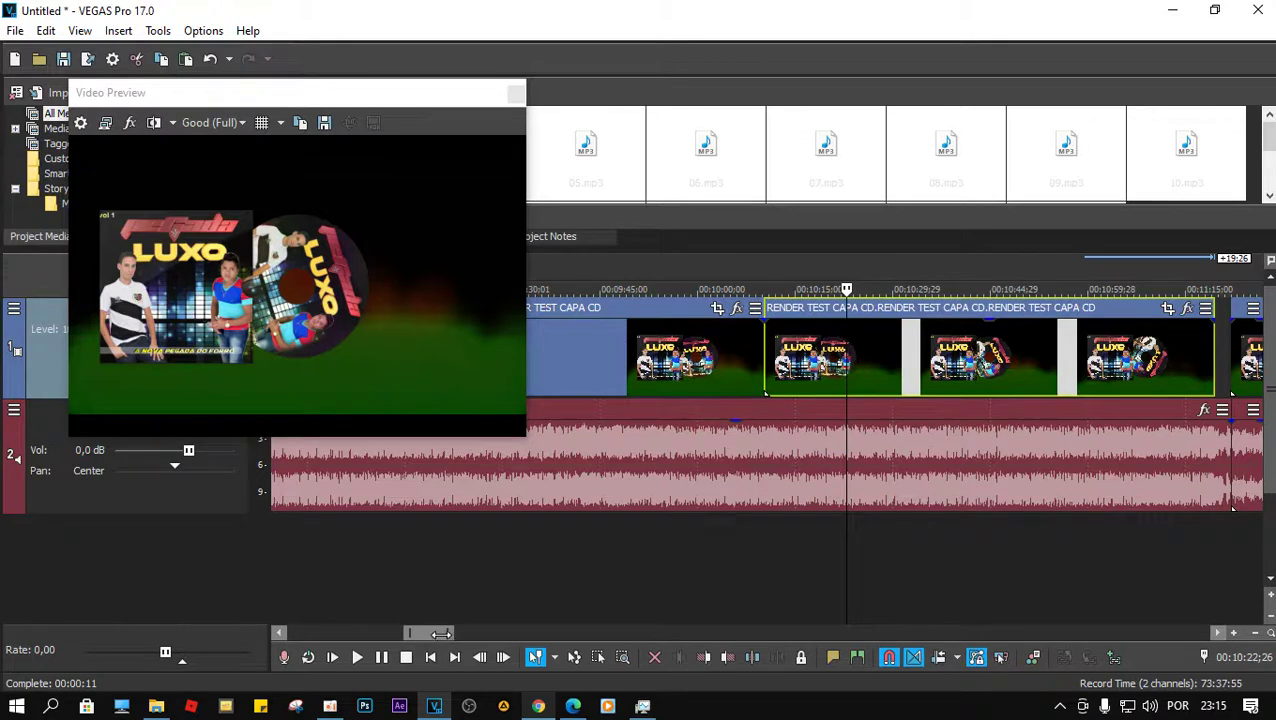
left_click_drag(1214, 352, 1225, 352)
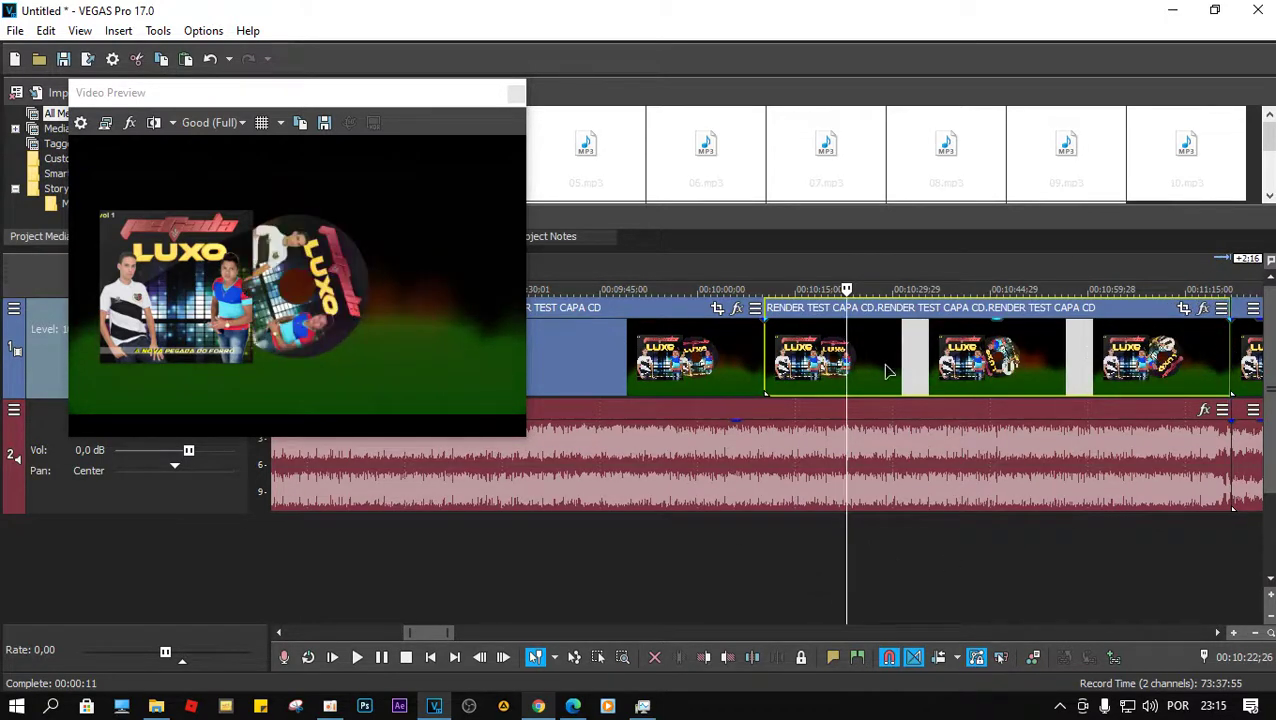
Place a copy of the second song 04 video piece directly after the song 05 video, at 00:14:02;24.
scroll(739, 464, "down", 3)
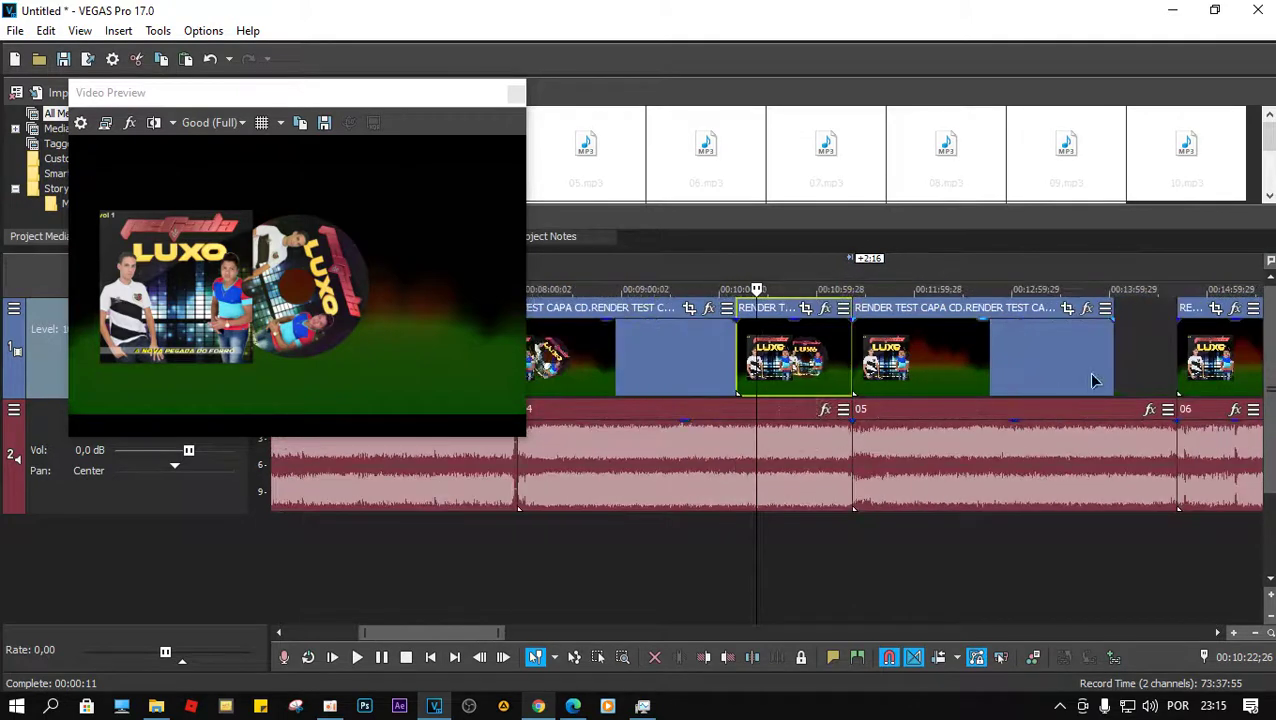
left_click(1113, 354)
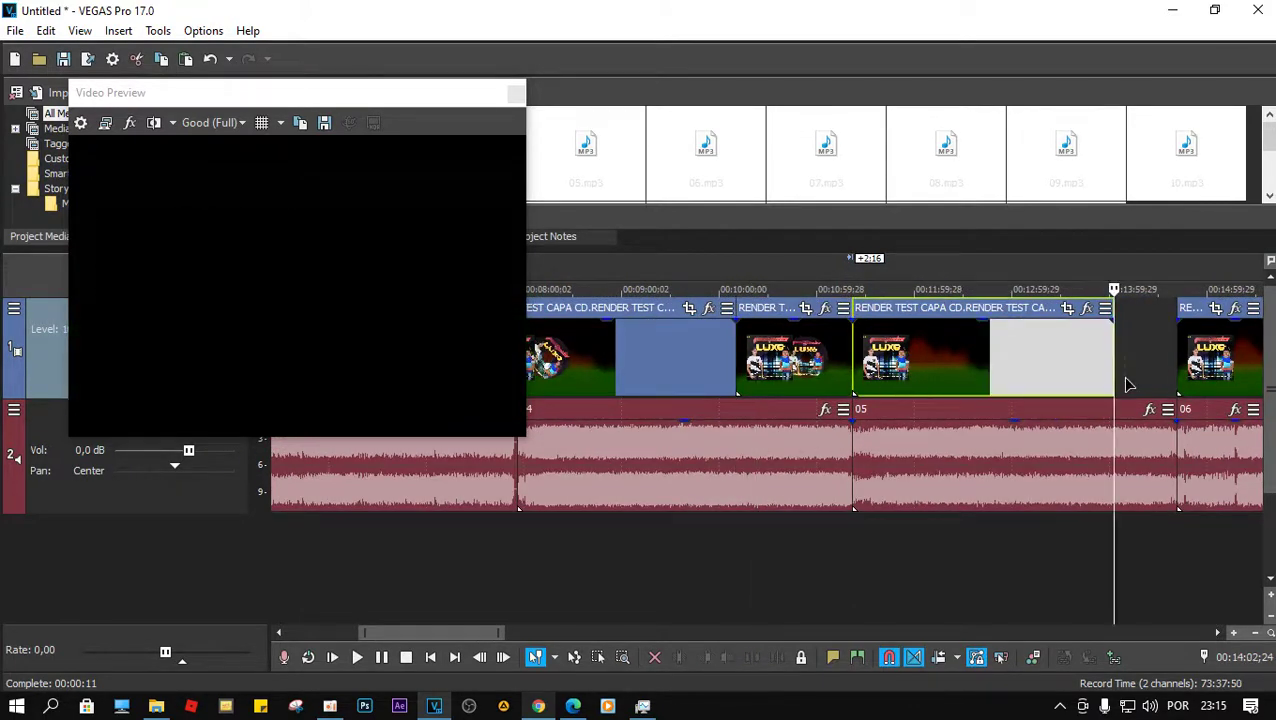
left_click(738, 368)
left_click(769, 368)
left_click(737, 350)
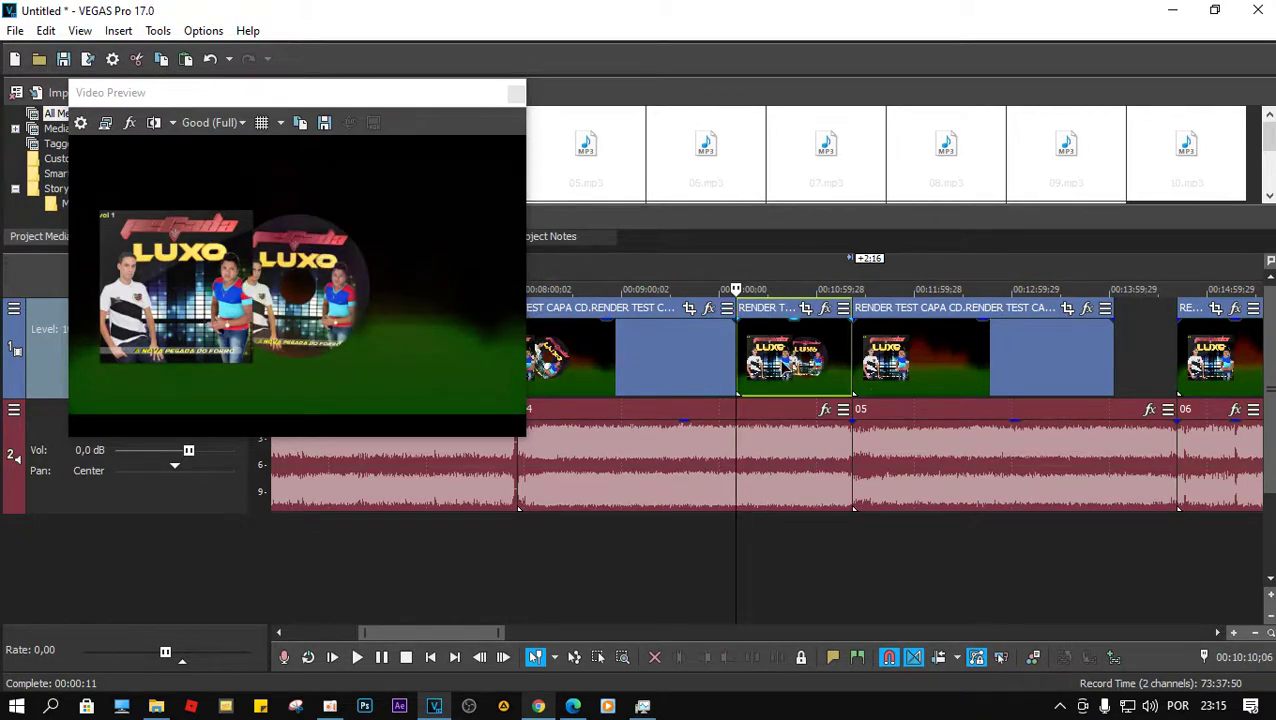
left_click(781, 366)
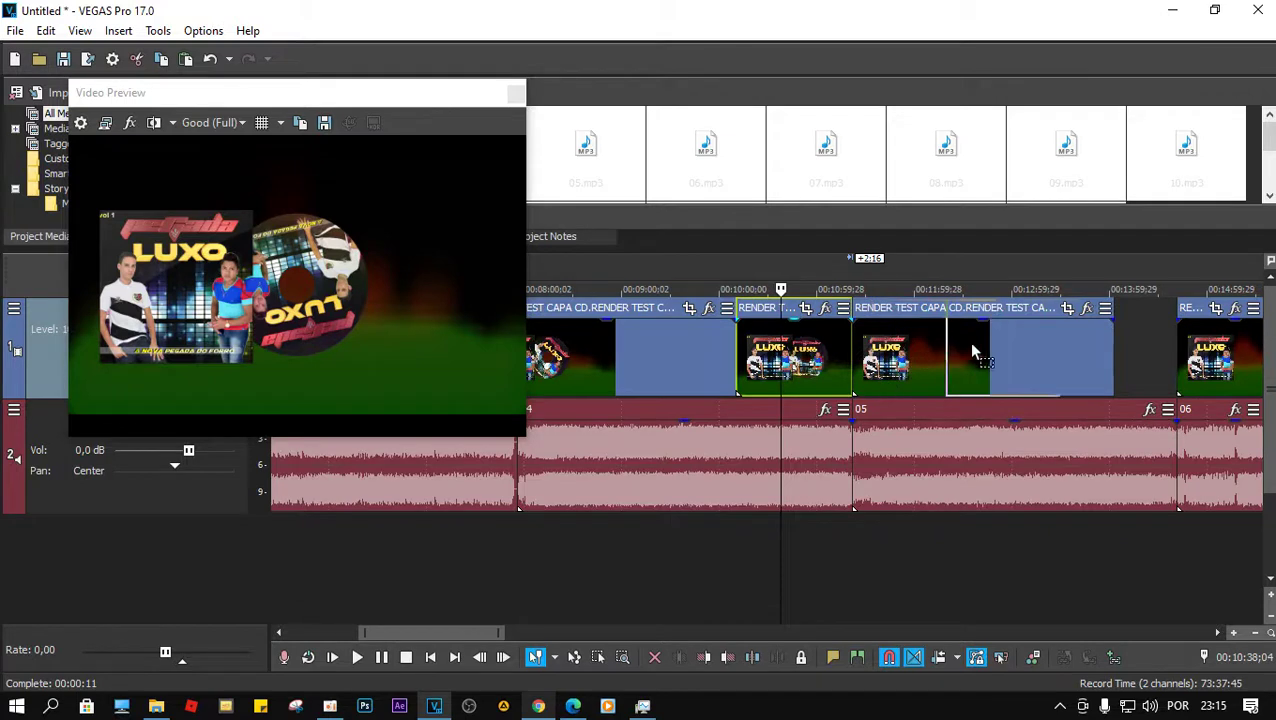
key("ctrl+v")
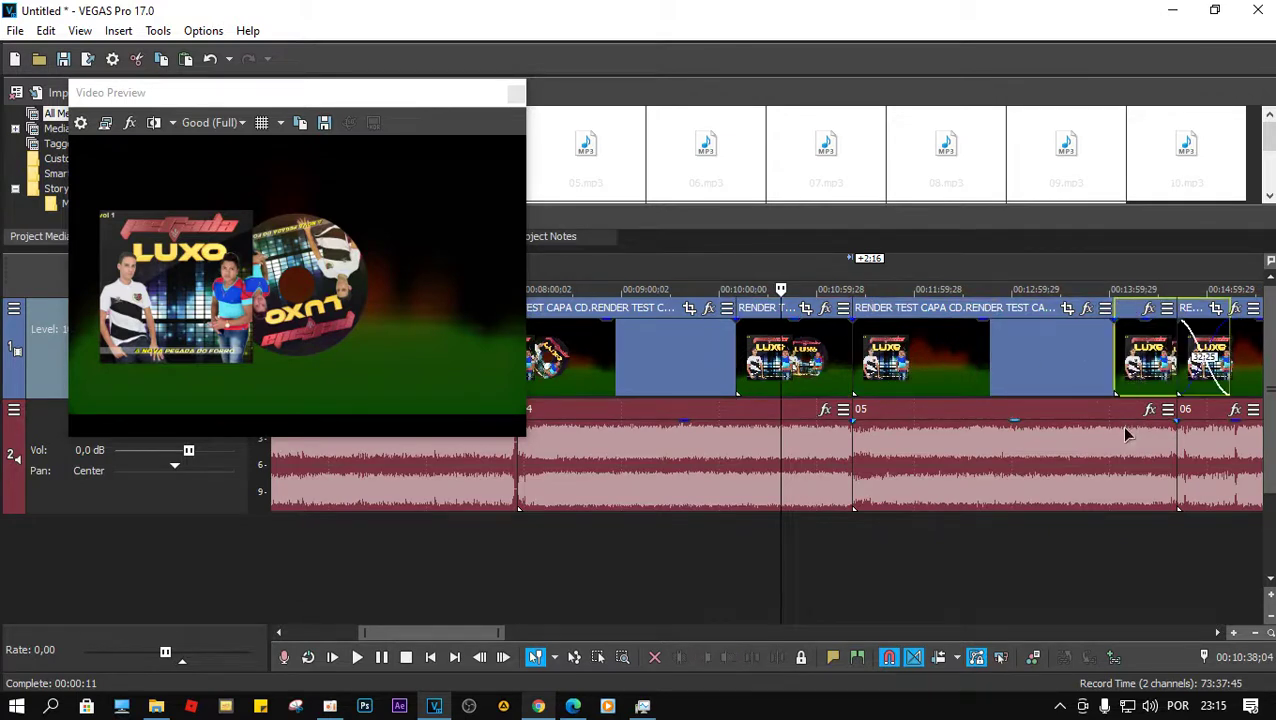
Play the end of the original song 05 video from 00:13:55;29 to check the disc's rotation before the join.
left_click(1102, 450)
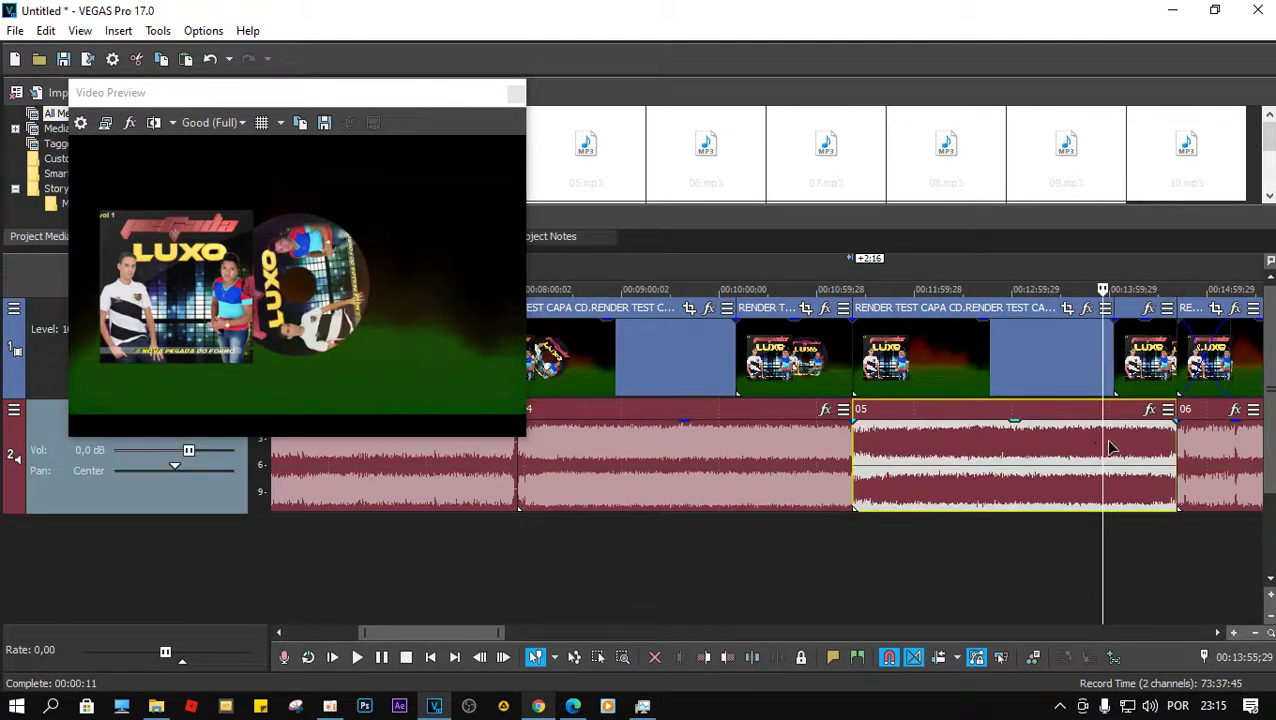
key("space")
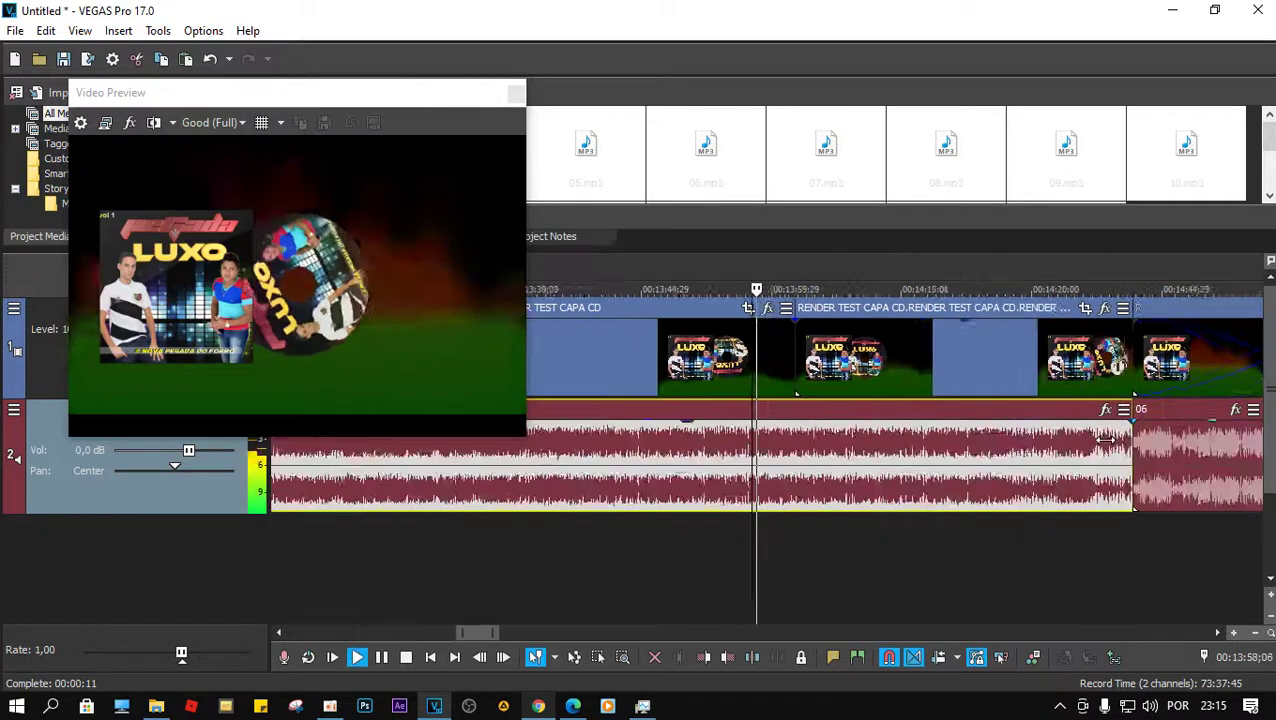
key("space")
scroll(782, 450, "up", 1)
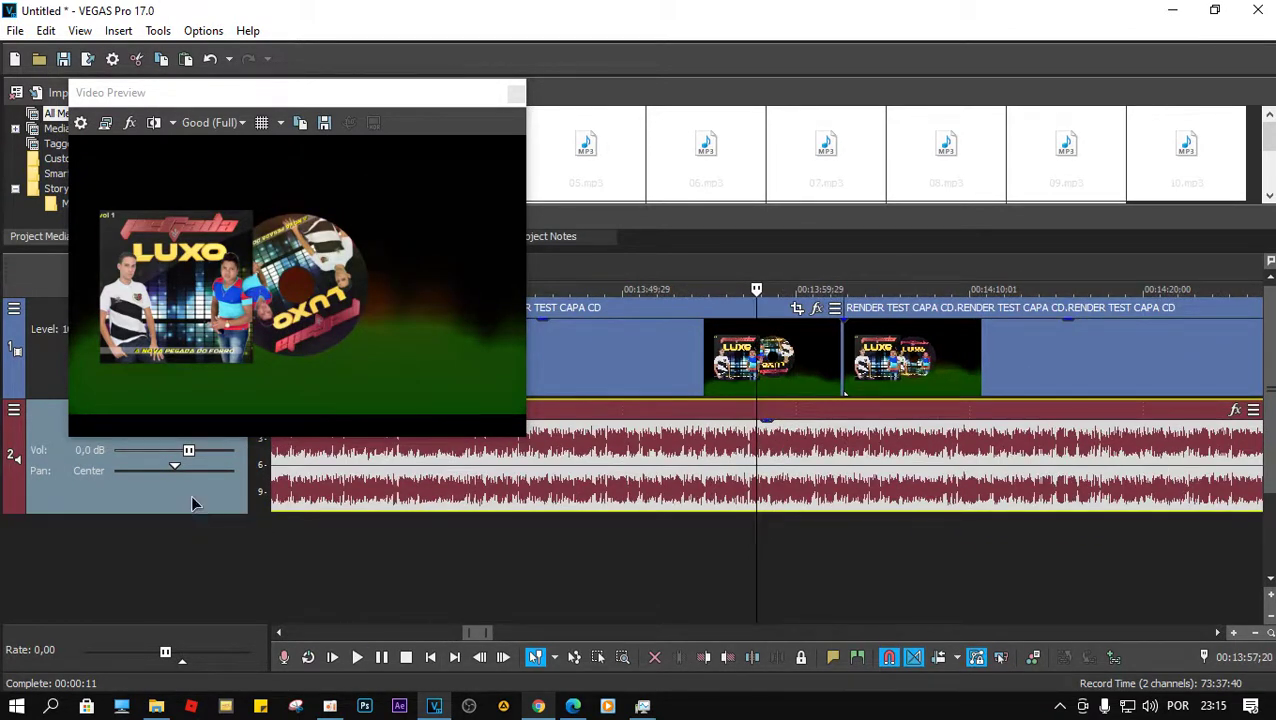
Make the video track taller and play up to the join between the two song 05 video pieces.
left_click_drag(45, 398, 50, 460)
key("space")
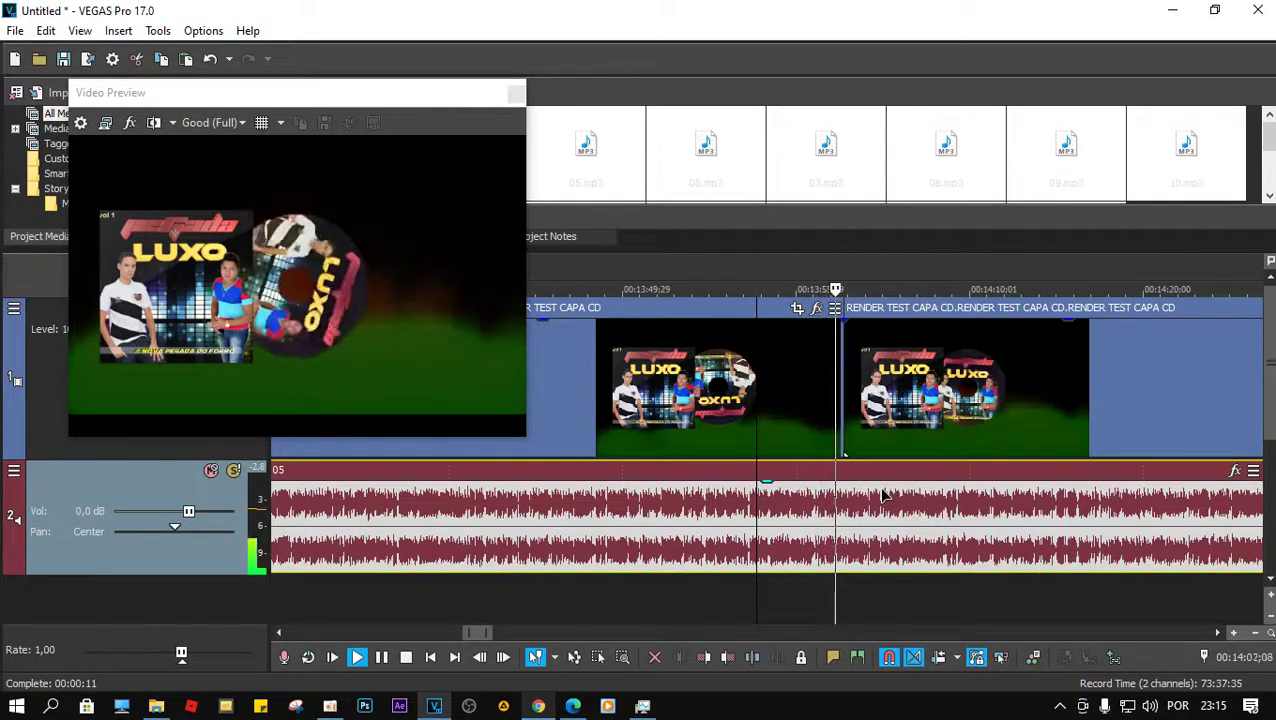
key("space")
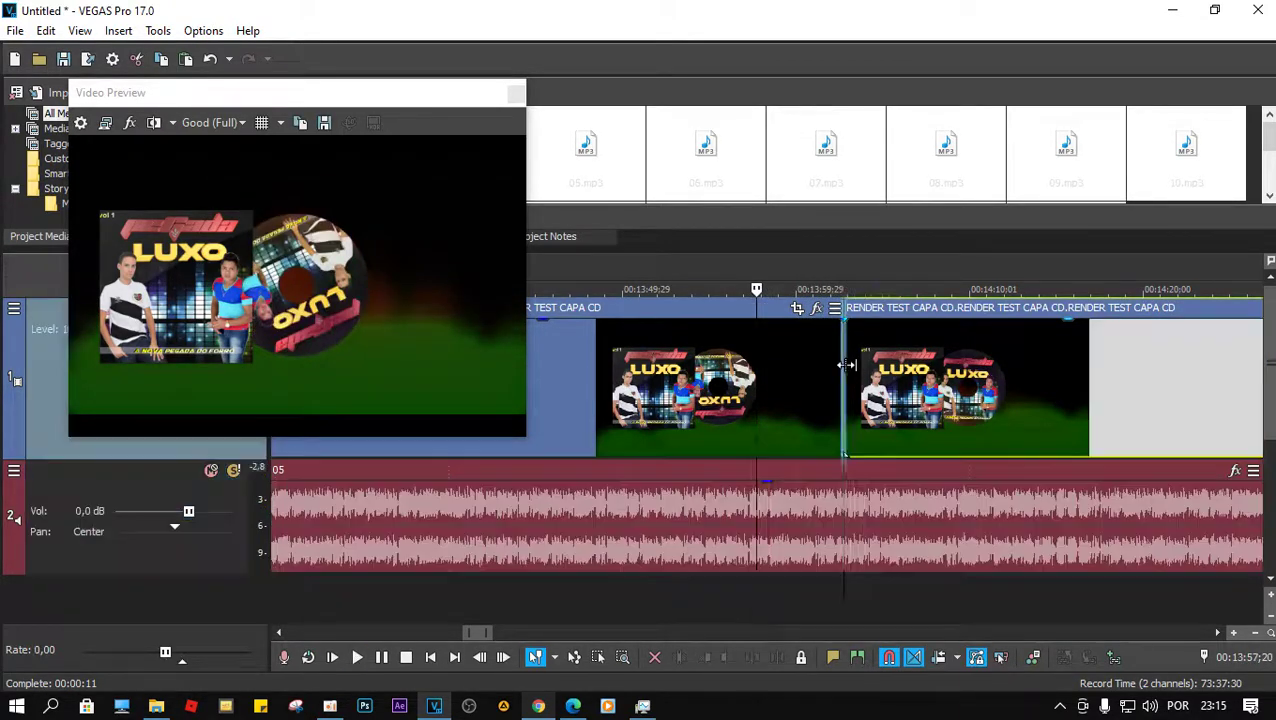
Step back from the song 05 join at 00:14:02;24 to the frame at 00:14:01;17, where the disc is upright.
left_click(845, 365)
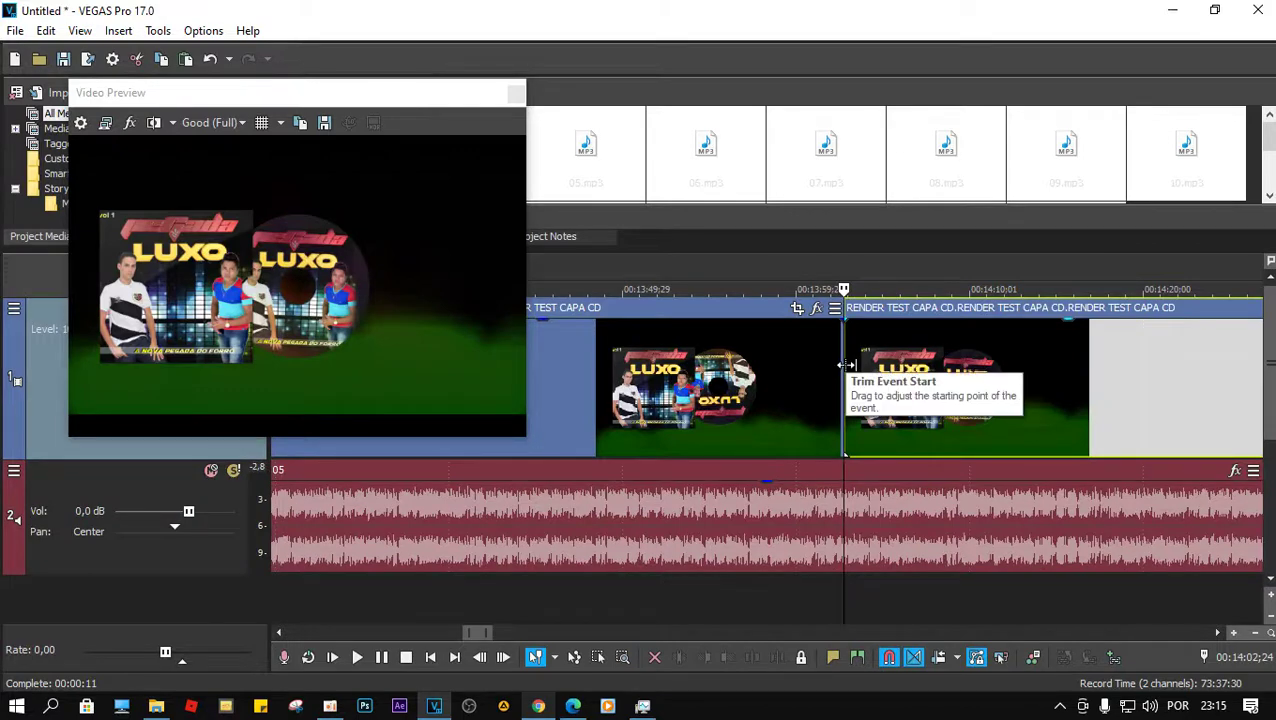
scroll(845, 366, "up", 3)
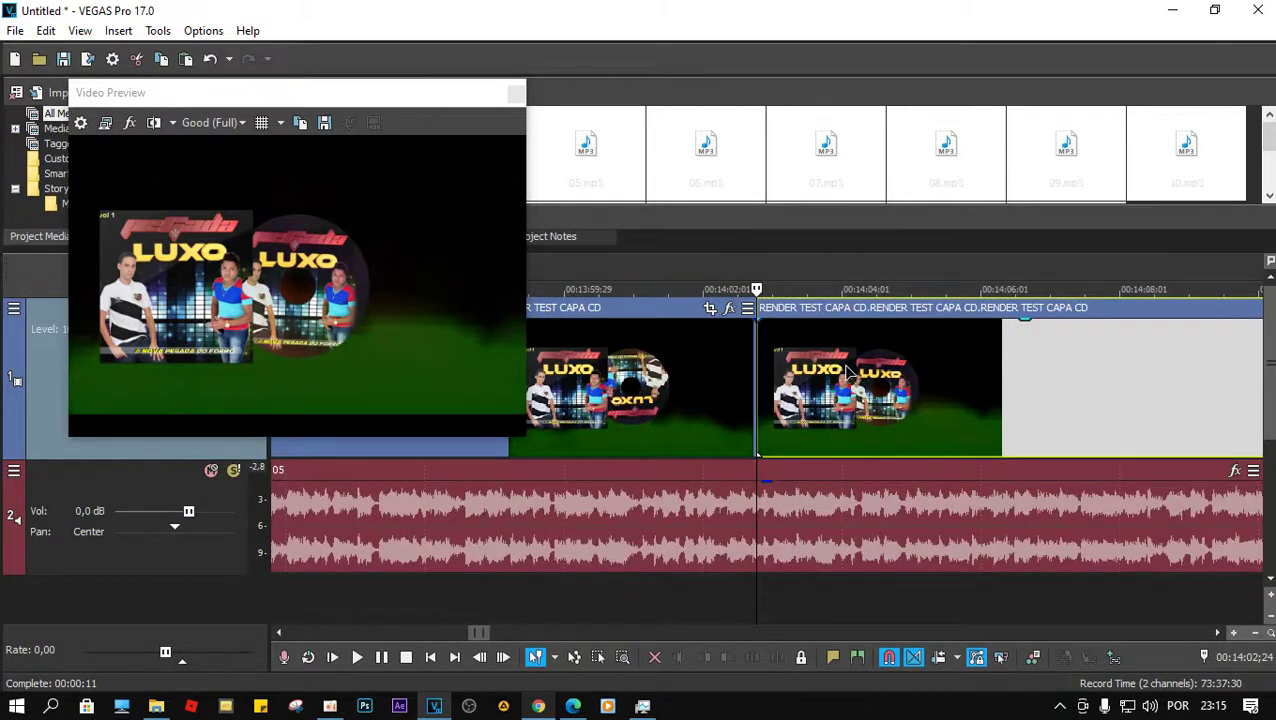
key("Left")
key("Left")
key("Left")
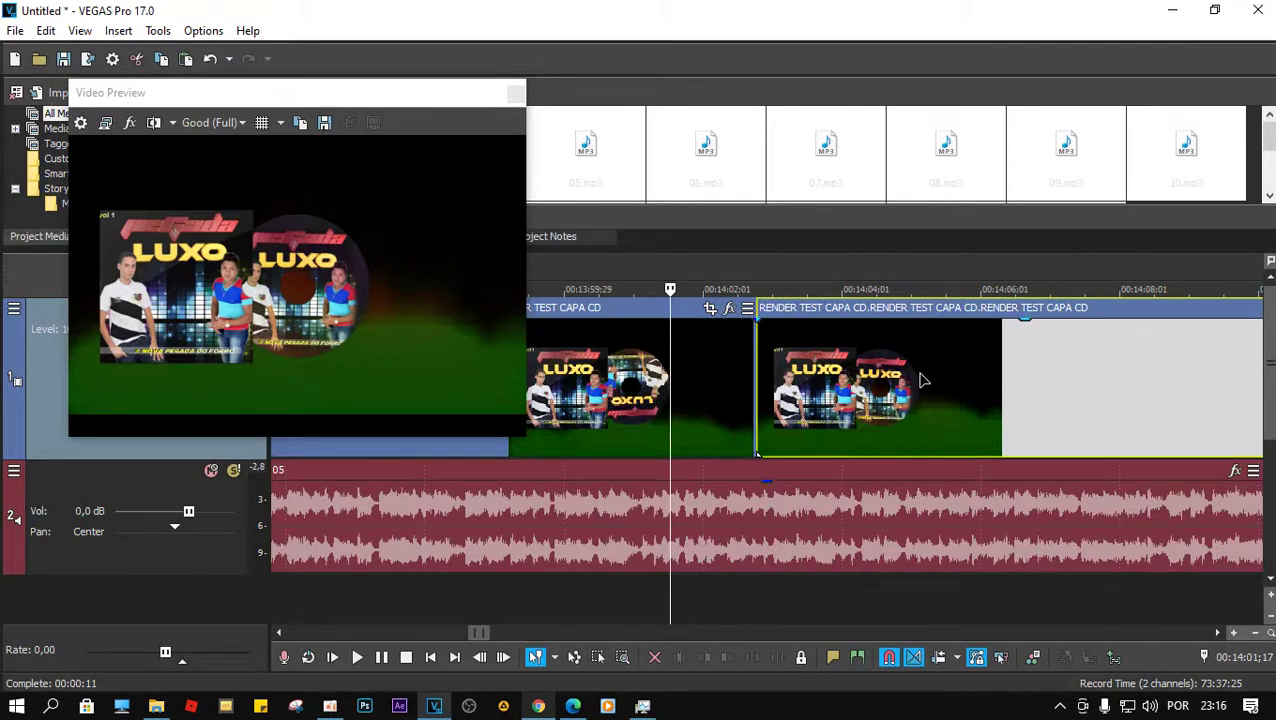
Cut the first song 05 video piece at 00:14:01;17, delete the remainder, and move the next piece against it.
left_click(670, 361)
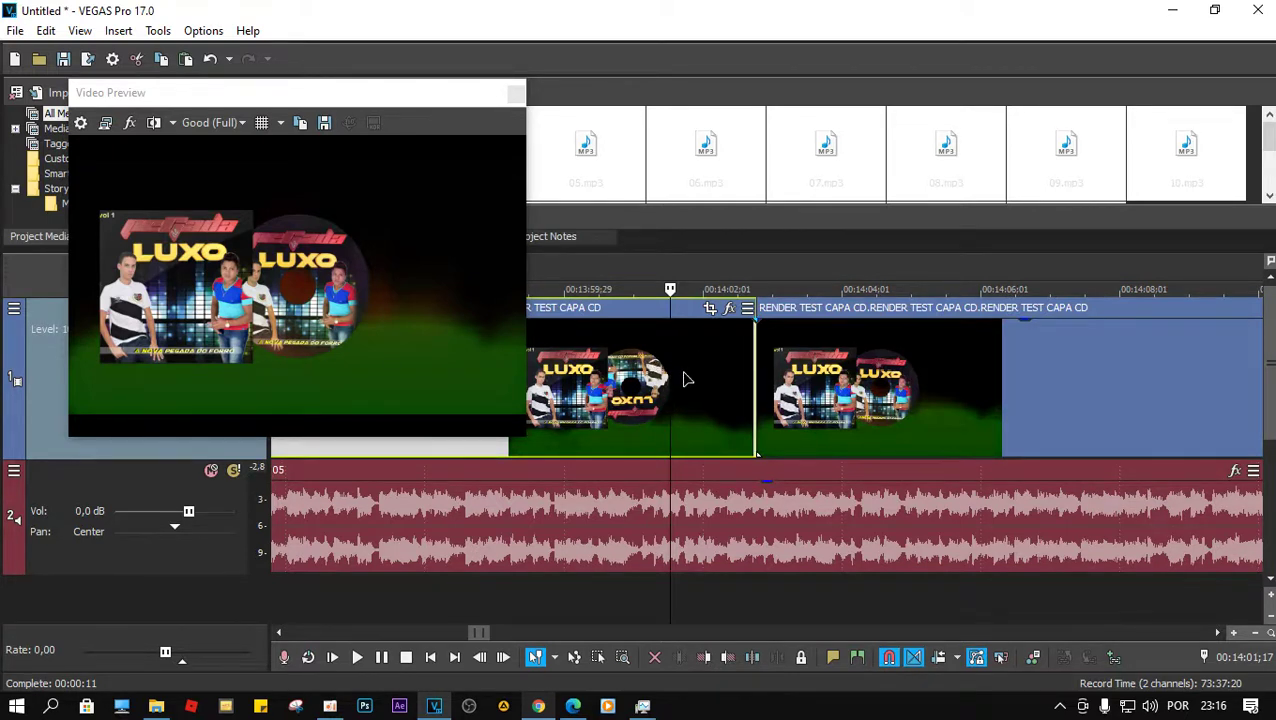
left_click(684, 380)
left_click(651, 373)
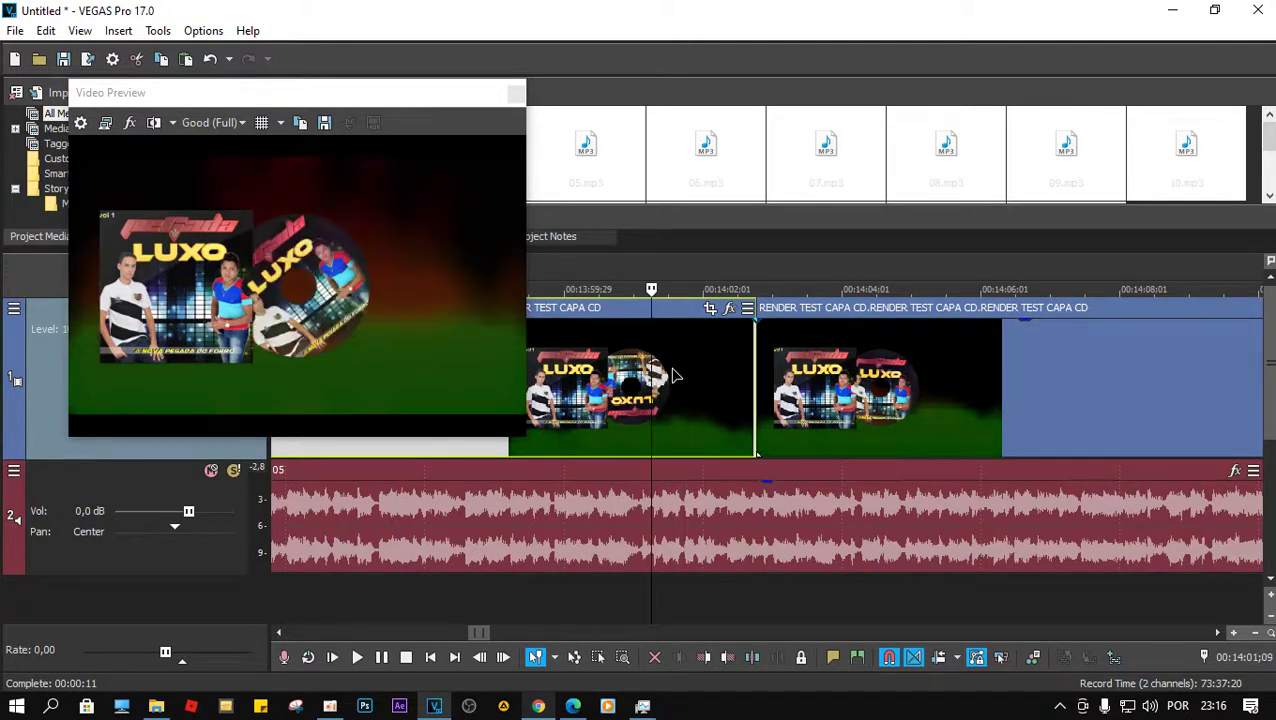
key("space")
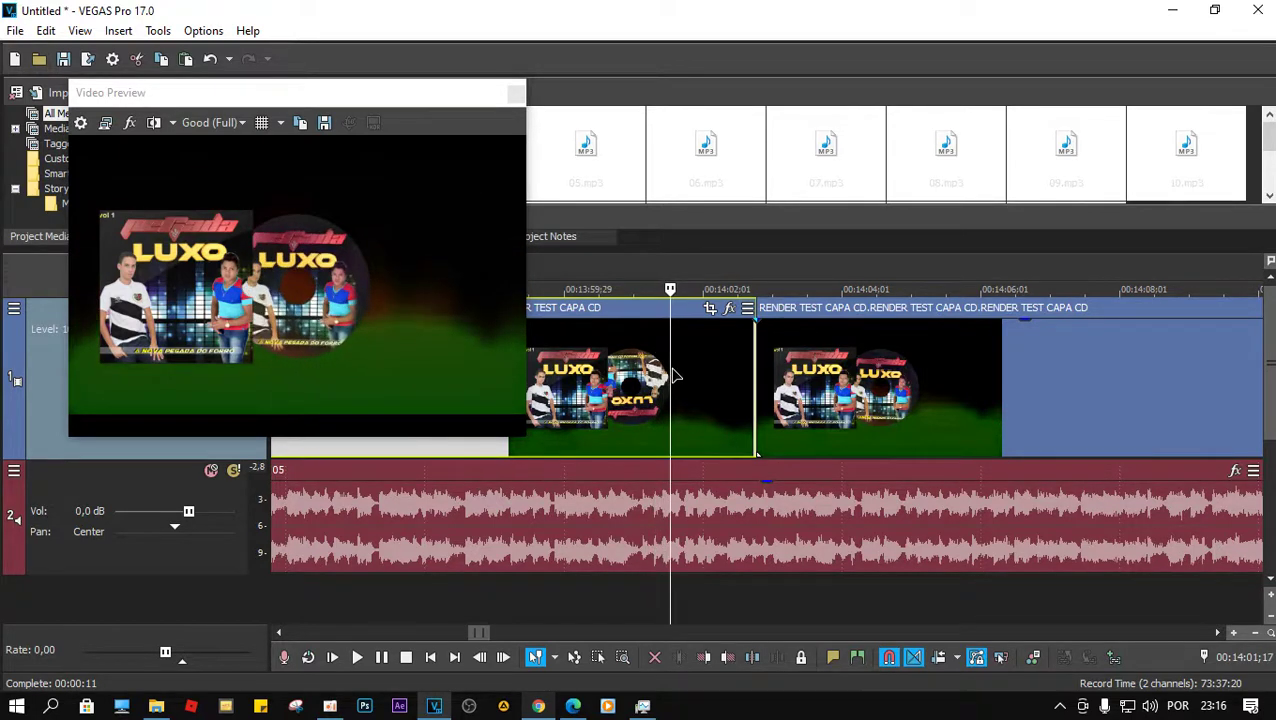
scroll(675, 375, "up", 2)
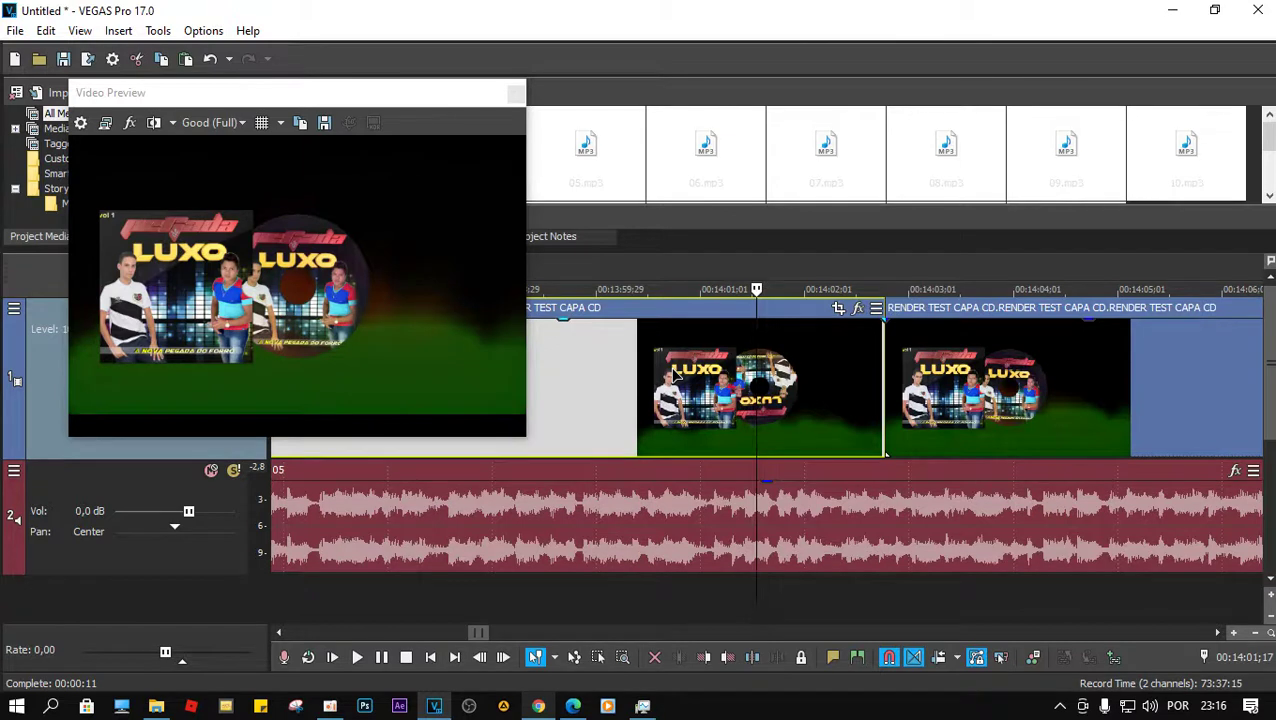
key("s")
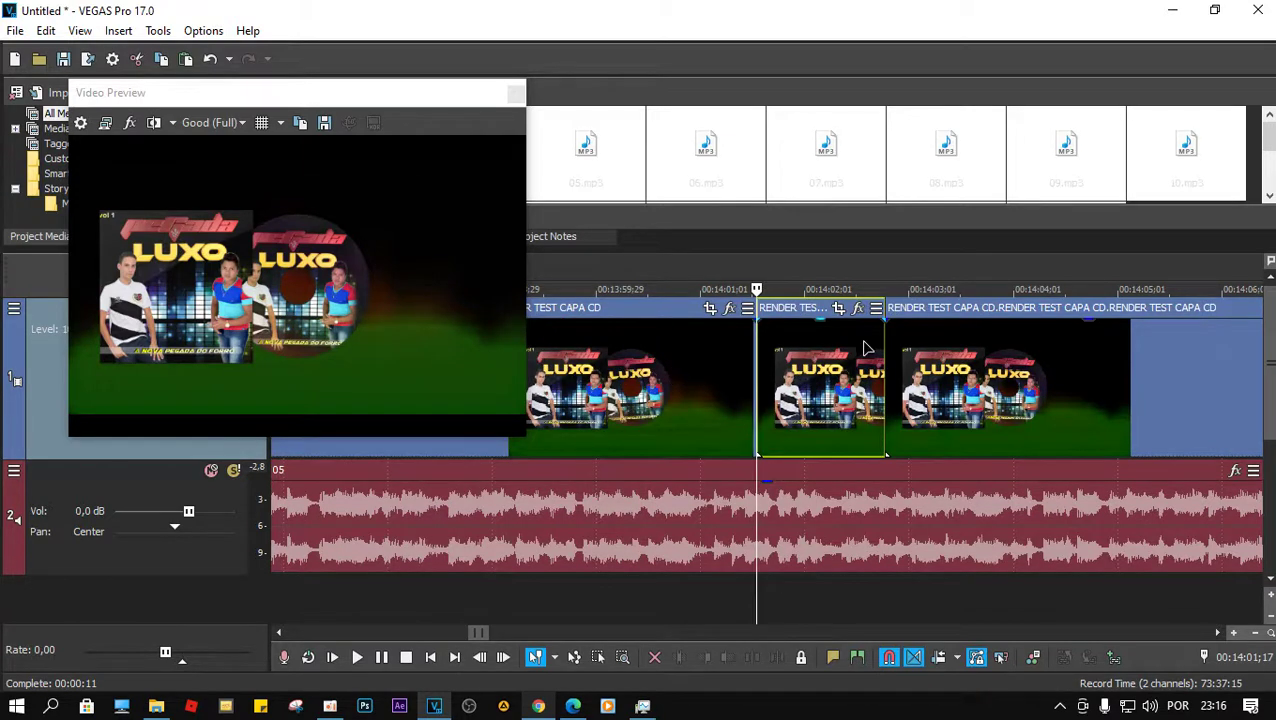
key("Delete")
left_click_drag(928, 423, 838, 405)
Play across the new join between the two song 05 video pieces to check the disc's rotation.
left_click(677, 545)
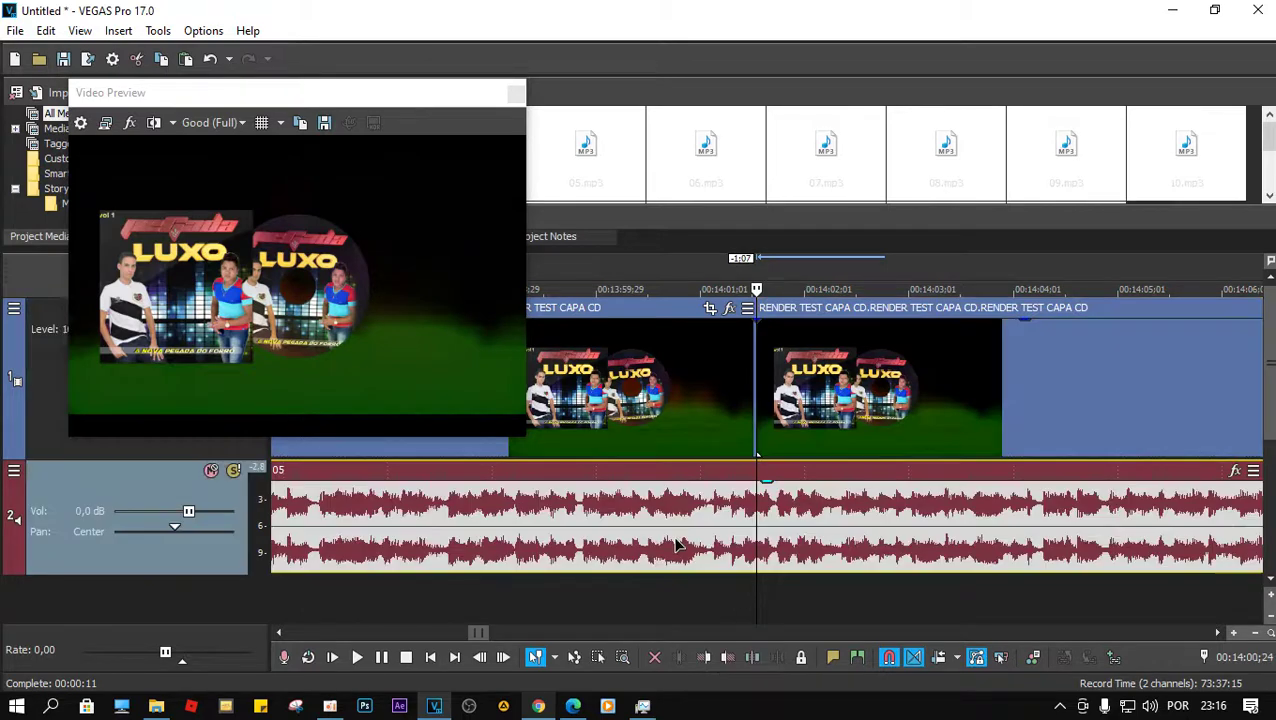
key("space")
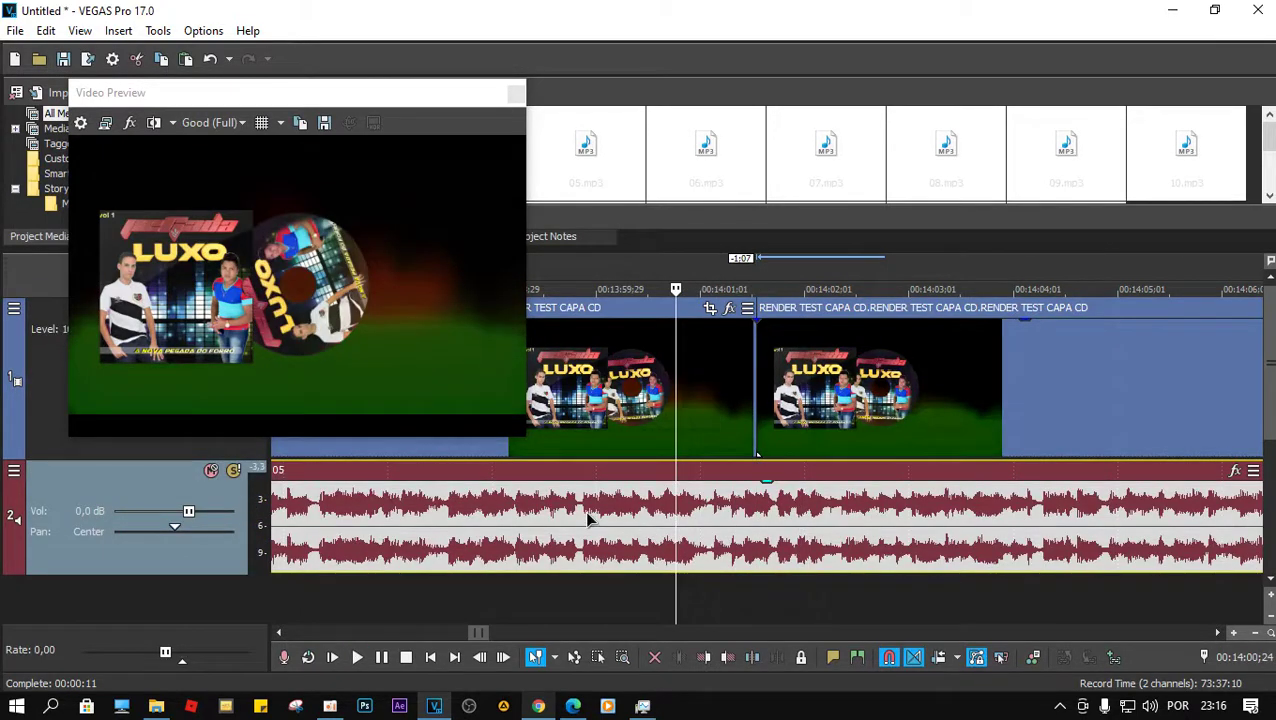
left_click(586, 515)
scroll(584, 512, "down", 3)
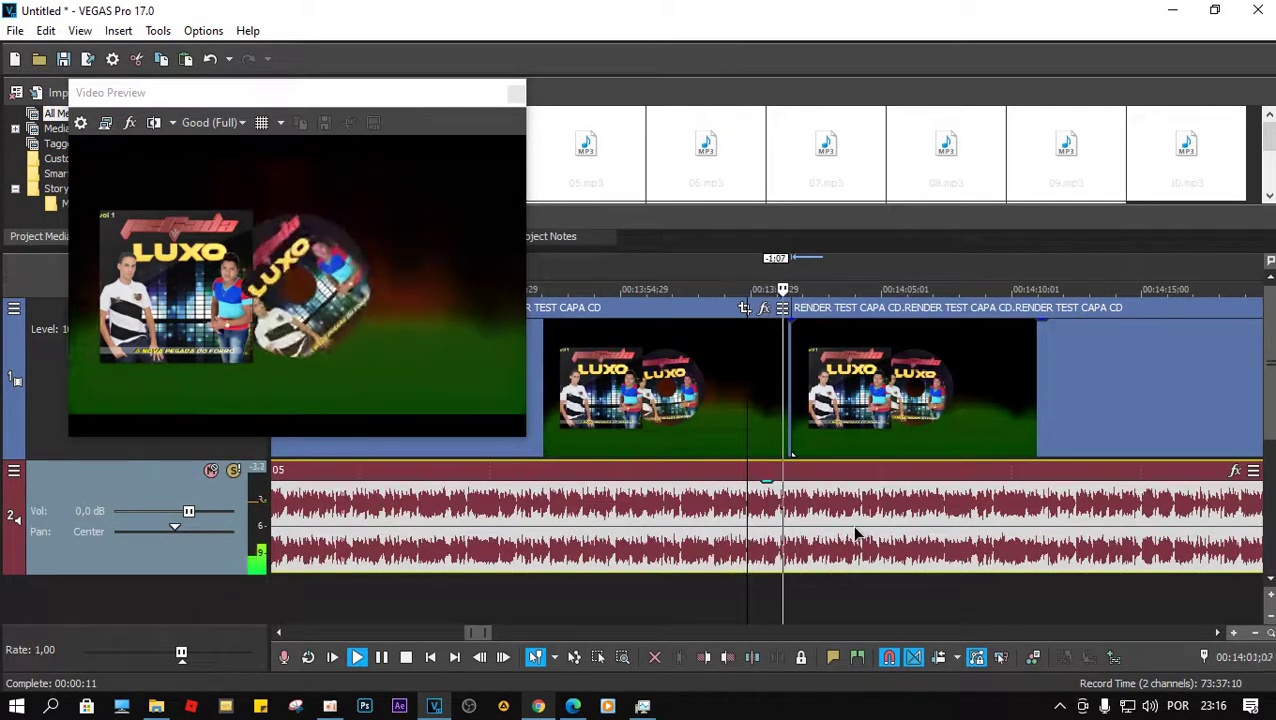
scroll(854, 533, "down", 3)
scroll(854, 533, "down", 2)
key("space")
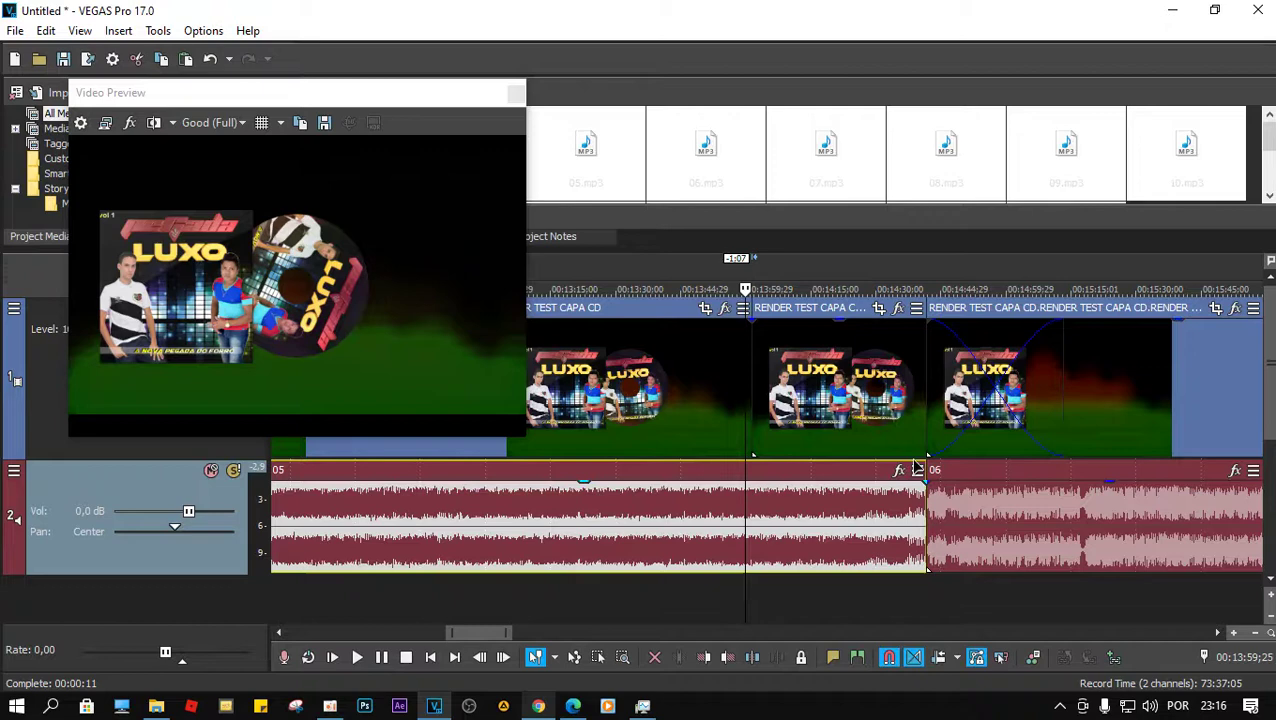
Trim the second song 05 video piece's end back to the start of song 06 and play across that transition.
left_click_drag(1060, 379, 927, 400)
left_click(922, 513)
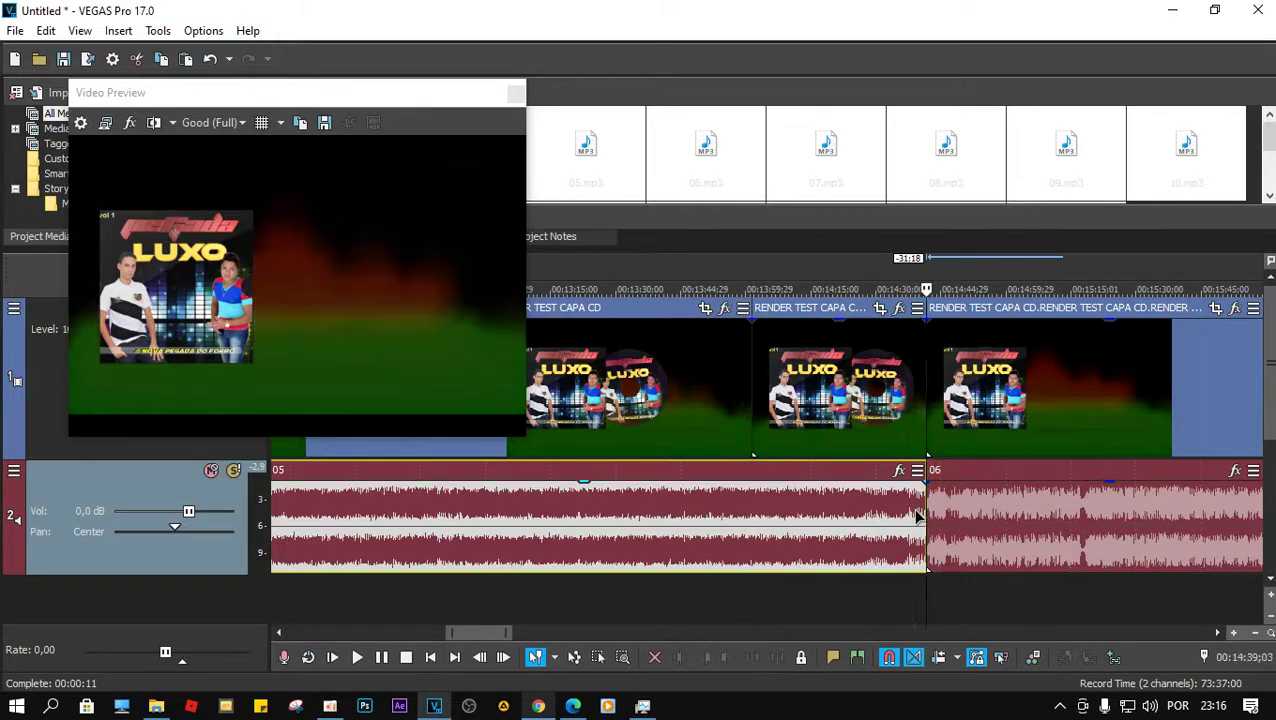
key("space")
scroll(941, 522, "up", 3)
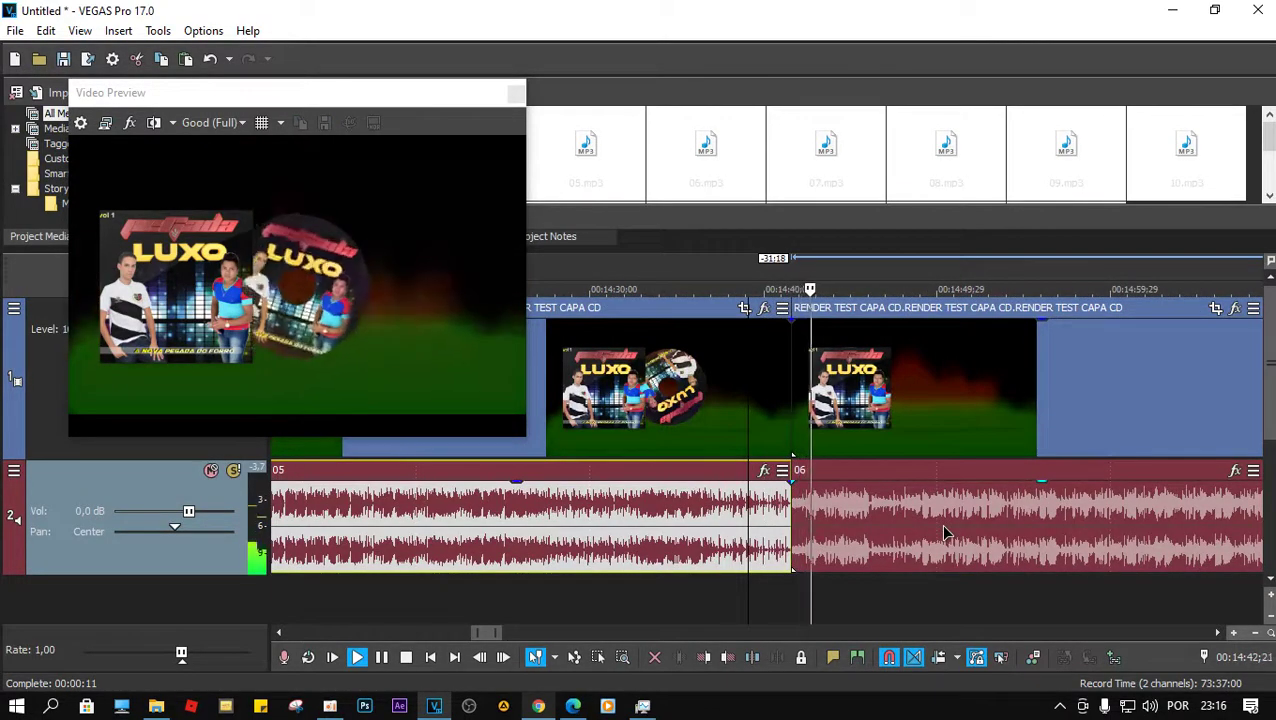
scroll(940, 523, "down", 3)
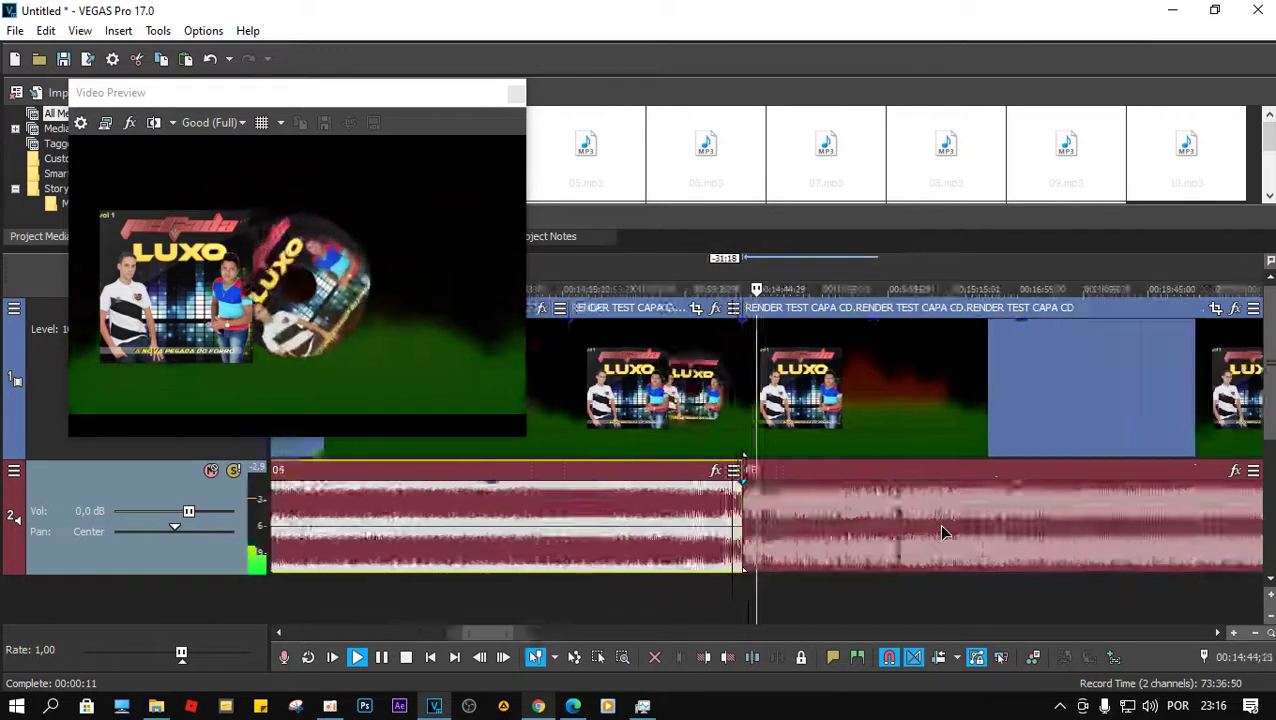
Copy the short song 05 video piece to the end of song 06 and butt it against the first song 06 video piece.
scroll(938, 523, "down", 2)
key("space")
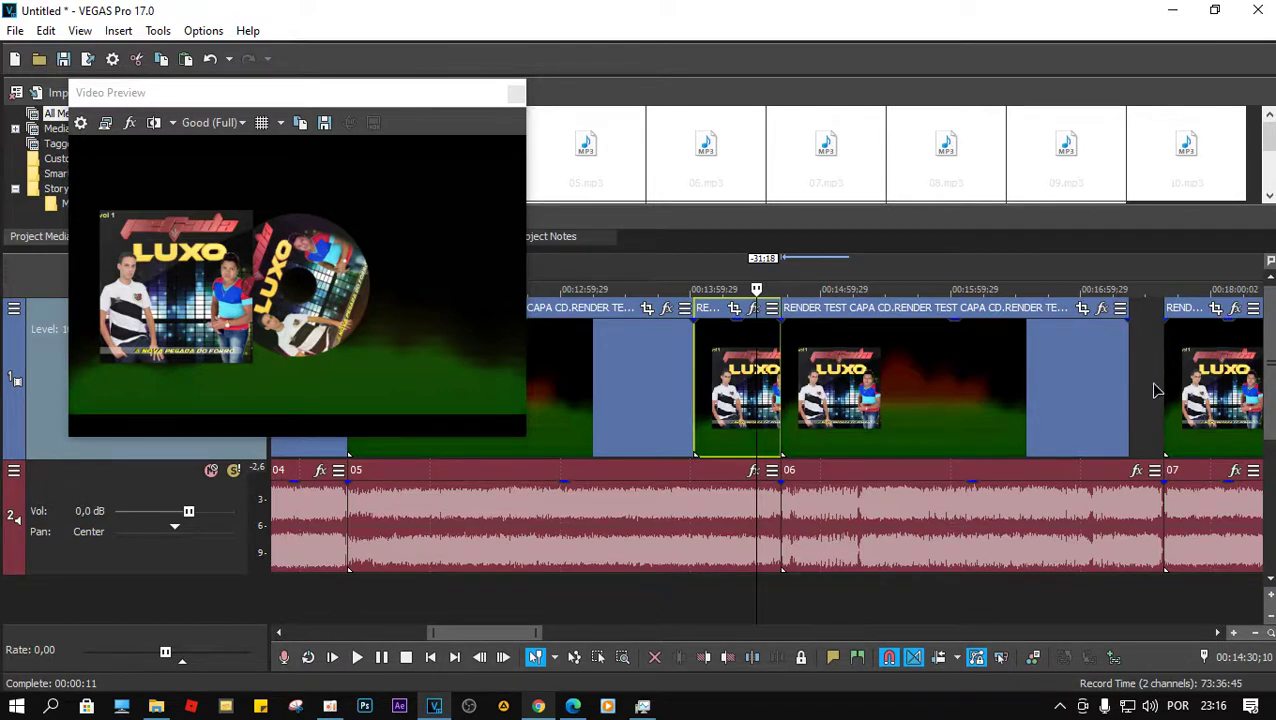
left_click_drag(735, 372, 1150, 382)
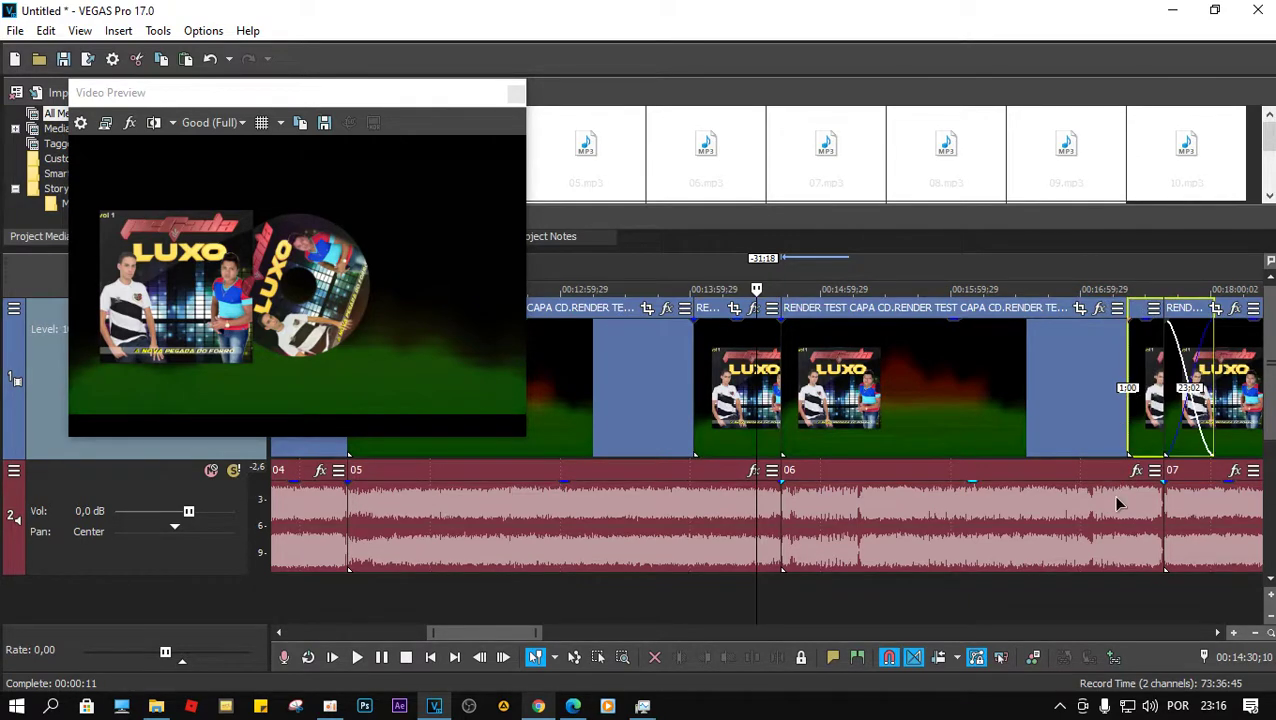
left_click(1118, 504)
scroll(1118, 504, "up", 8)
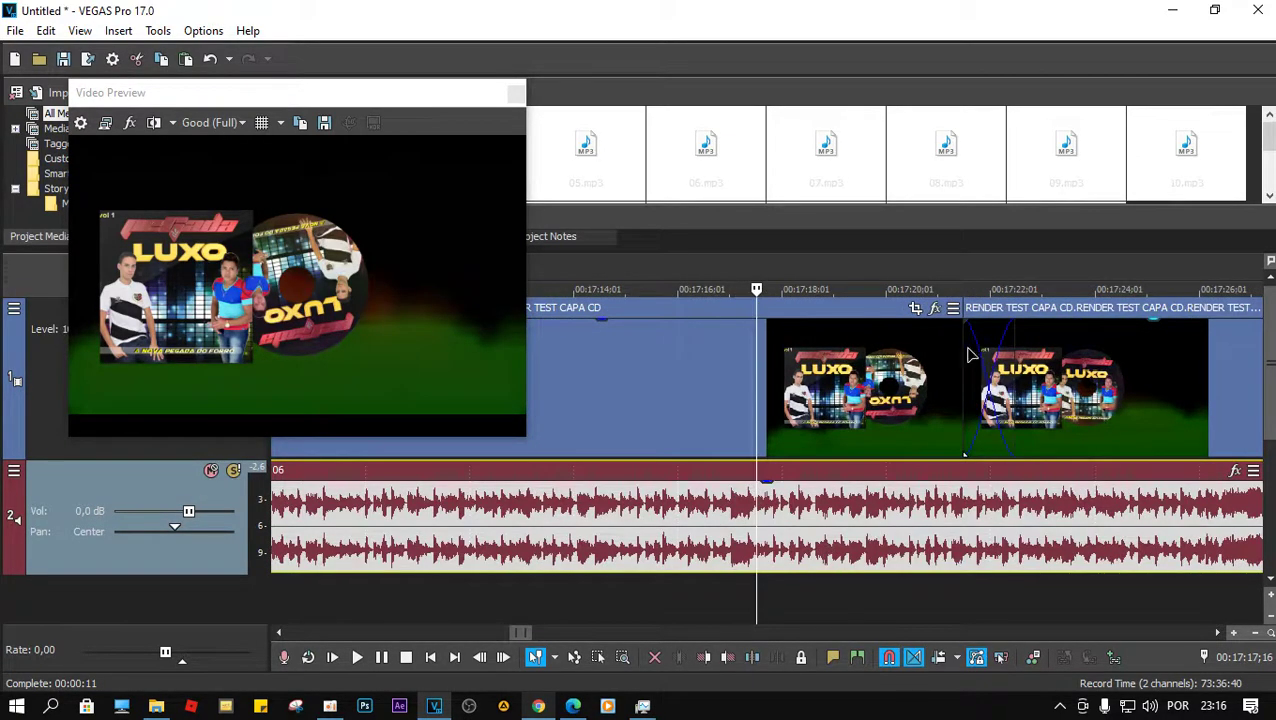
left_click_drag(1087, 385, 1130, 381)
Play around the join between the two song 06 video pieces to check the disc's rotation.
key("space")
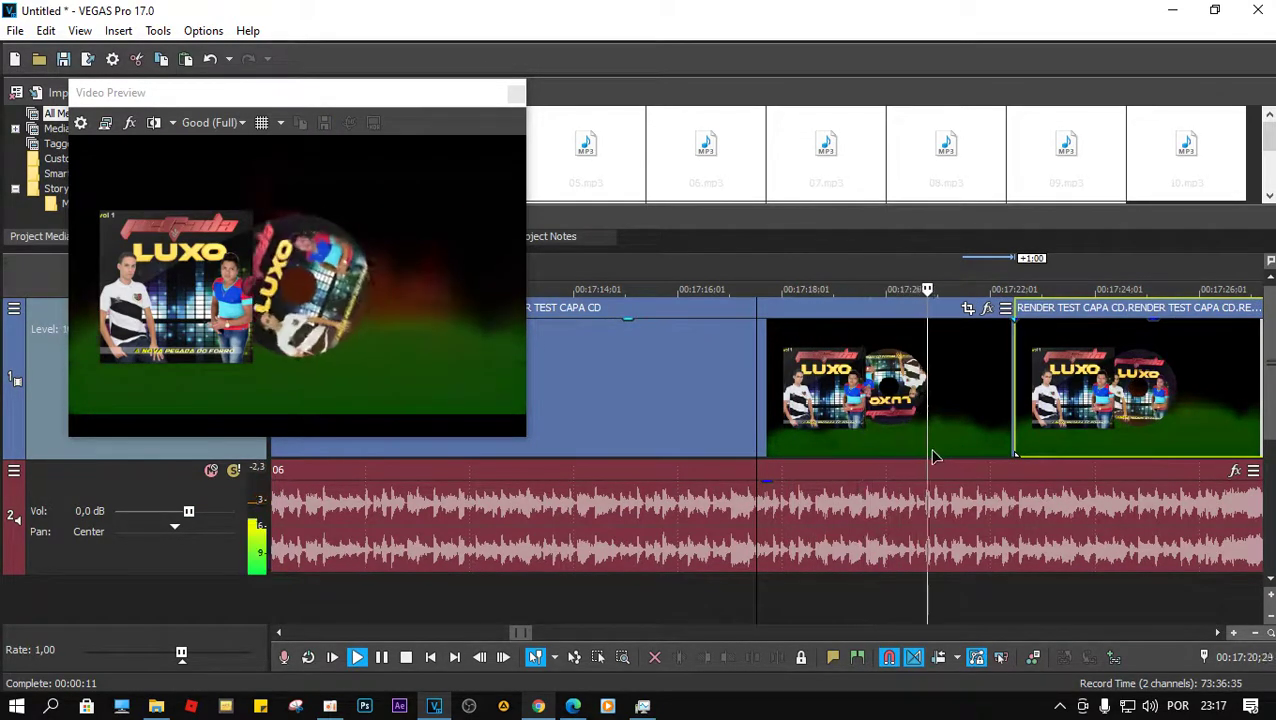
key("space")
left_click(985, 505)
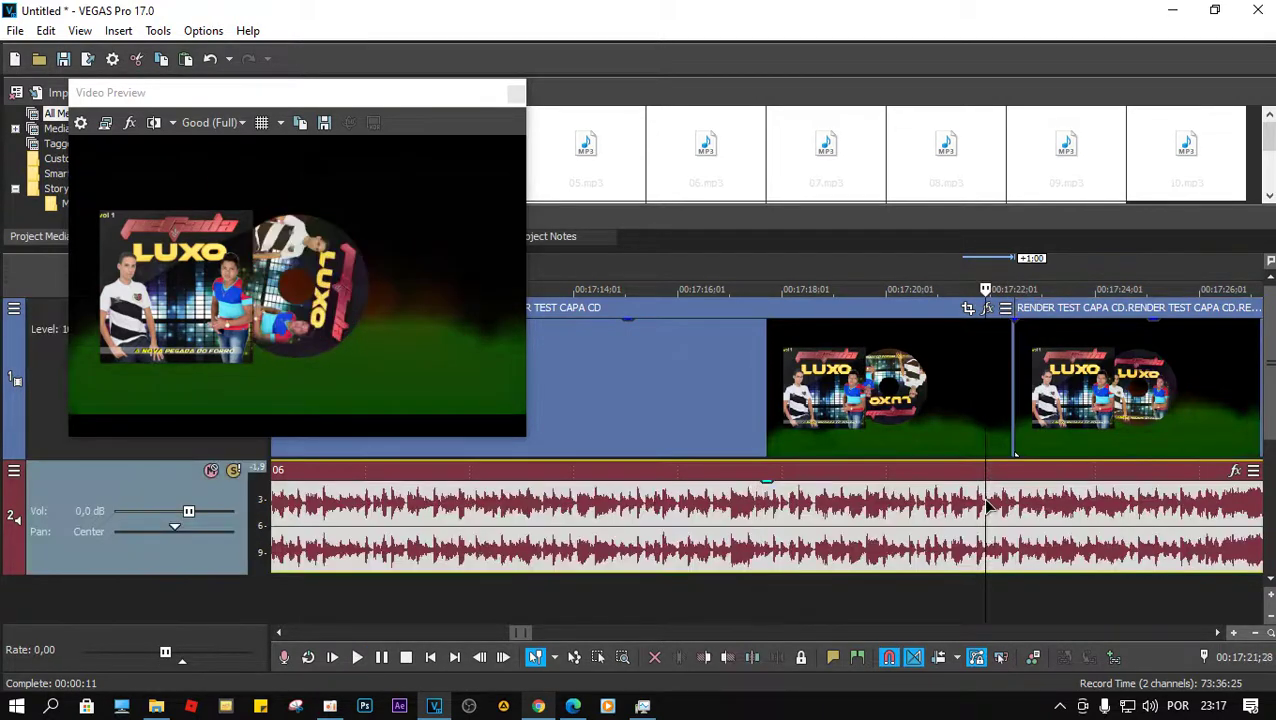
scroll(985, 498, "up", 4)
scroll(985, 498, "down", 1)
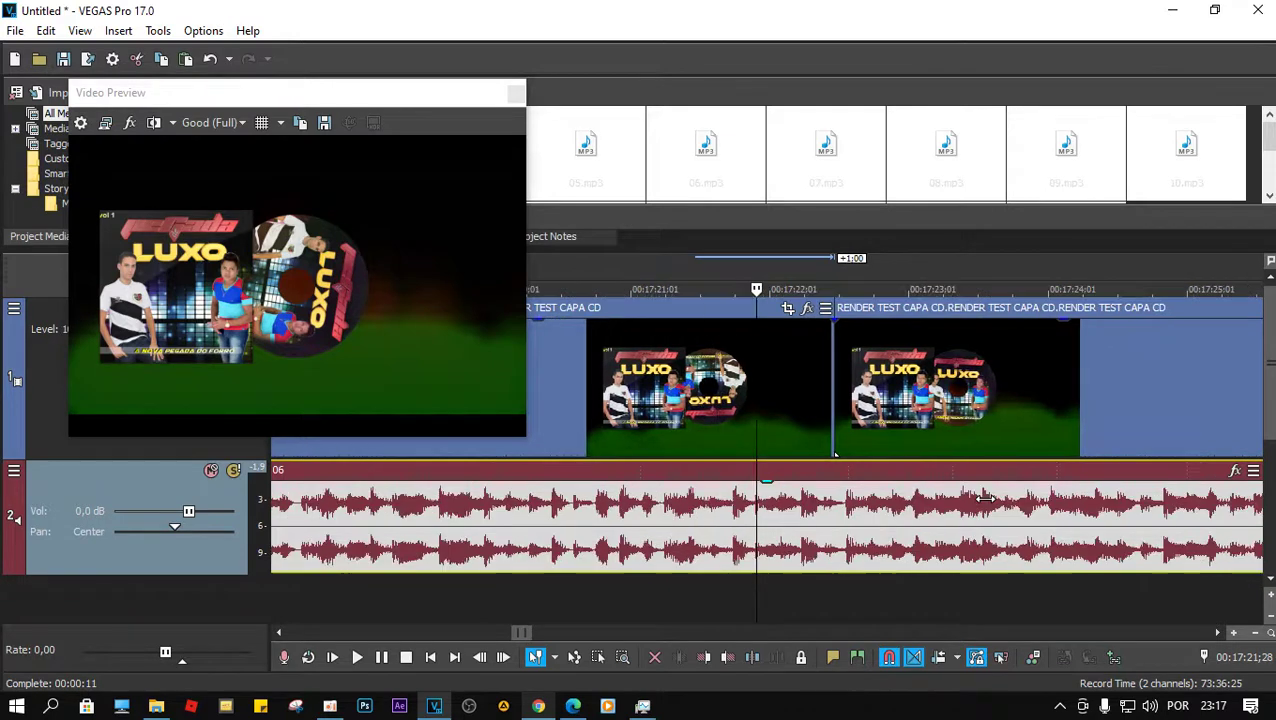
left_click(590, 530)
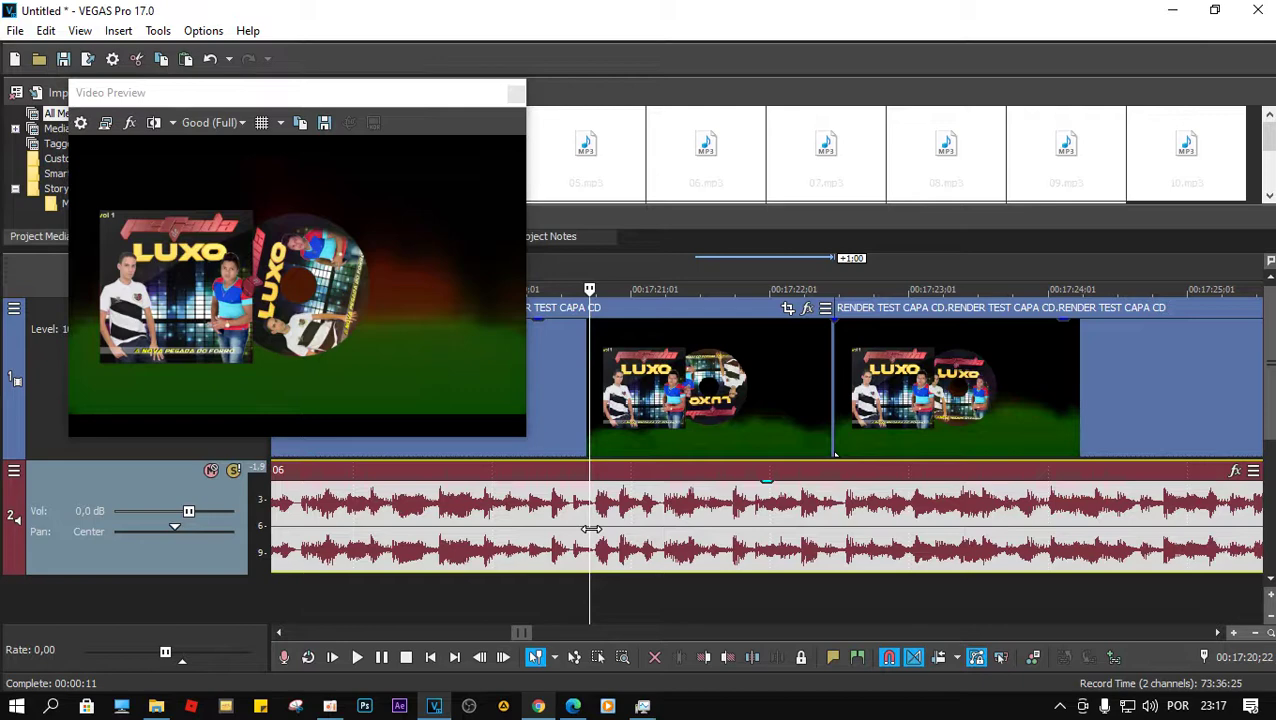
key("space")
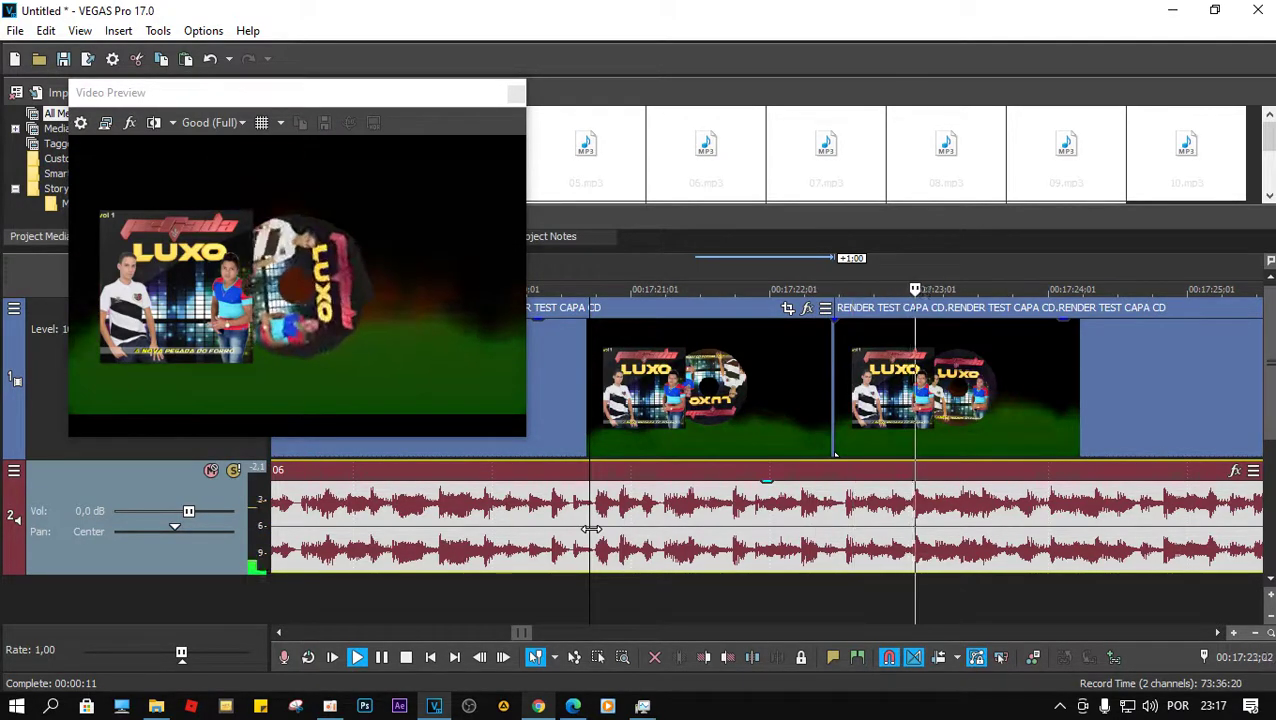
key("space")
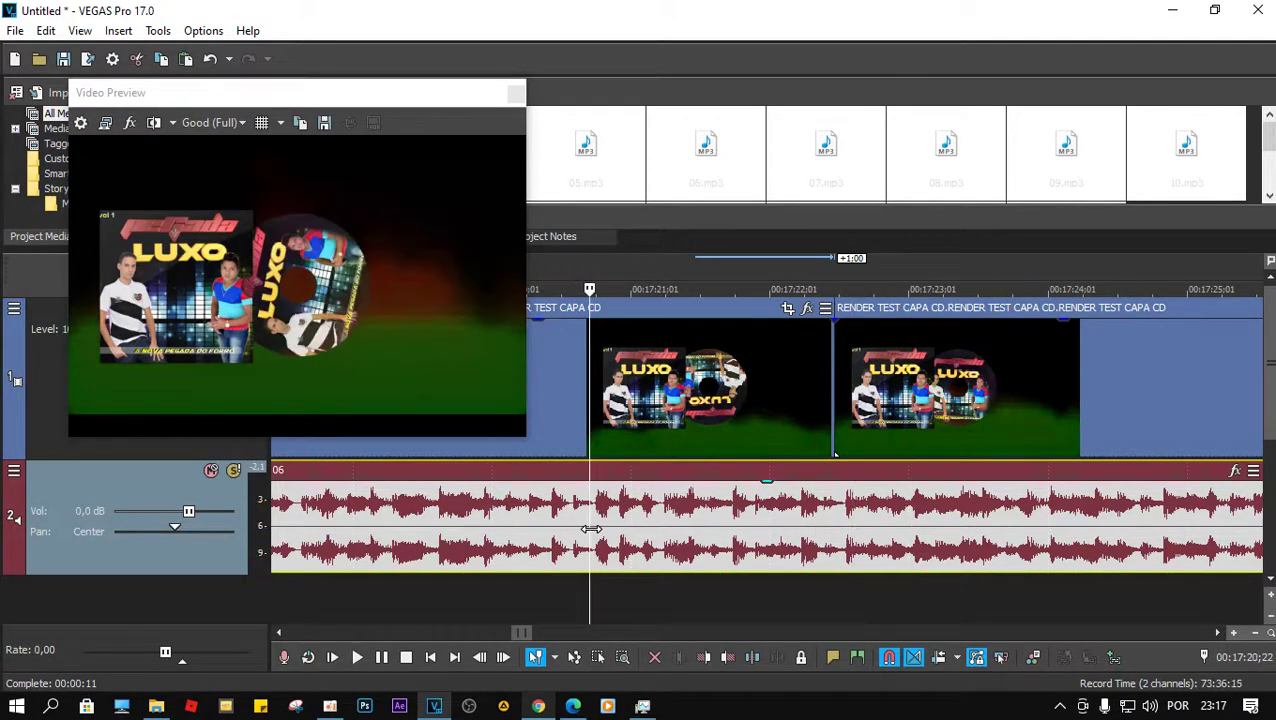
Cut the first song 06 video piece at 00:17:21;08, where the disc is upright, delete the remainder, and move the next piece against it.
left_click(558, 400)
key("space")
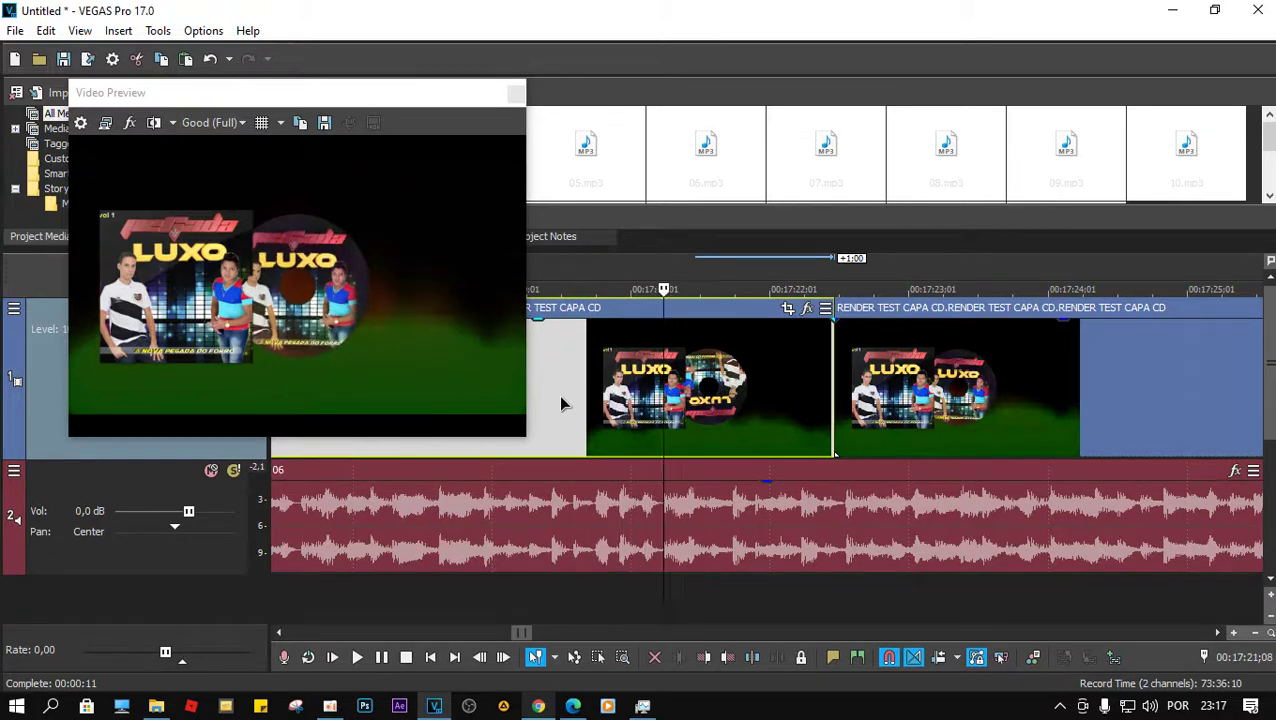
key("s")
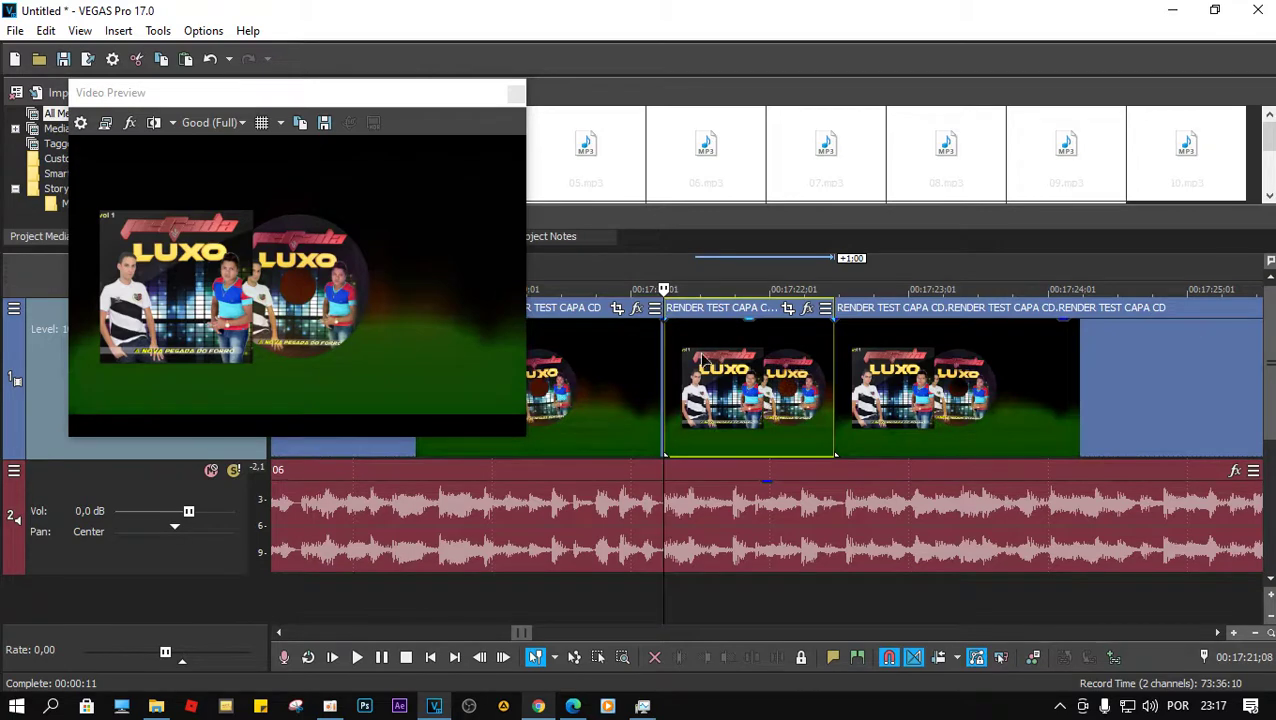
key("Delete")
left_click_drag(926, 400, 756, 400)
Play across the new song 06 join and trim the second video piece's end back to the start of song 07.
left_click(620, 530)
key("space")
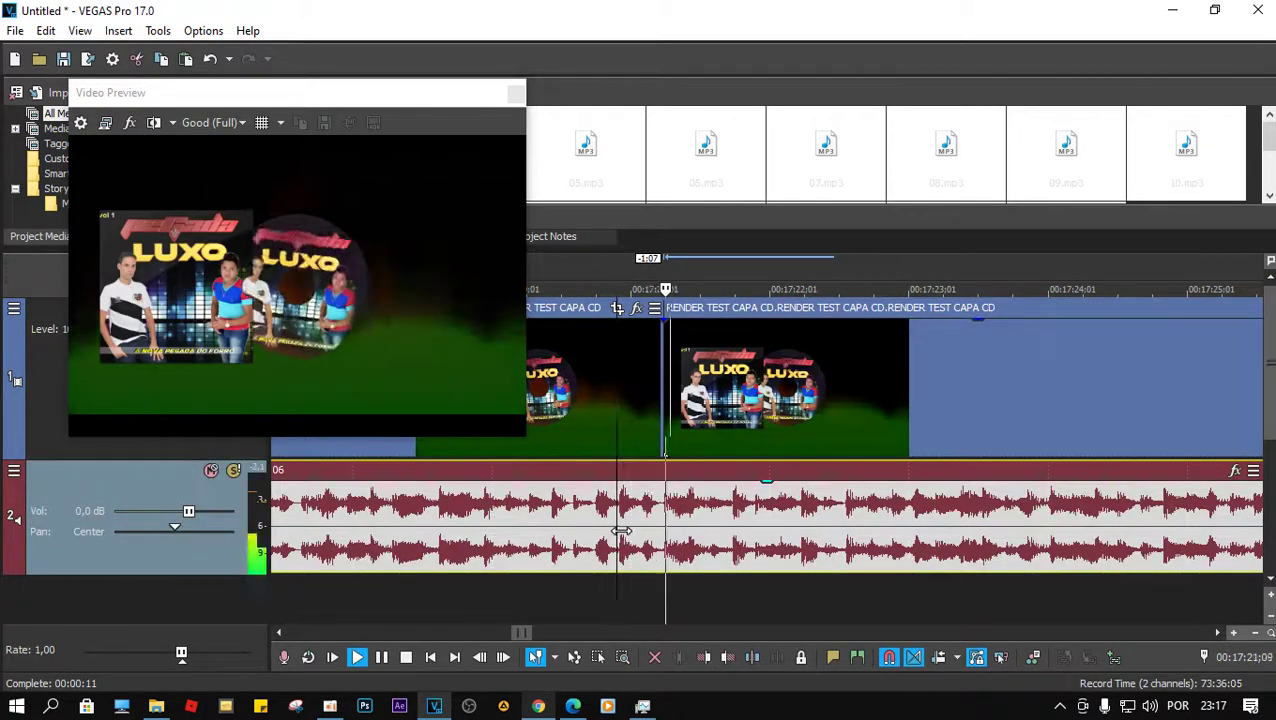
scroll(620, 530, "down", 3)
left_click_drag(1180, 430, 1032, 430)
key("space")
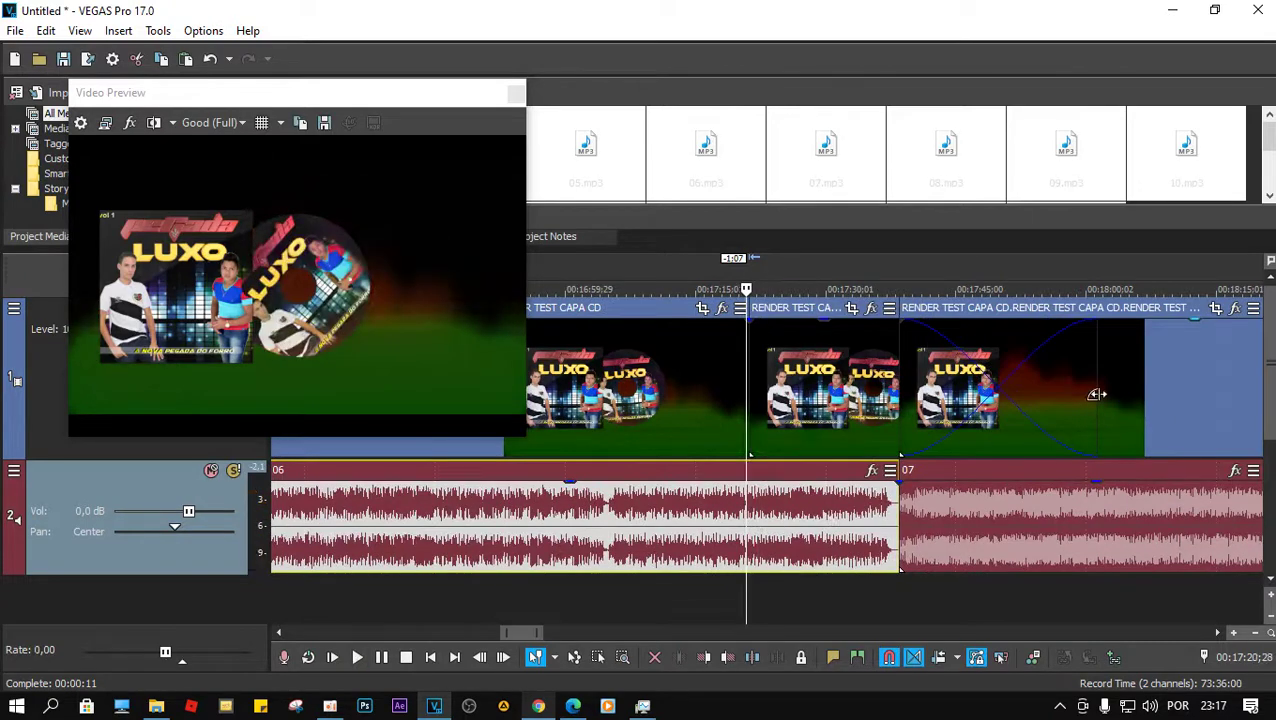
left_click(830, 400)
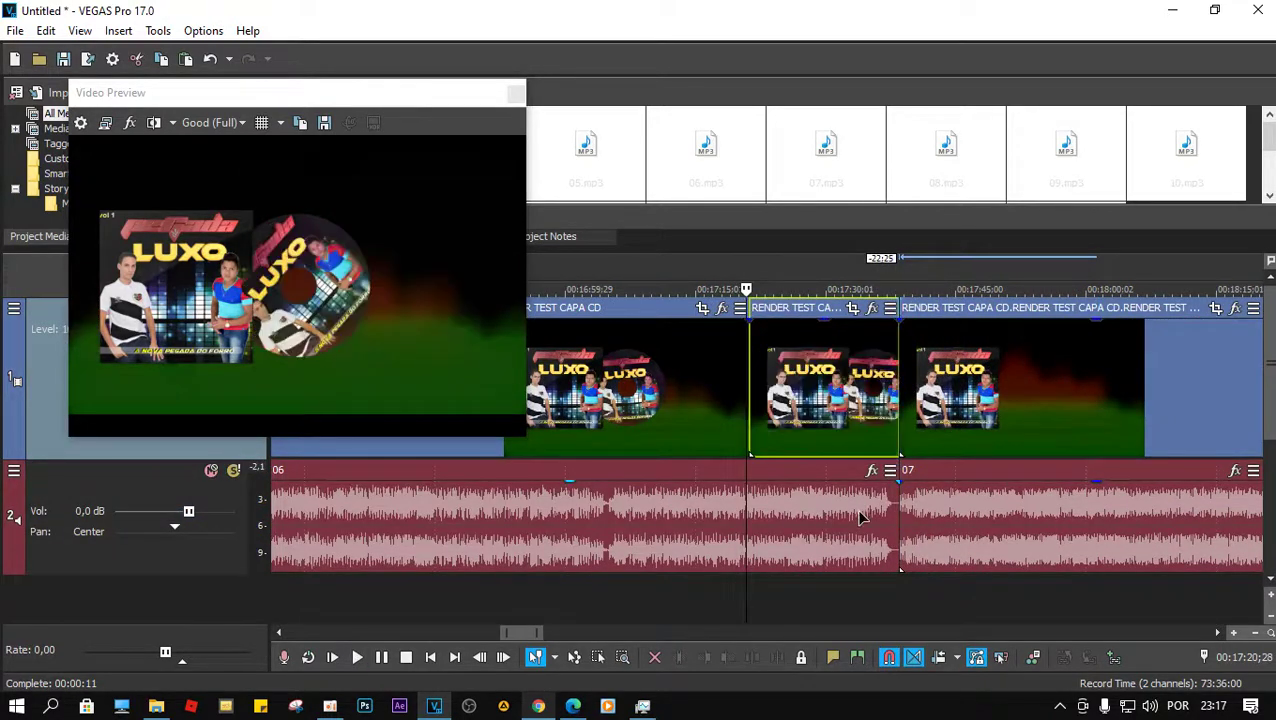
Play across the transition from song 06 to song 07 and move the Video Preview window clear of the timeline.
left_click(860, 513)
key("space")
scroll(885, 510, "up", 2)
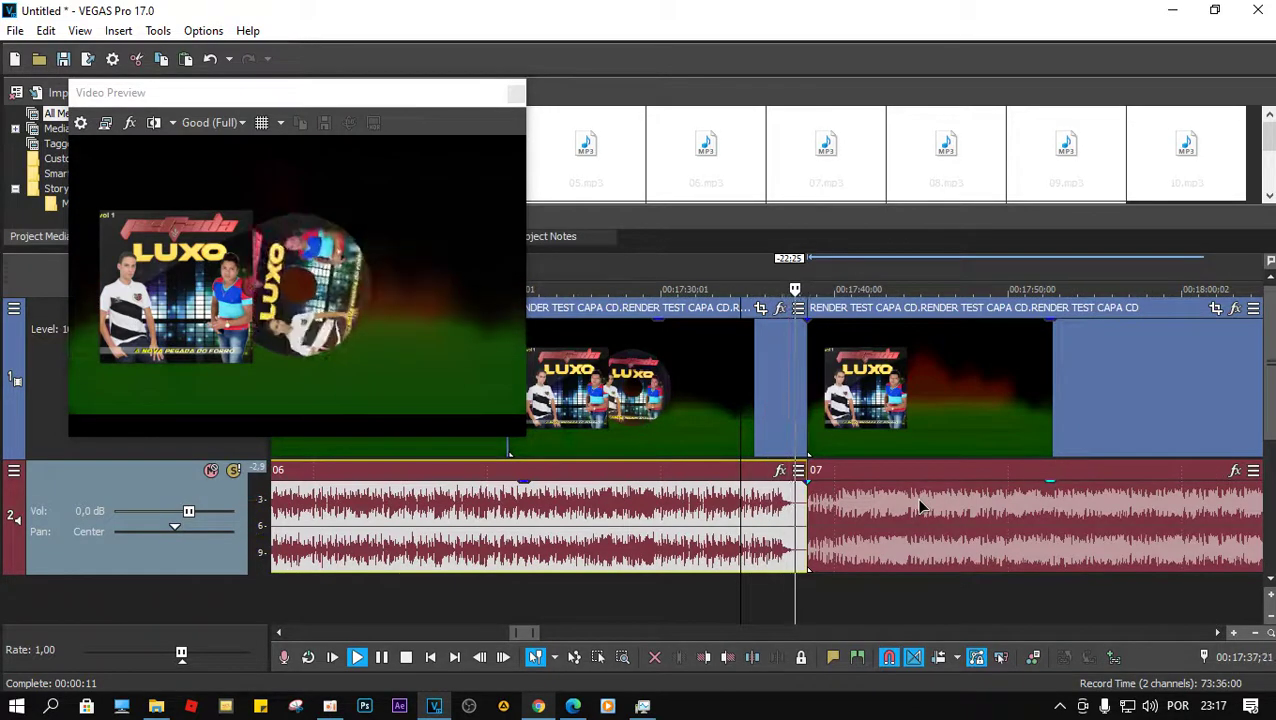
left_click_drag(411, 100, 347, 23)
scroll(713, 440, "down", 3)
key("space")
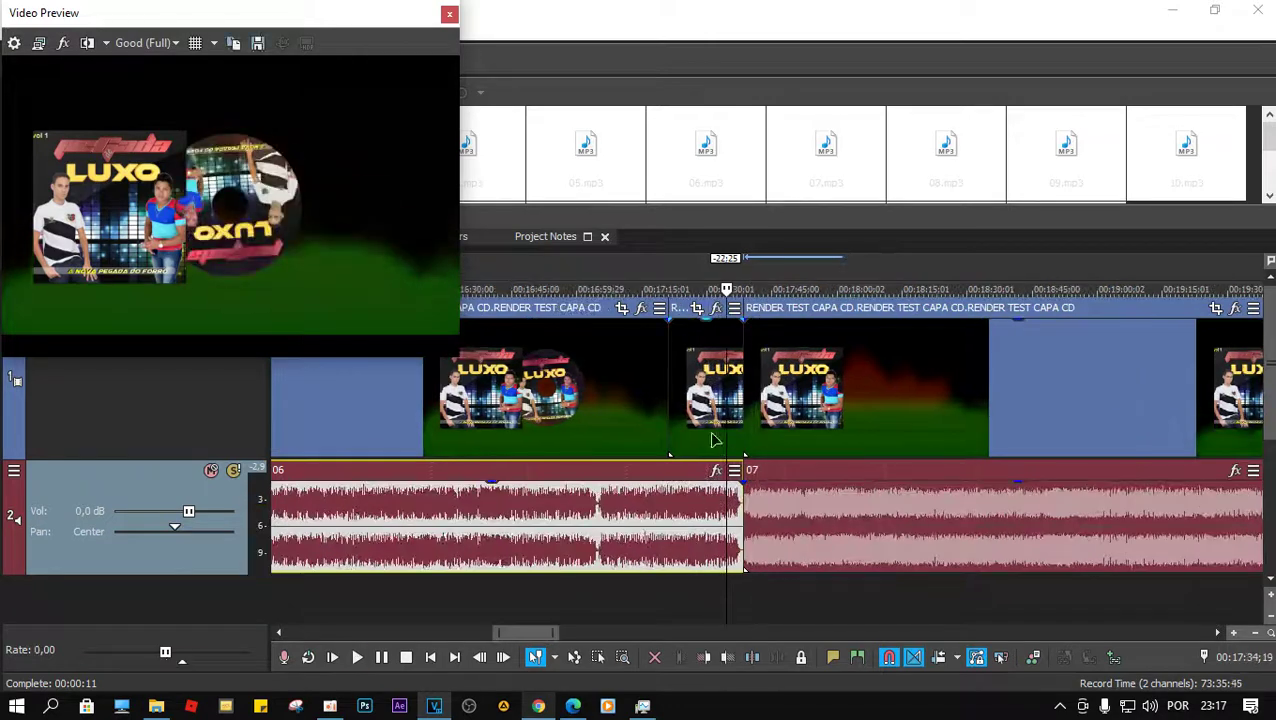
Copy the short song 06 video piece into the gap near the end of song 07 and extend the copy's end by 14:03.
left_click(708, 434)
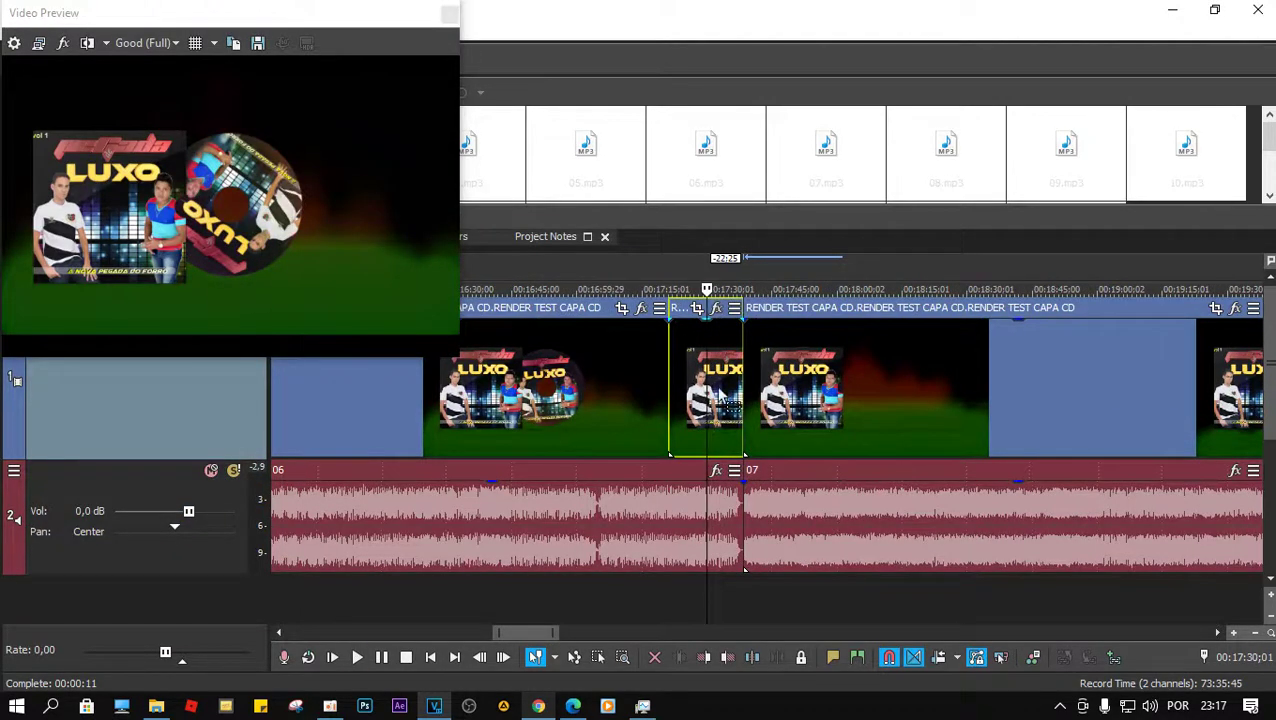
scroll(1150, 385, "right", 2)
left_click_drag(1266, 398, 1017, 401)
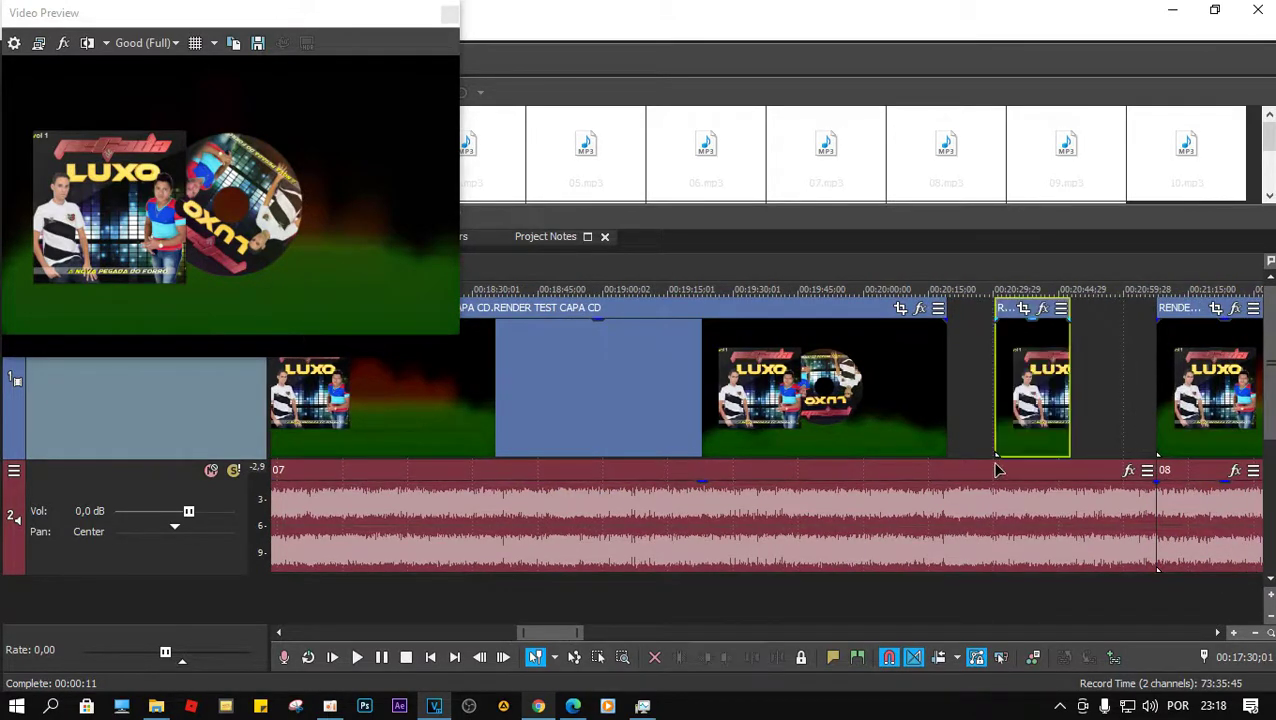
left_click(928, 497)
scroll(945, 498, "up", 3)
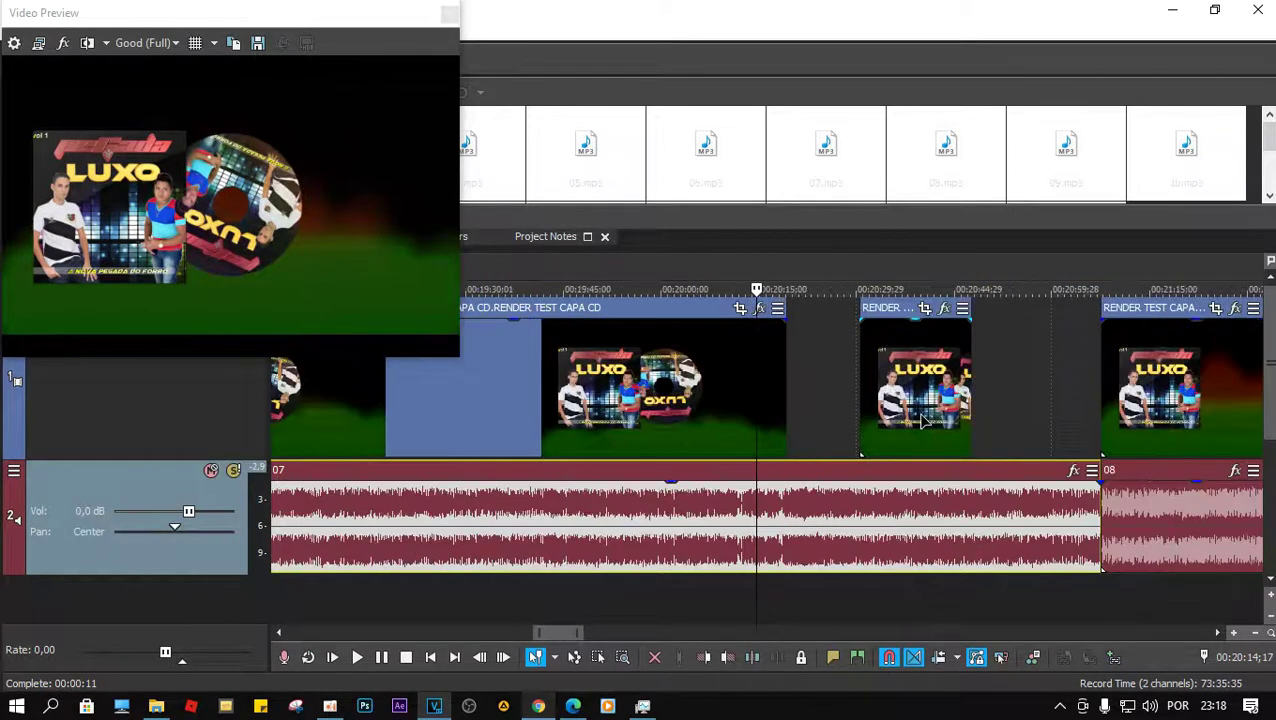
left_click(892, 384)
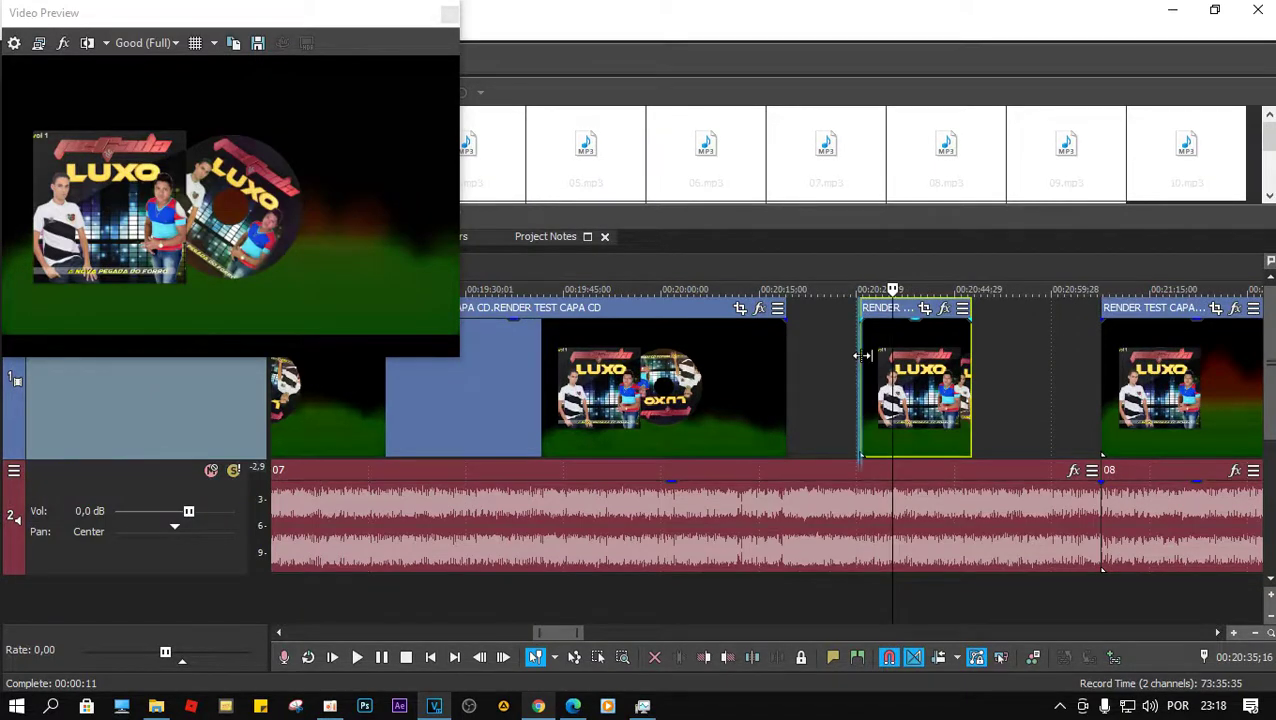
left_click(862, 356)
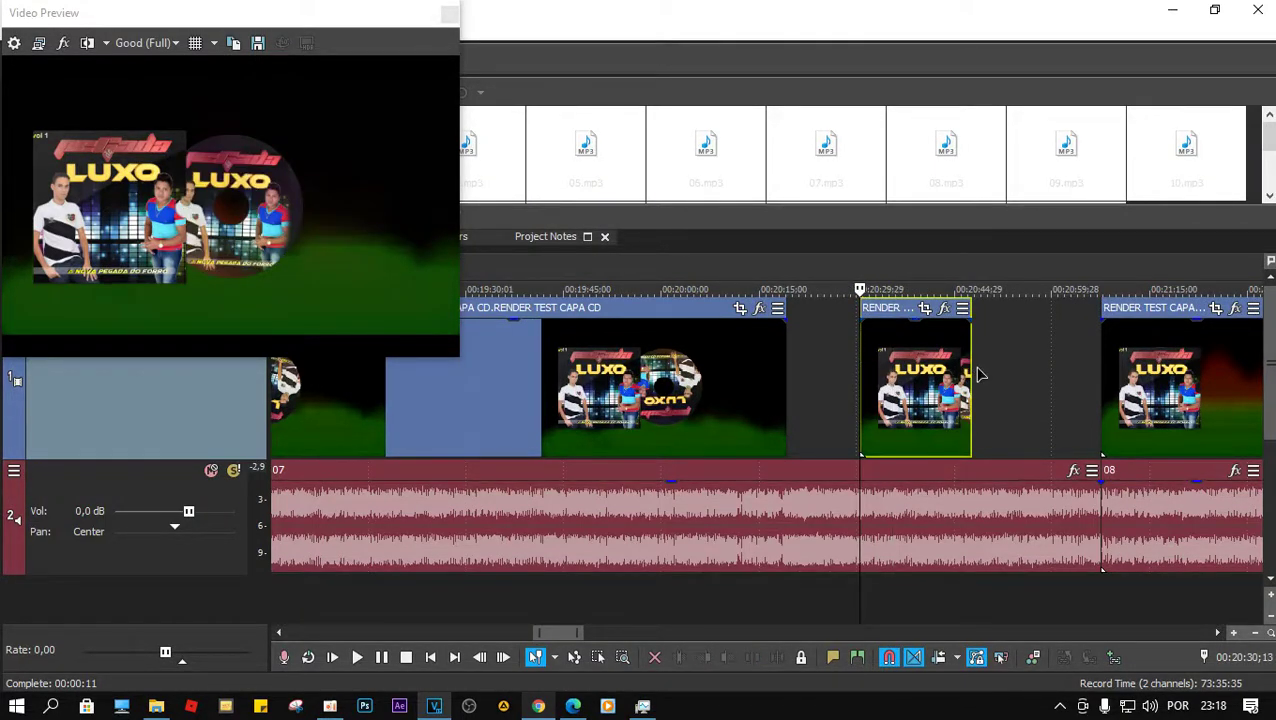
left_click_drag(970, 367, 1038, 365)
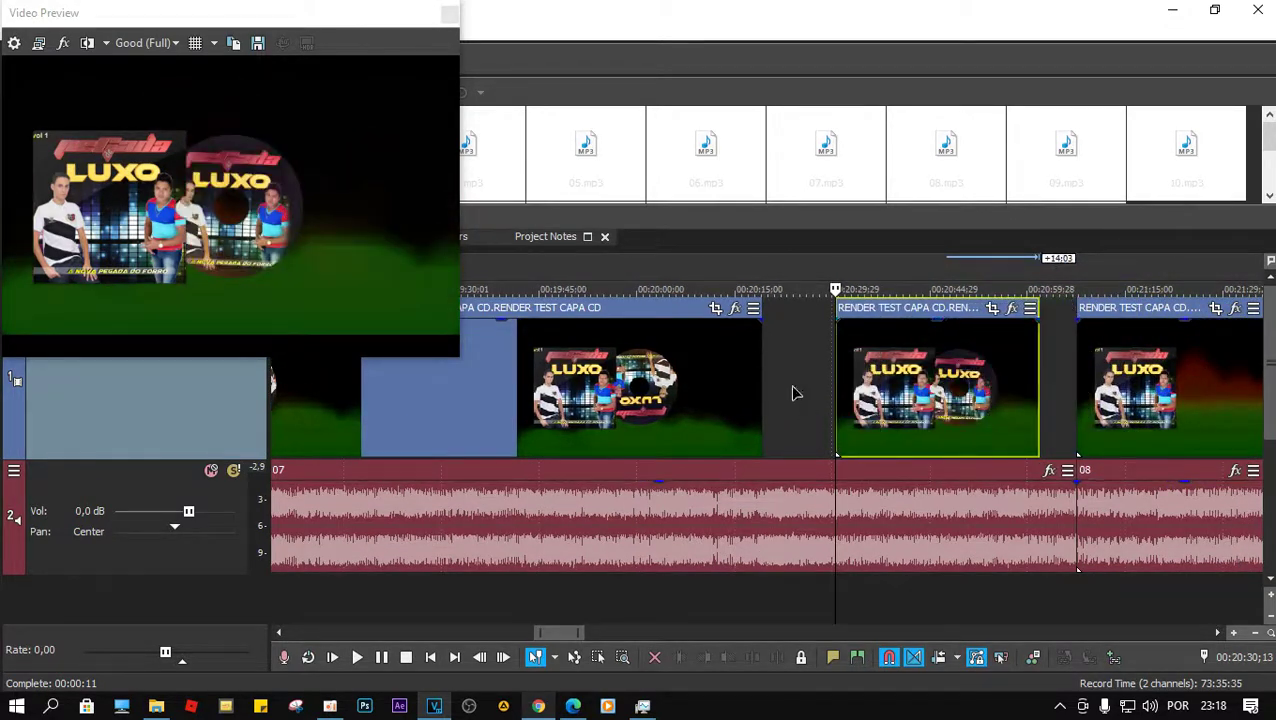
Play the end of the first song 07 video piece and place the playhead on the upright disc frame at 00:20:18;02.
left_click(752, 494)
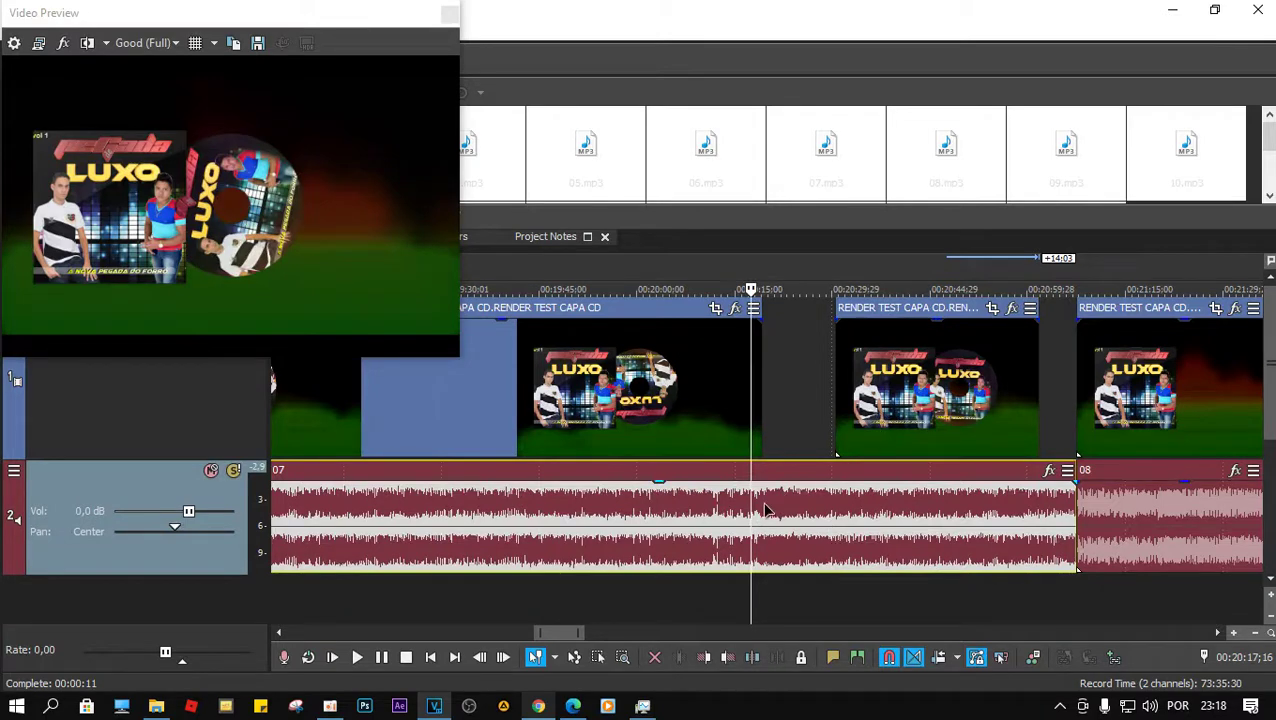
scroll(757, 512, "up", 5)
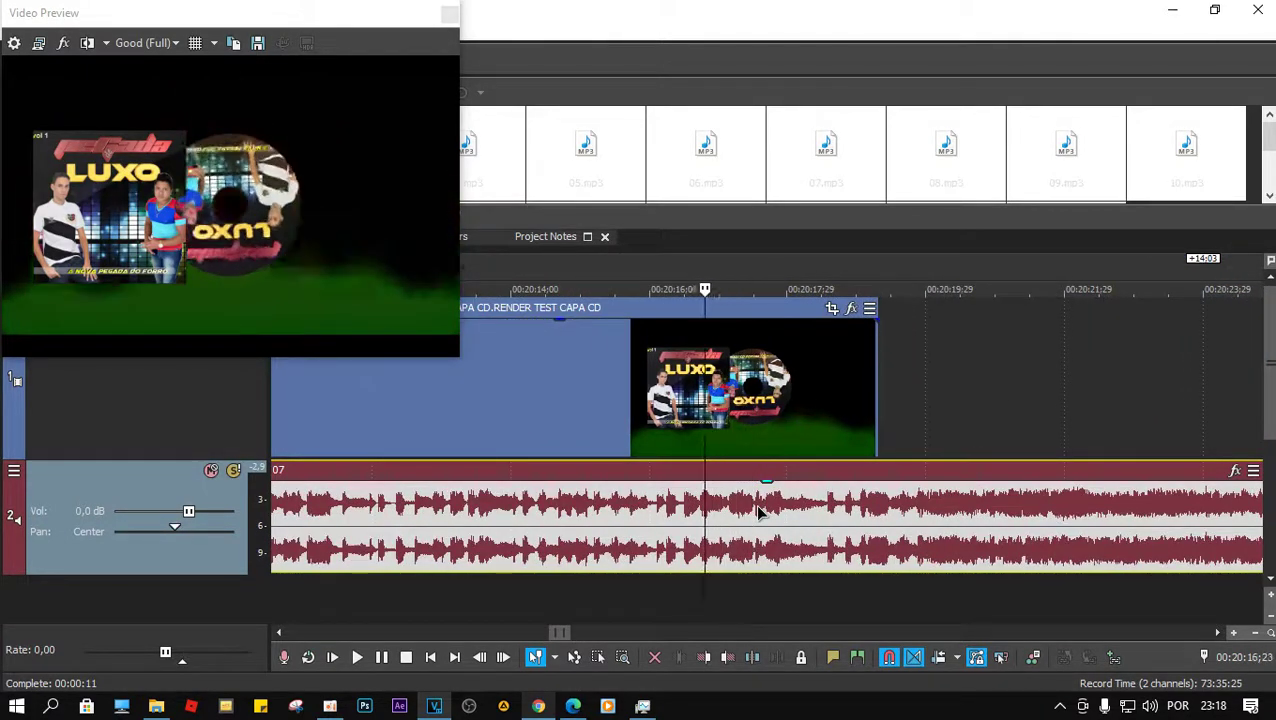
key("space")
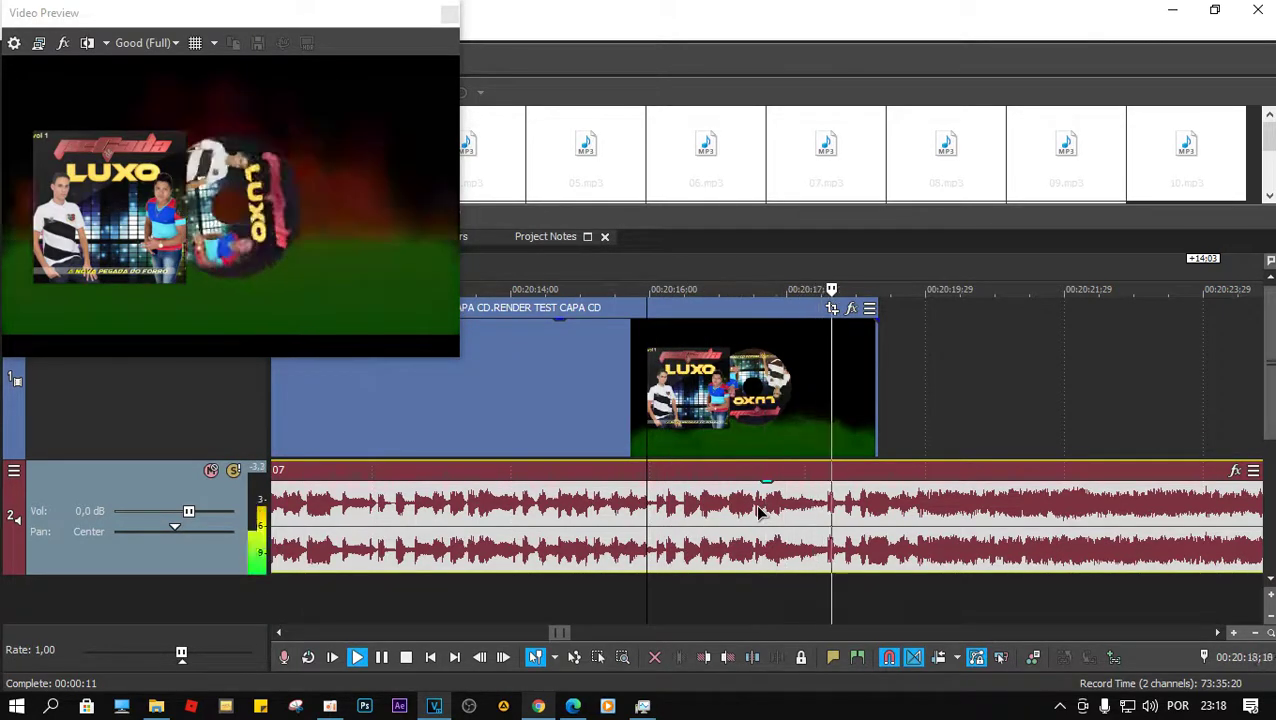
key("space")
key("space")
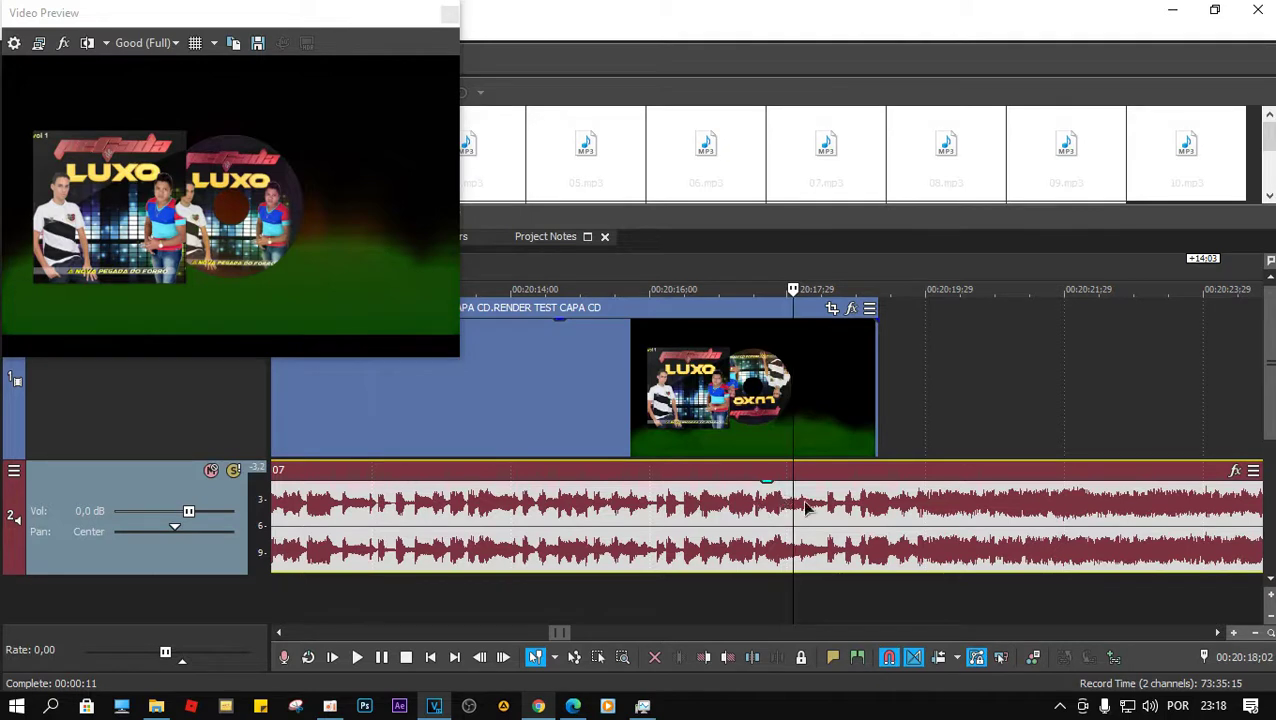
Cut the first song 07 video piece at 00:20:18;02, delete the remainder, and move the copied piece against it.
left_click(794, 386)
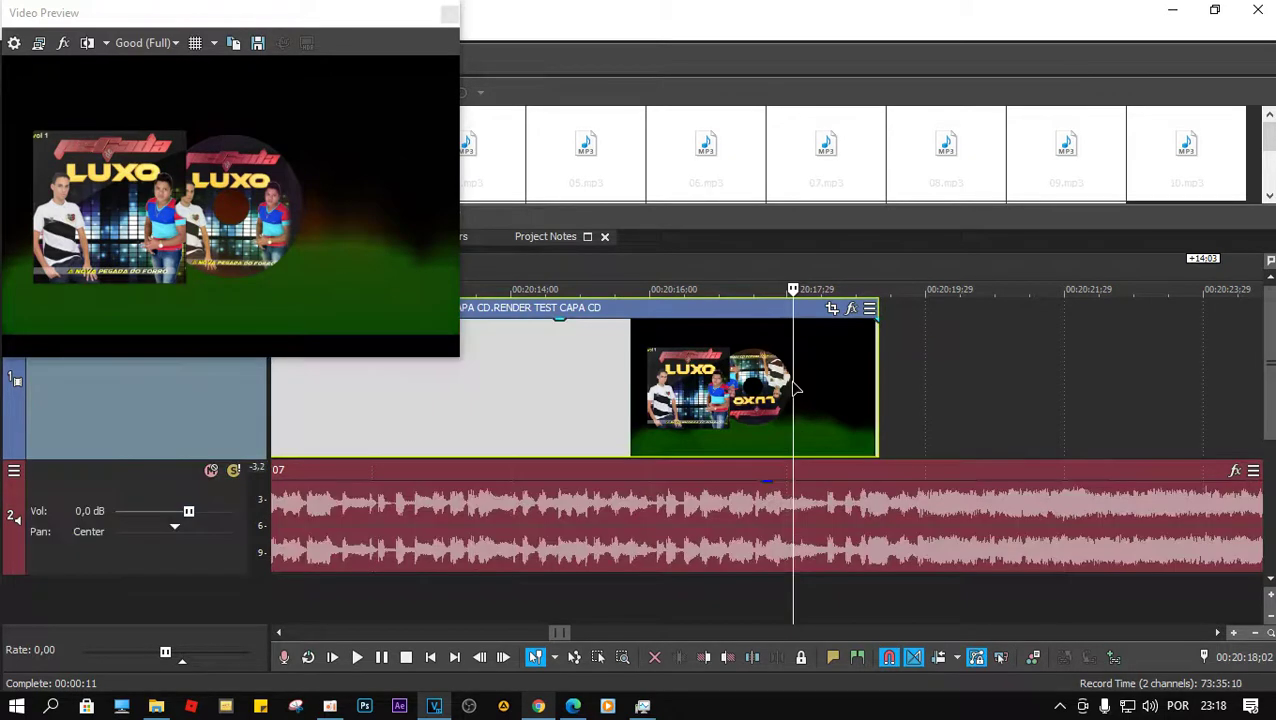
key("s")
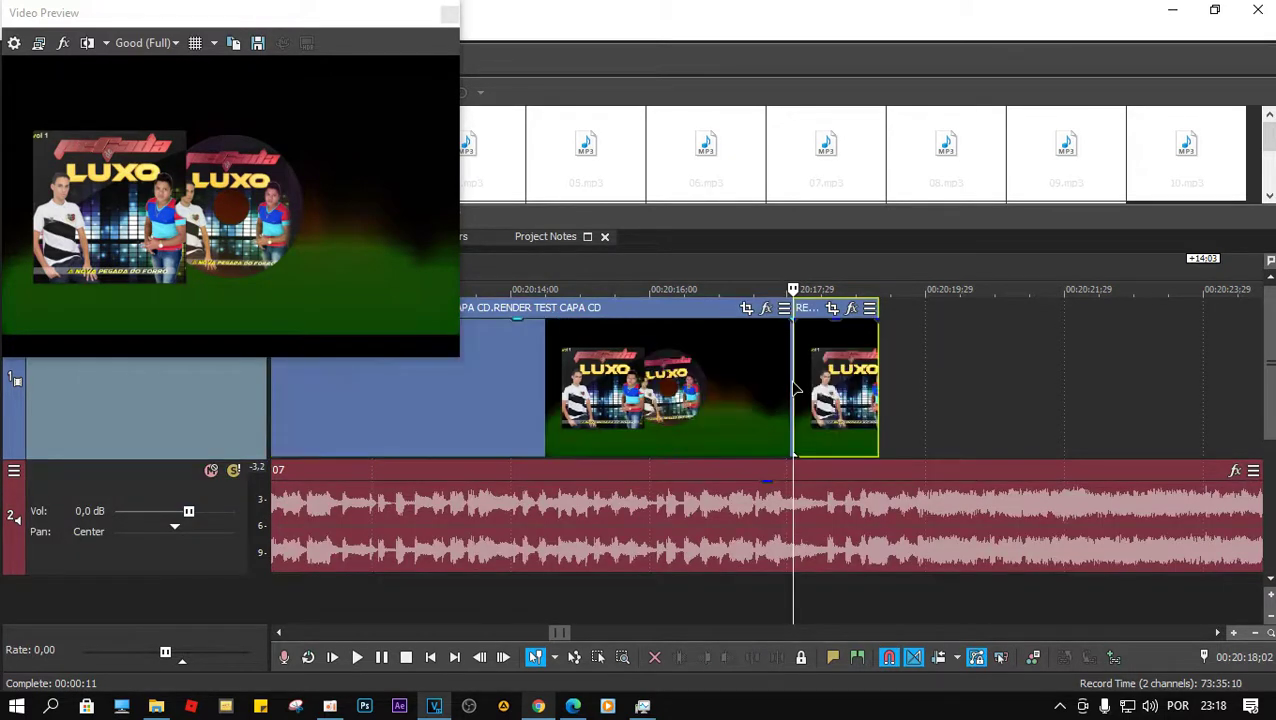
key("Delete")
scroll(897, 384, "down", 4)
left_click_drag(1030, 400, 813, 400)
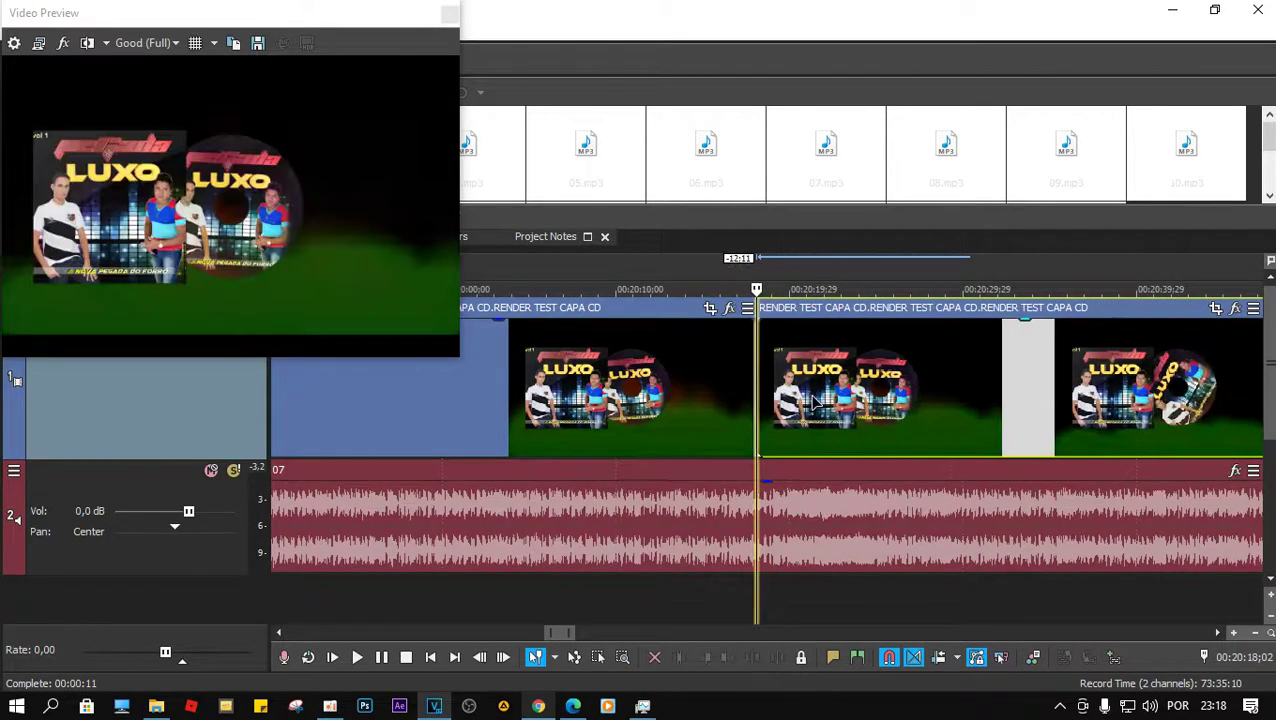
Play across the new join between the two song 07 video pieces to check the disc's rotation.
left_click(740, 514)
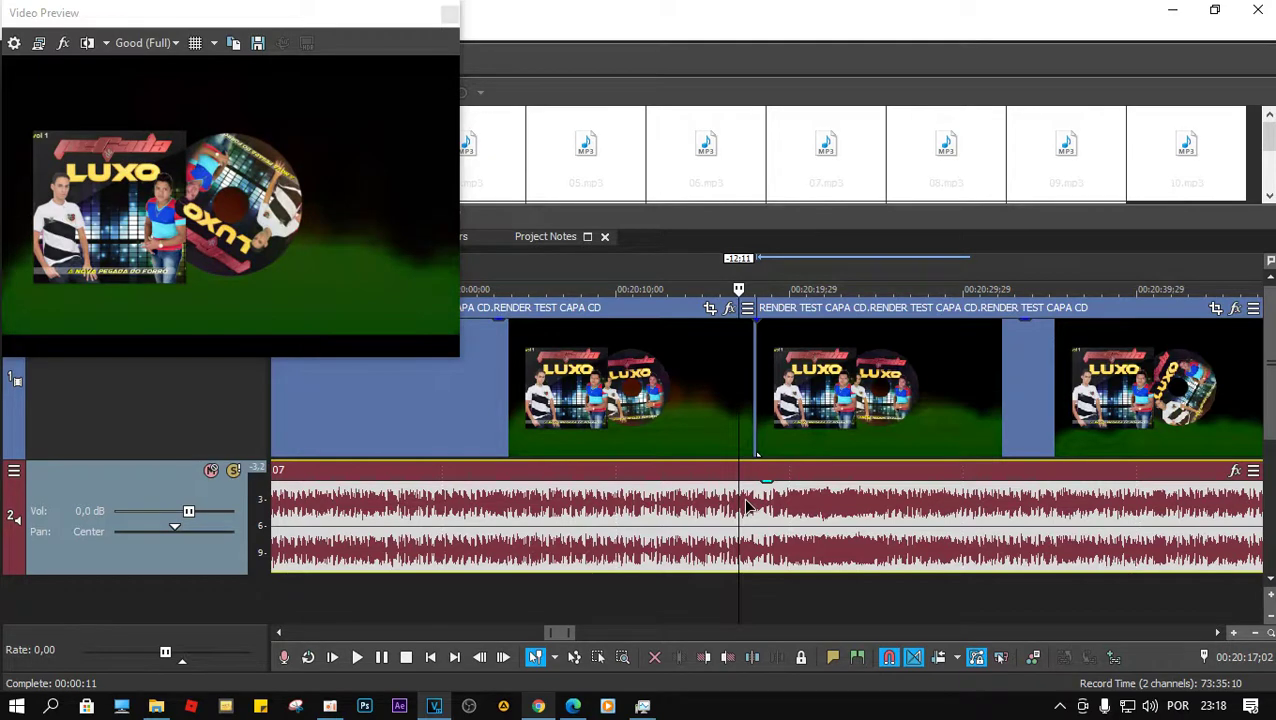
key("space")
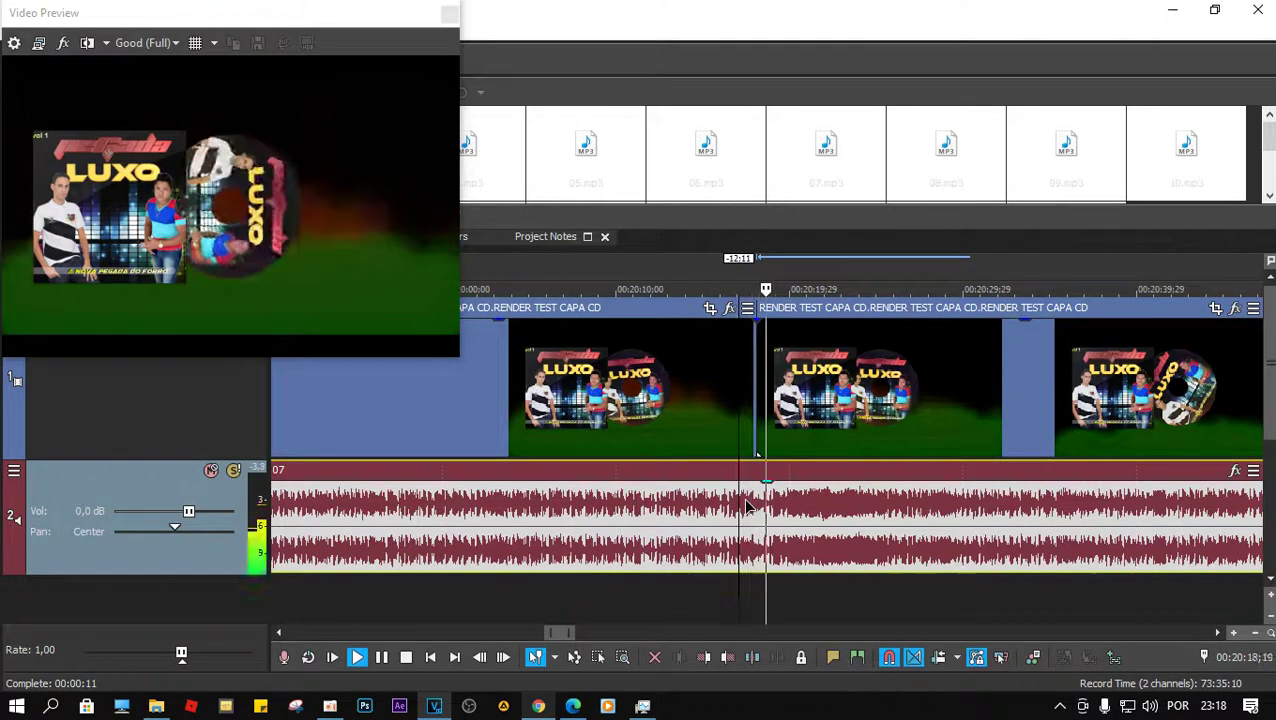
key("space")
Extend the second song 07 video piece's end to the start of song 08 and place the playhead just before that transition.
scroll(750, 509, "down", 3)
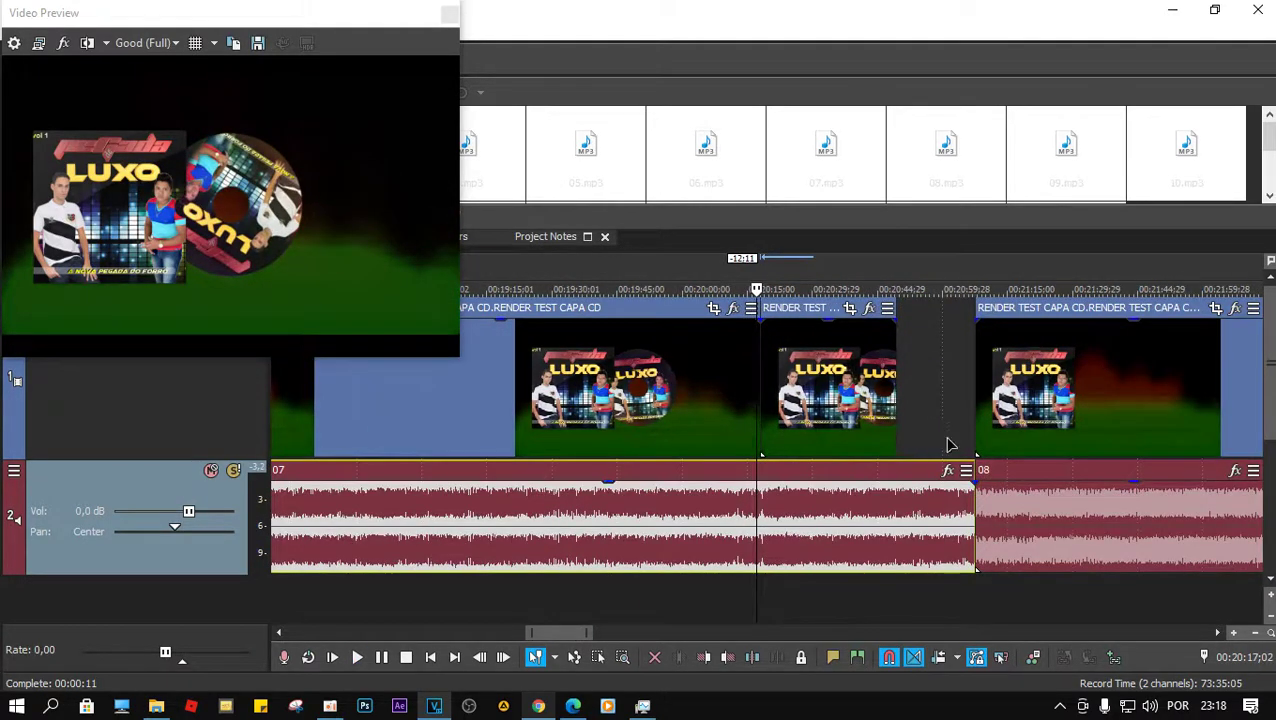
left_click_drag(893, 400, 908, 399)
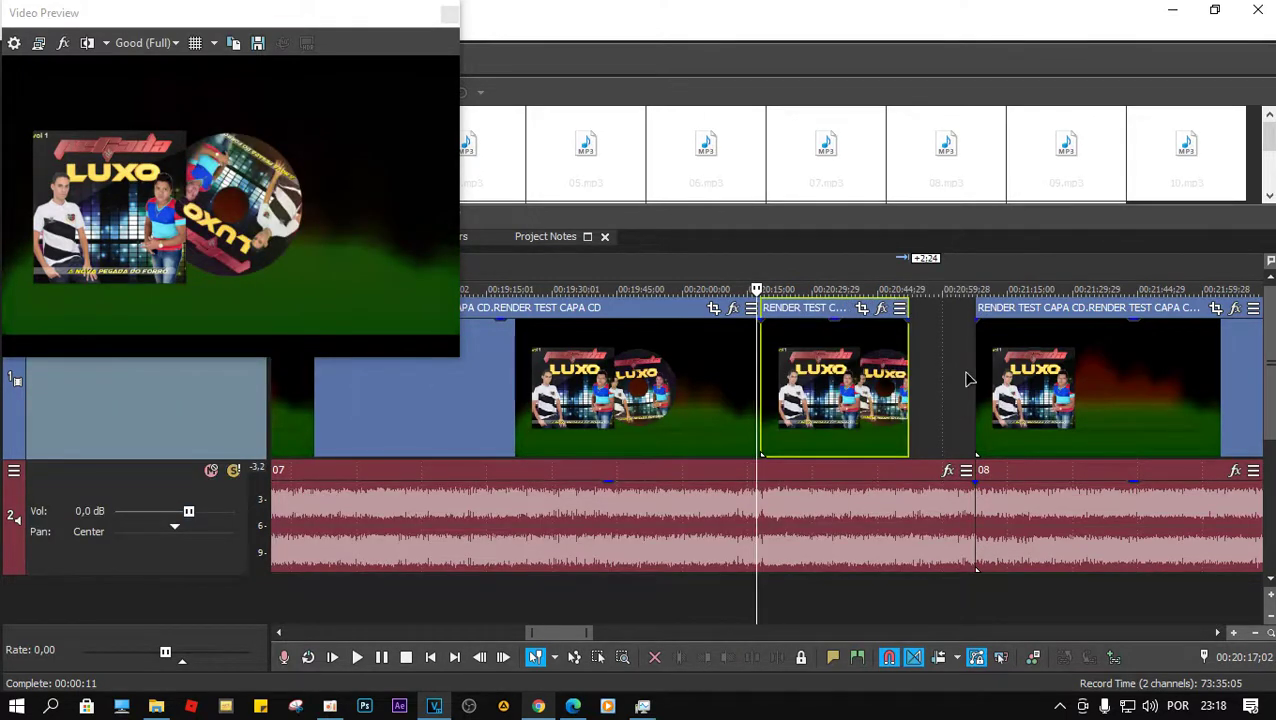
left_click_drag(908, 377, 975, 377)
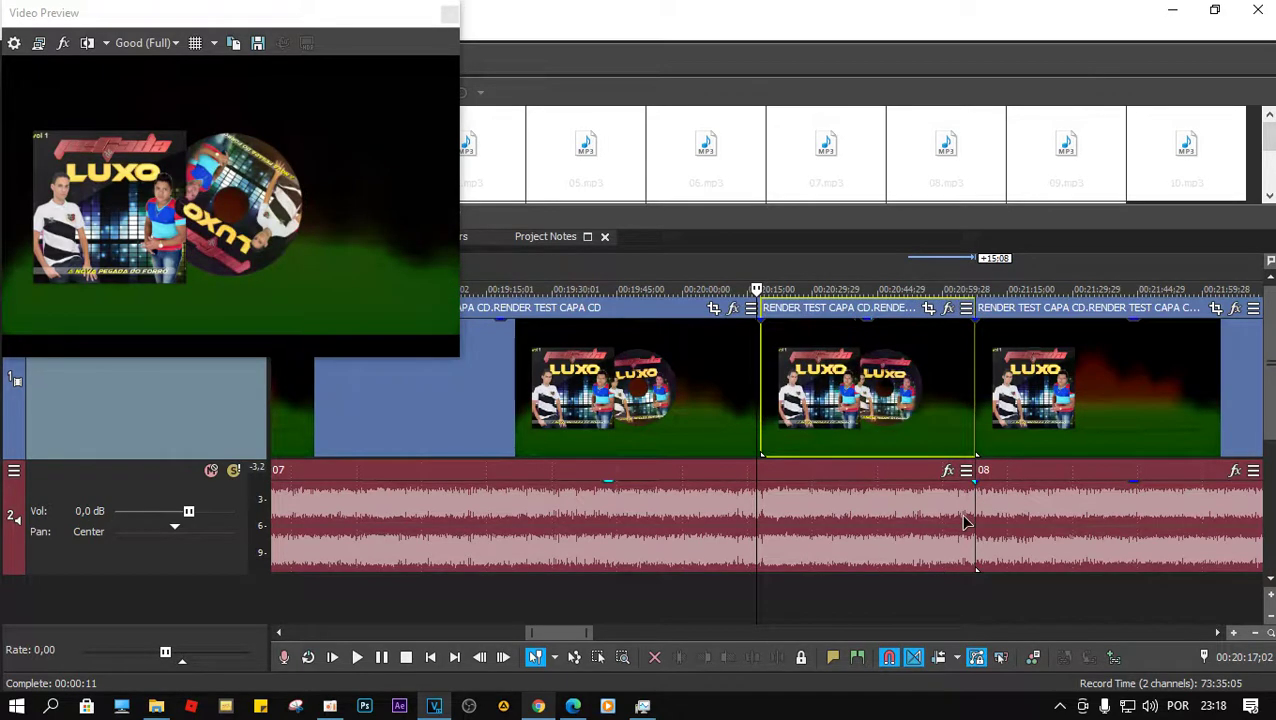
left_click(965, 521)
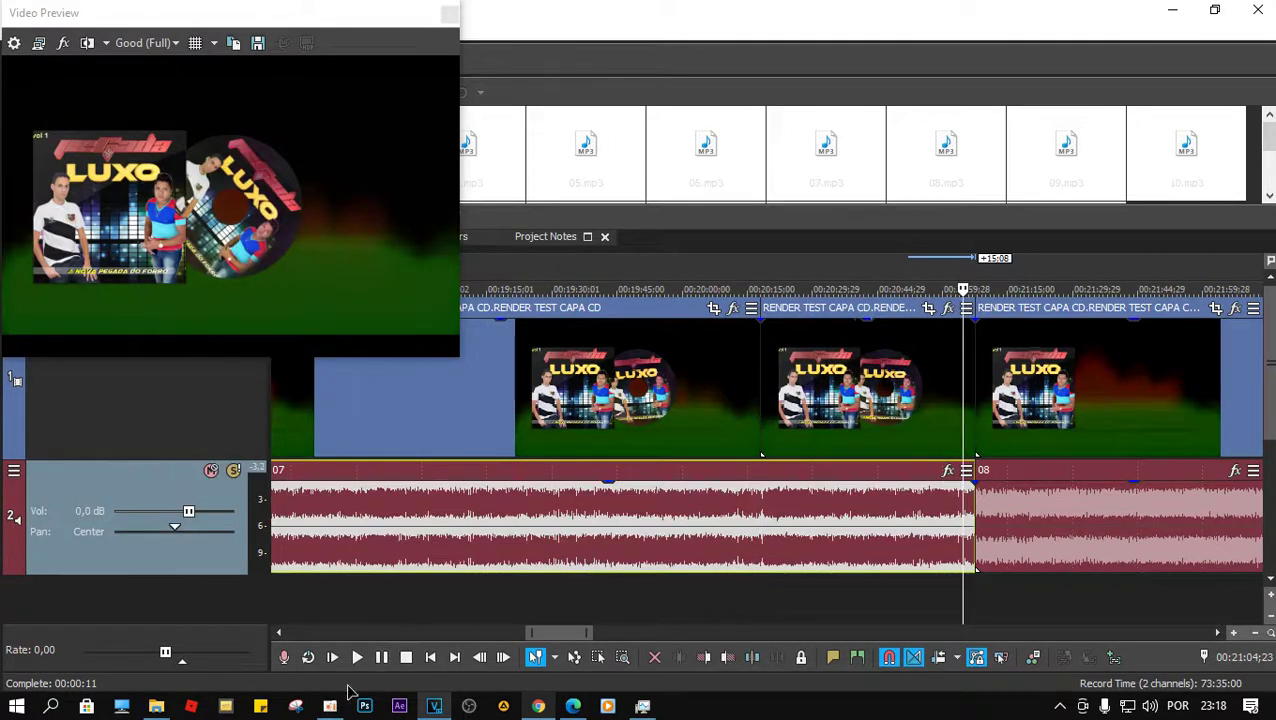
mouse_move(330, 706)
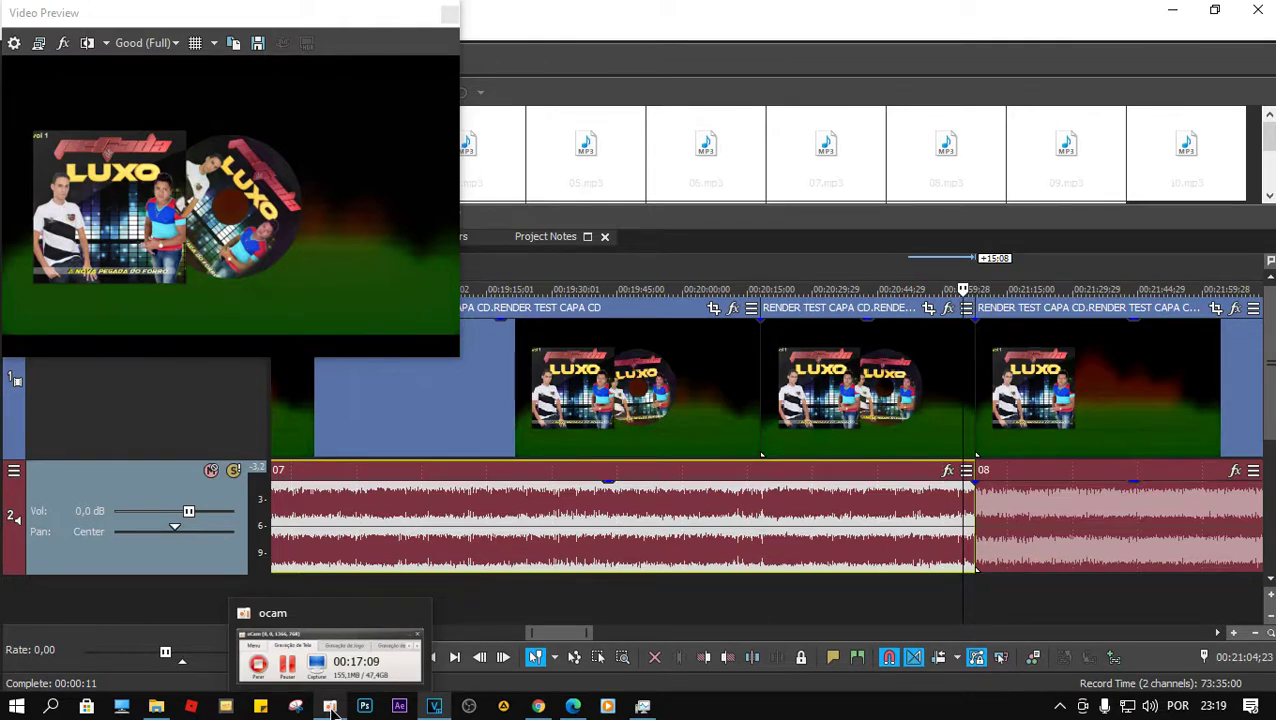
left_click(330, 706)
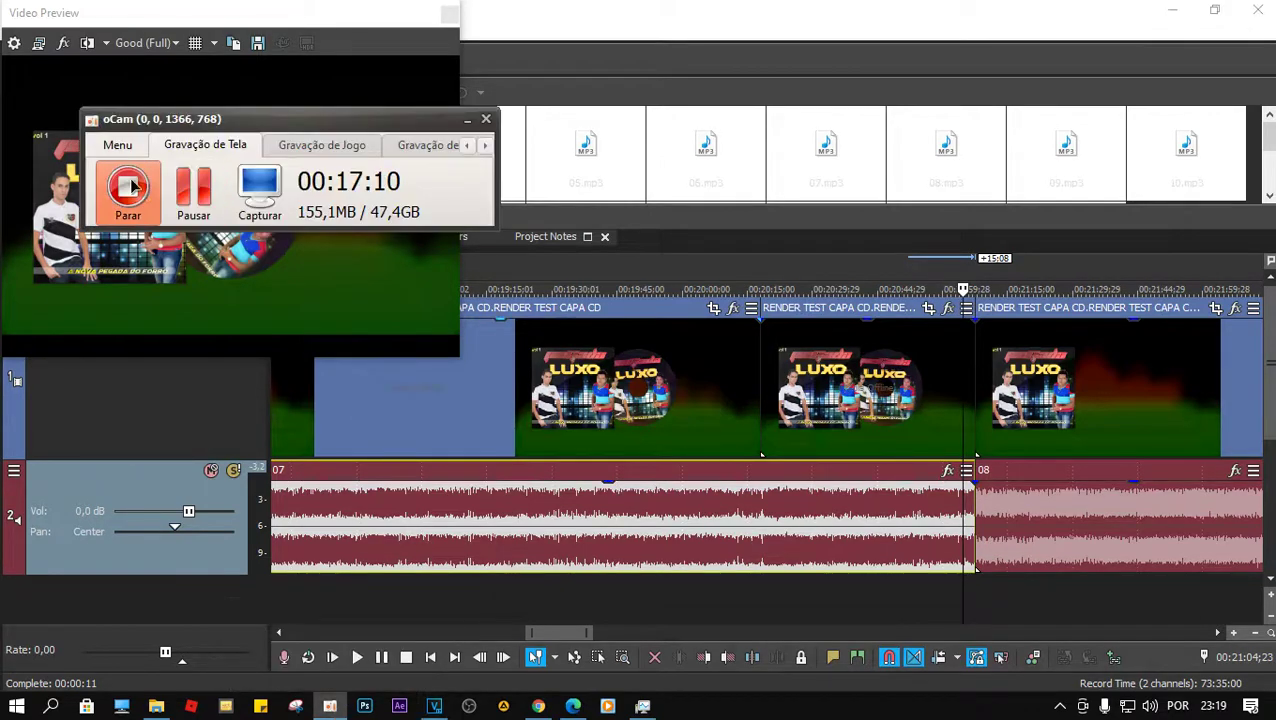
left_click(193, 190)
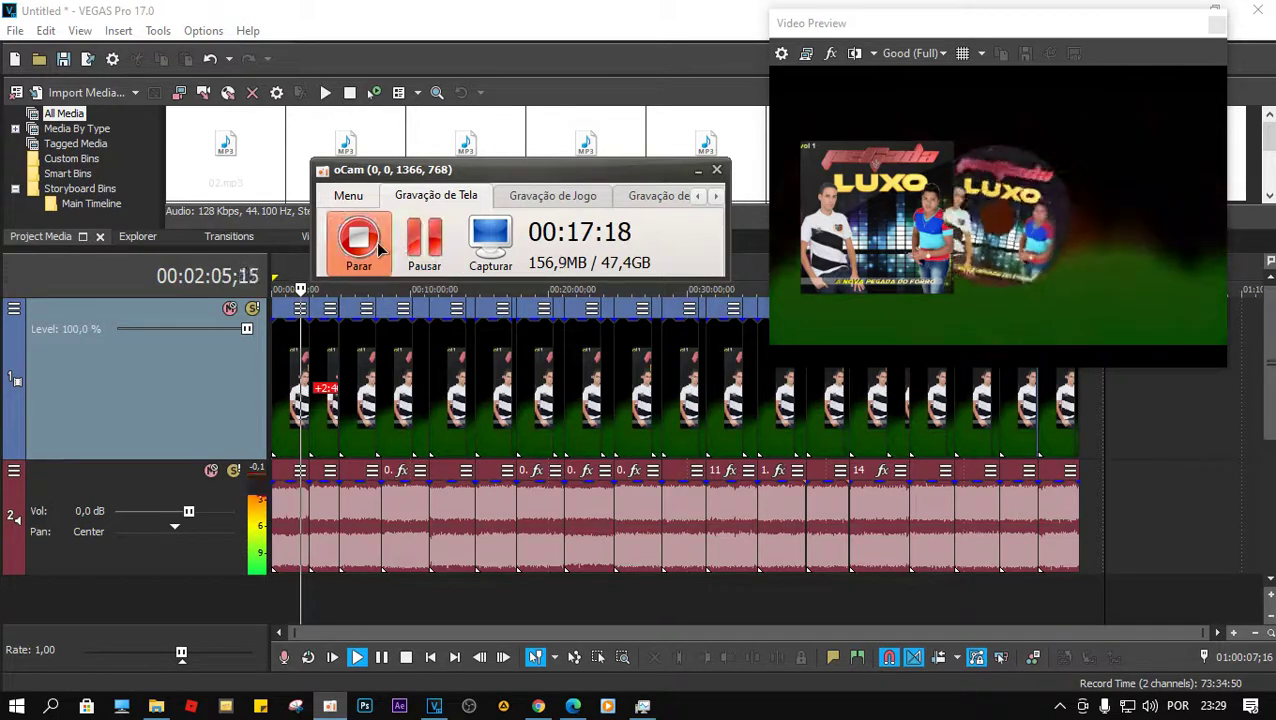
left_click(697, 169)
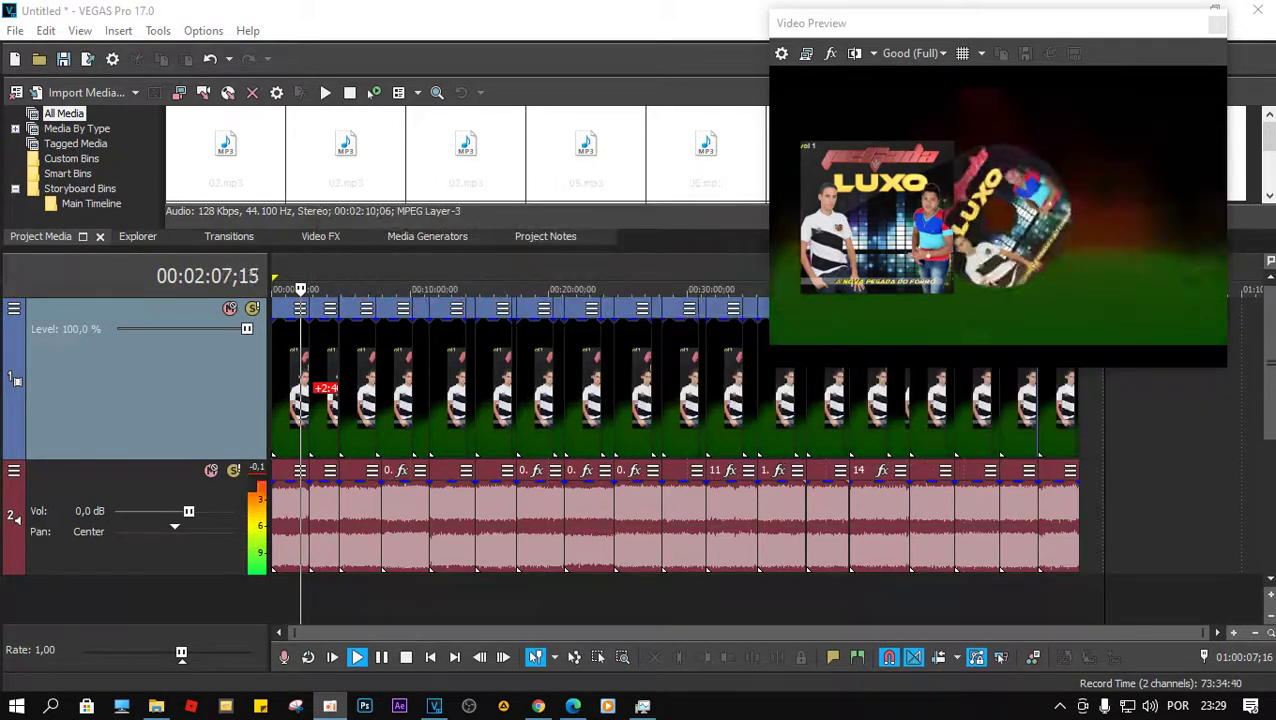
Play the video from the cut near the end of song 03 and inspect the extended pieces over the first three songs.
left_click(377, 600)
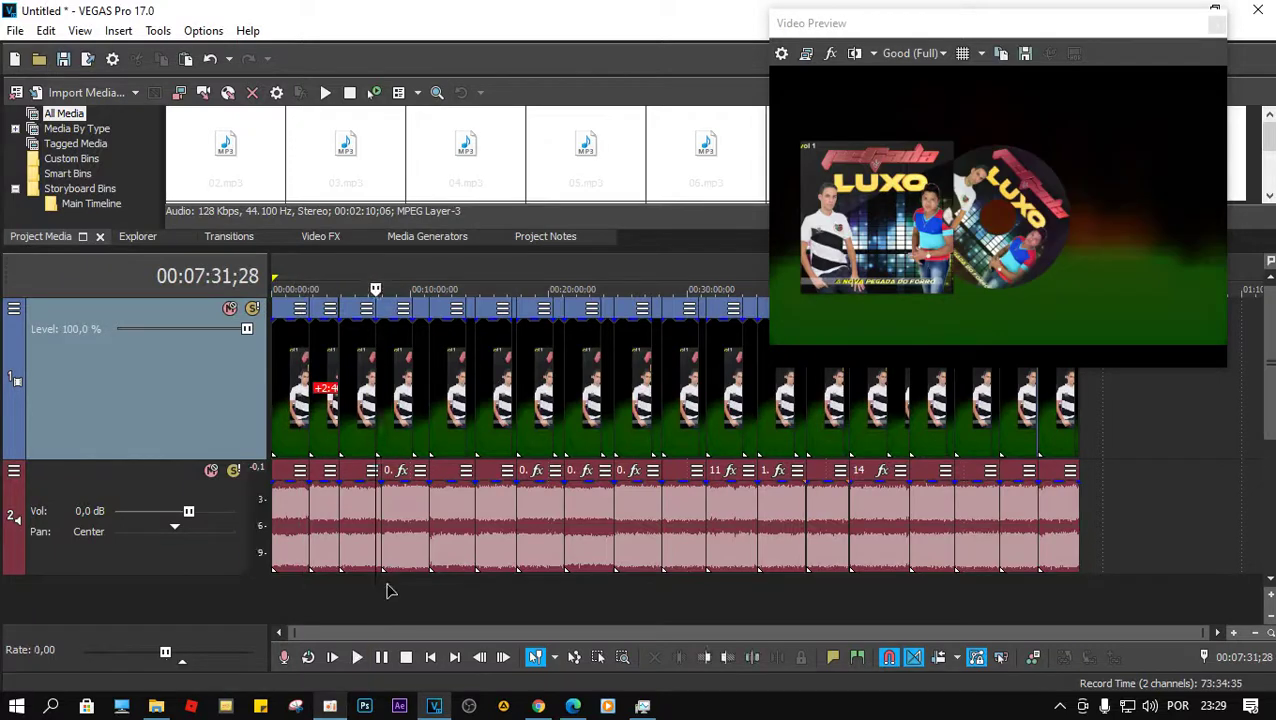
scroll(420, 515, "up", 3)
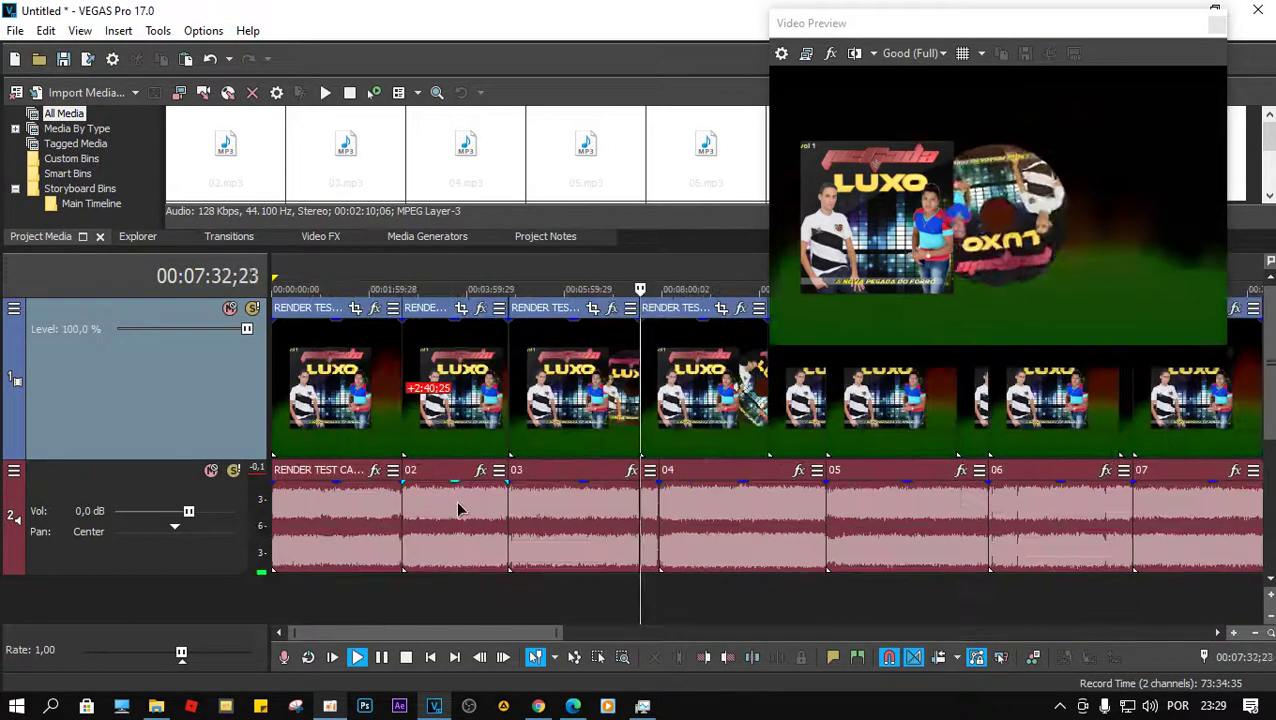
scroll(660, 513, "up", 2)
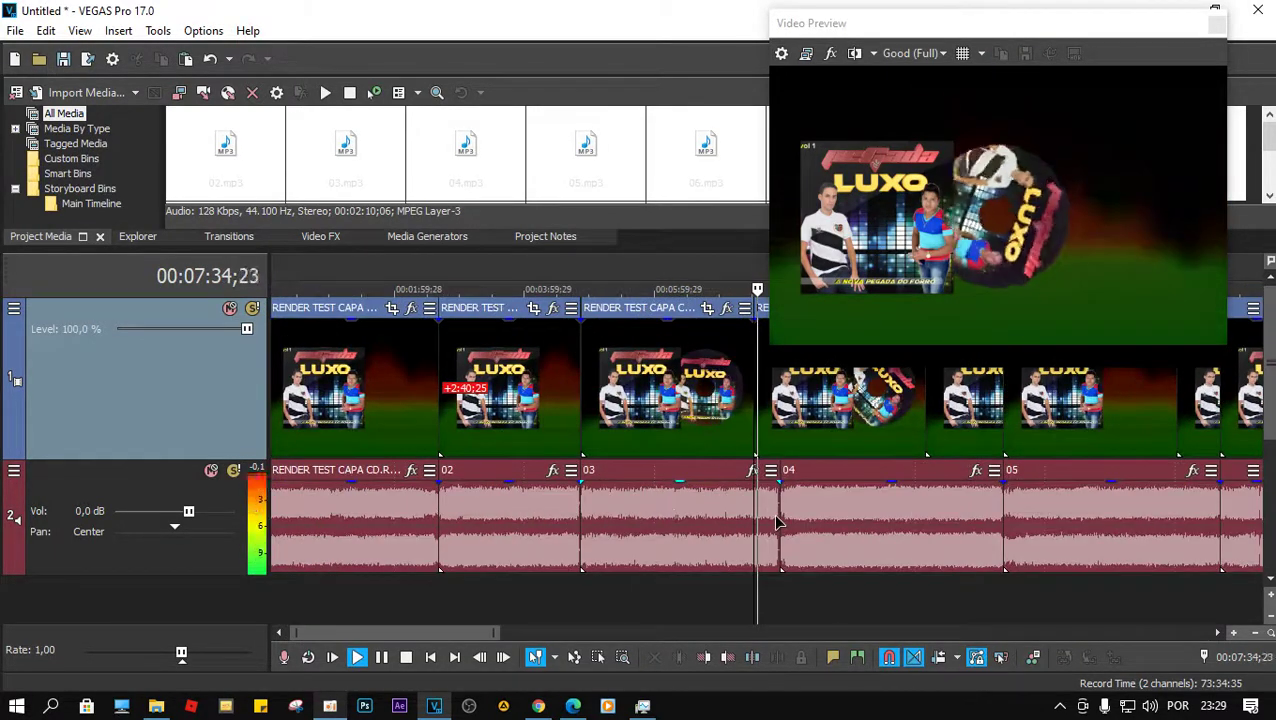
scroll(806, 527, "down", 1)
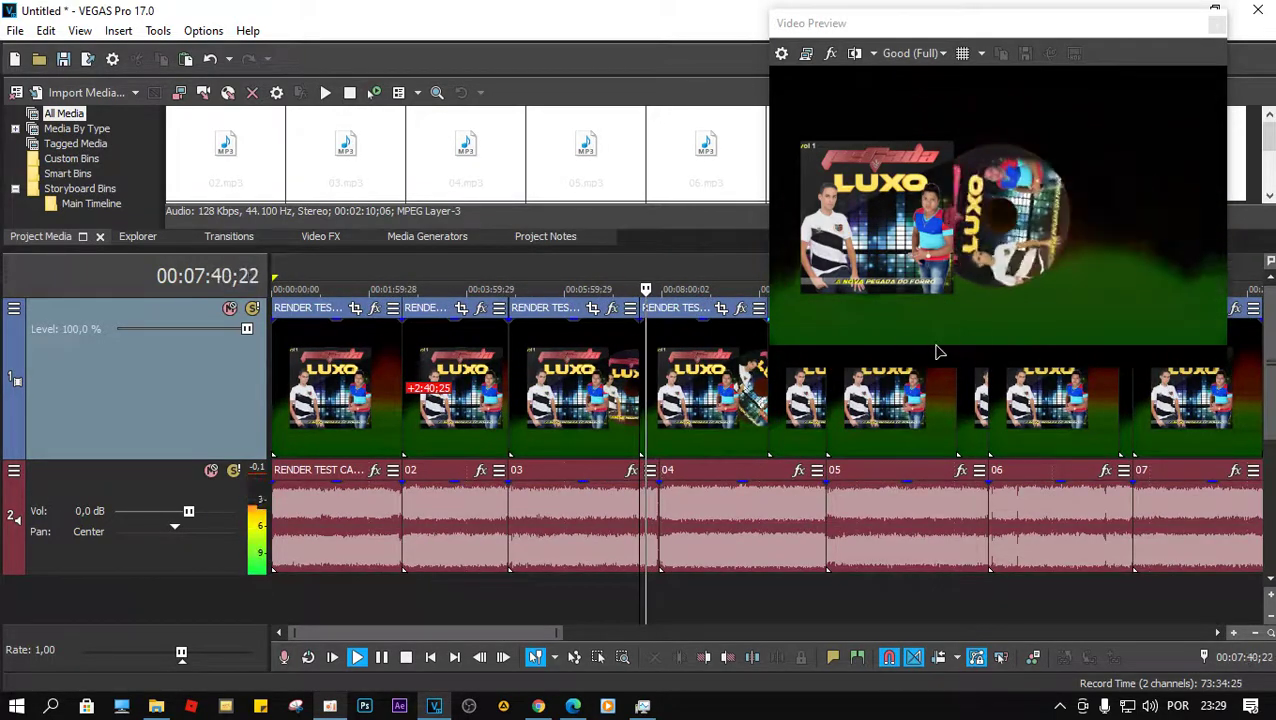
key("space")
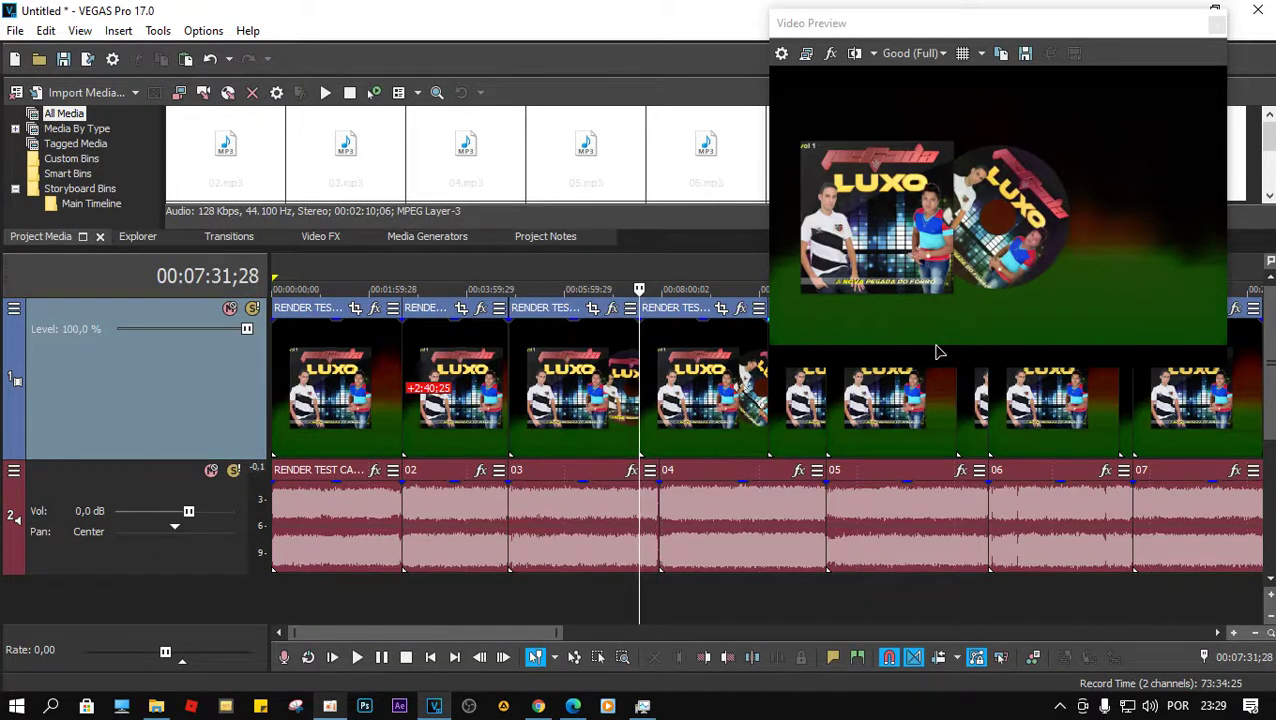
left_click(545, 517)
left_click(454, 525)
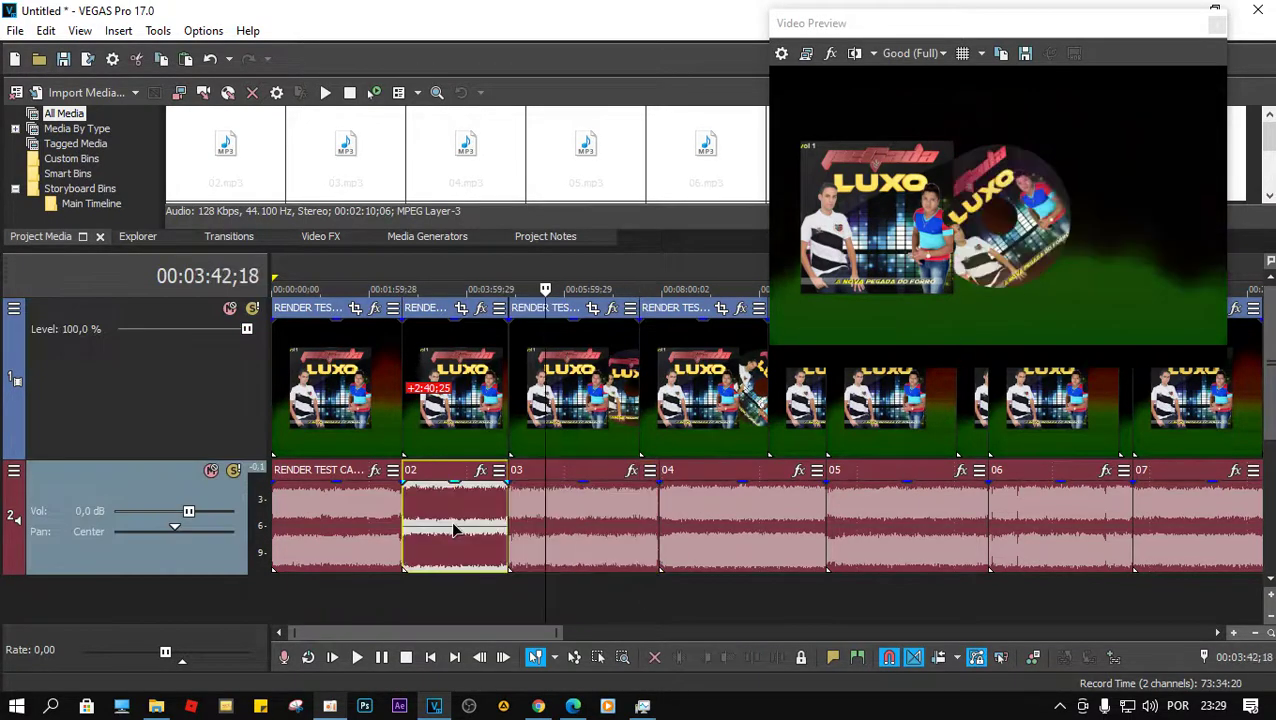
left_click(347, 525)
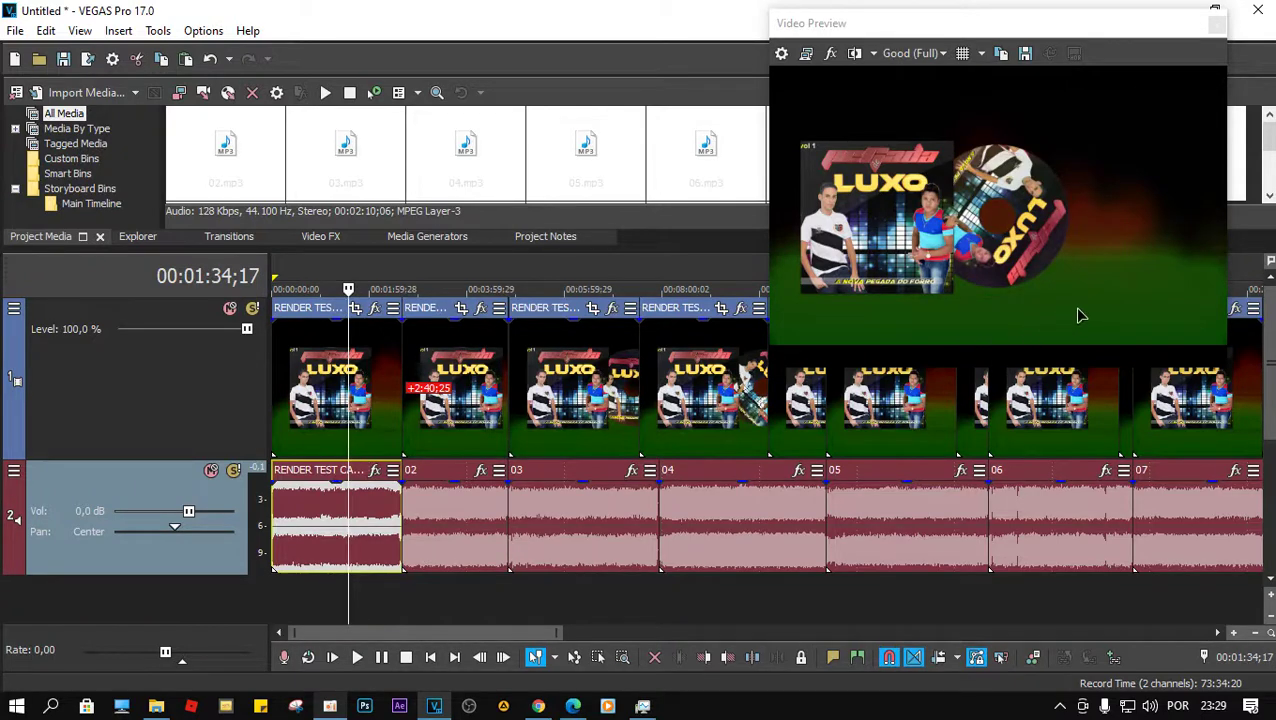
Insert a new empty video track above the CD cover video track.
left_click(291, 600)
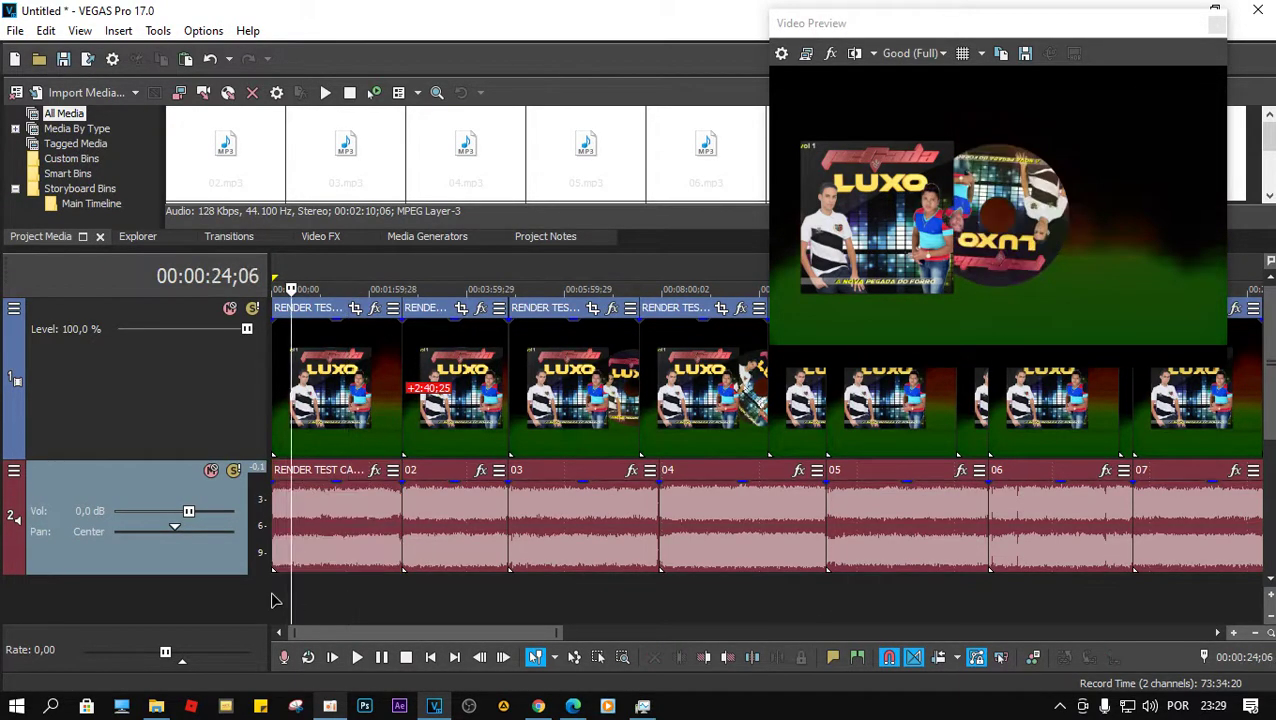
right_click(224, 608)
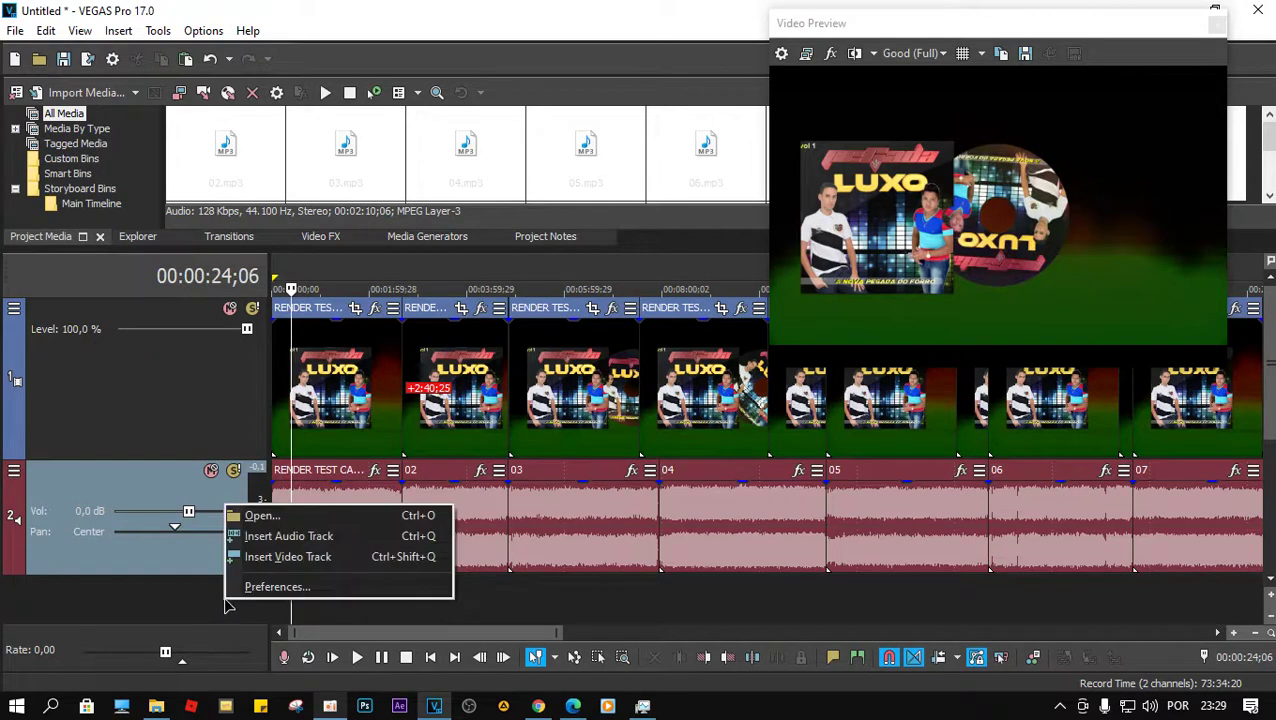
left_click(322, 560)
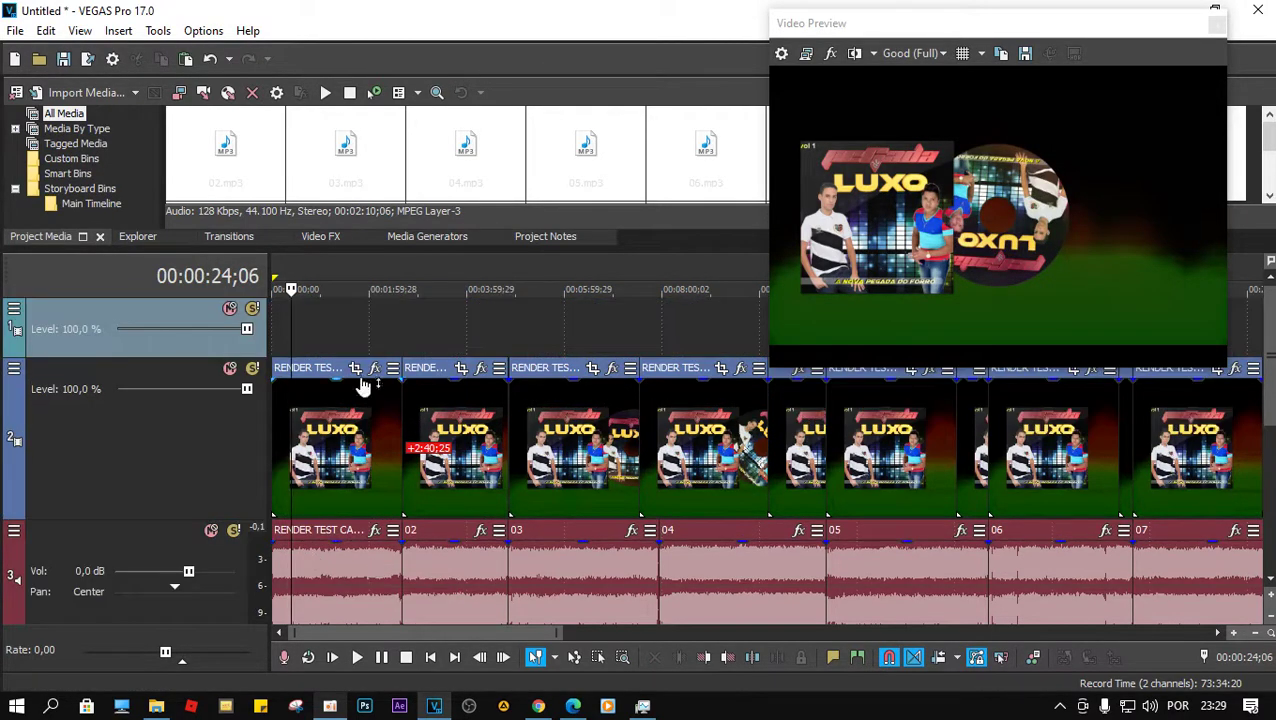
Examine the insert options available on the new empty video track near the start of the timeline.
right_click(307, 330)
left_click(285, 333)
right_click(298, 330)
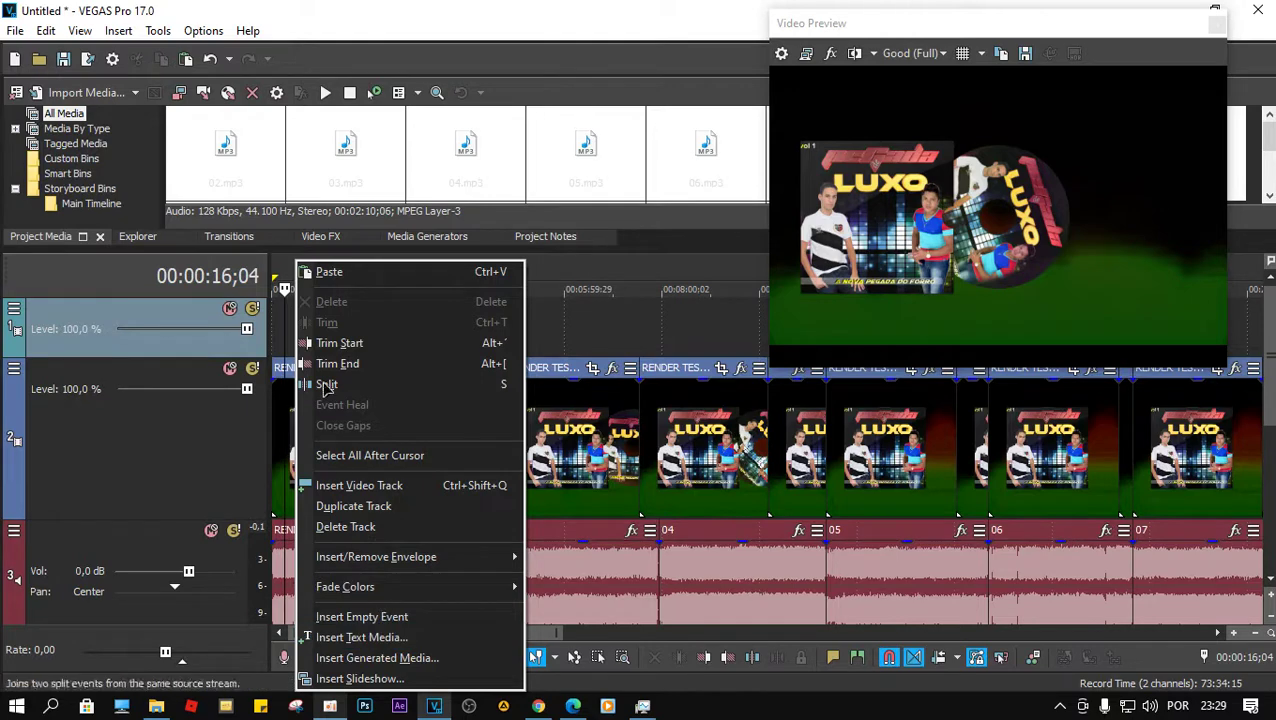
left_click(280, 321)
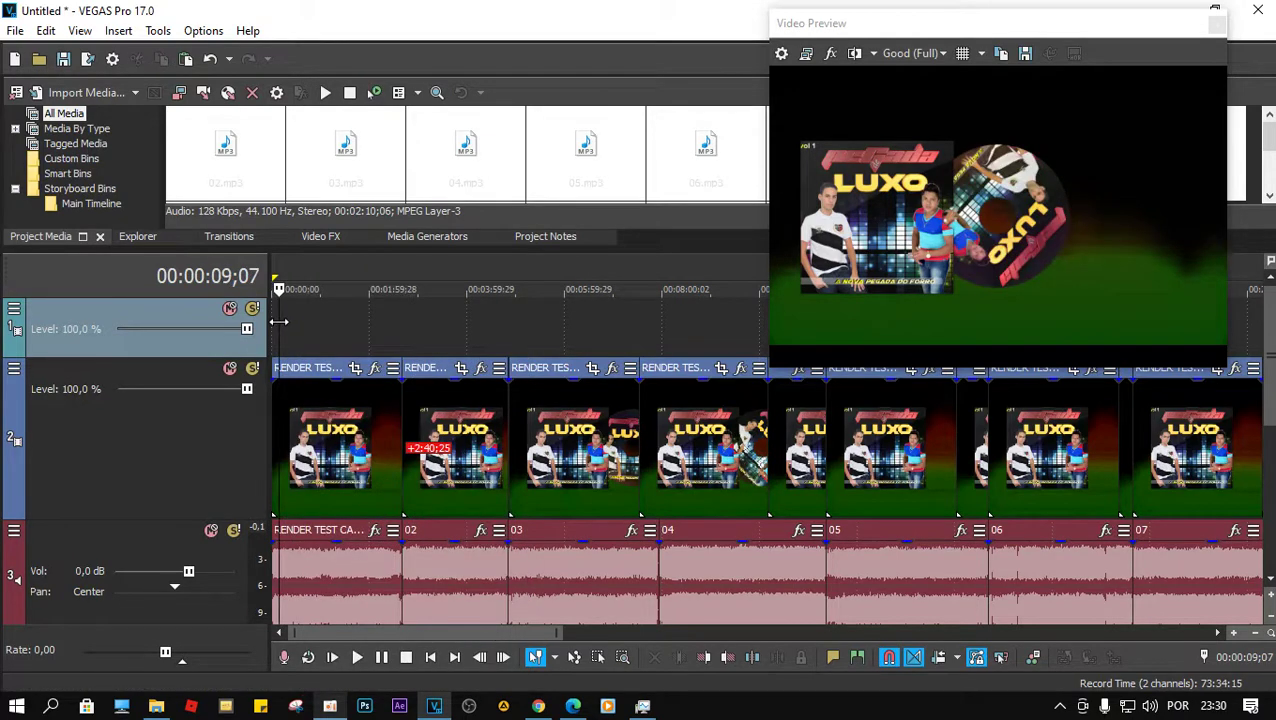
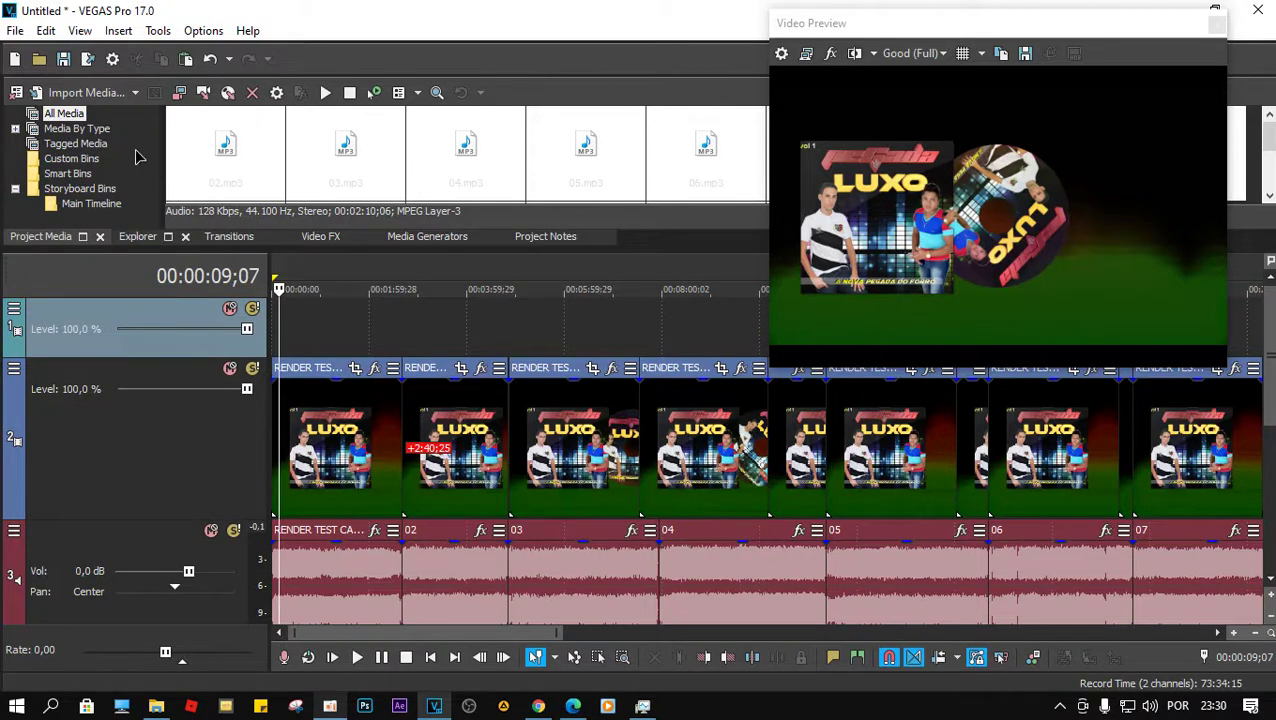
Dismiss the render settings without rendering and close the floating Video Preview window.
left_click(88, 59)
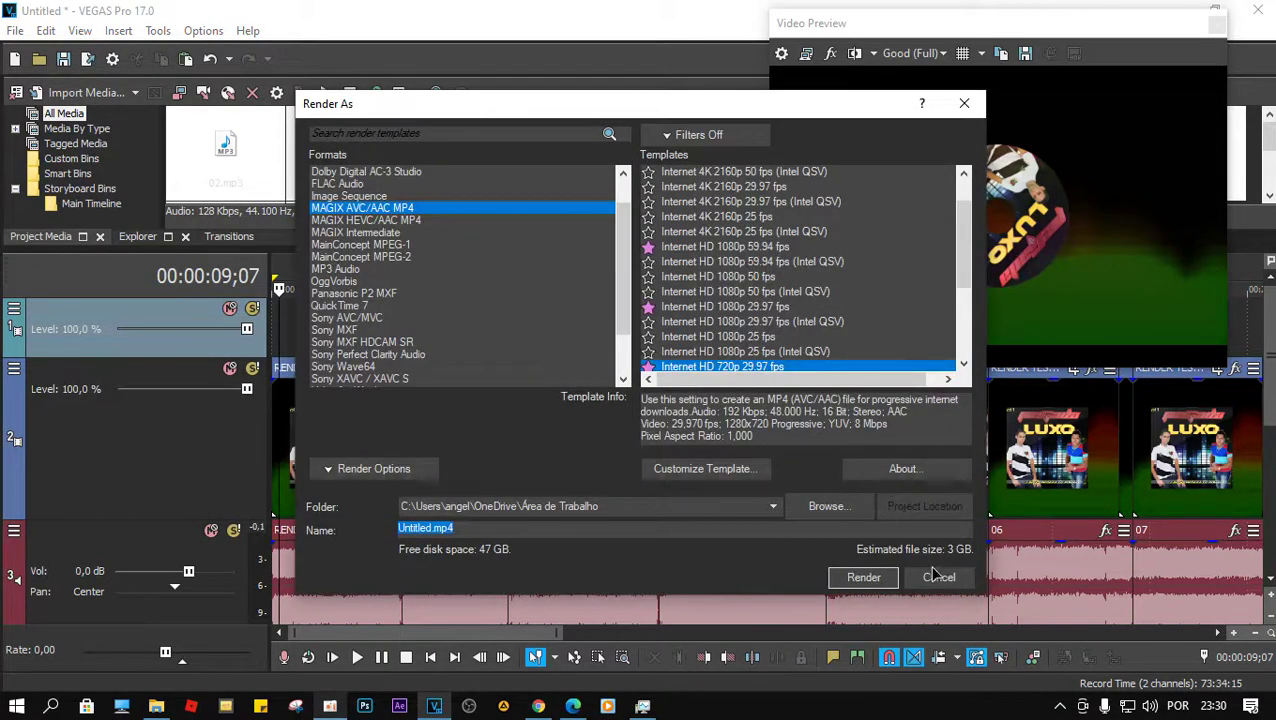
left_click(942, 574)
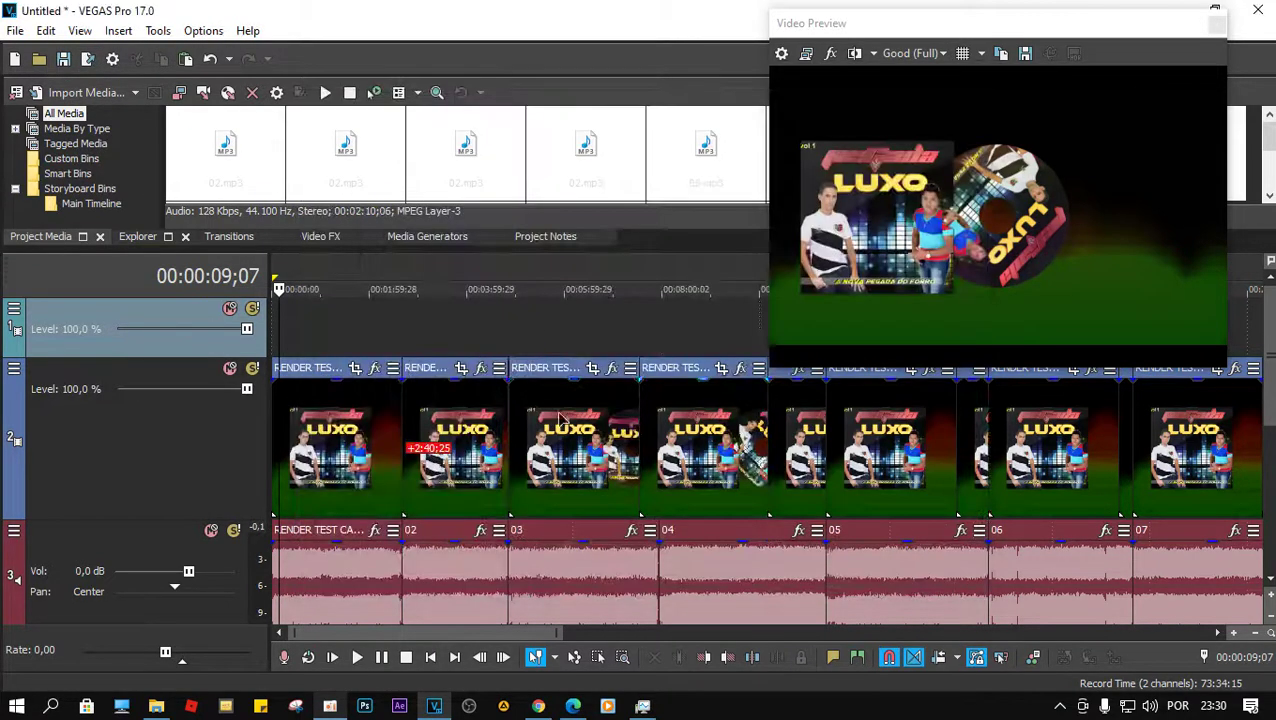
left_click(1025, 24)
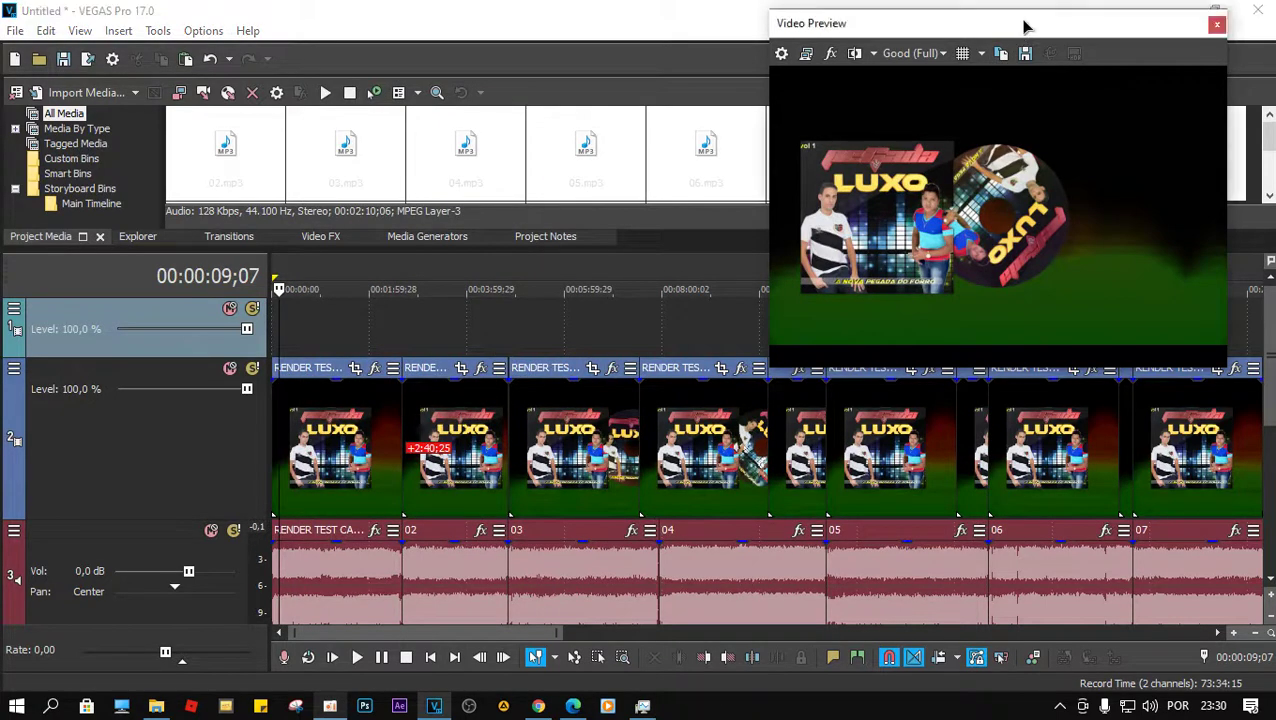
left_click(1216, 23)
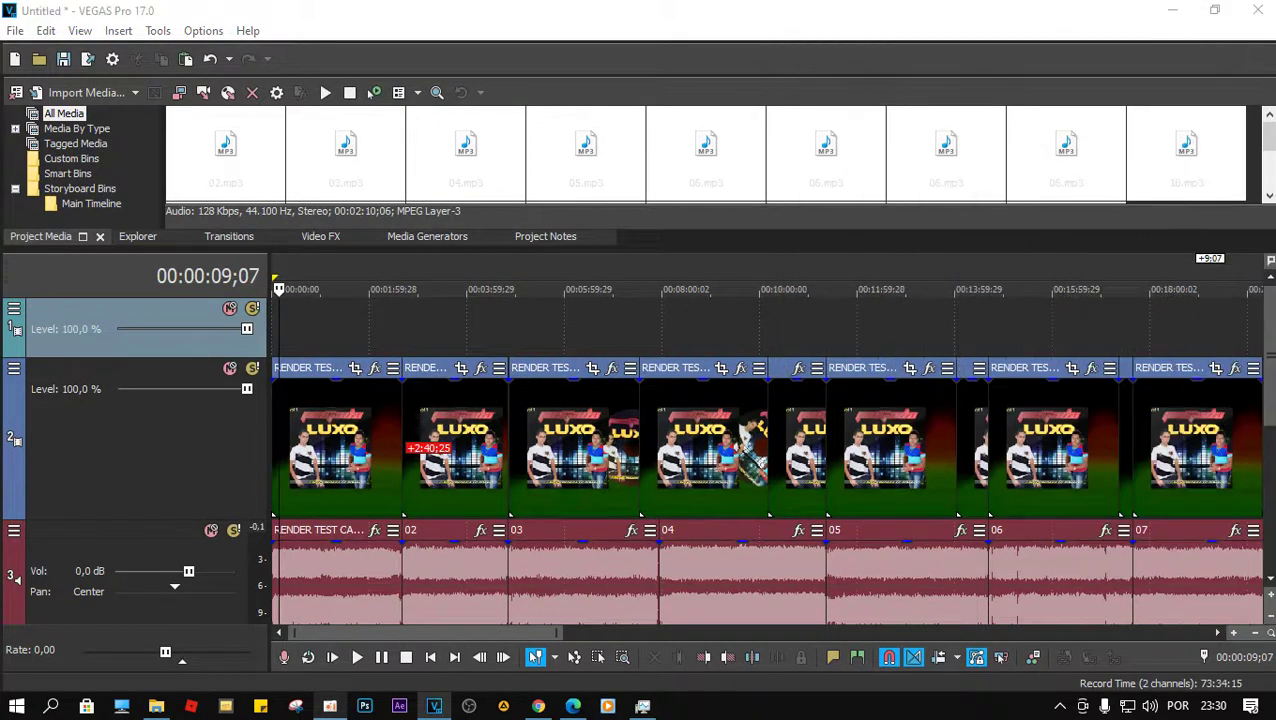
Set the time selection to the whole project and select all video and audio events.
double_click(557, 266)
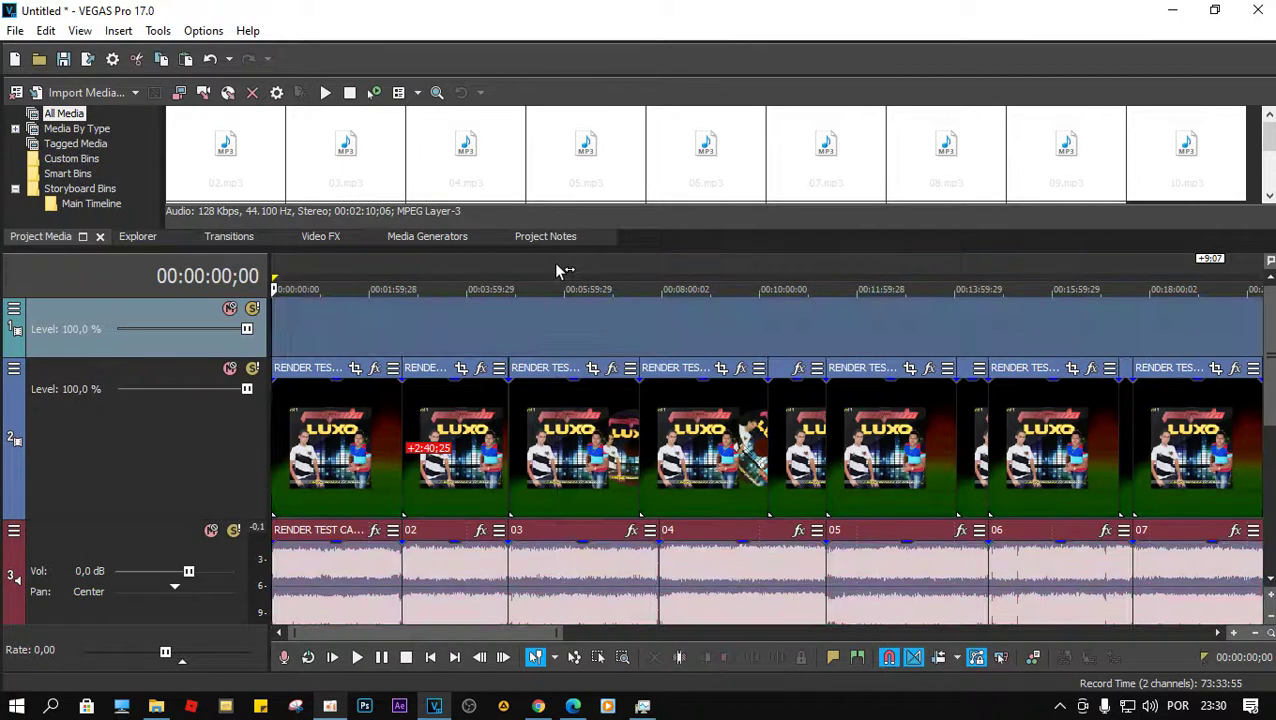
scroll(598, 339, "down", 6)
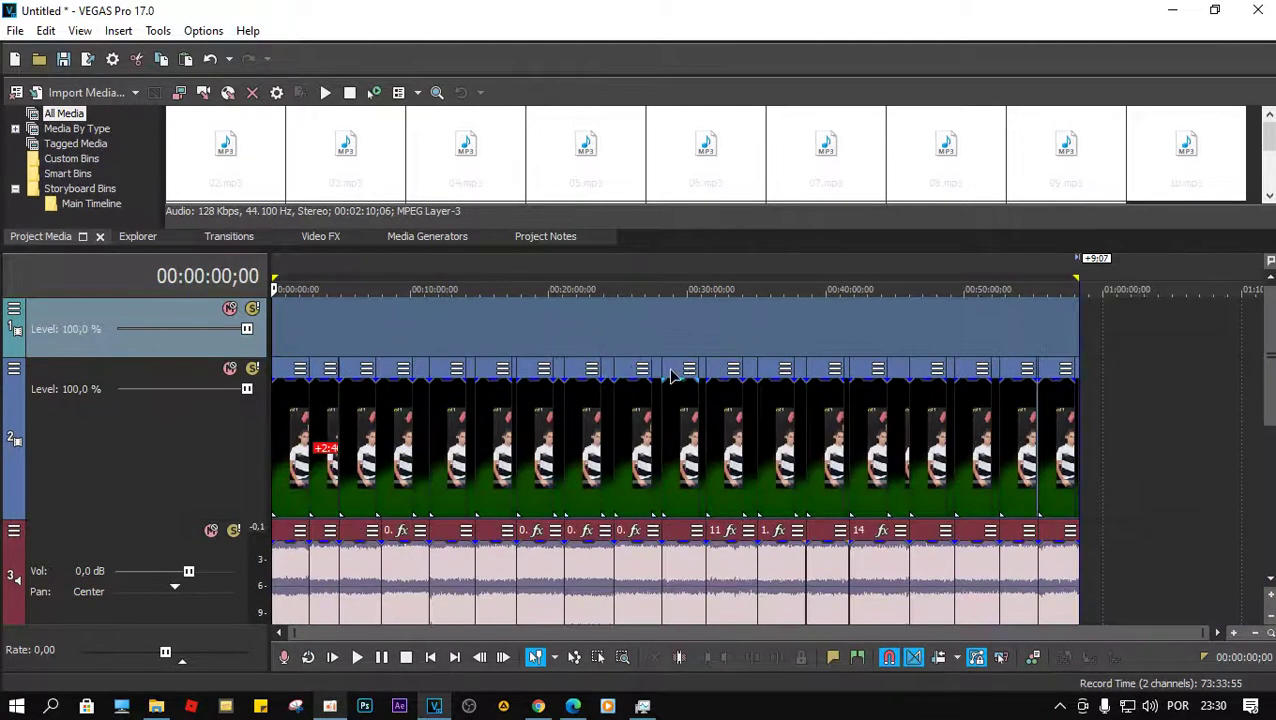
mouse_move(1270, 383)
left_mouse_down()
mouse_move(1269, 474)
mouse_move(1269, 383)
left_mouse_up()
key("ctrl+a")
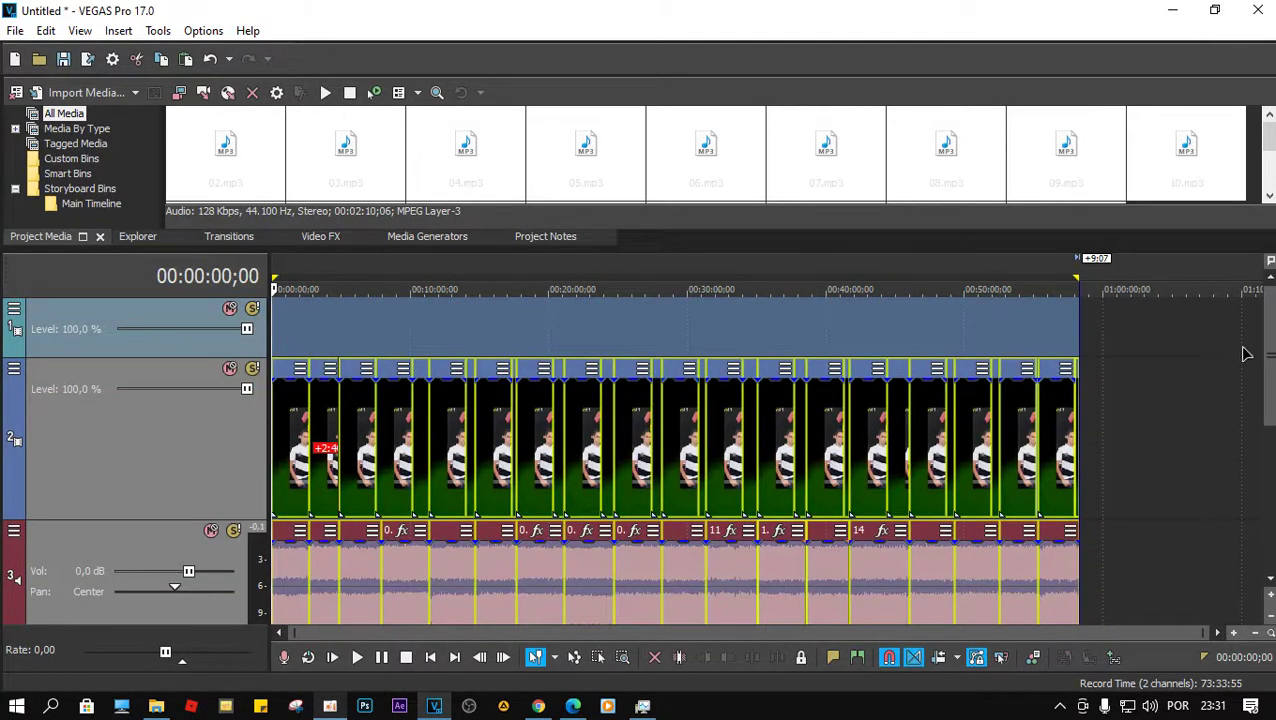
mouse_move(1269, 335)
left_mouse_down()
mouse_move(1269, 410)
mouse_move(1269, 330)
left_mouse_up()
Open the render settings and compare the Internet HD 1080p 29.97 fps and Internet 4K 2160p 25 fps (Intel QSV) templates.
left_click(87, 60)
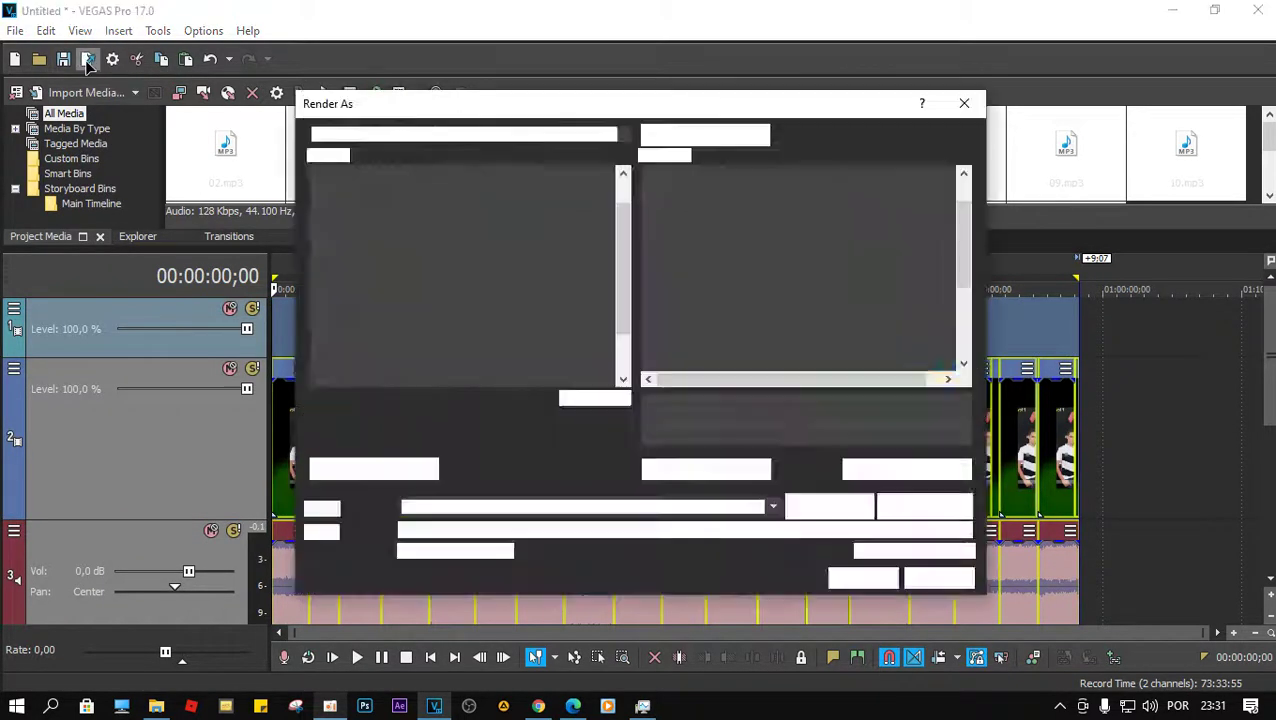
scroll(848, 317, "down", 2)
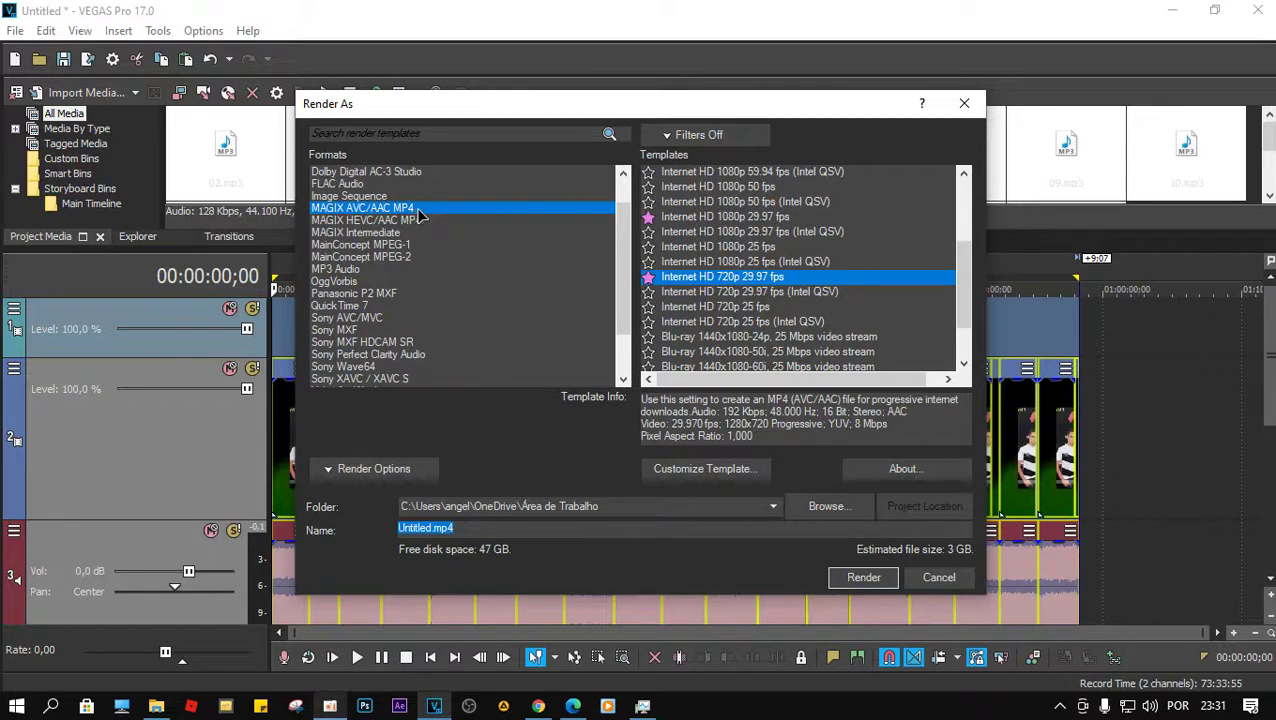
left_click(756, 217)
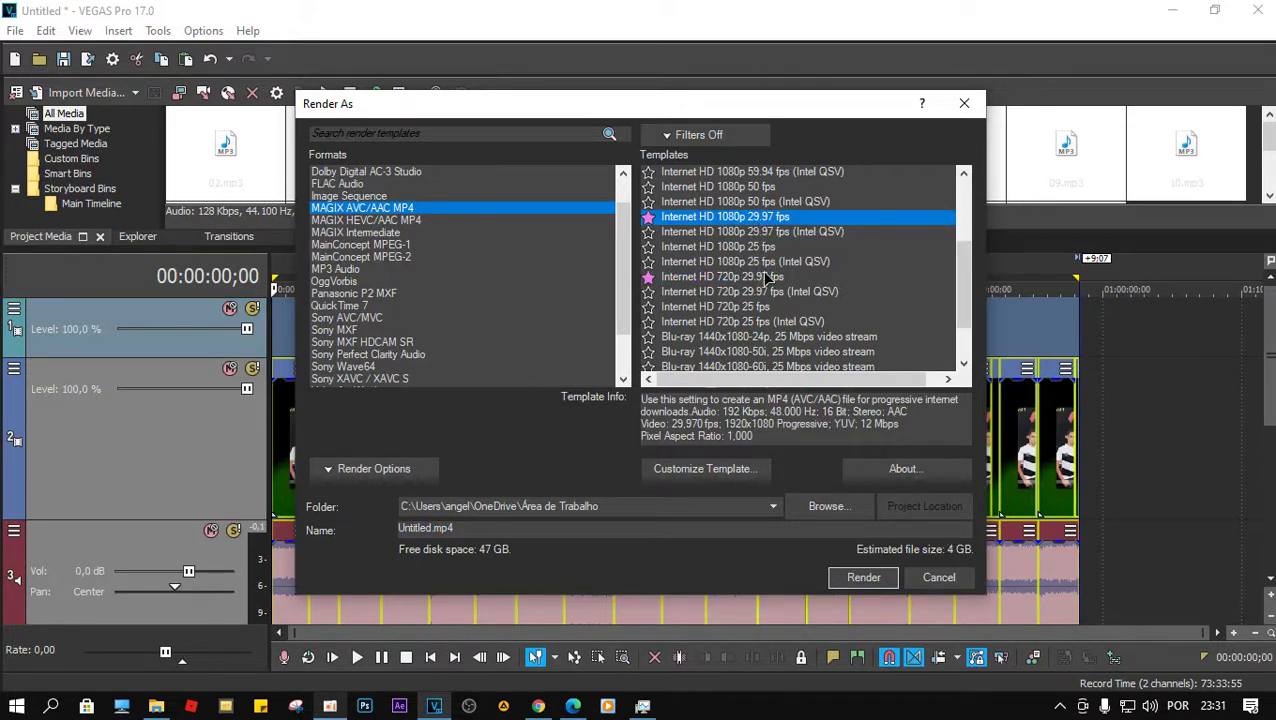
scroll(752, 245, "up", 1)
left_click(754, 237)
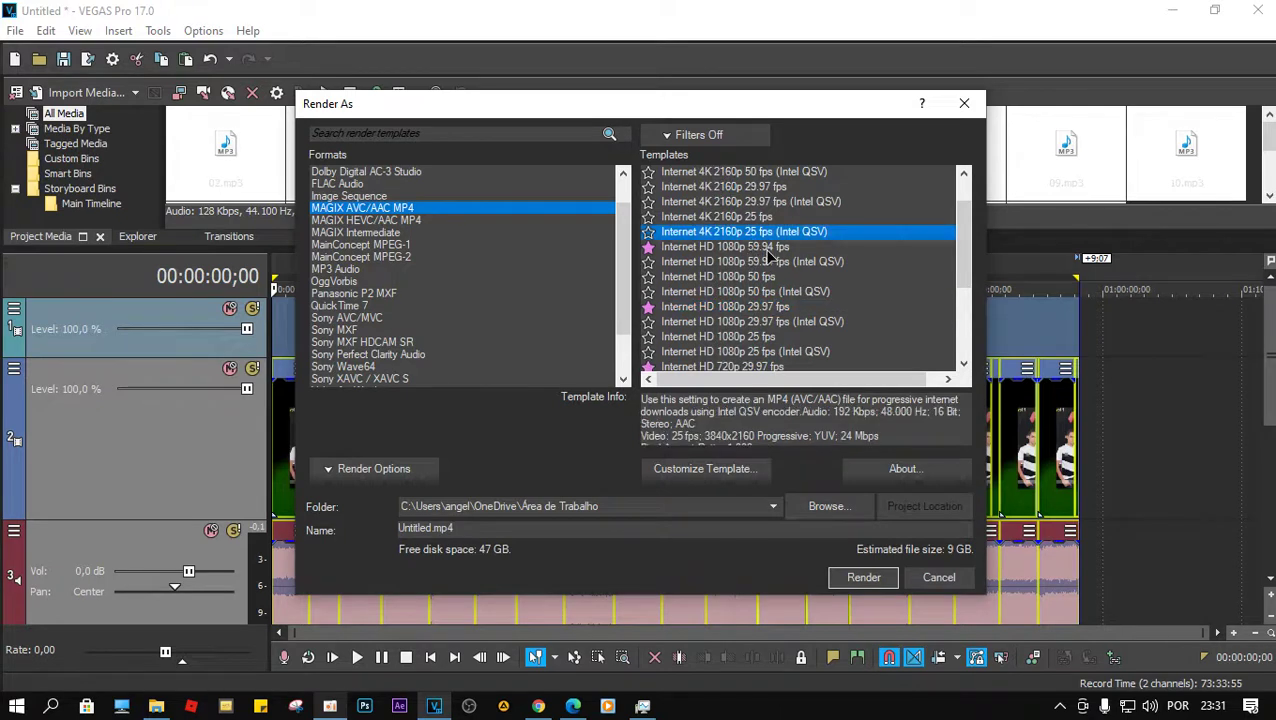
scroll(766, 248, "down", 1)
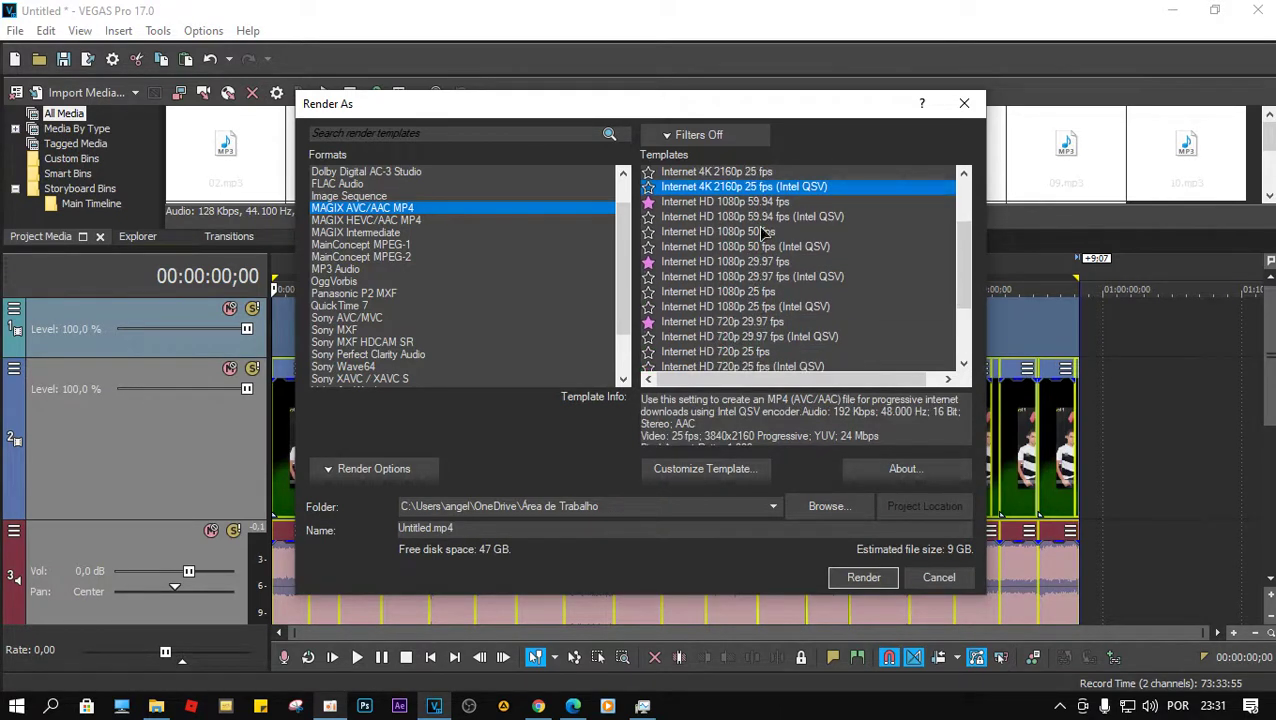
scroll(739, 247, "down", 1)
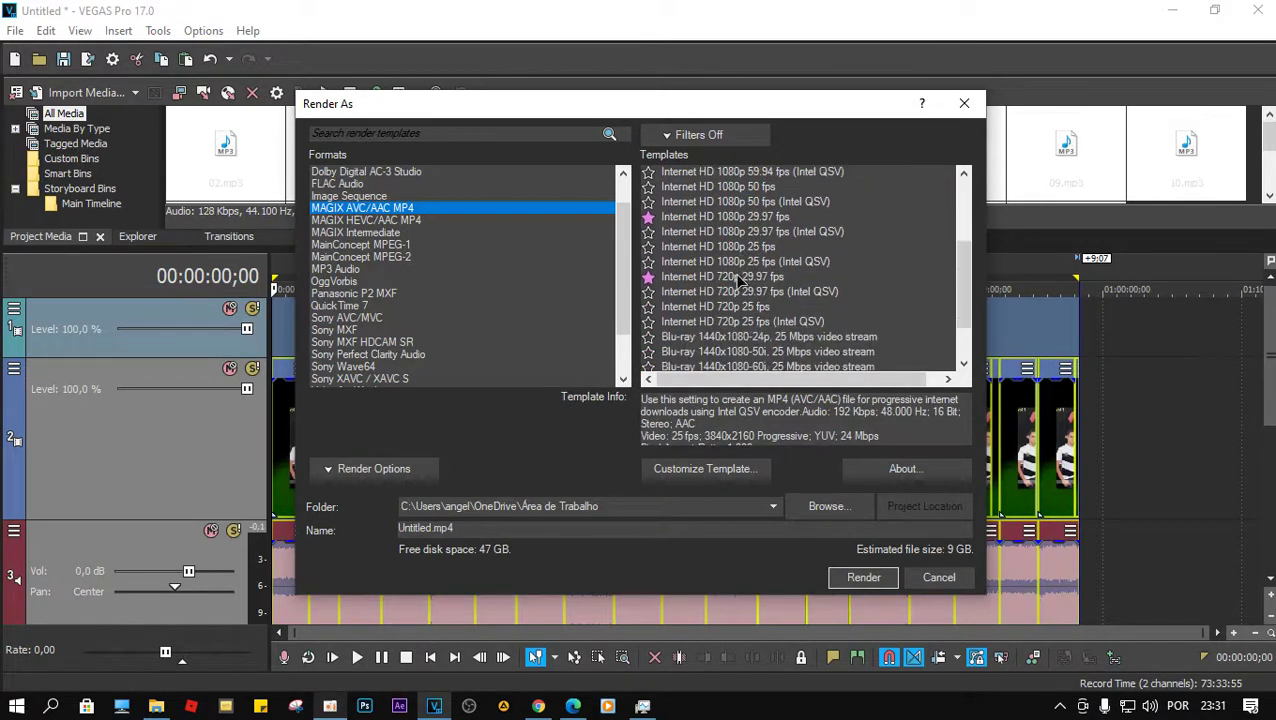
Choose the Internet HD 720p 29.97 fps template of the MAGIX AVC/AAC MP4 format after comparing it with the 25 fps one.
left_click(738, 277)
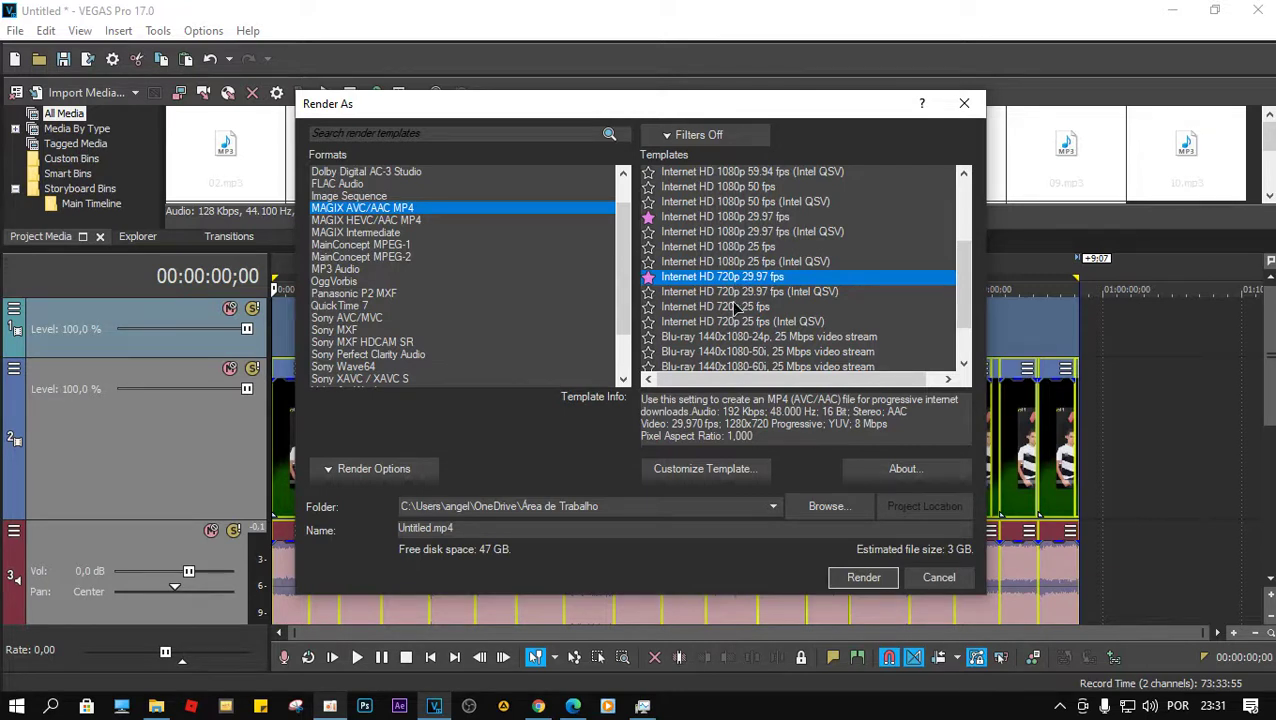
left_click(735, 308)
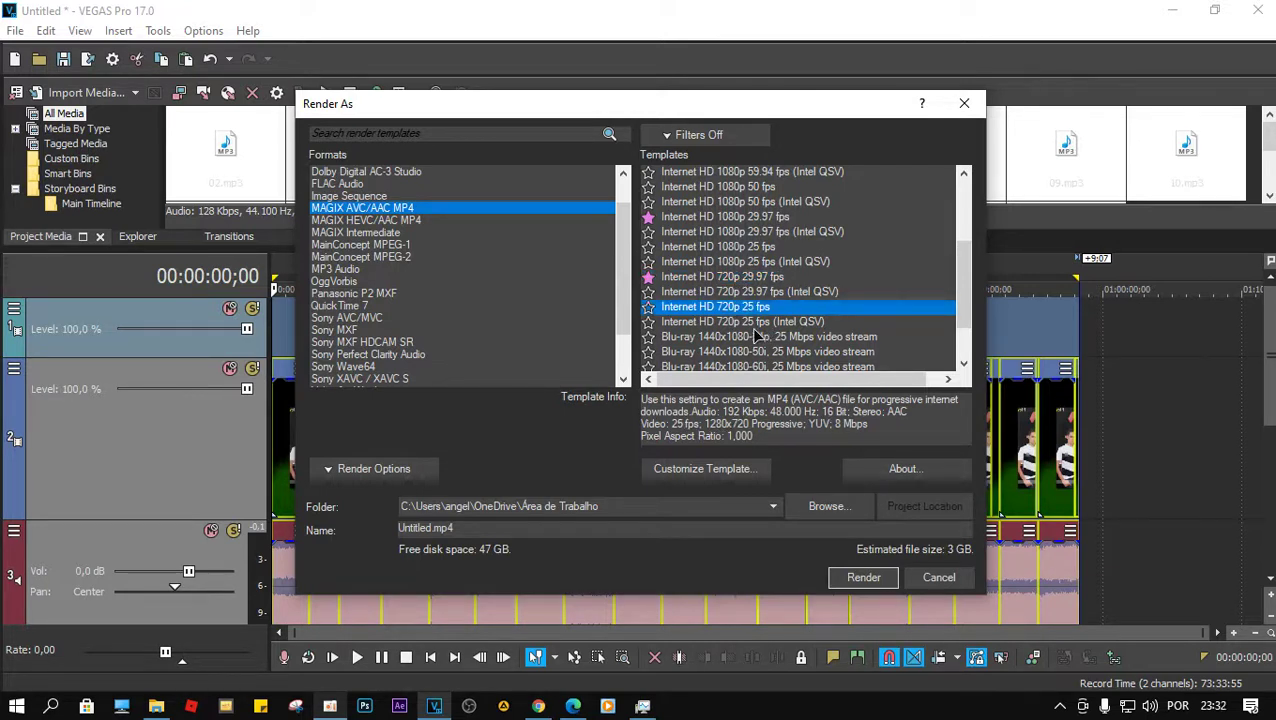
scroll(756, 340, "down", 1)
scroll(735, 340, "up", 2)
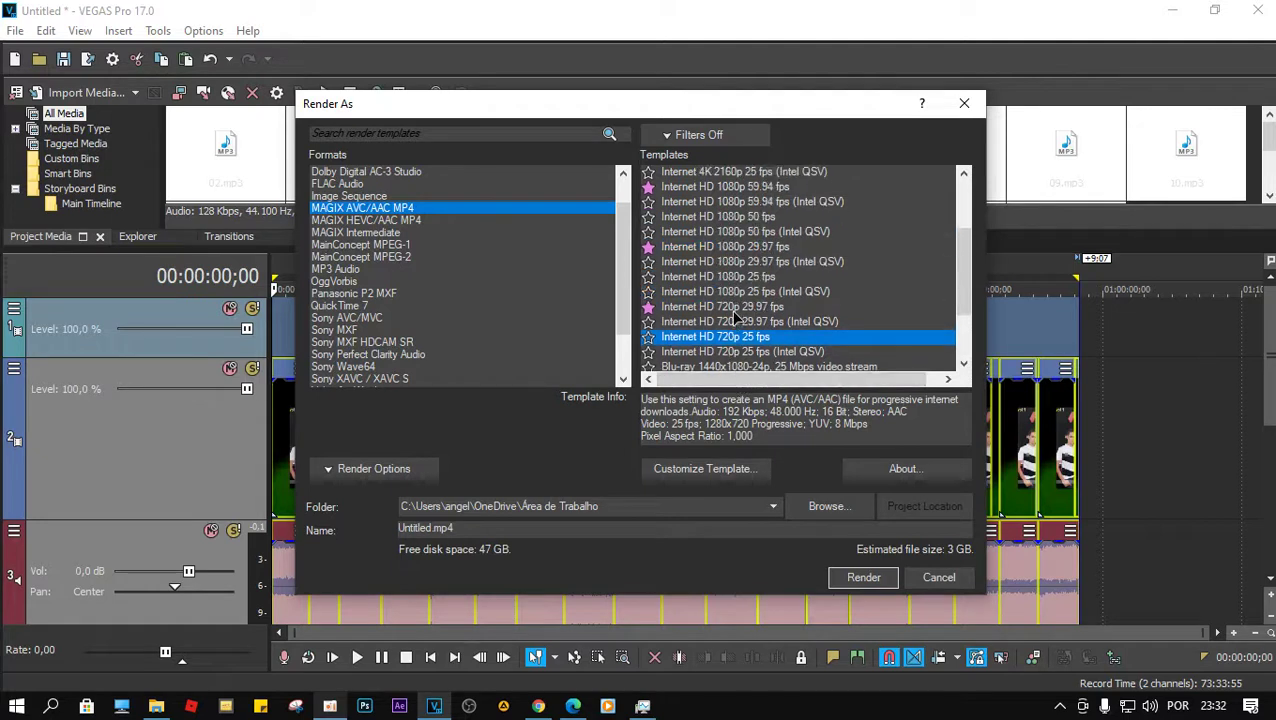
left_click(735, 310)
scroll(735, 316, "down", 2)
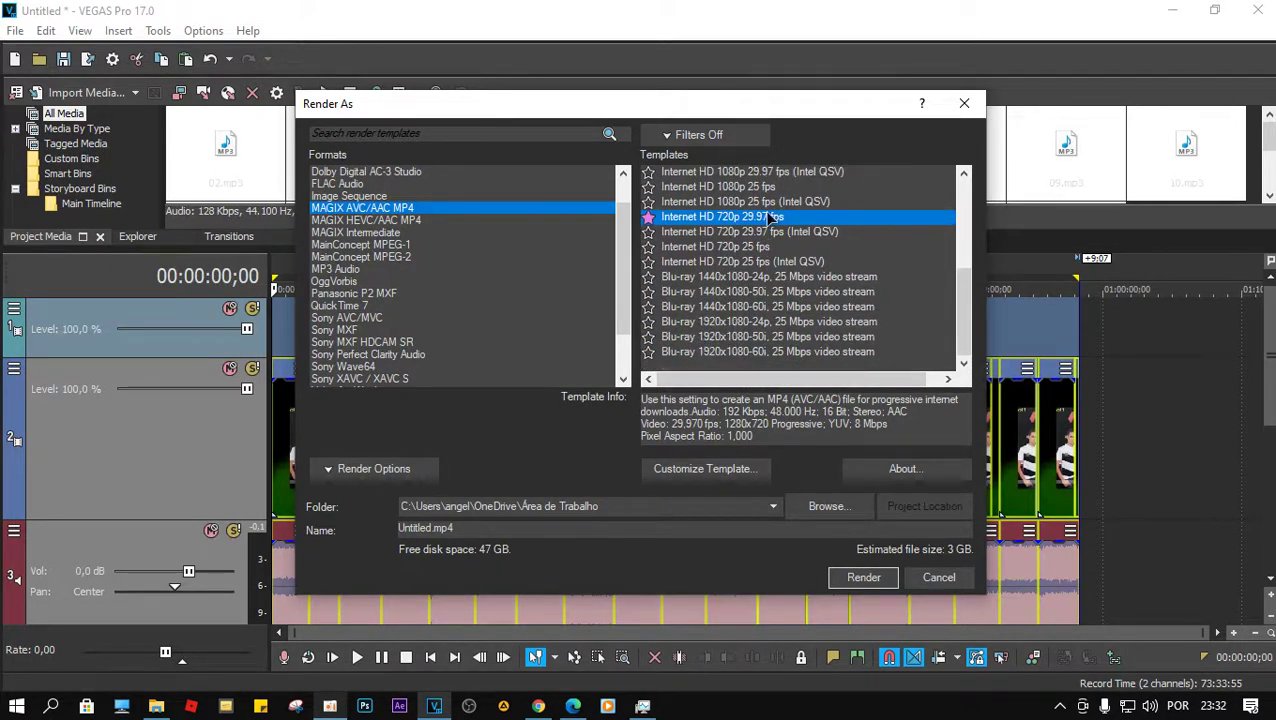
scroll(800, 238, "up", 1)
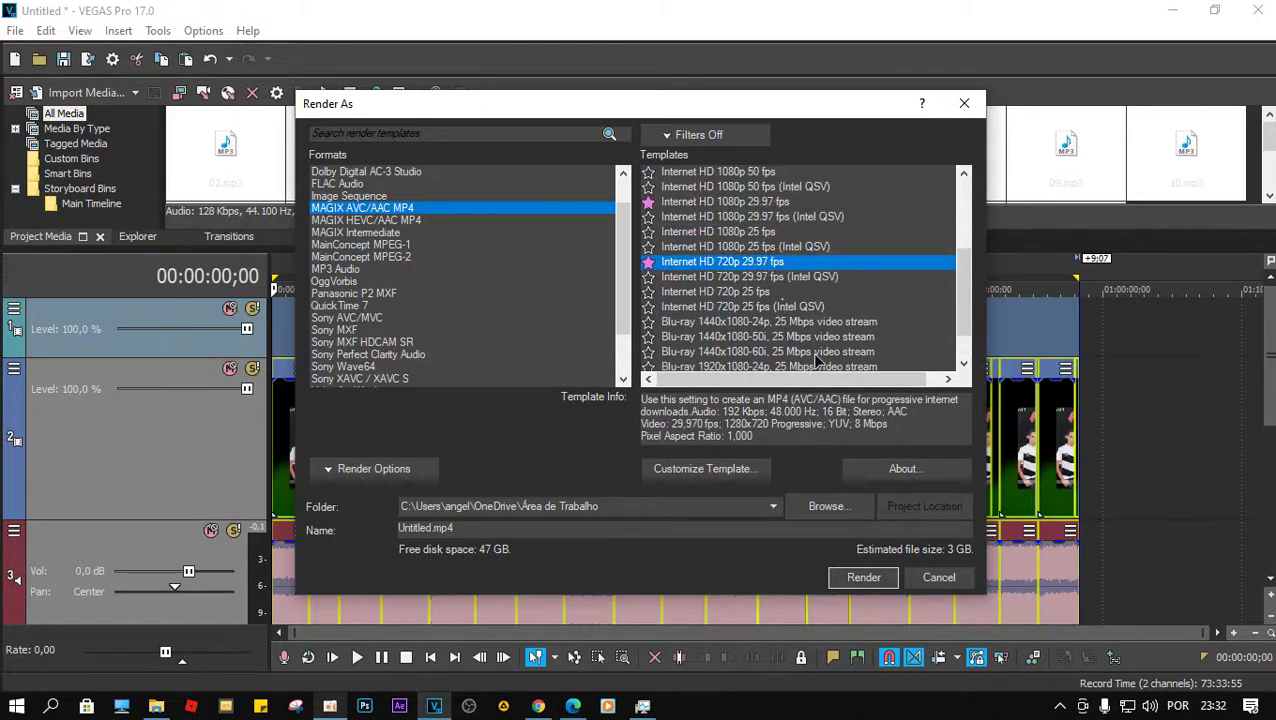
Name the output file "CD PEGADA DE LUXO DO PARÁ VOL 1 - 2016", start the render and bring the Video Preview window into view.
left_click_drag(530, 532, 378, 511)
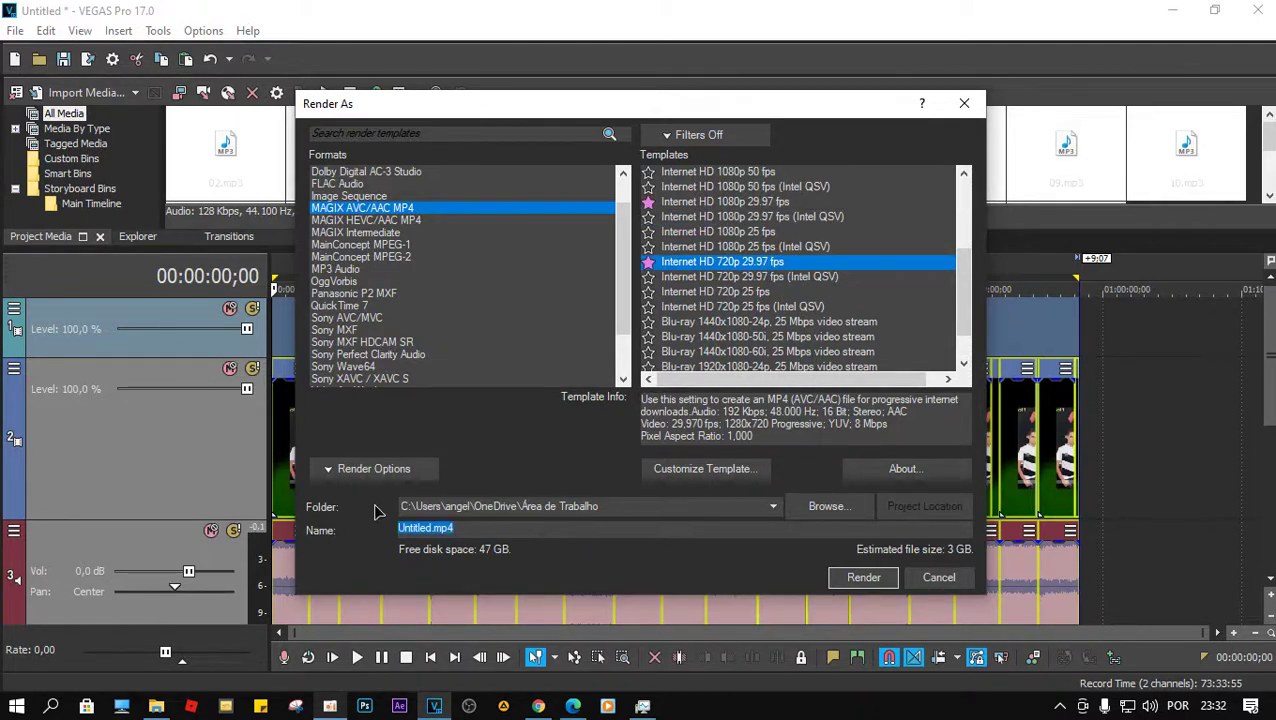
type("CD PEGADA DE LU")
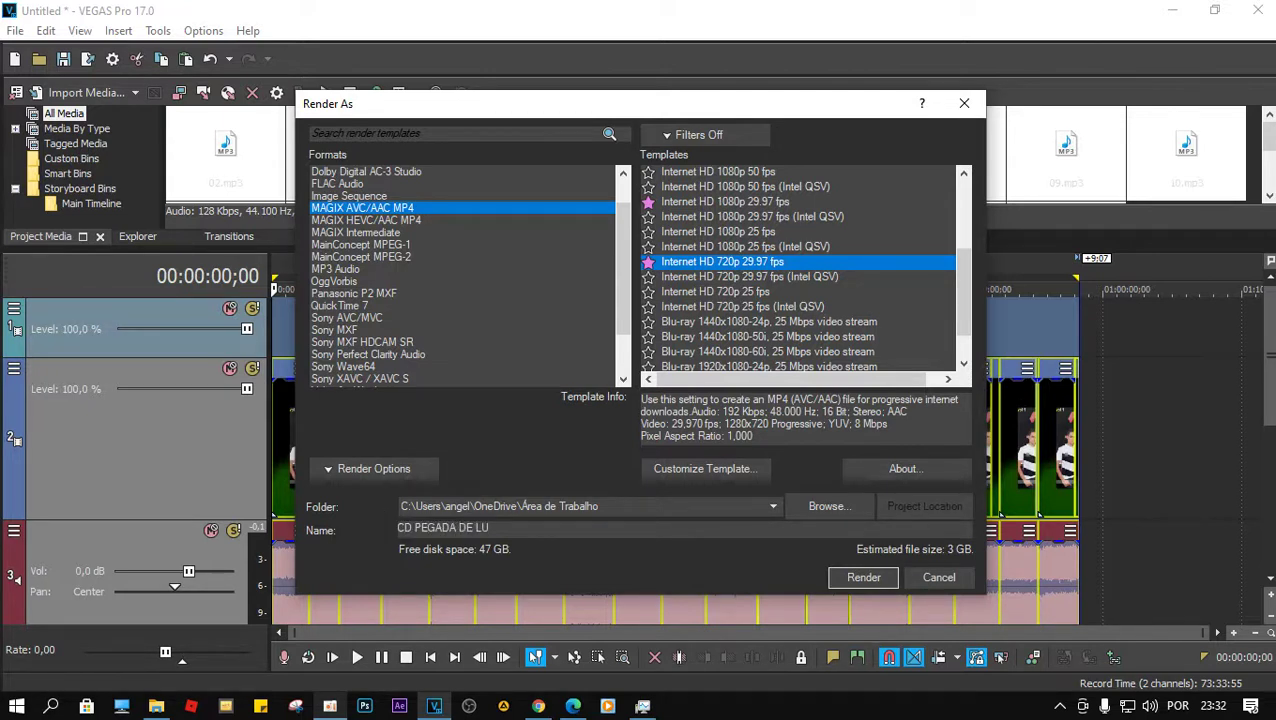
type("RÁ VOL 1")
type("- 2016")
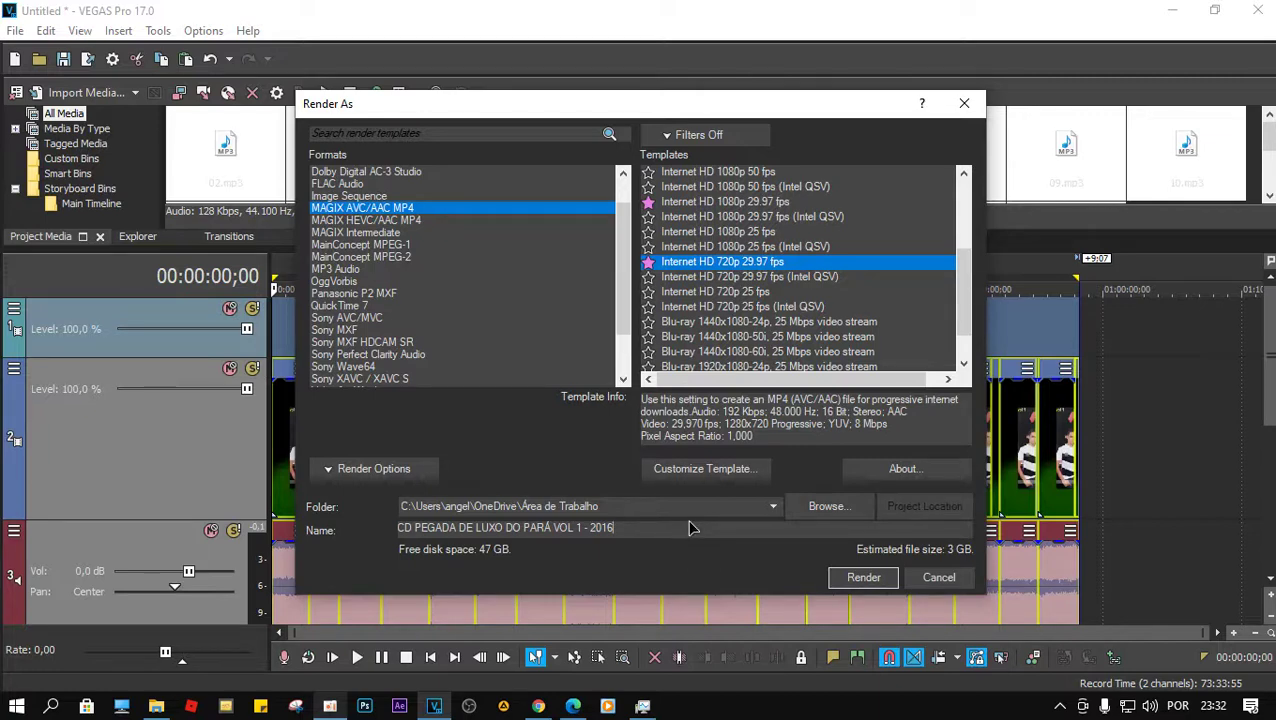
left_click(877, 580)
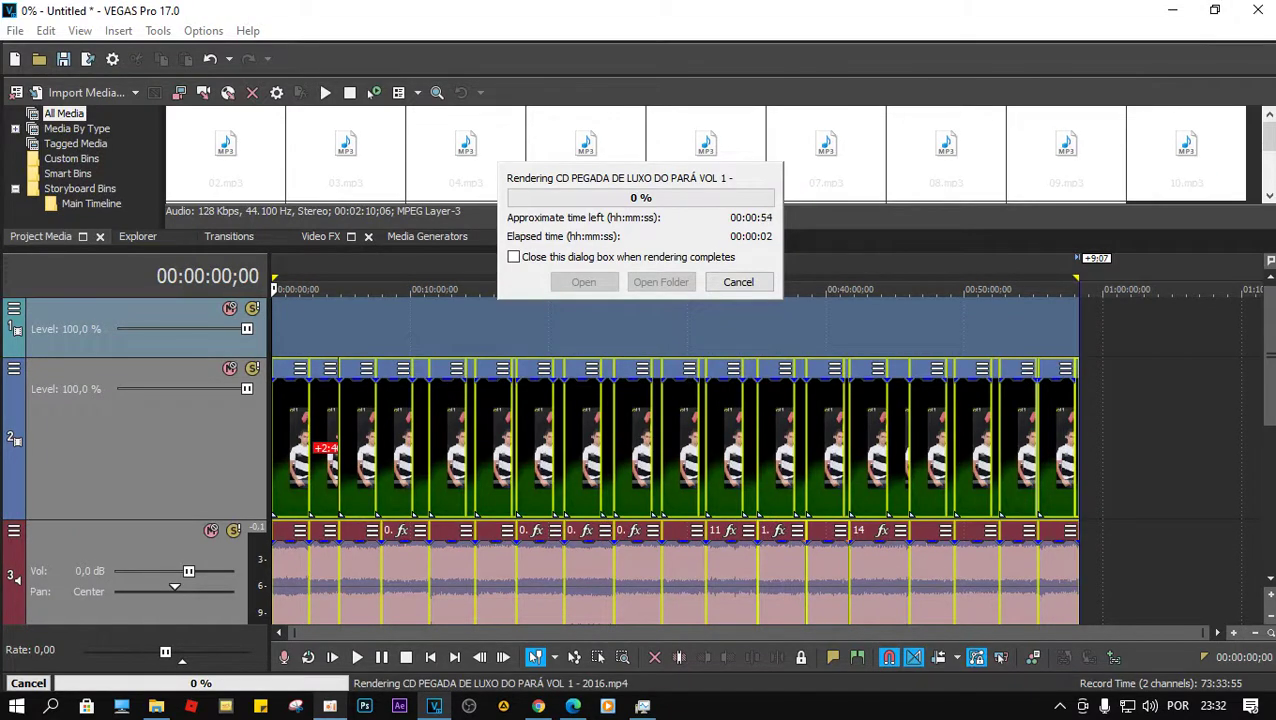
left_click_drag(1272, 92, 360, 105)
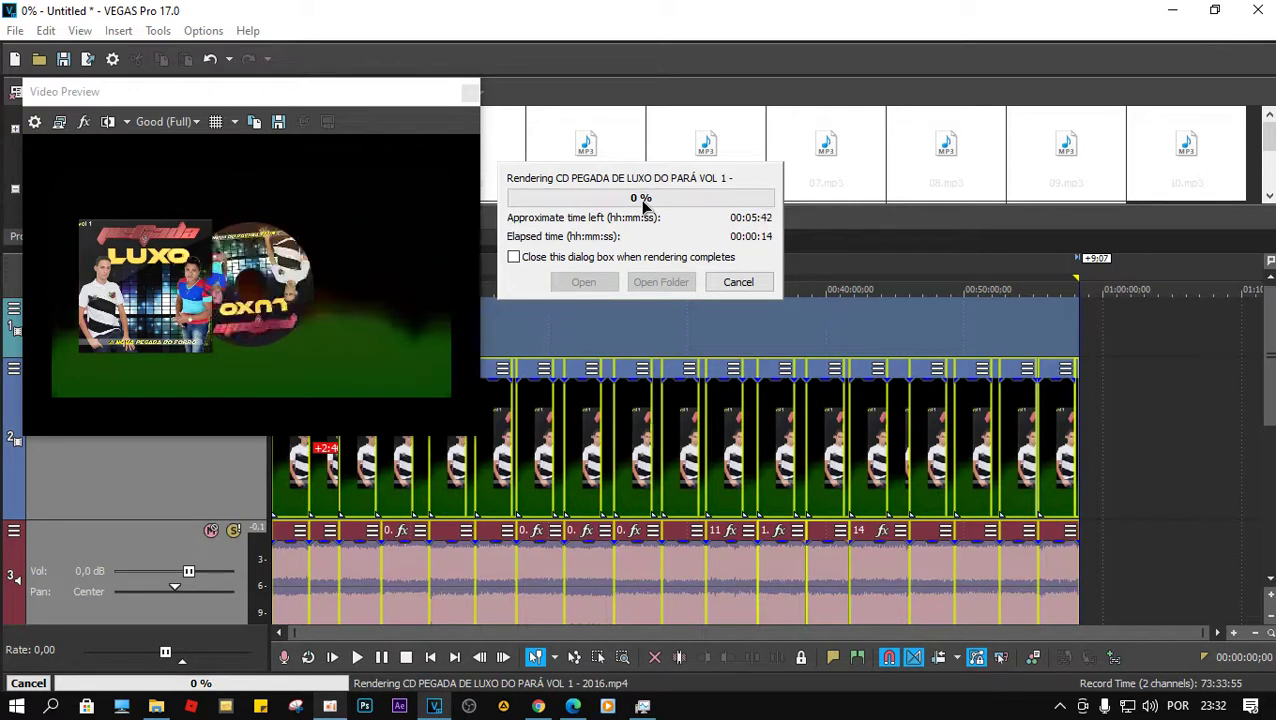
left_click_drag(1270, 340, 767, 326)
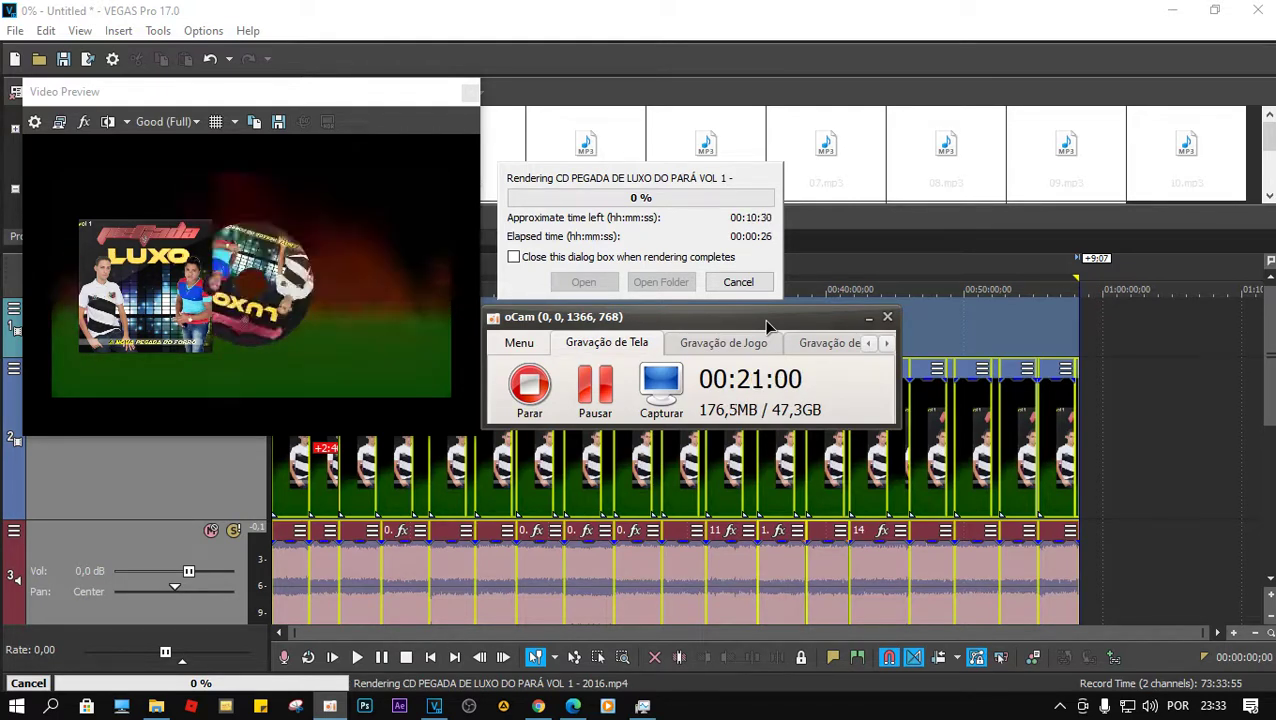
left_click(609, 380)
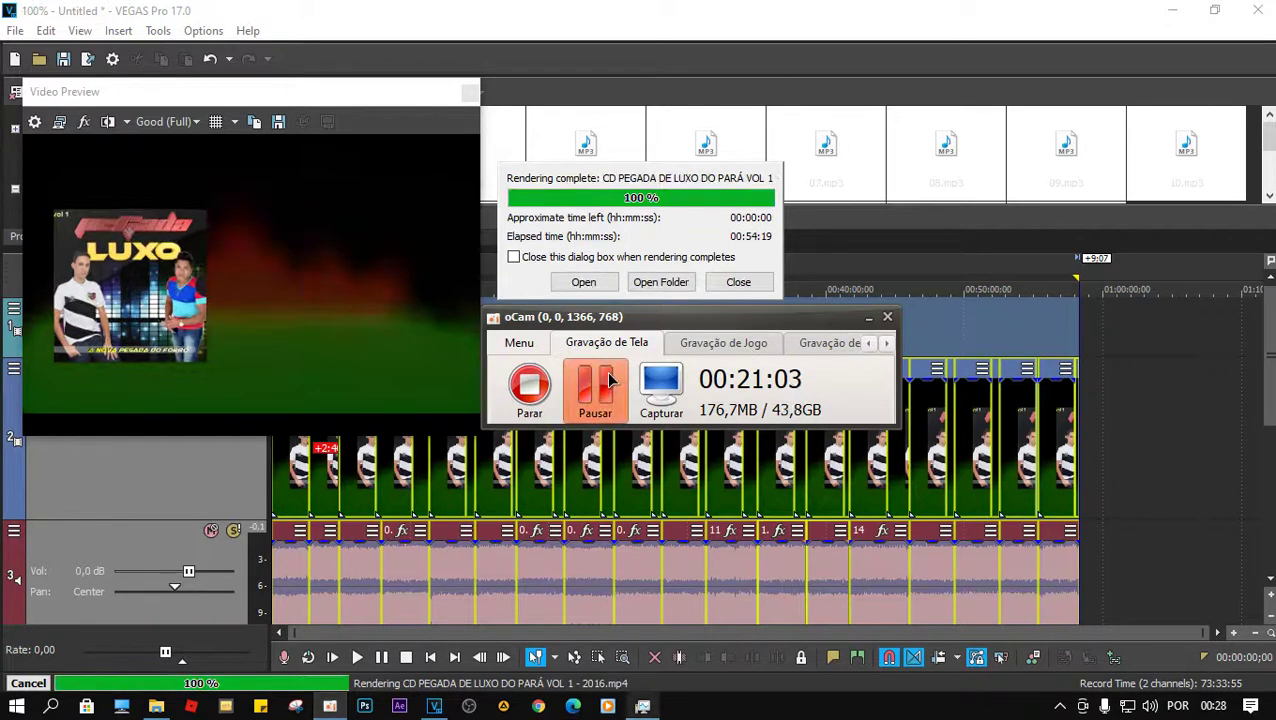
Close the finished render's progress dialog and exit VEGAS Pro without saving the changes to the Untitled project.
left_click(706, 180)
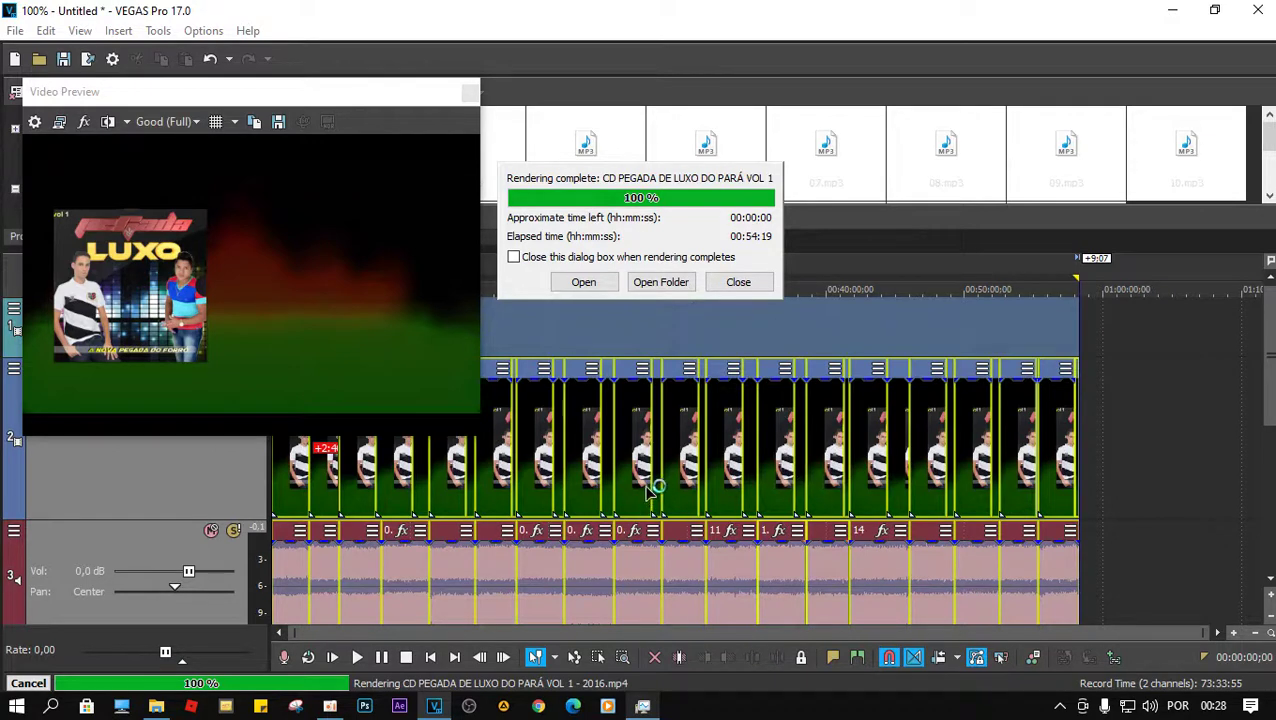
left_click(738, 283)
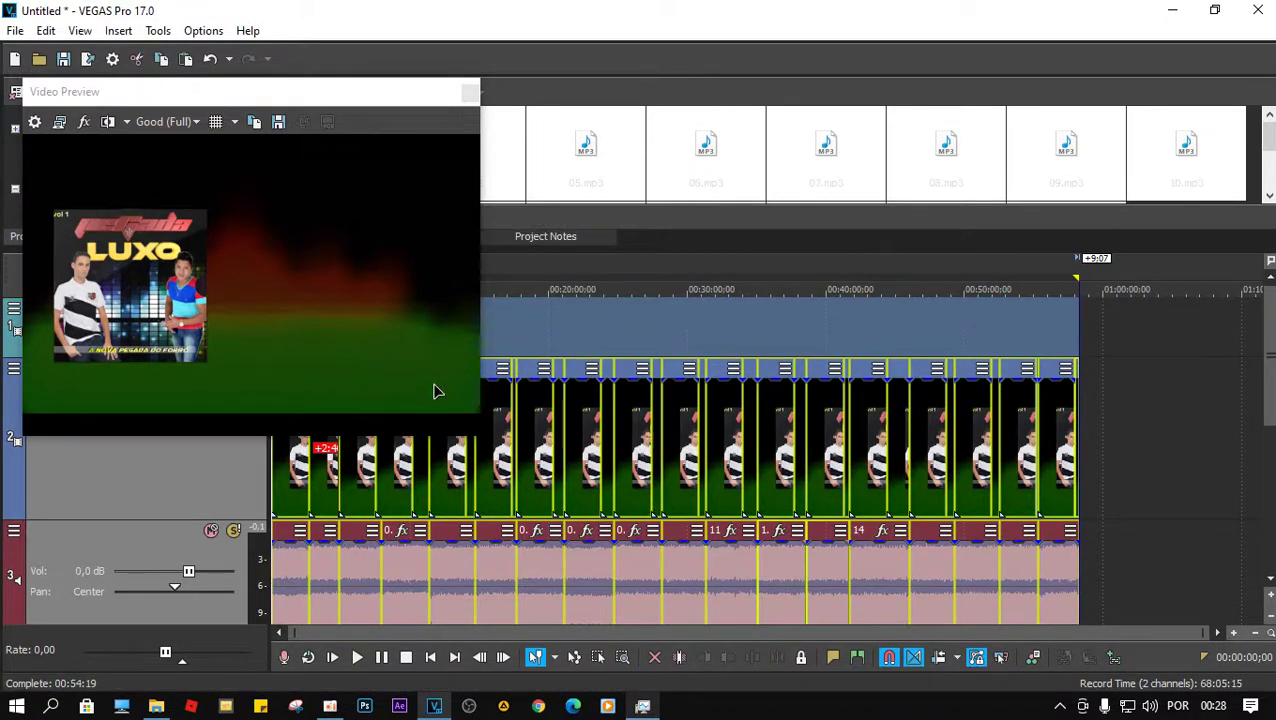
left_click(1258, 10)
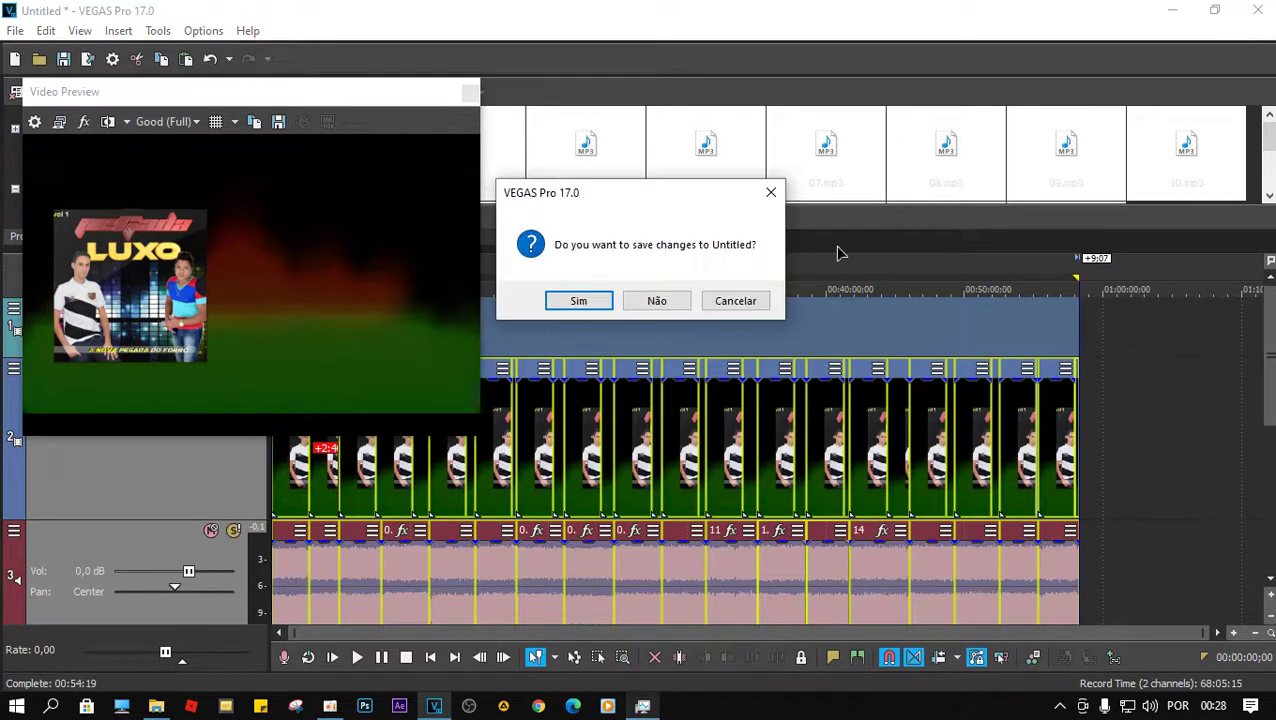
left_click(658, 302)
Play the rendered video CD PEGADA DE LUXO DO PARÁ VOL 1 - 2016 from the desktop, check its length, and close the player.
left_click_drag(760, 325, 985, 377)
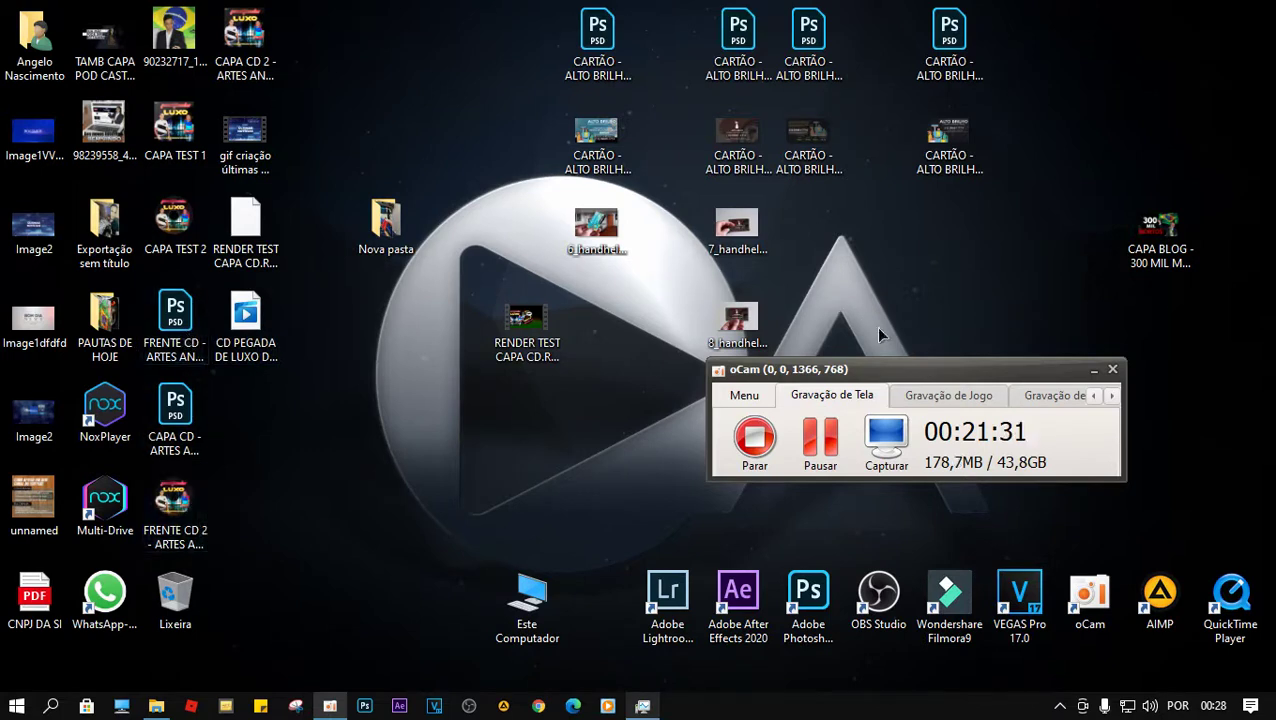
left_click(1094, 370)
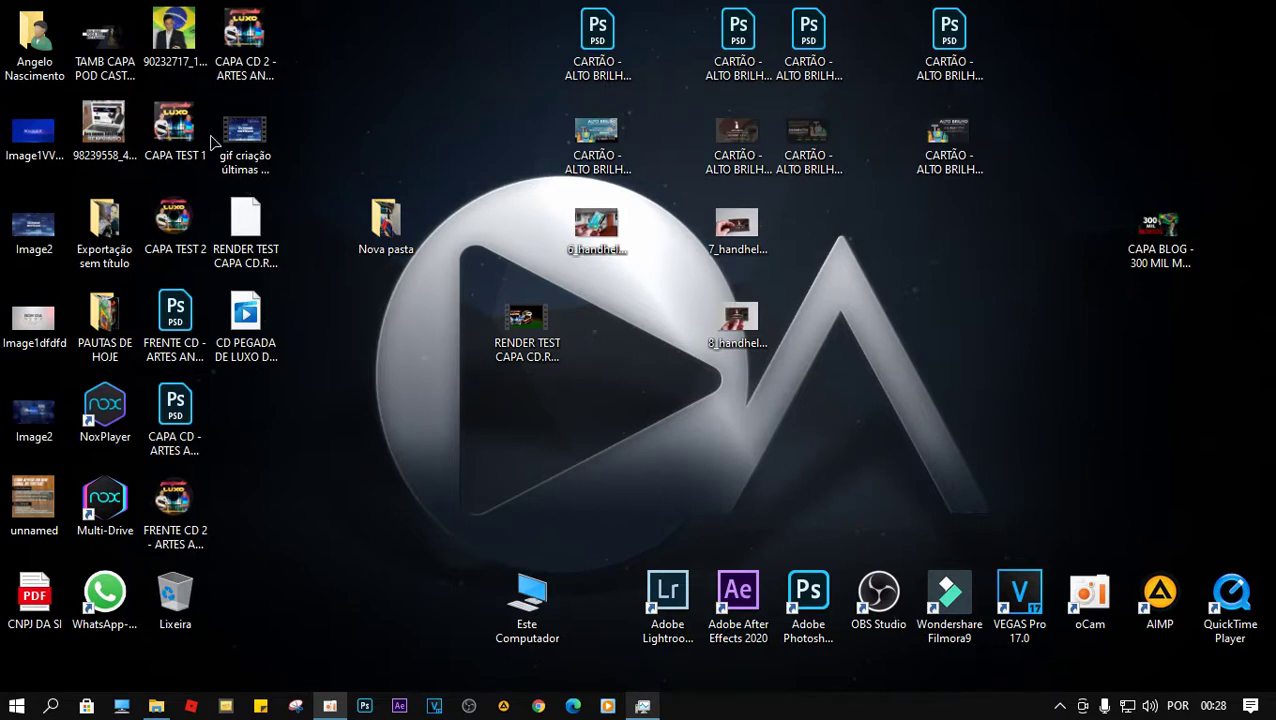
left_click(240, 328)
mouse_move(253, 322)
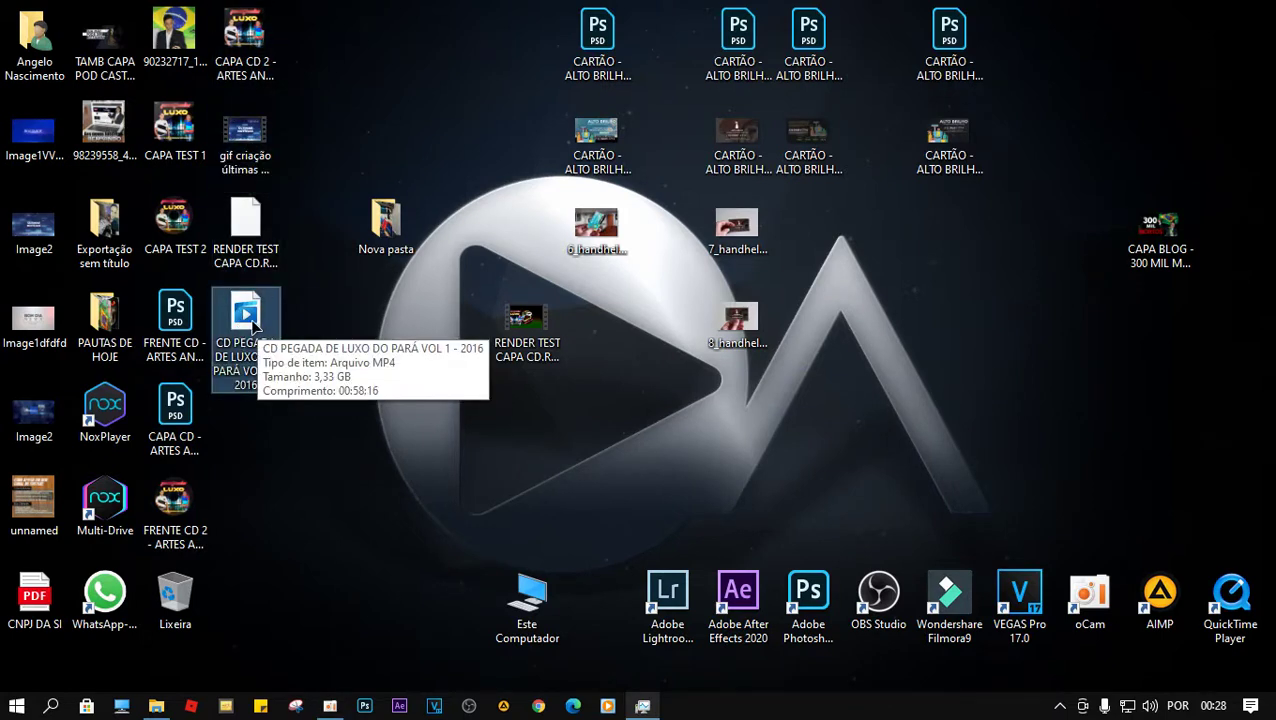
double_click(240, 326)
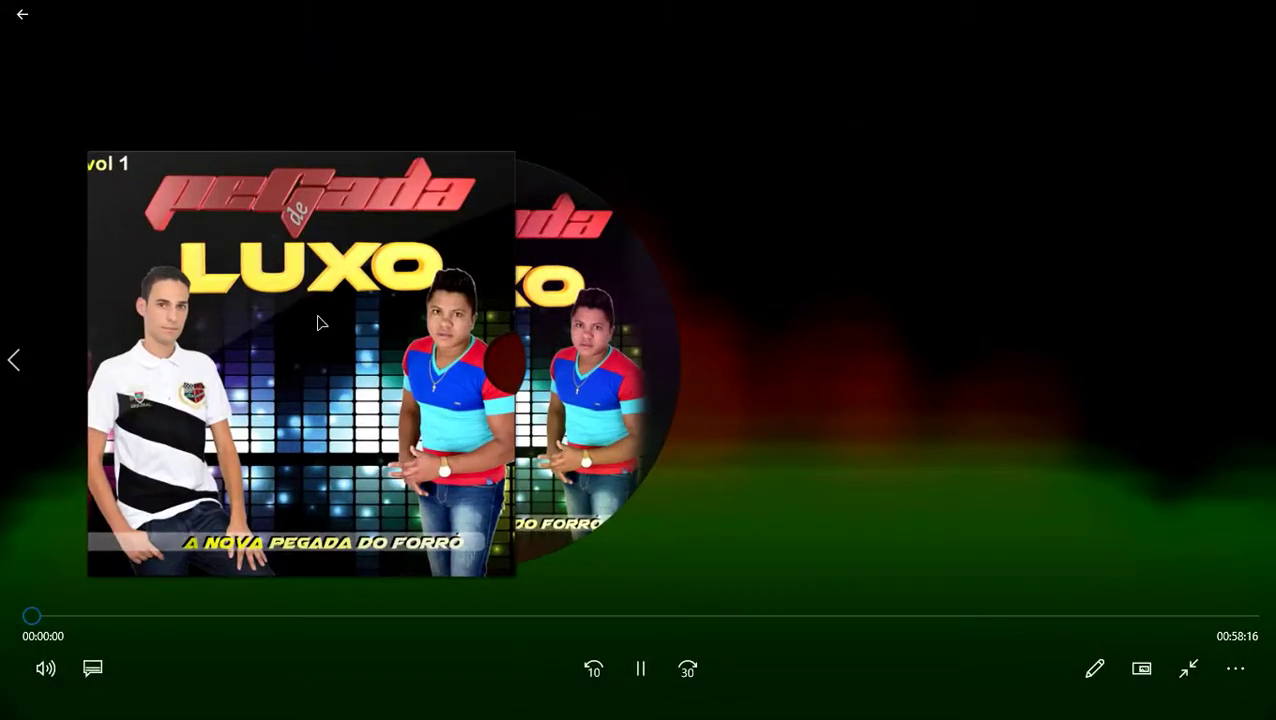
double_click(322, 321)
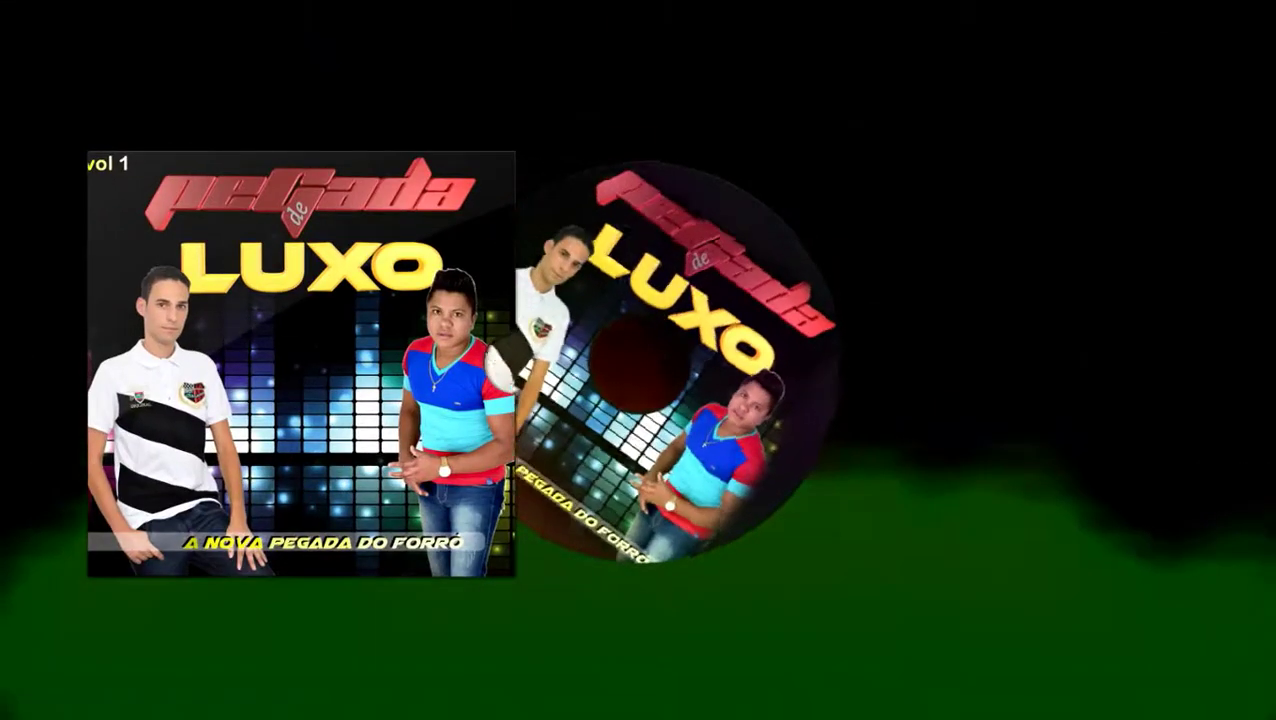
key("Escape")
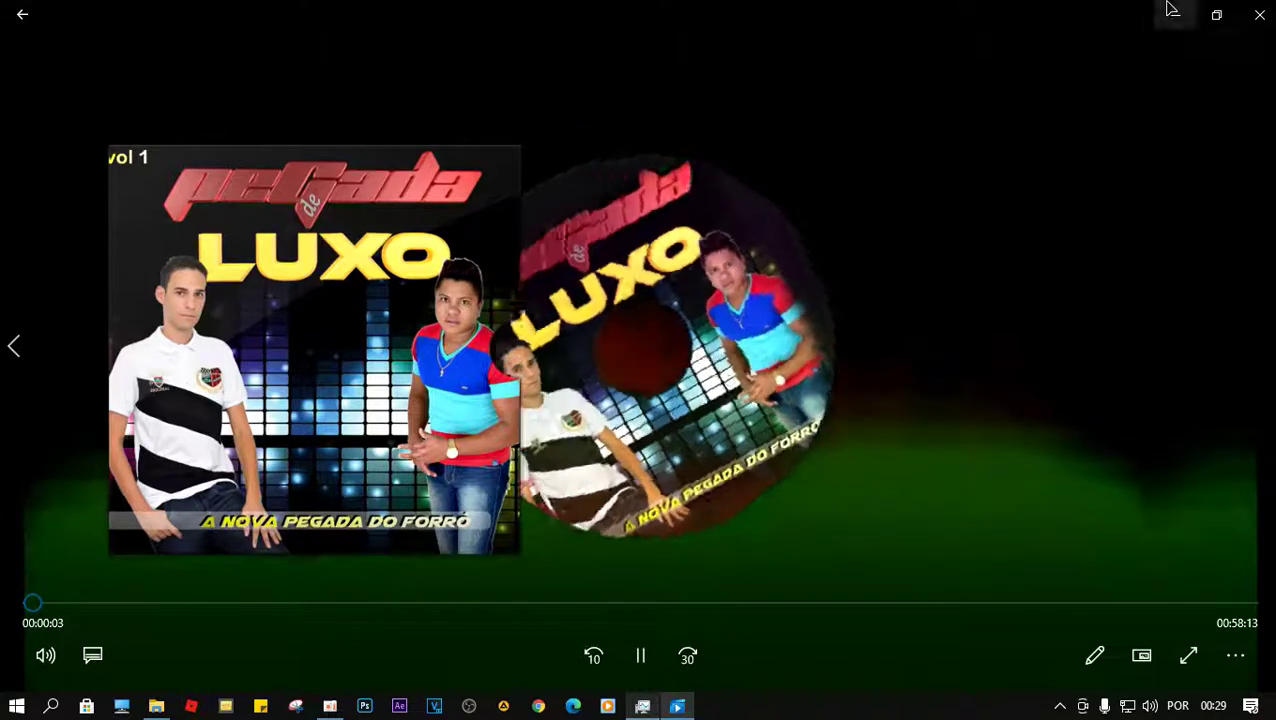
left_click(1216, 14)
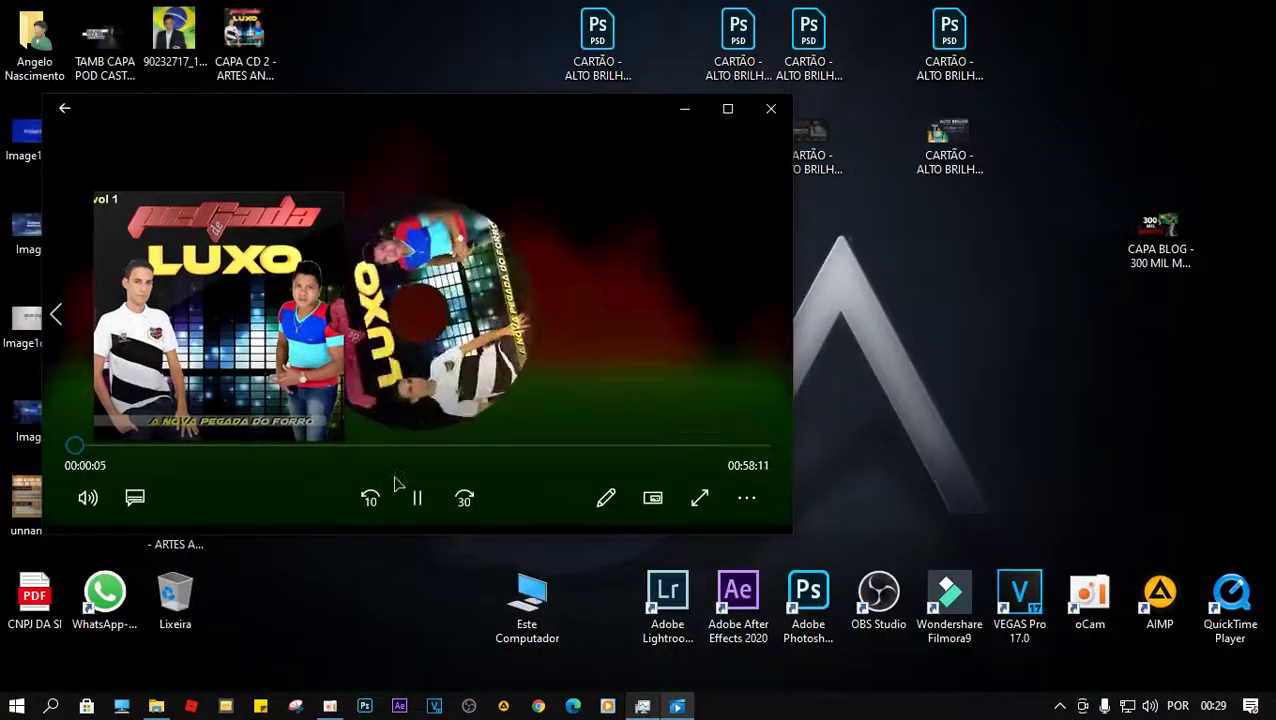
left_click(417, 497)
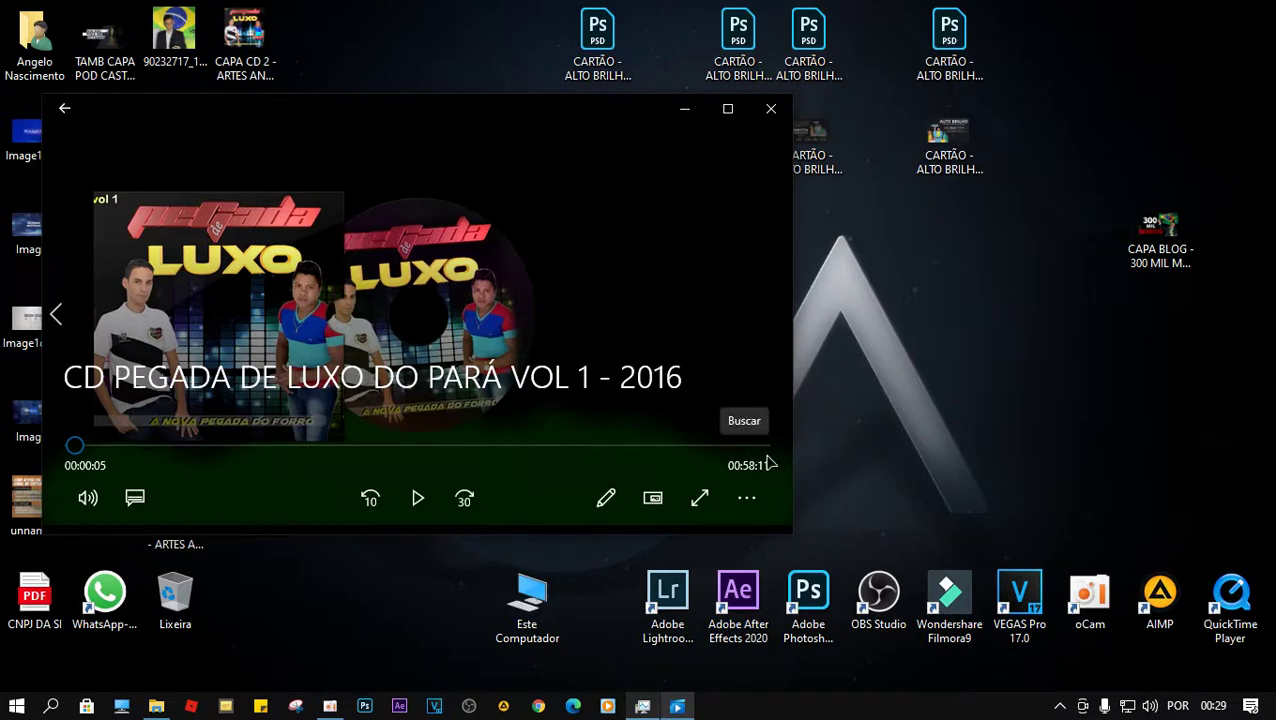
left_click(771, 109)
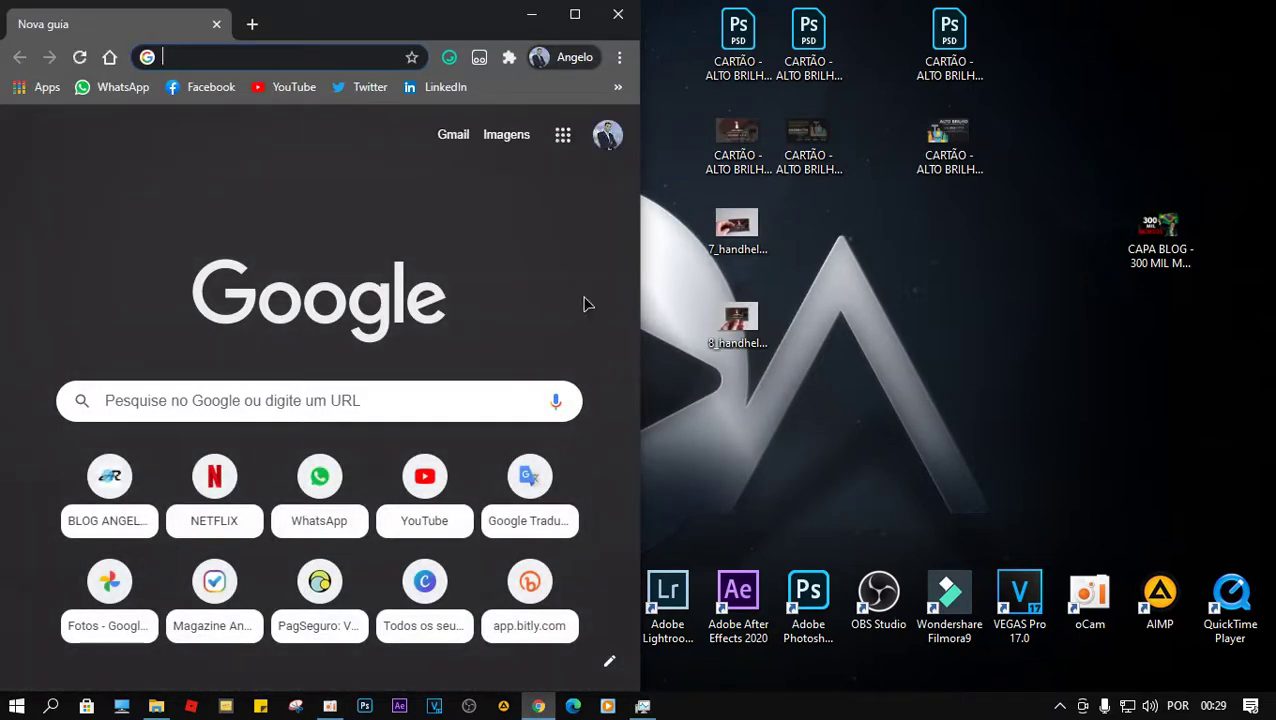
Go to youtube.com in a maximized Chrome window and start a new video upload.
left_click(575, 14)
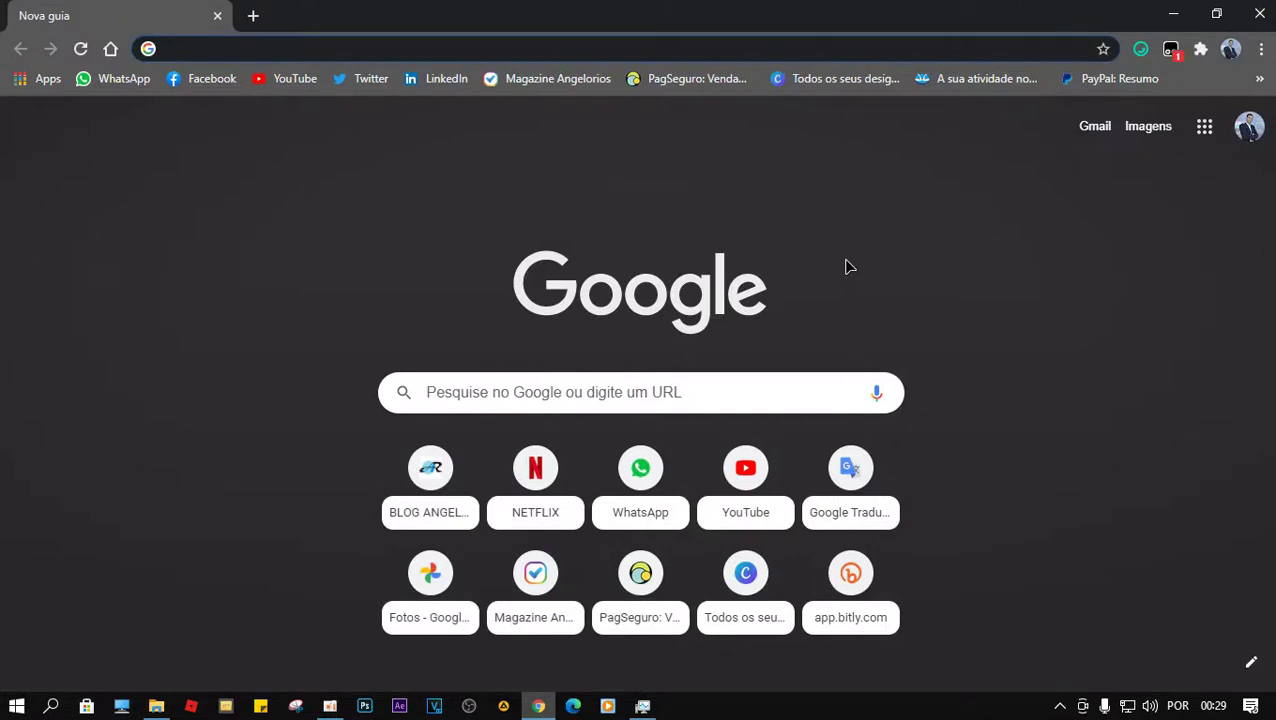
type("youtube.com")
key("Return")
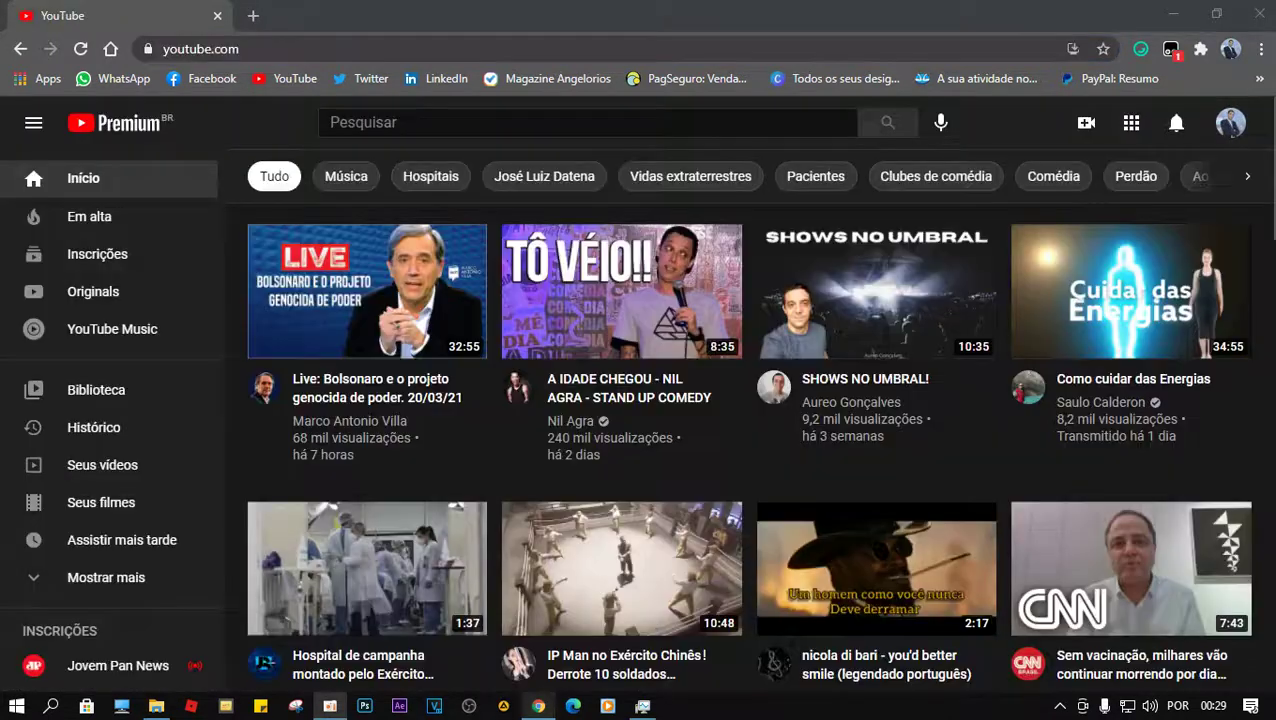
left_click(1087, 123)
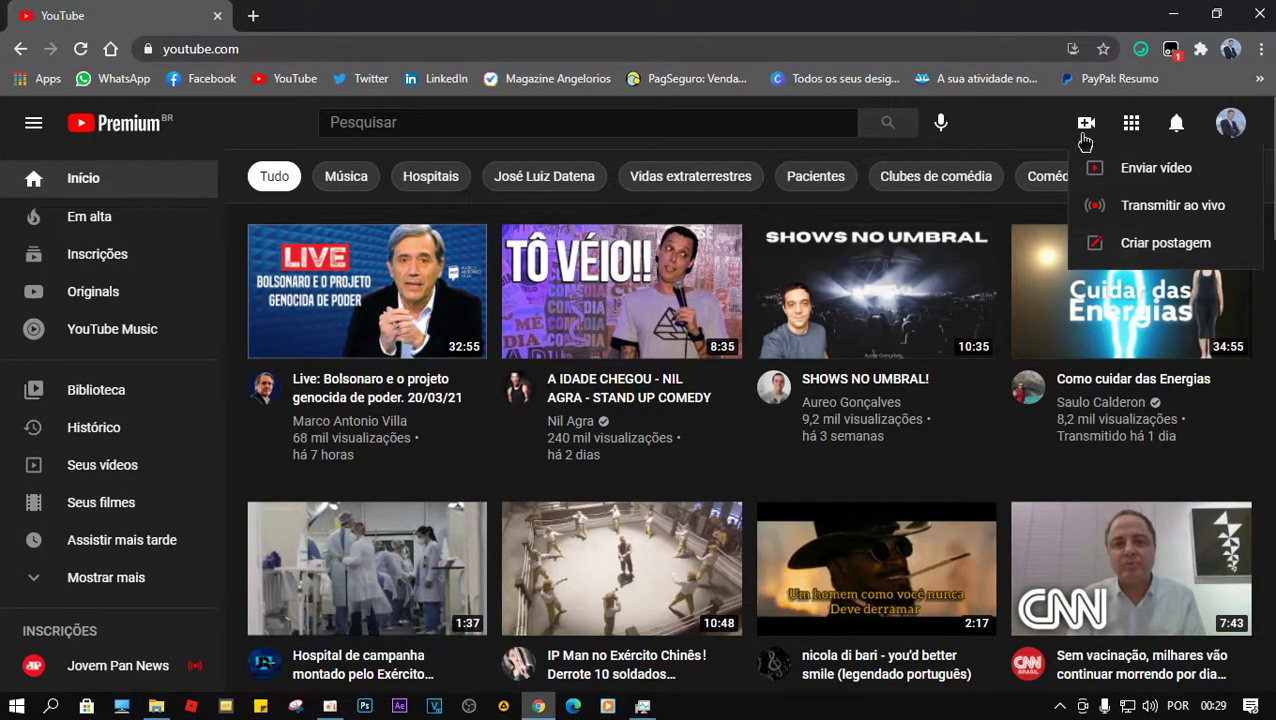
left_click(1155, 169)
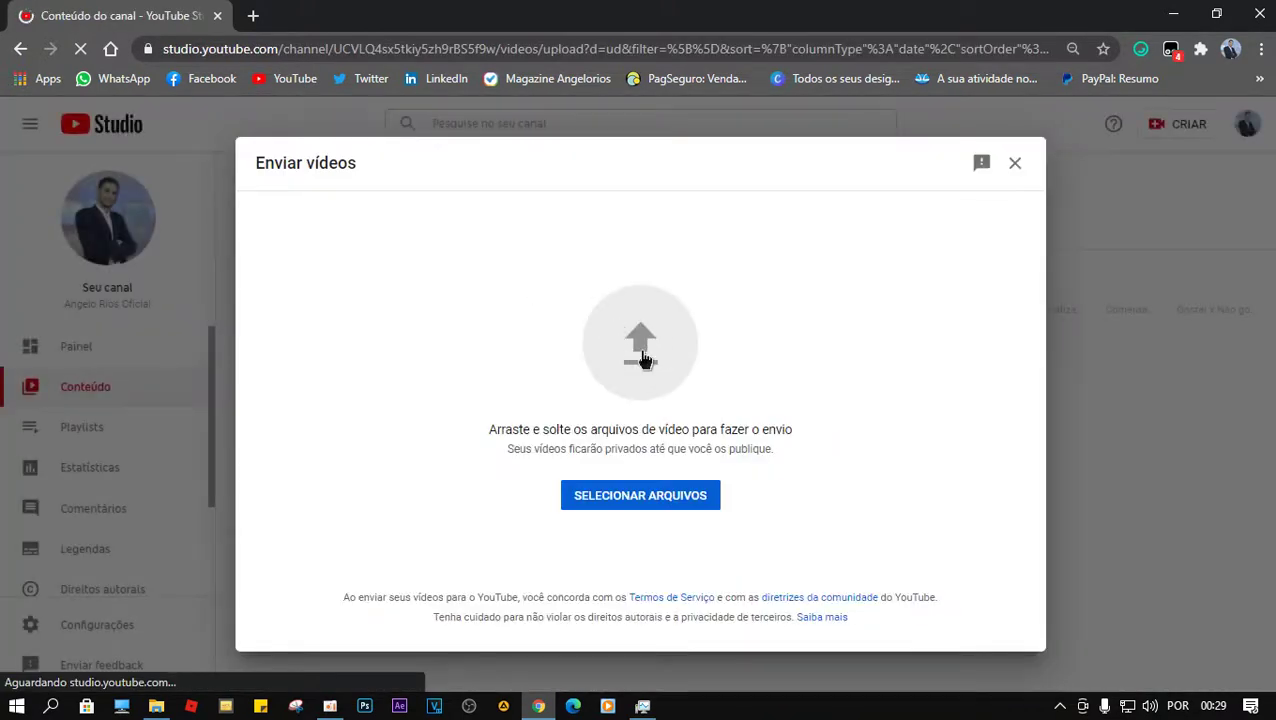
Upload the file CD PEGADA DE LUXO DO PARÁ VOL 1 - 2016 from the desktop folder (Área de Trabalho).
left_click(645, 352)
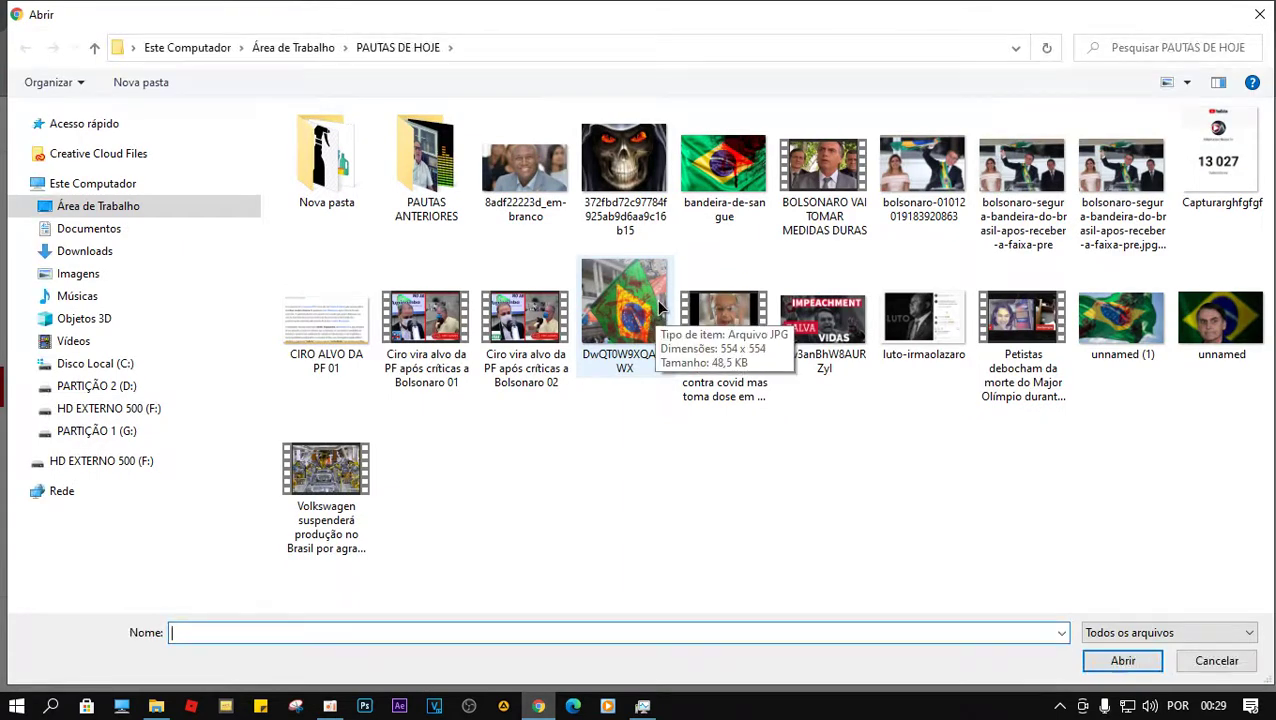
left_click(85, 212)
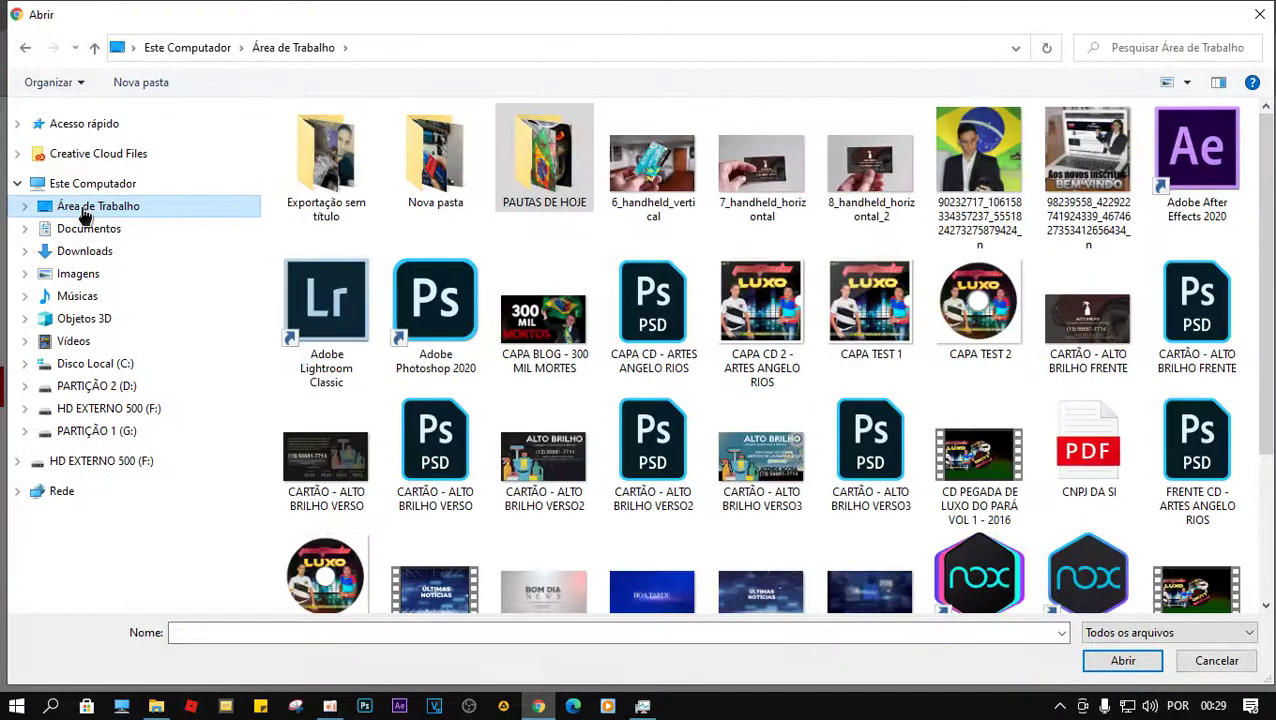
scroll(760, 370, "down", 2)
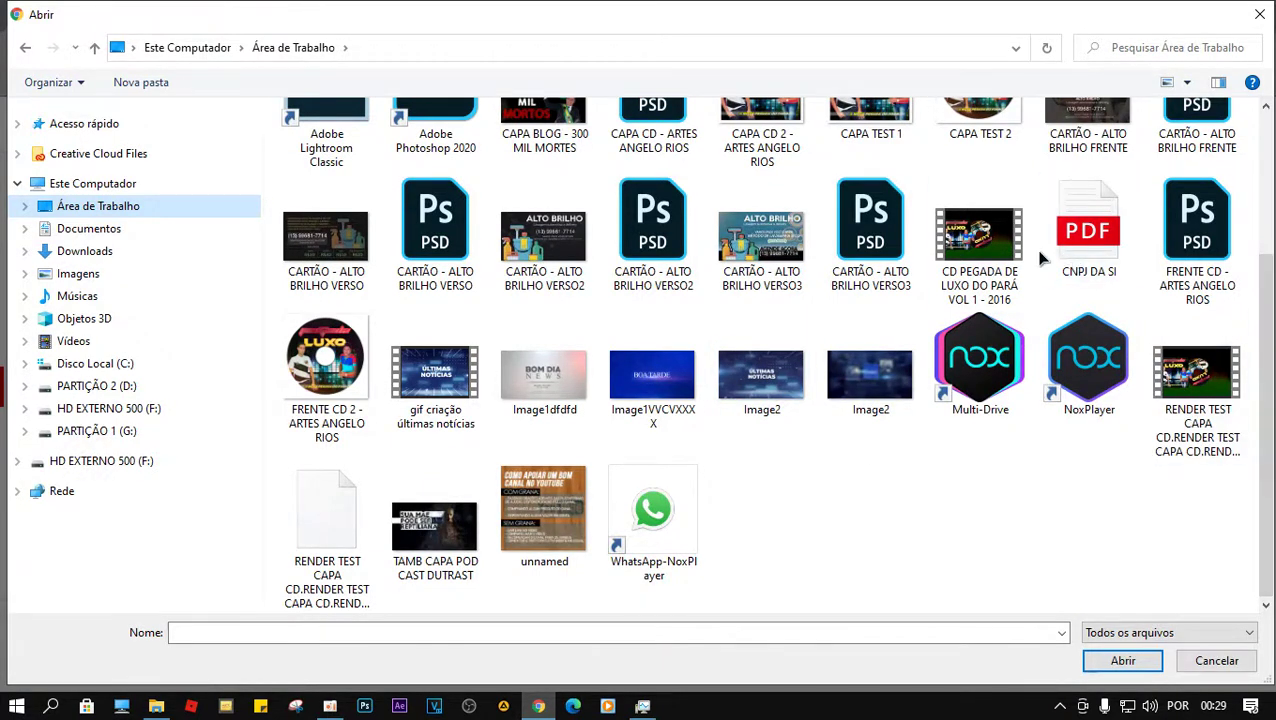
left_click(1000, 235)
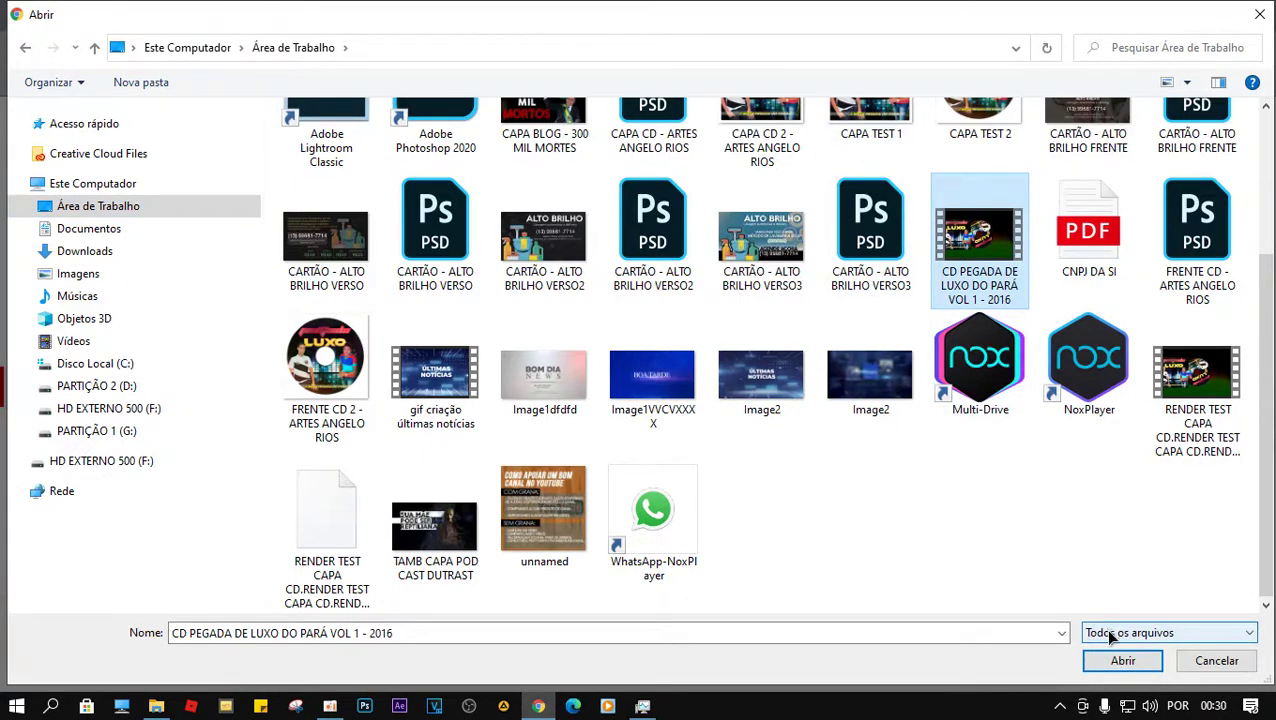
left_click(1120, 660)
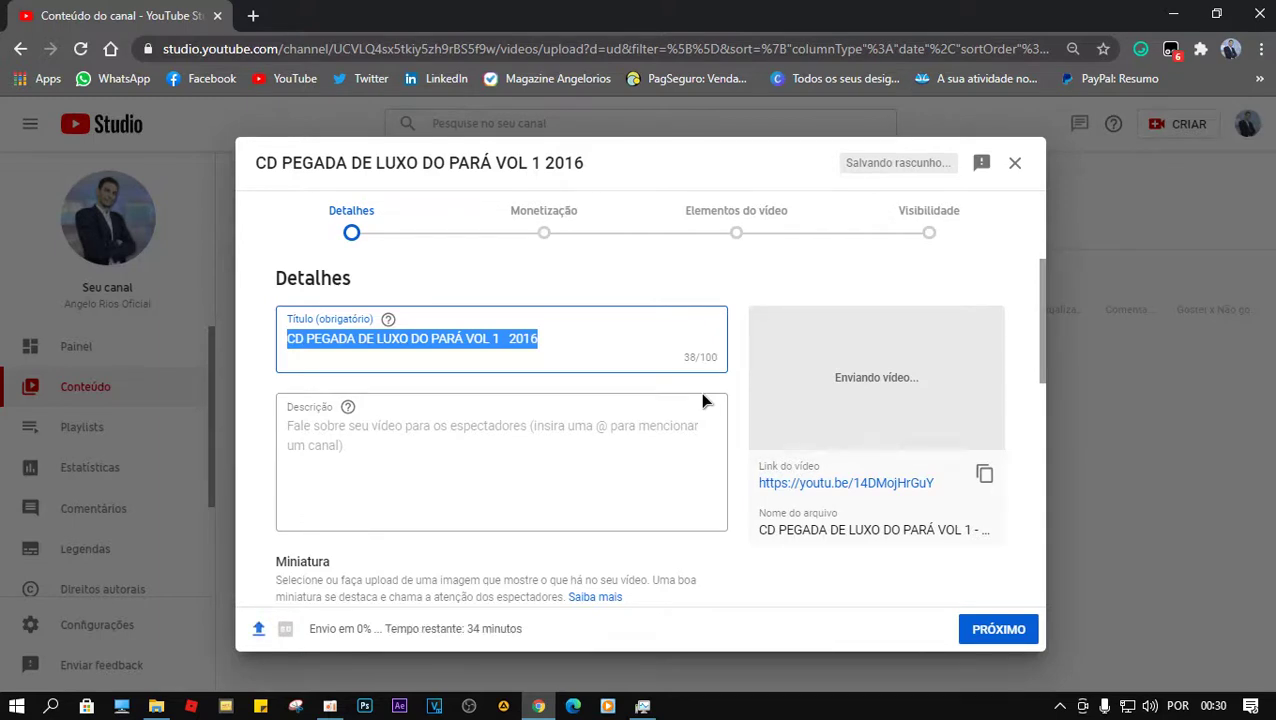
Insert "- ANO" before the year so the video title reads "CD PEGADA DE LUXO DO PARÁ VOL 1 - ANO 2016".
left_click(561, 337)
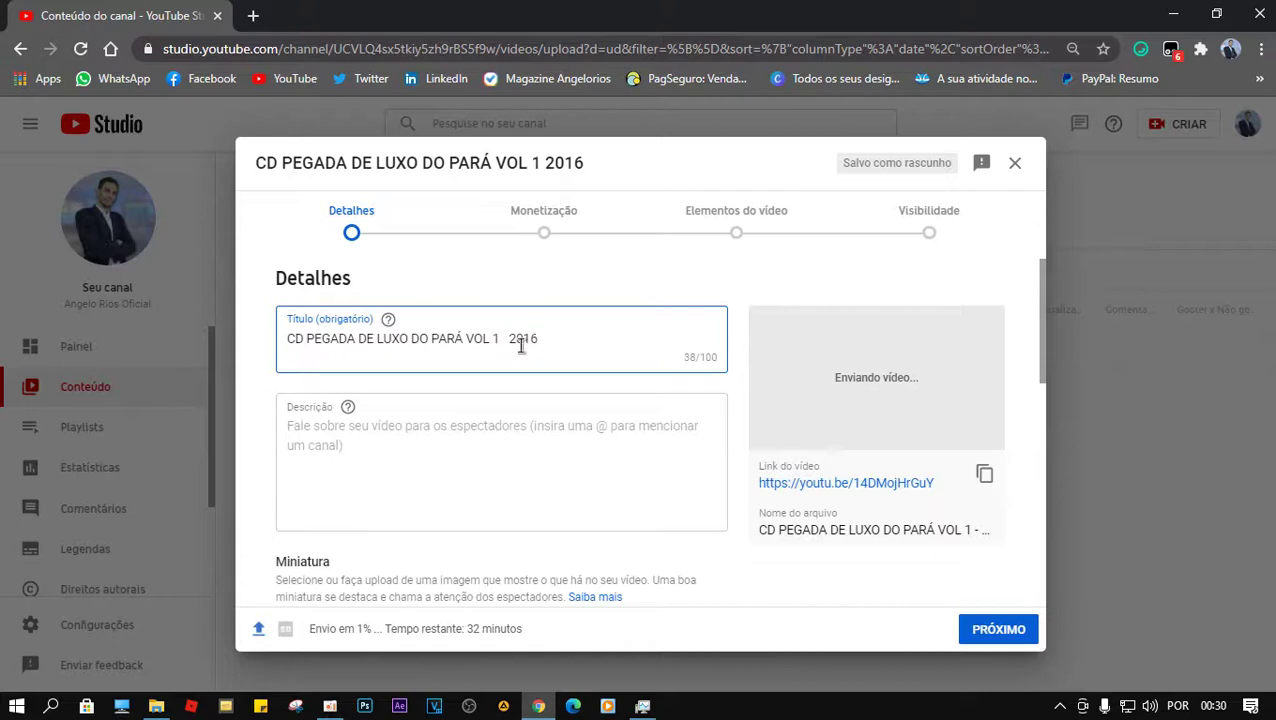
key("Left")
key("Left")
key("Left")
key("Left")
key("Left")
type("- ANO")
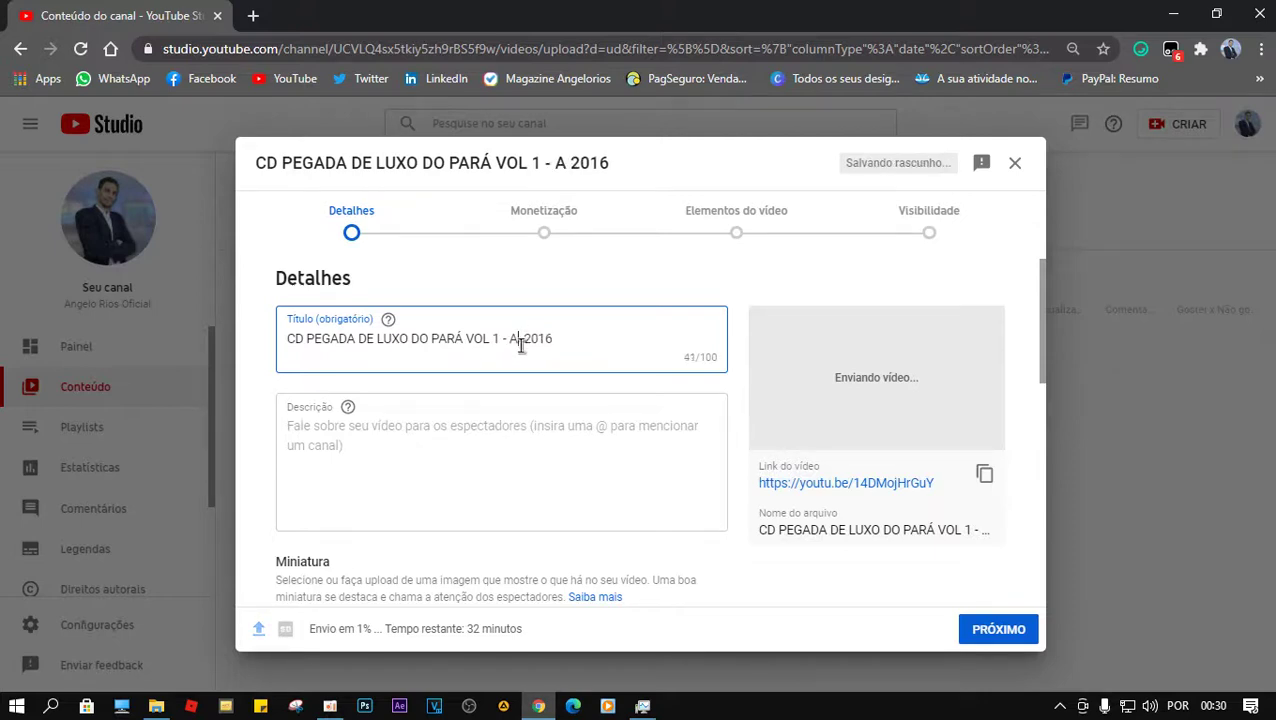
key("BackSpace")
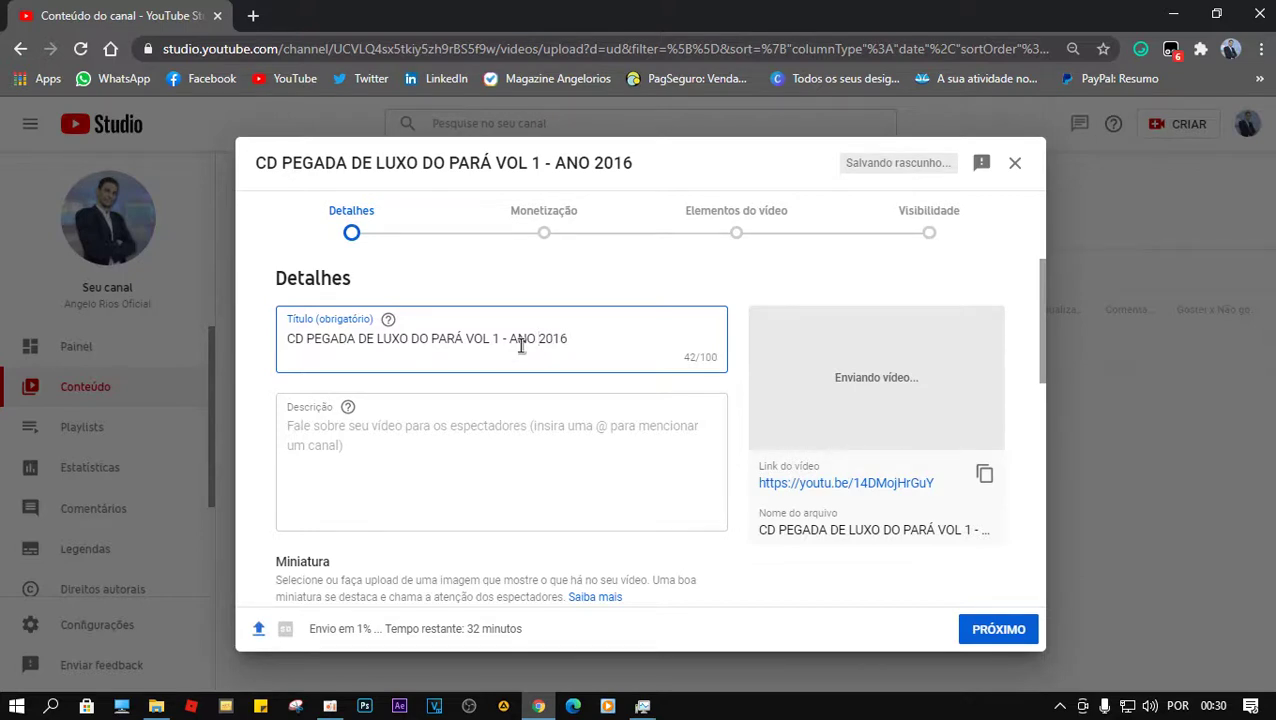
In File Explorer, open PEGADA DE LUXO 2016 under PARTIÇÃO 2 (D:) > MUSICAS HD EXTERNO > MINHAS PRODUÇÕES and widen the name column.
left_click(430, 426)
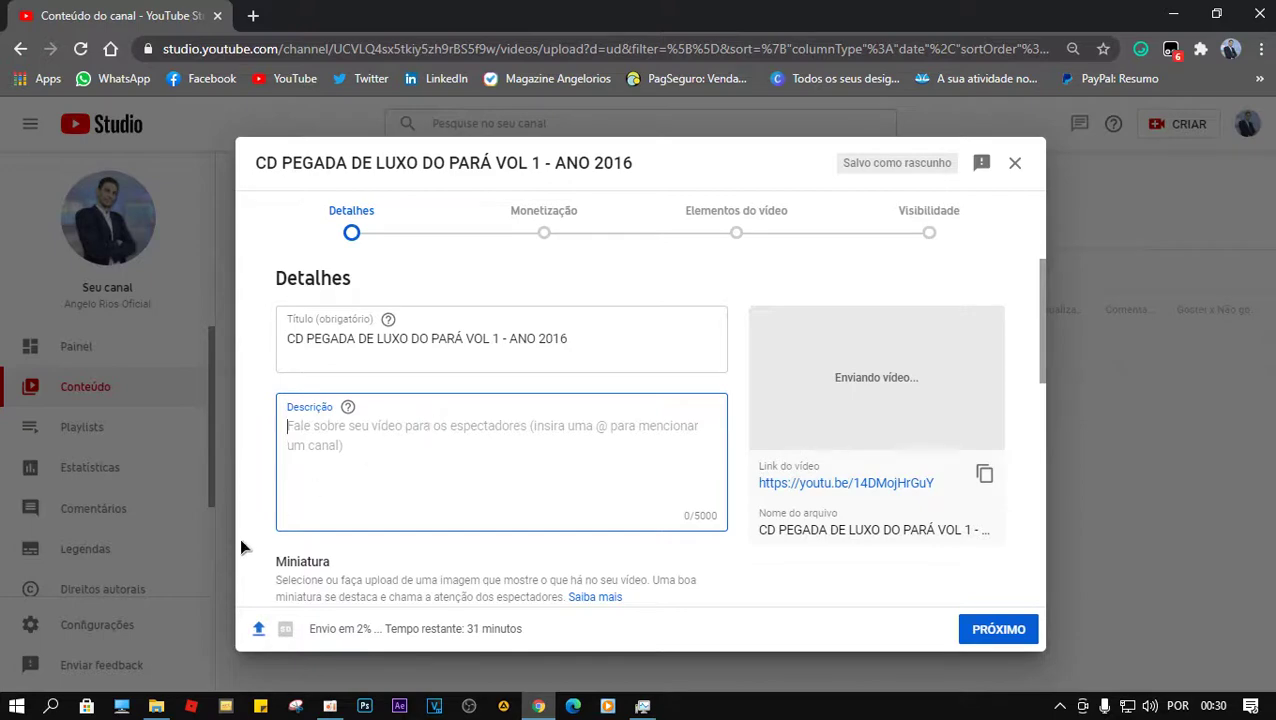
left_click(156, 706)
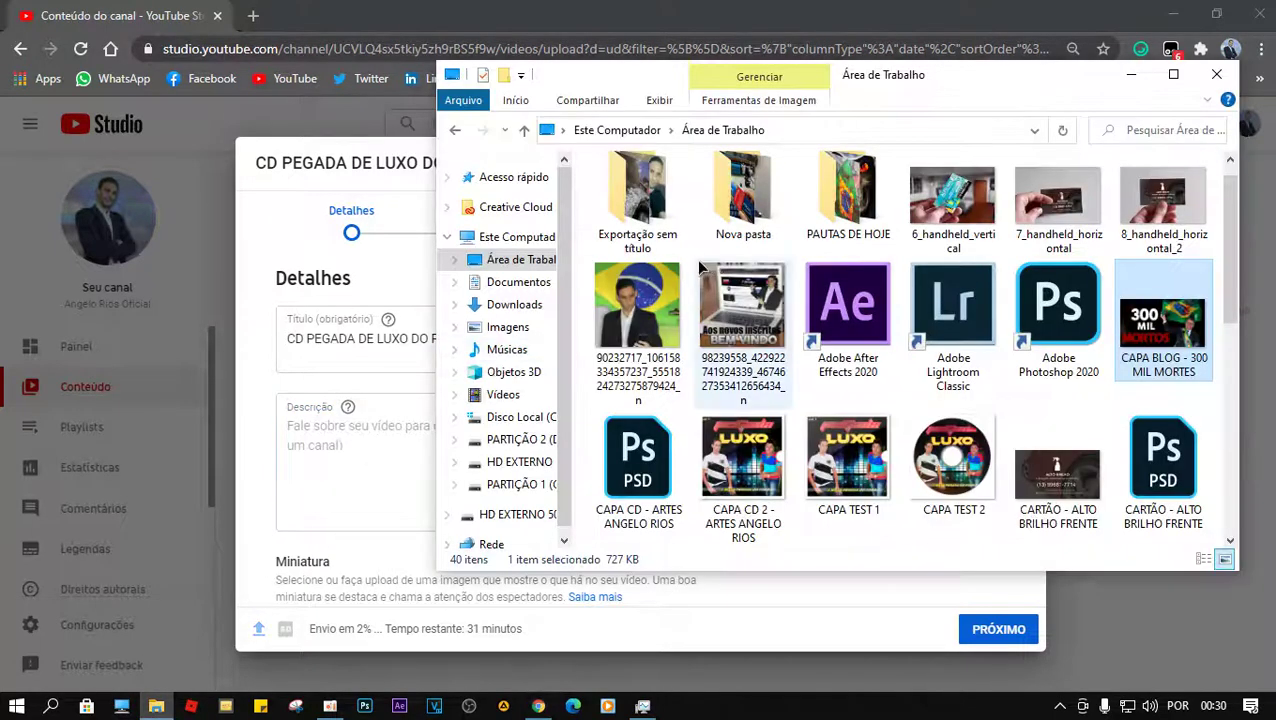
left_click_drag(628, 73, 639, 80)
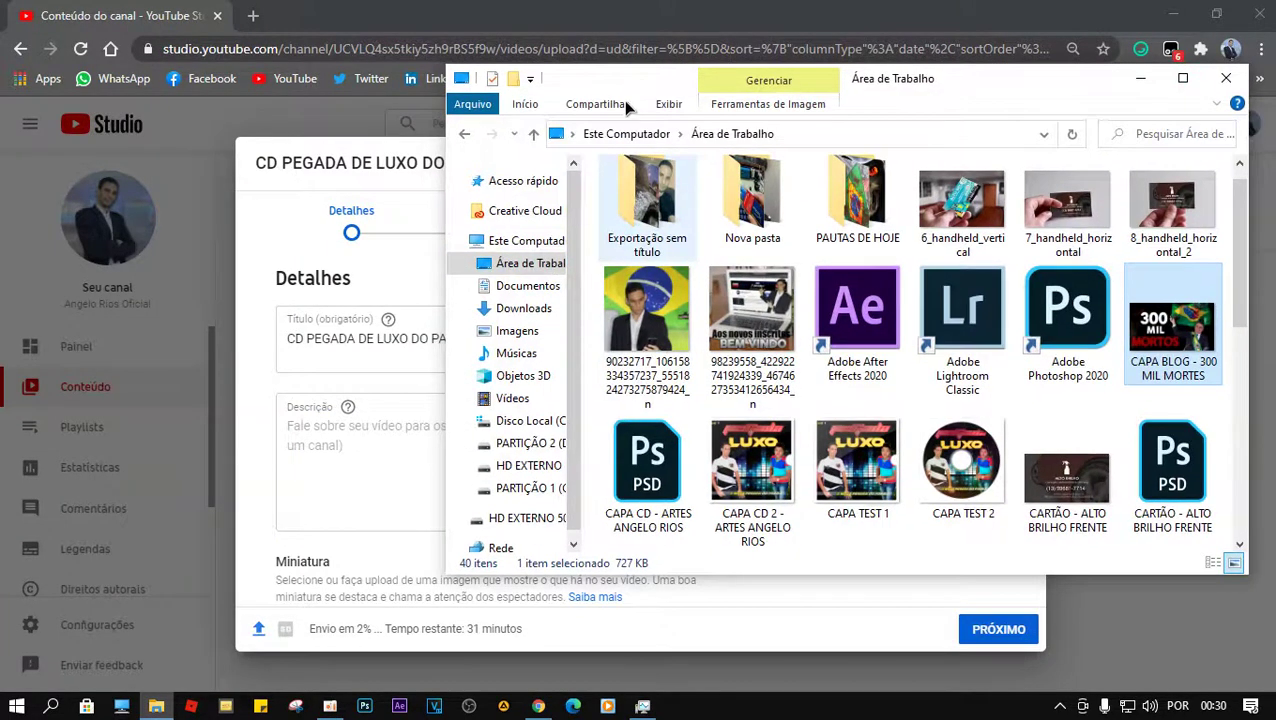
left_click_drag(578, 297, 655, 290)
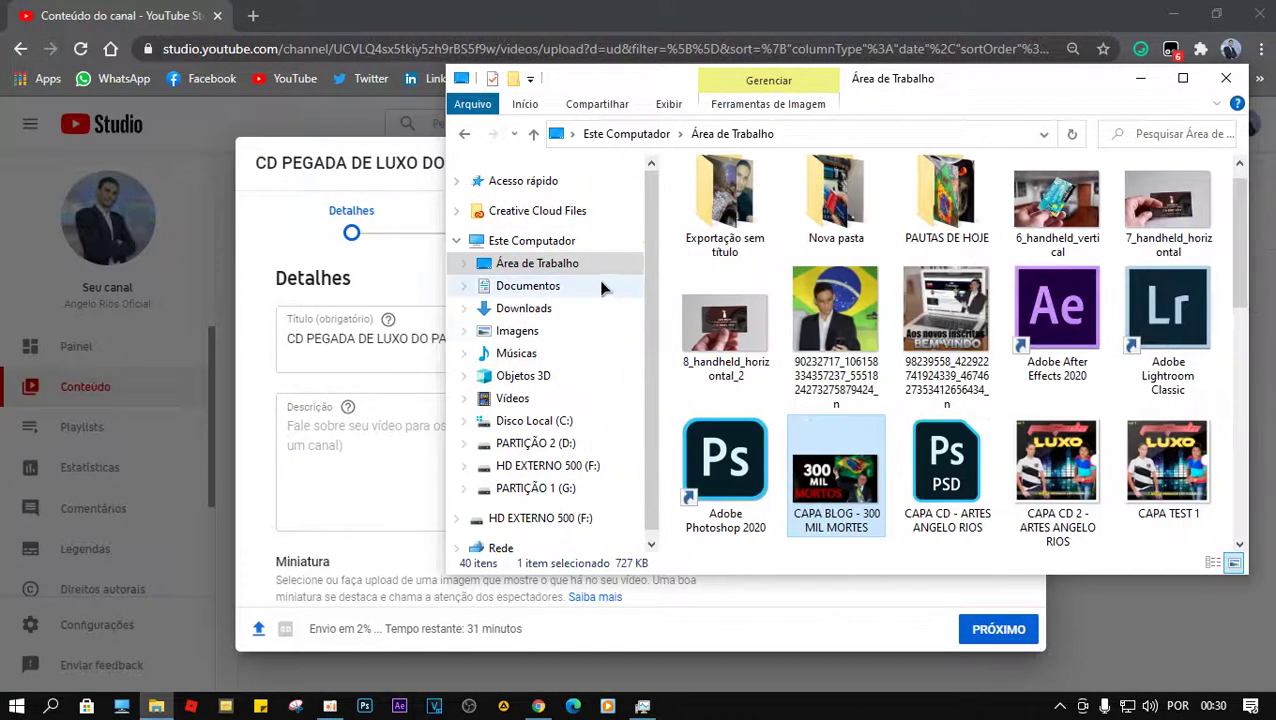
left_click(546, 444)
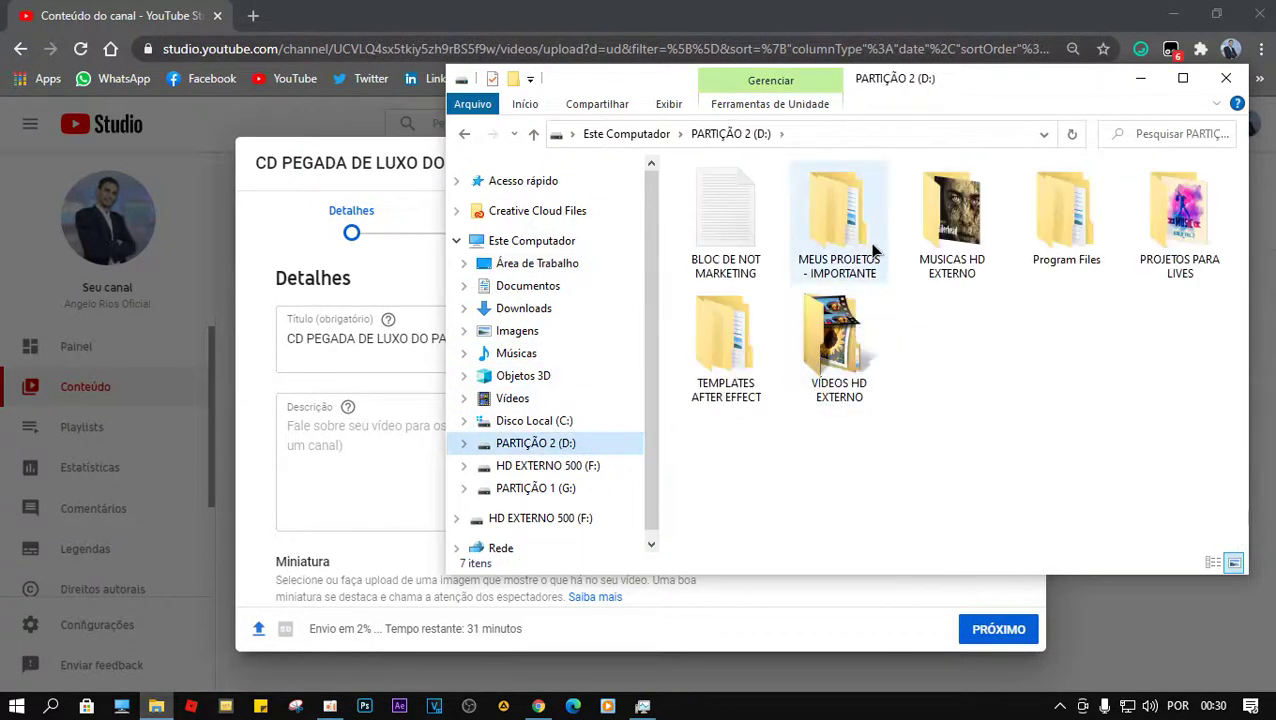
double_click(970, 234)
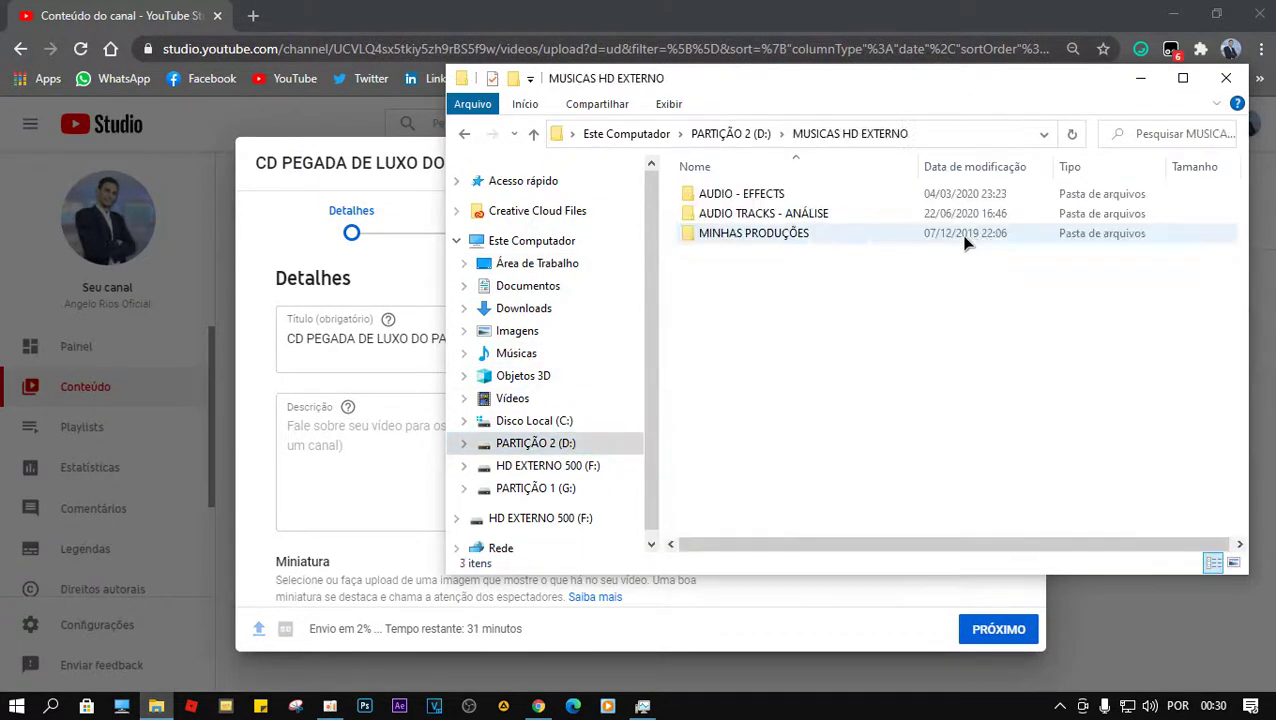
double_click(792, 234)
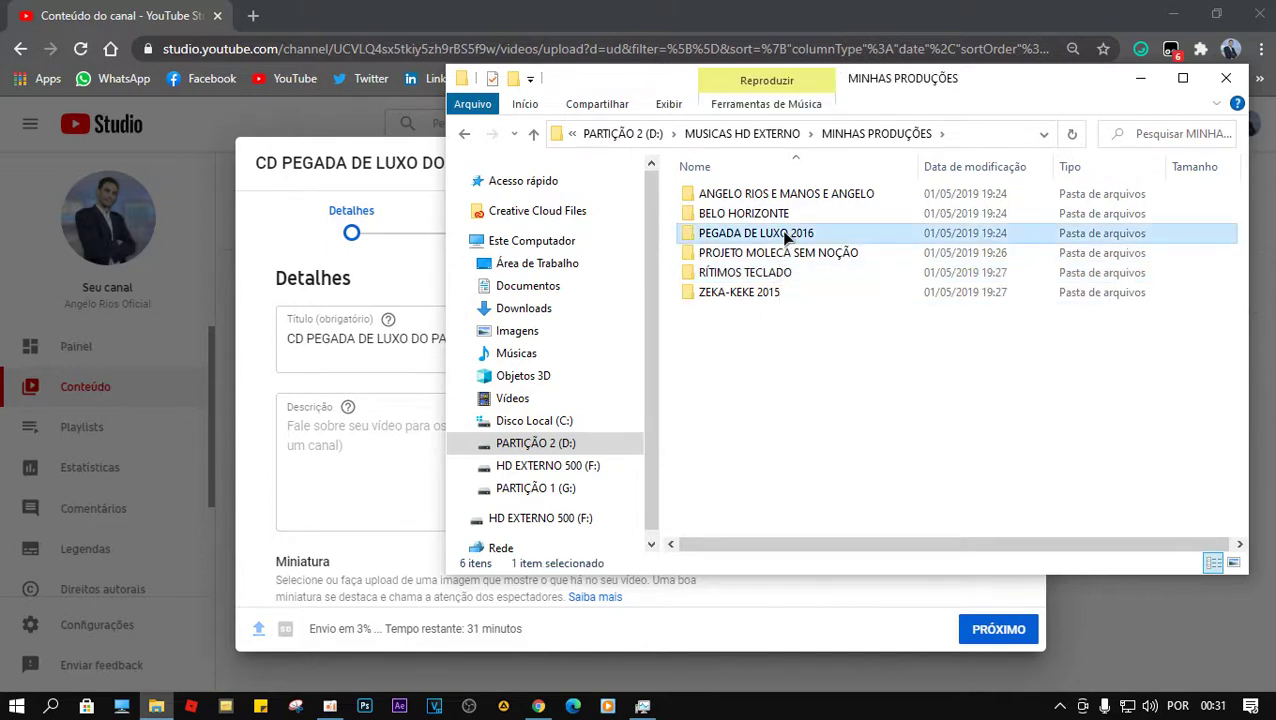
double_click(783, 234)
left_click_drag(813, 172, 1061, 176)
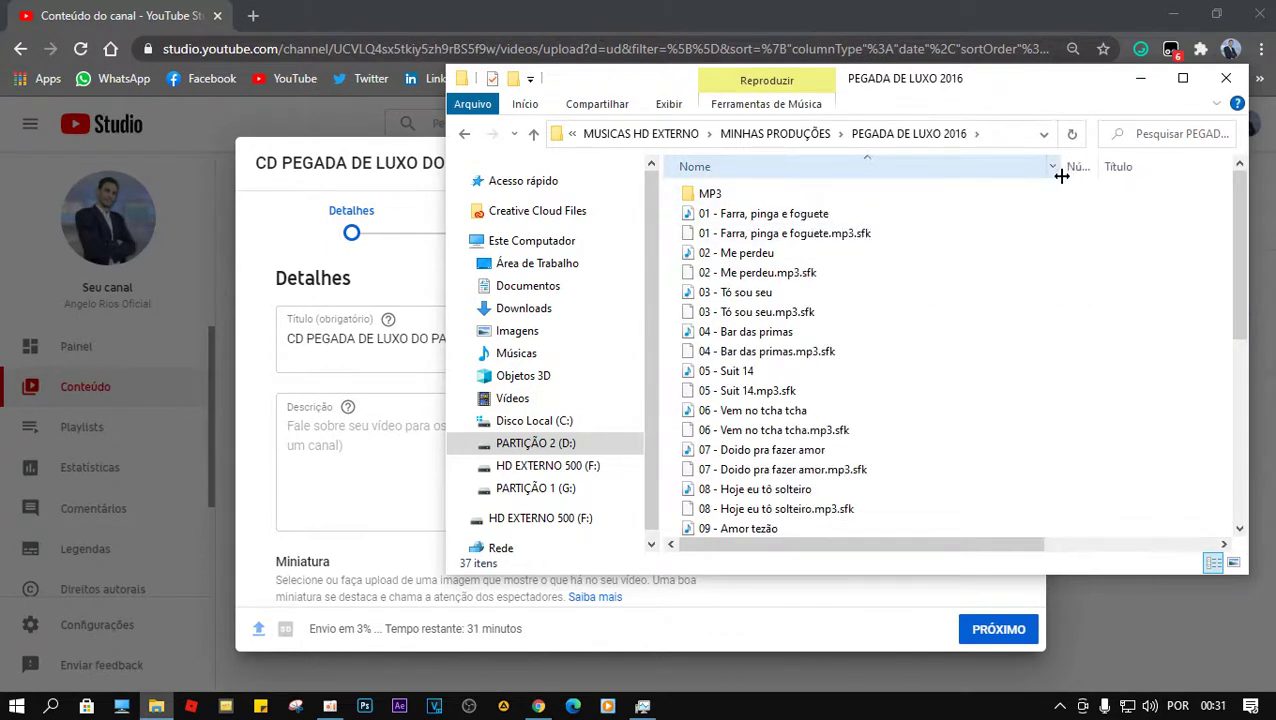
left_click(796, 215)
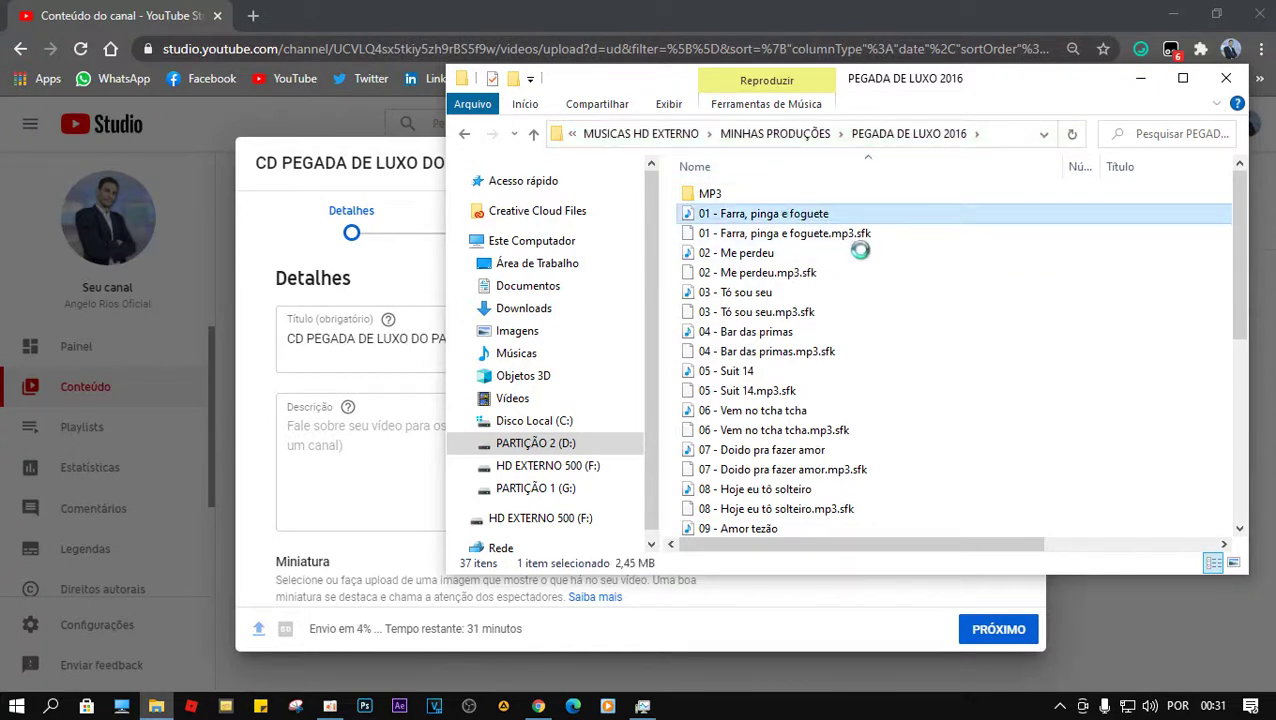
right_click(796, 215)
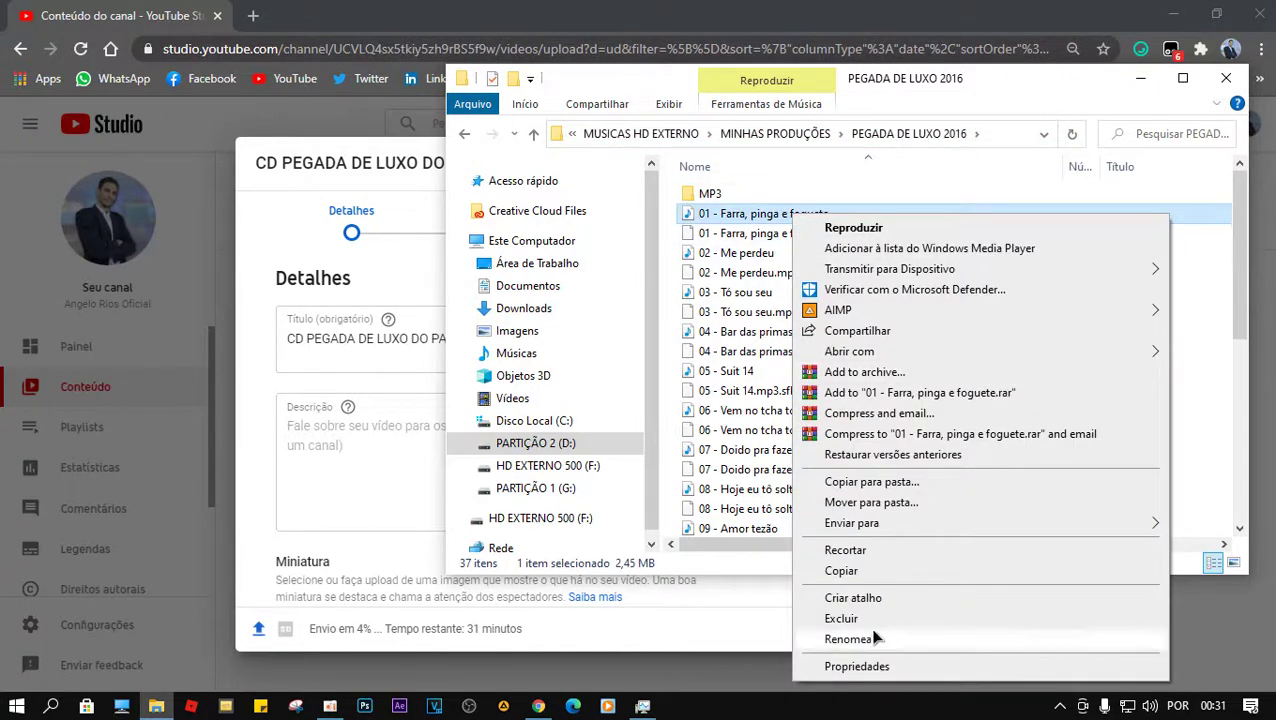
left_click(748, 256)
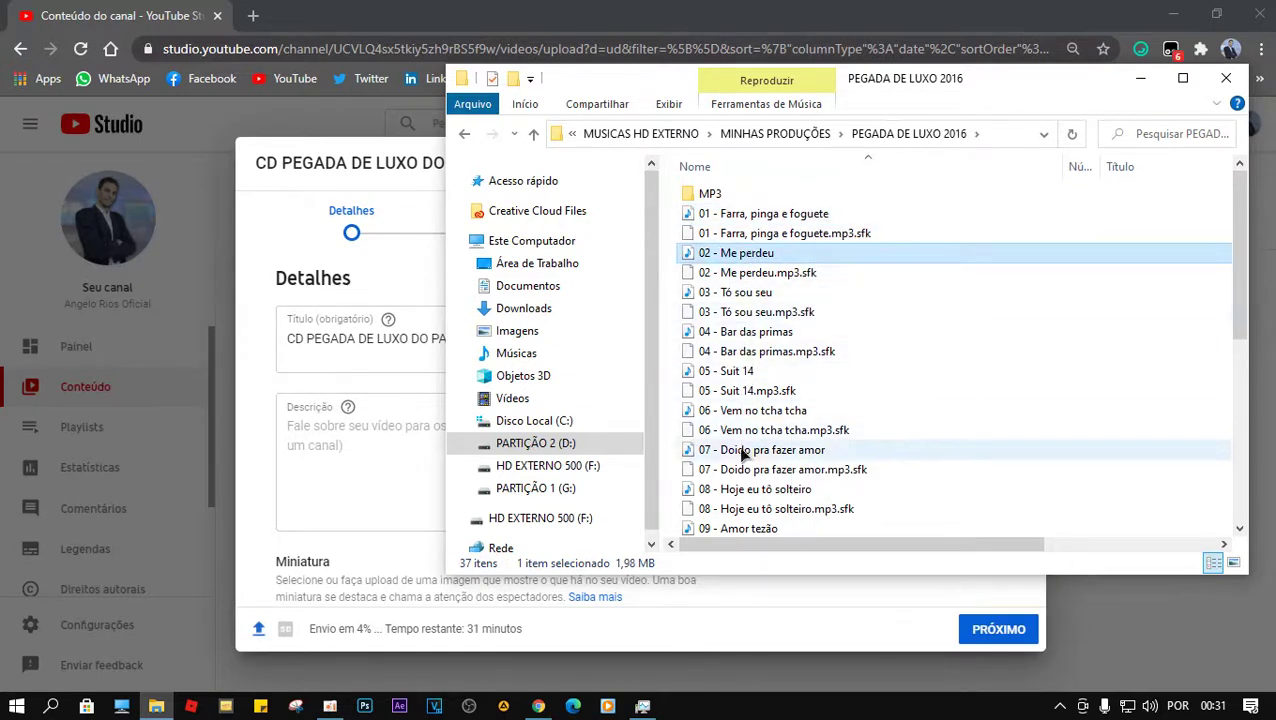
scroll(742, 476, "down", 6)
scroll(745, 470, "up", 6)
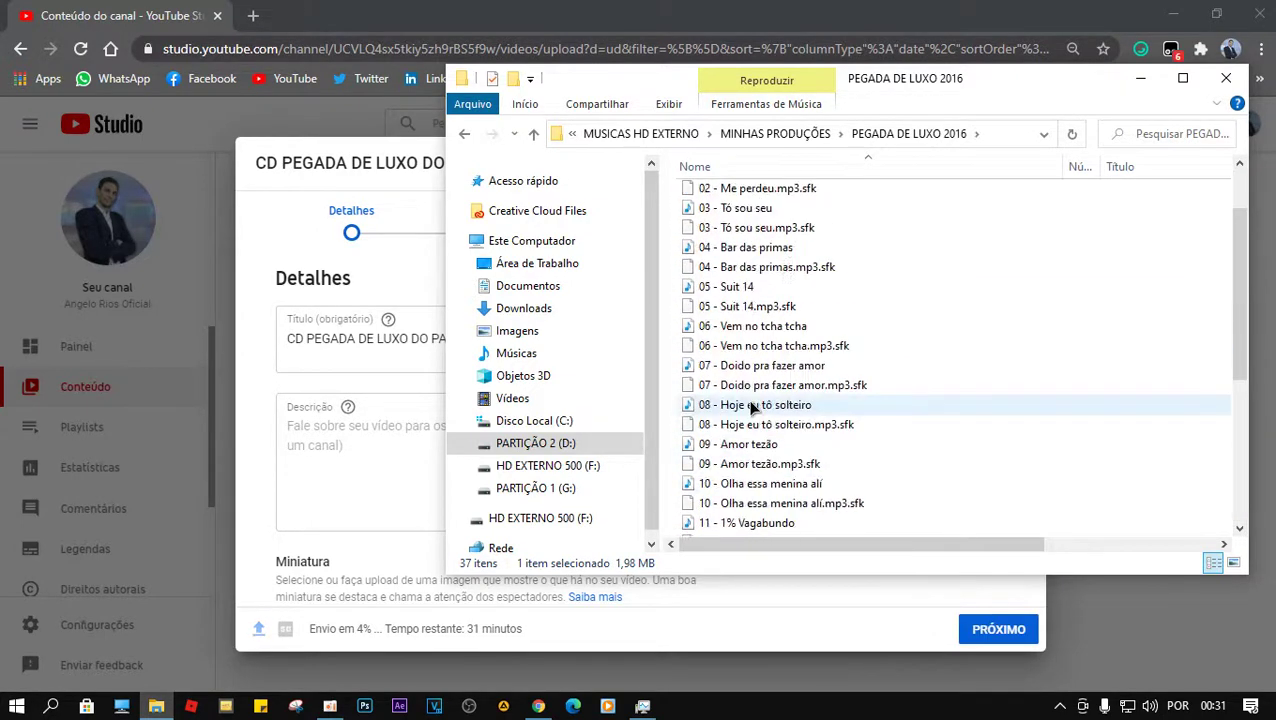
Copy the first song's file name, "01 - Farra, pinga e foguete", into the YouTube video description.
left_click(748, 215)
right_click(748, 222)
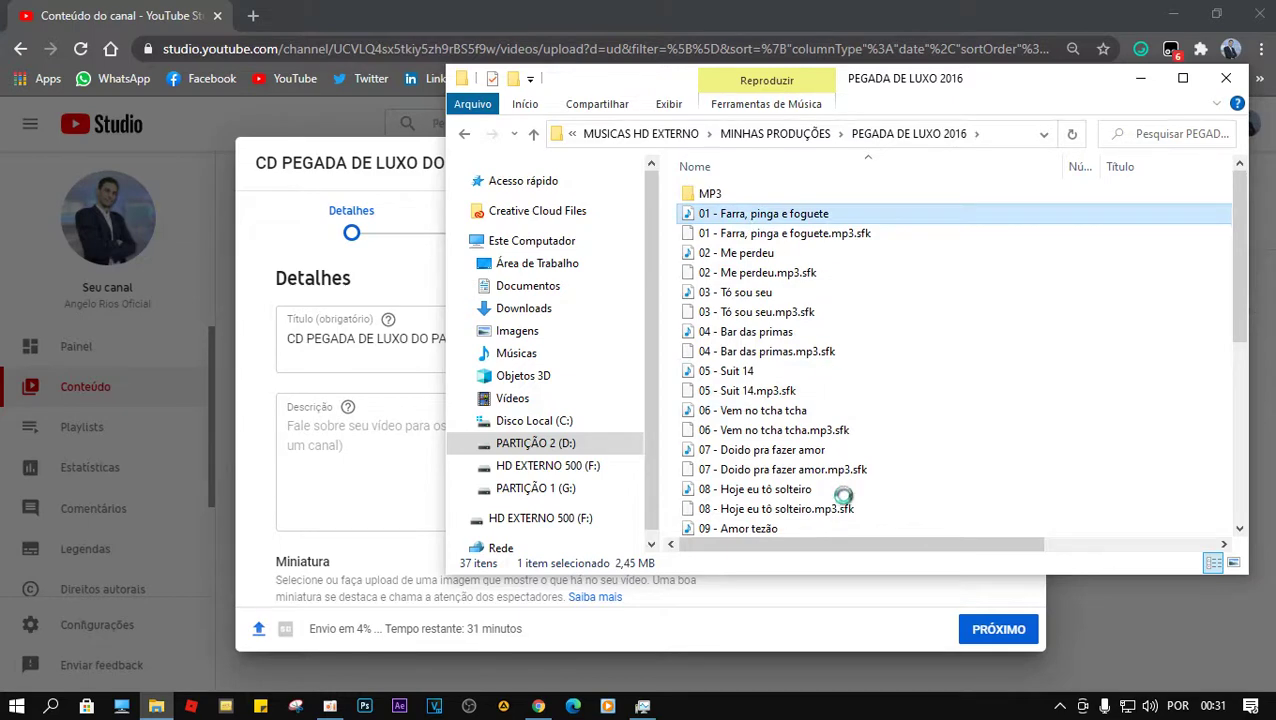
left_click(826, 643)
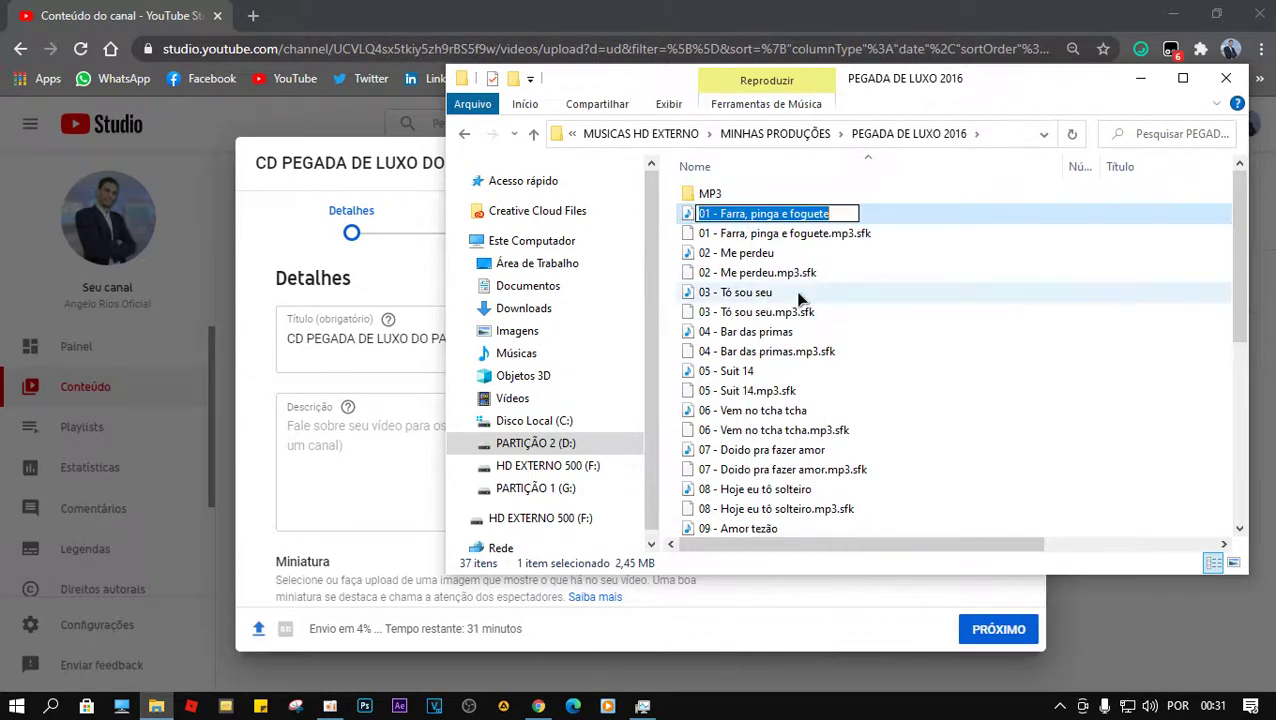
key("ctrl+c")
left_click(404, 432)
key("ctrl+v")
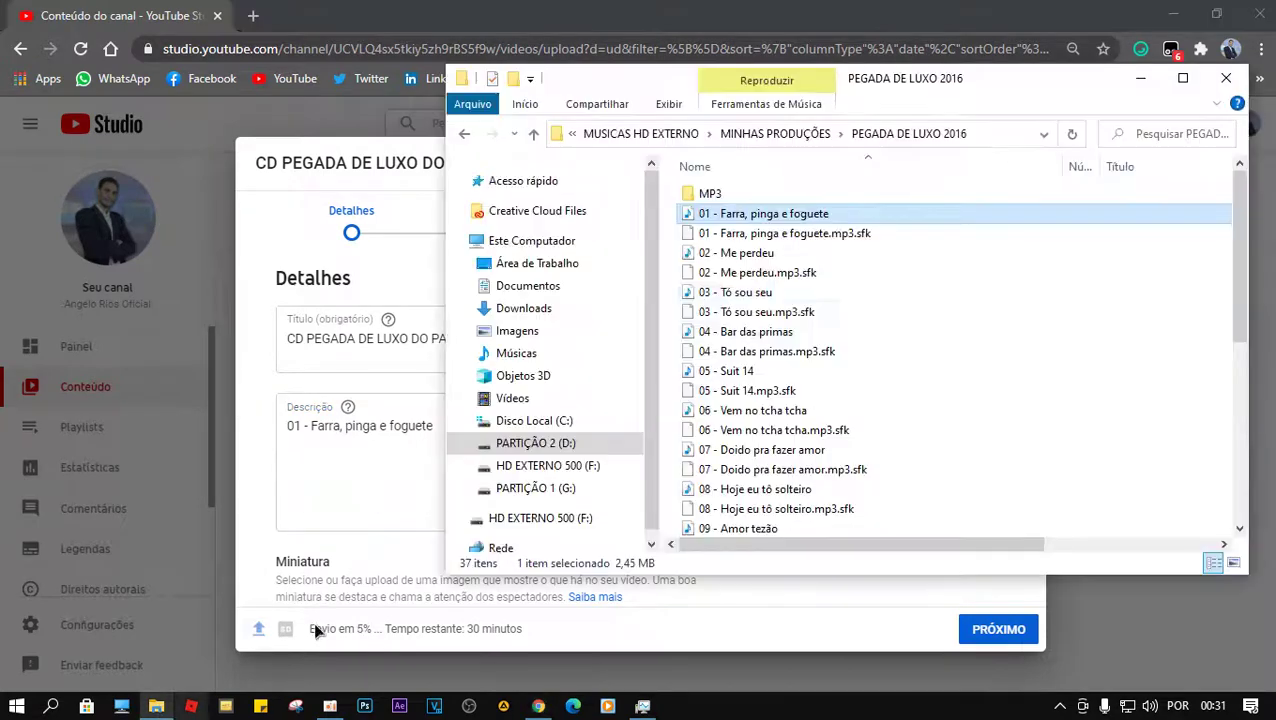
Copy the second song's file name, "02 - Me perdeu", onto the second line of the video description.
key("alt+Tab")
left_click(765, 256)
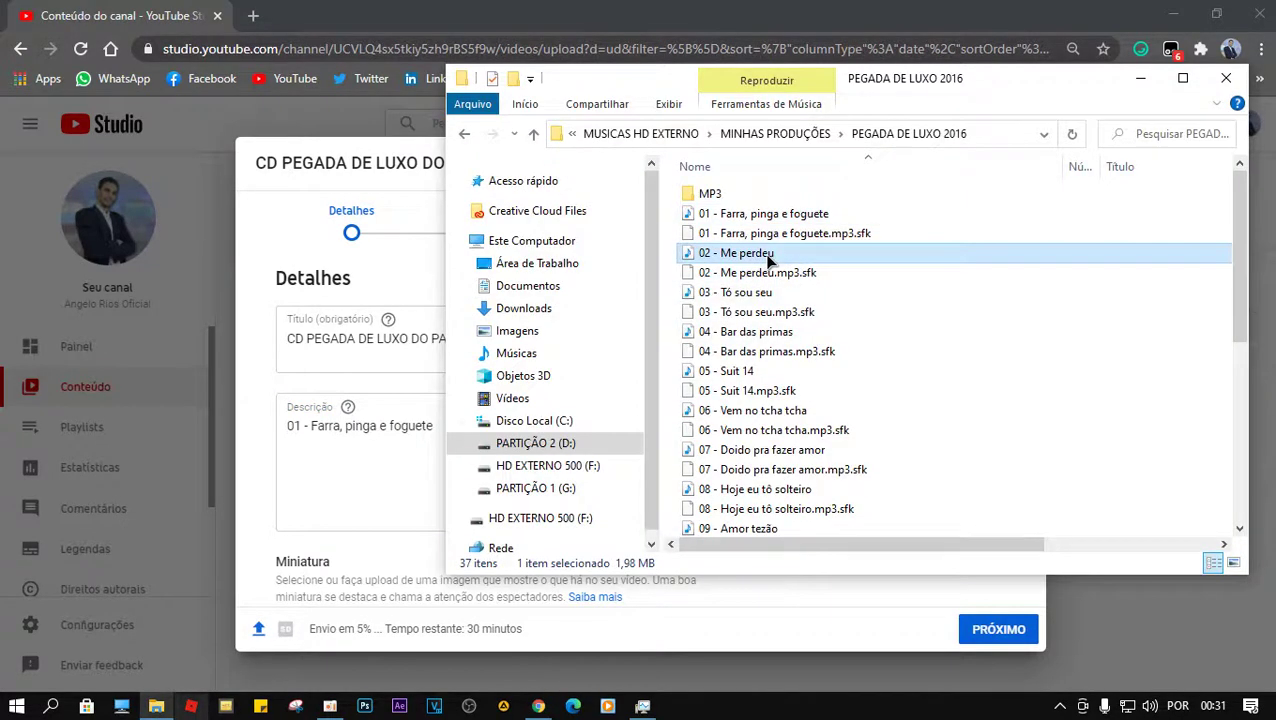
right_click(765, 256)
left_click(823, 649)
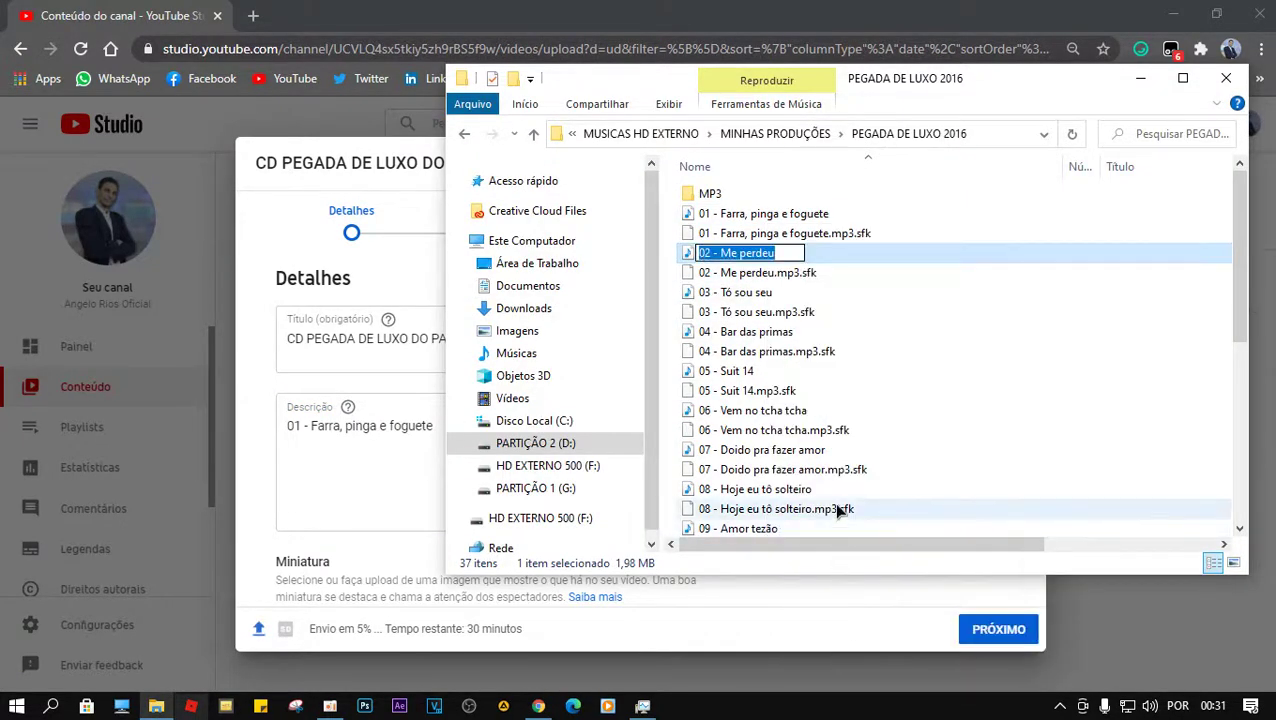
left_click(359, 446)
key("ctrl+v")
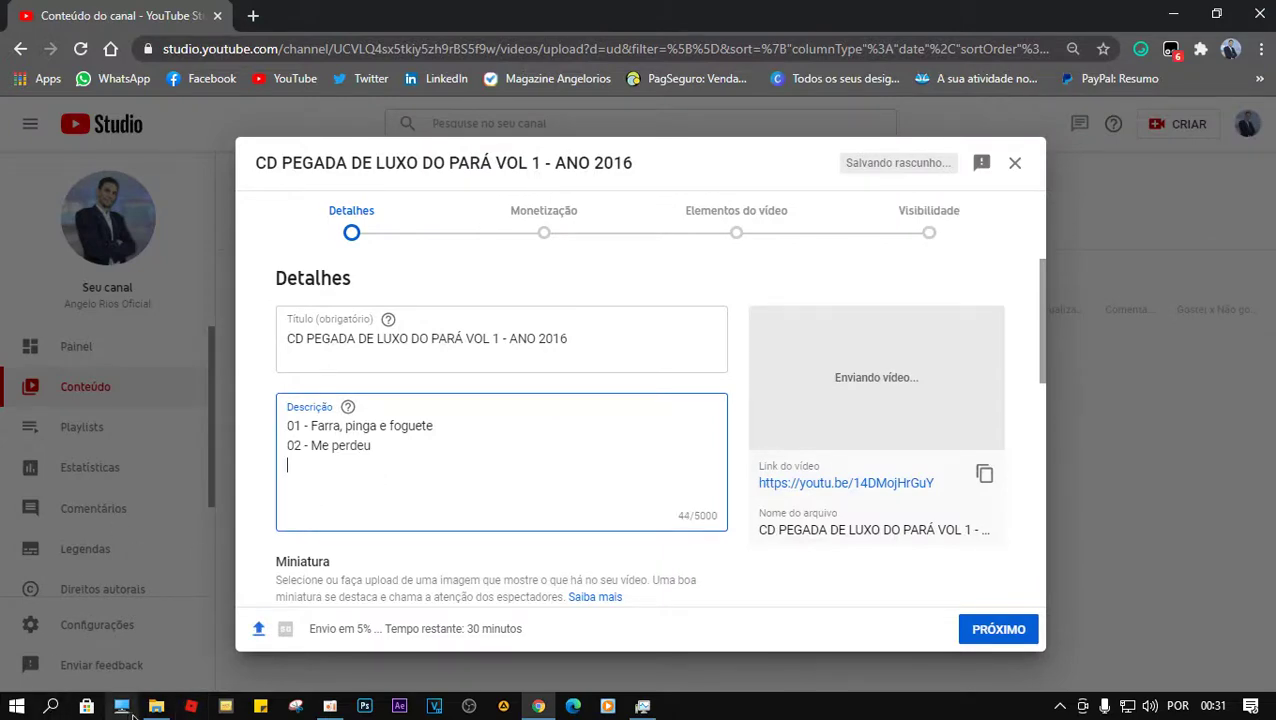
Copy the third song's file name, "03 - Tó sou seu", onto the third line of the video description.
left_click(156, 706)
left_click(740, 292)
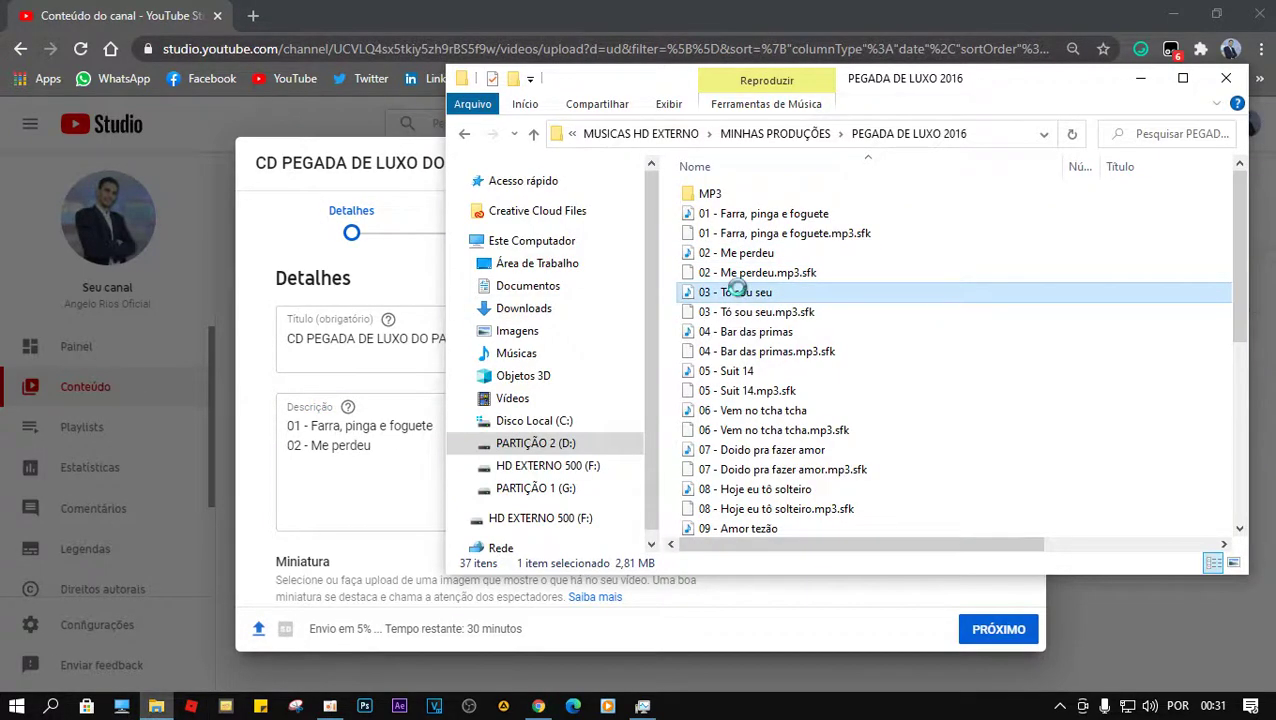
right_click(736, 290)
left_click(812, 649)
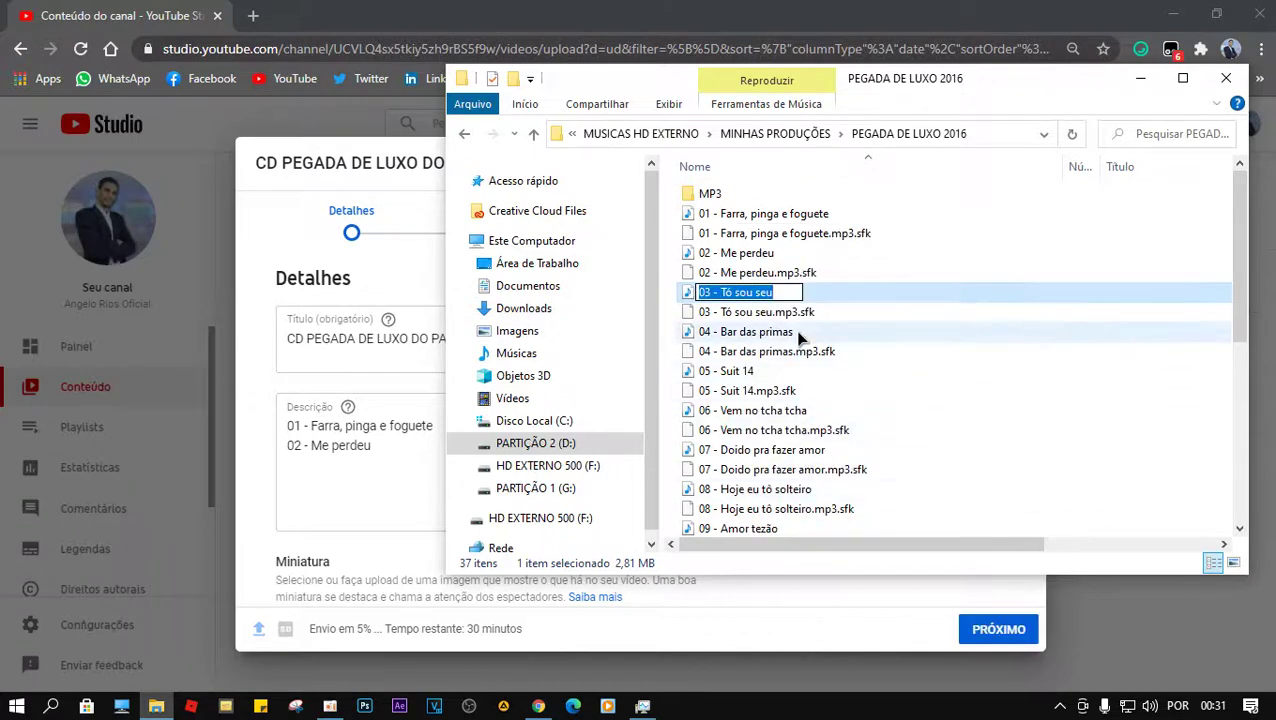
left_click(334, 460)
key("ctrl+v")
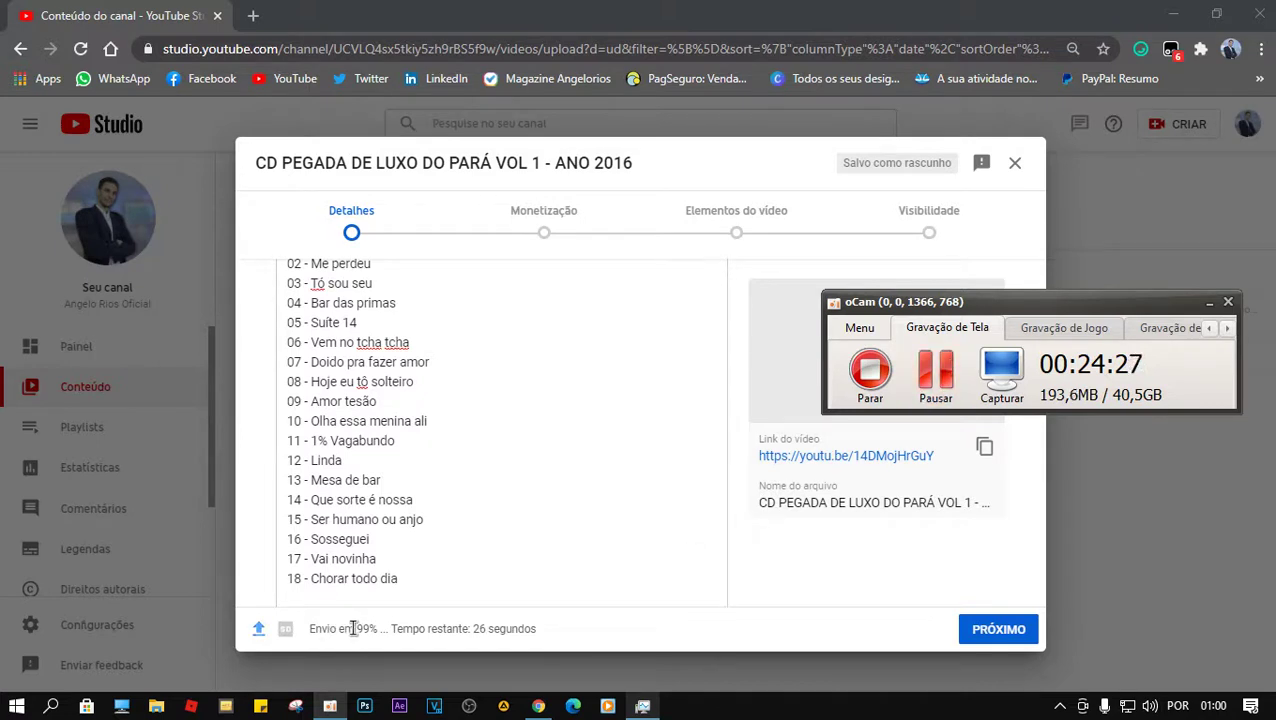
Check the upload progress and review the heading and numbered song list in the video description.
left_click_drag(352, 628, 392, 628)
left_click(408, 628)
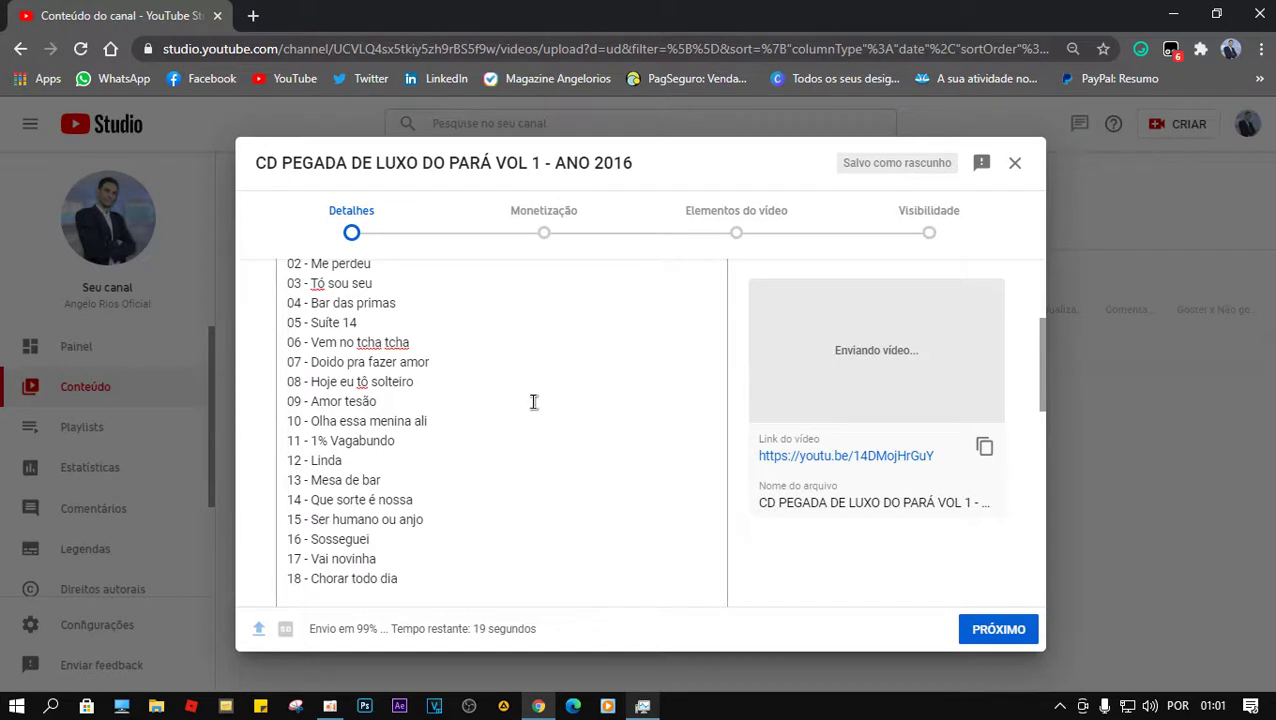
scroll(540, 418, "up", 3)
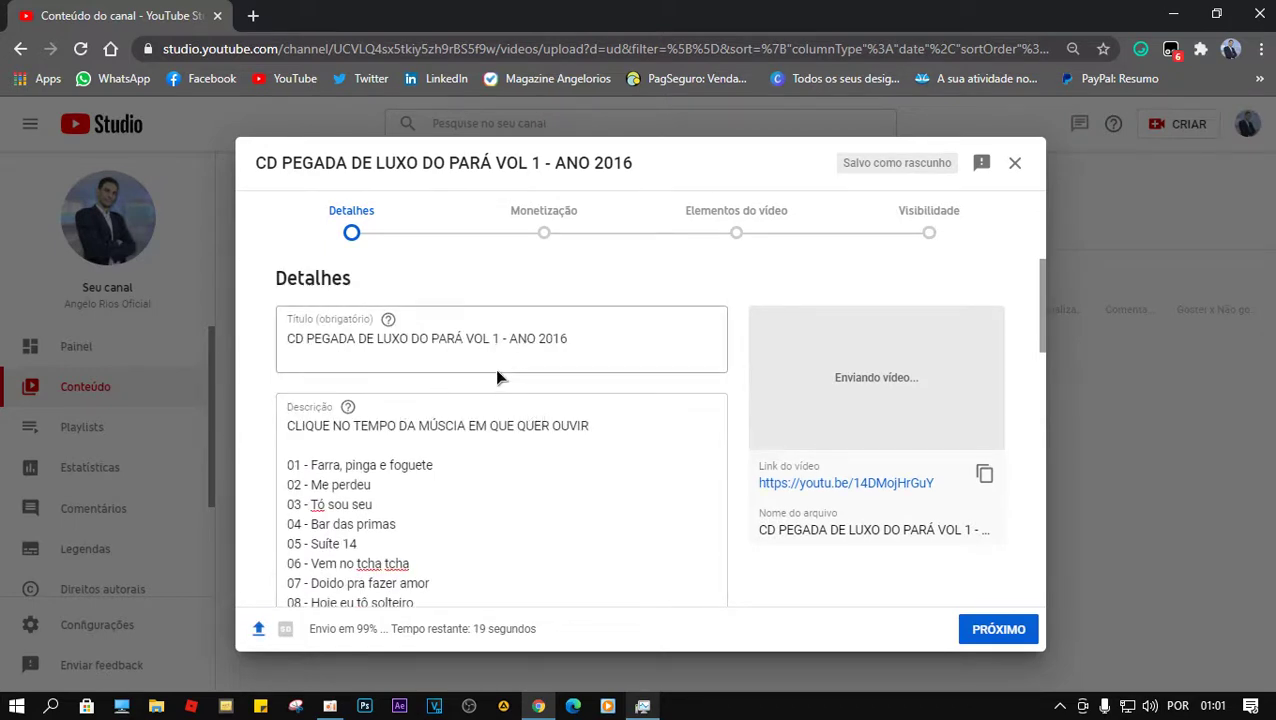
scroll(556, 390, "down", 2)
scroll(552, 394, "up", 2)
scroll(370, 458, "down", 2)
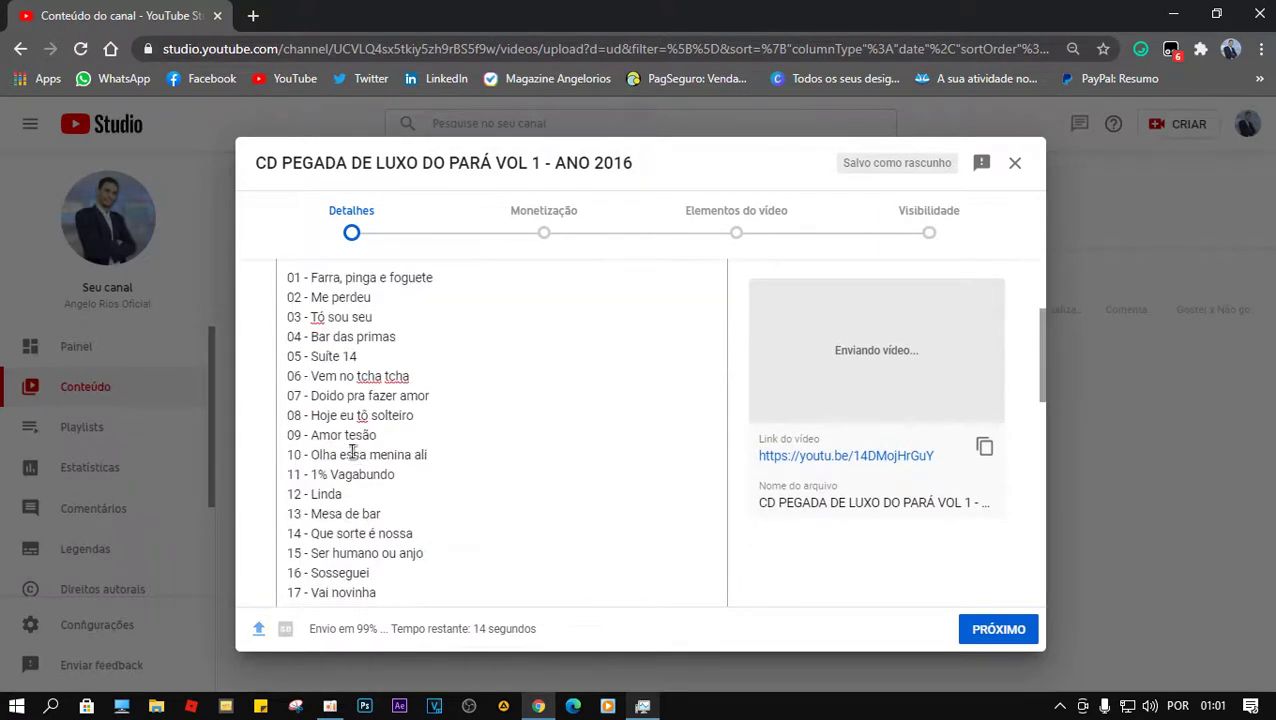
scroll(322, 303, "up", 1)
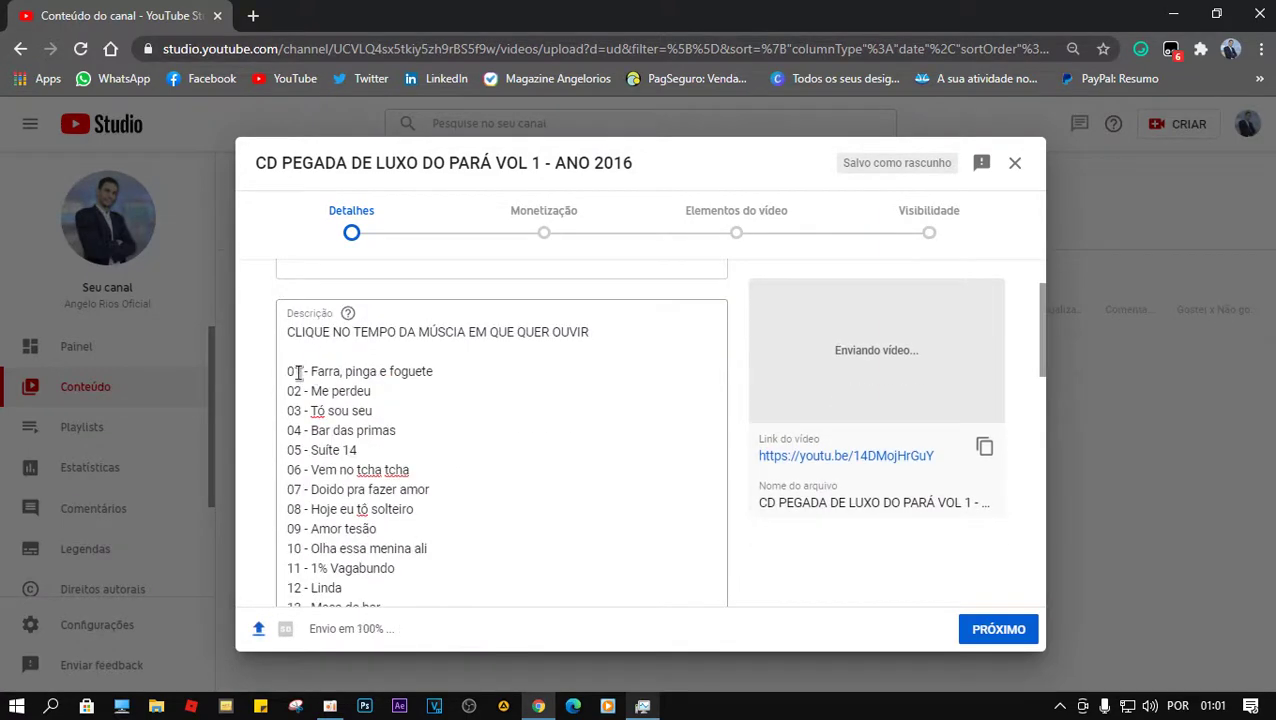
left_click_drag(289, 371, 438, 369)
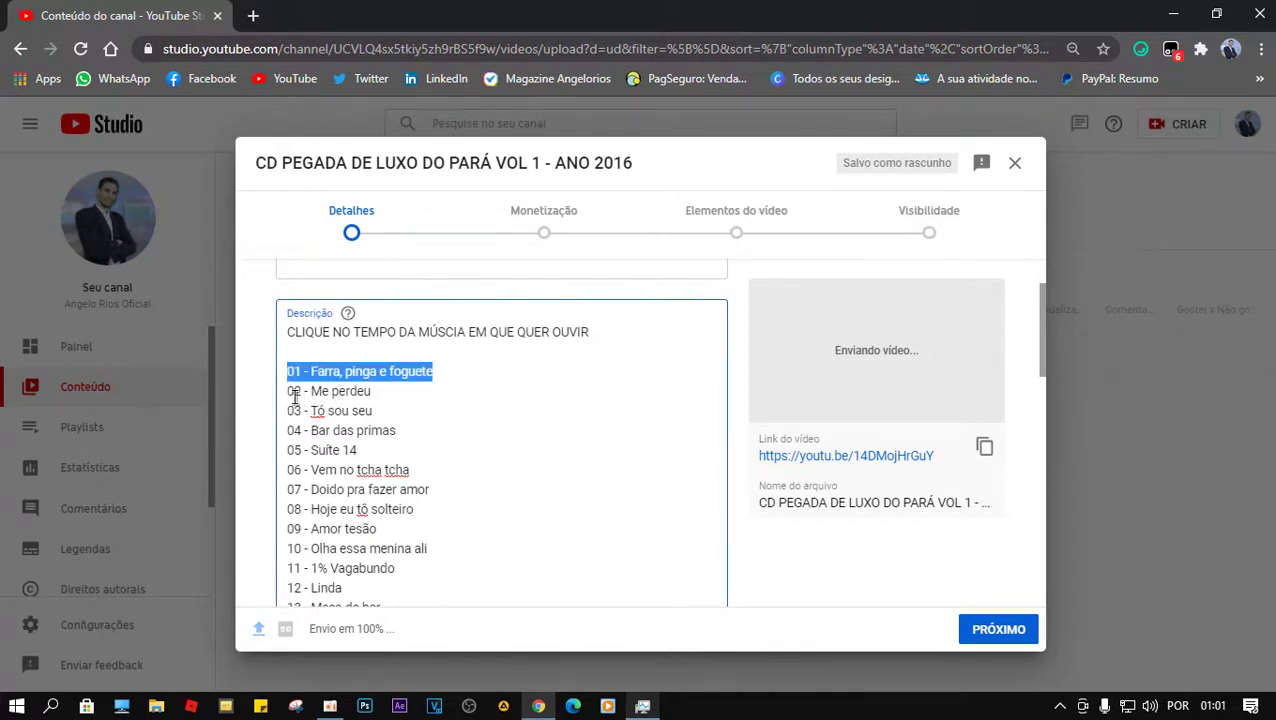
left_click_drag(287, 332, 386, 393)
left_click(357, 392)
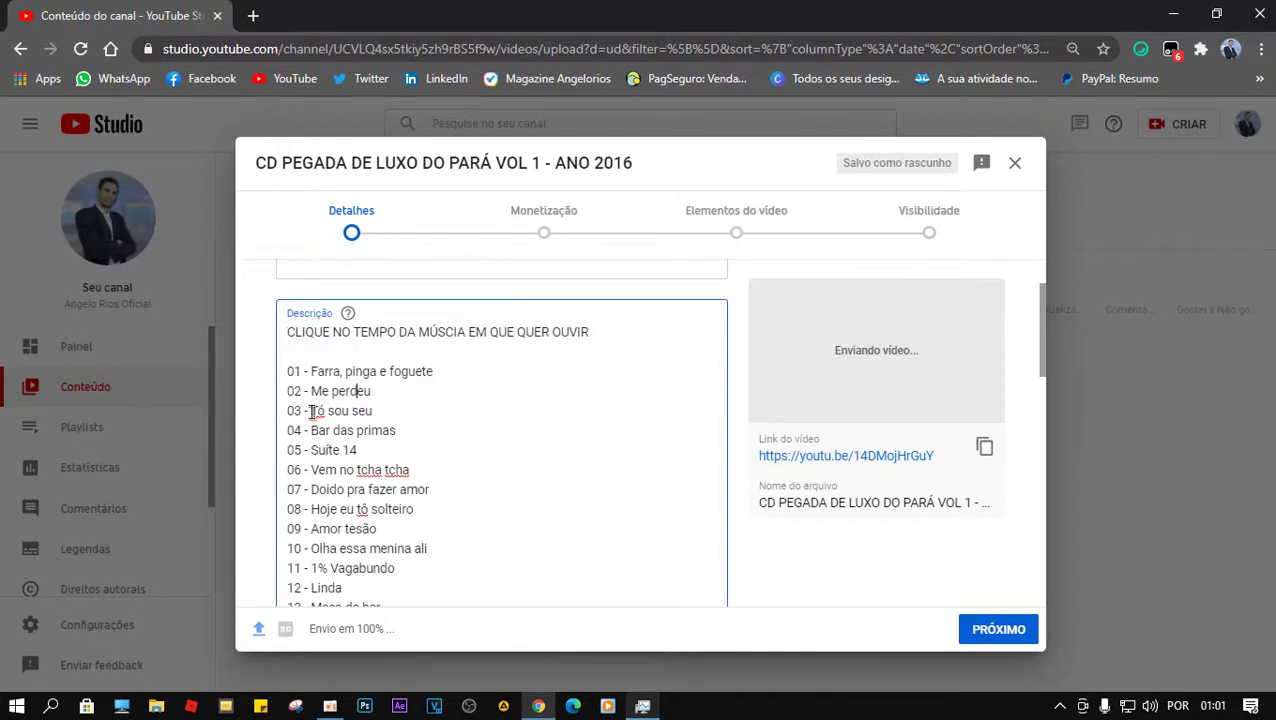
Add the video to the MINHAS PRODUÇÕES playlist.
scroll(343, 493, "down", 10)
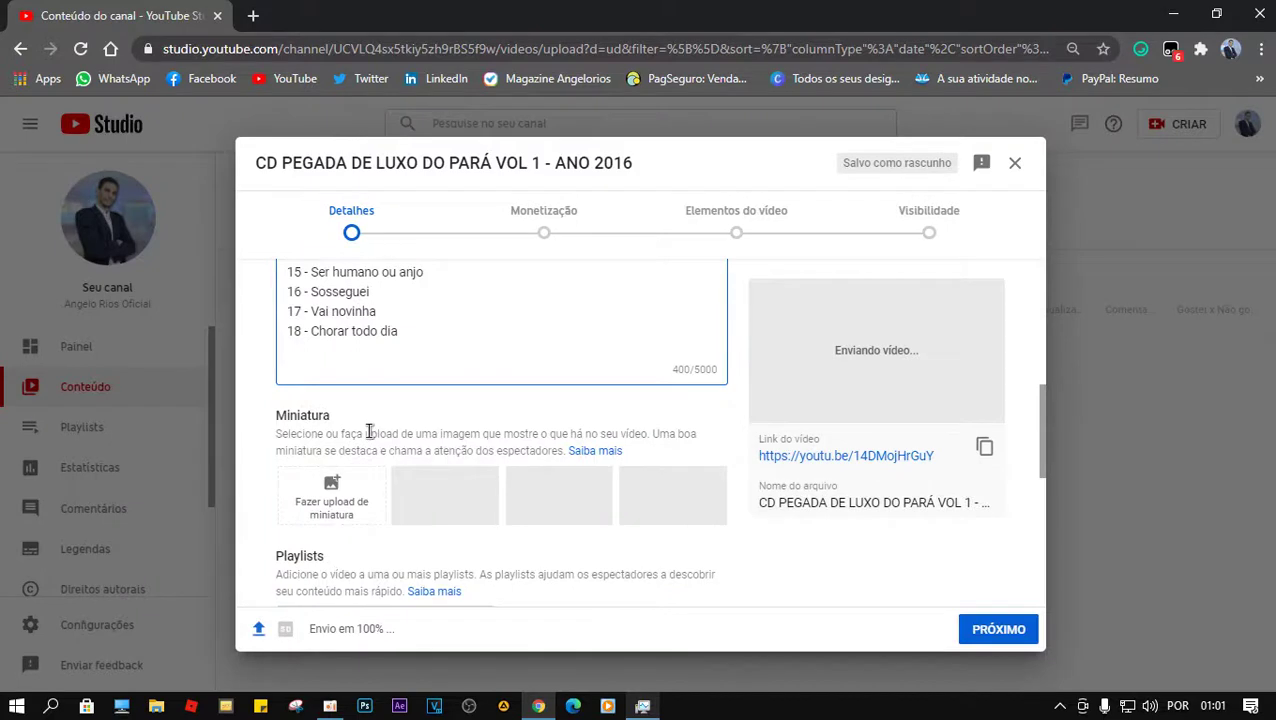
scroll(375, 428, "down", 1)
left_click(390, 550)
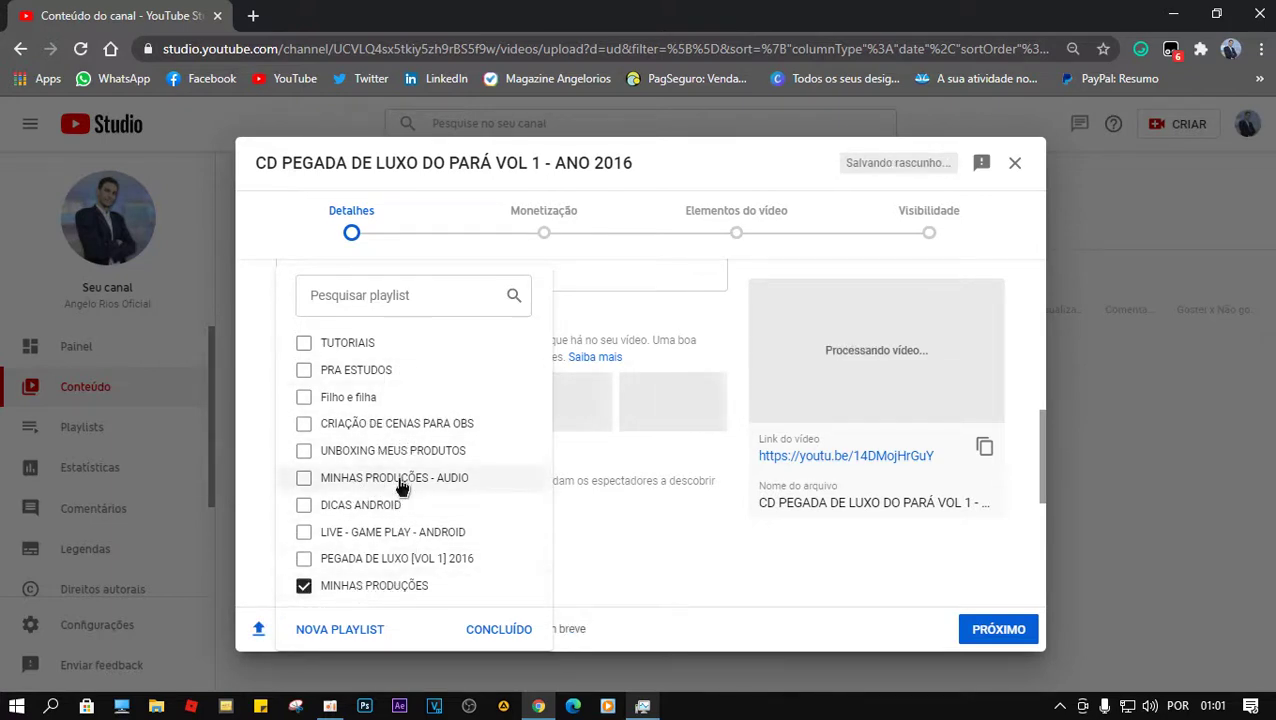
left_click(499, 629)
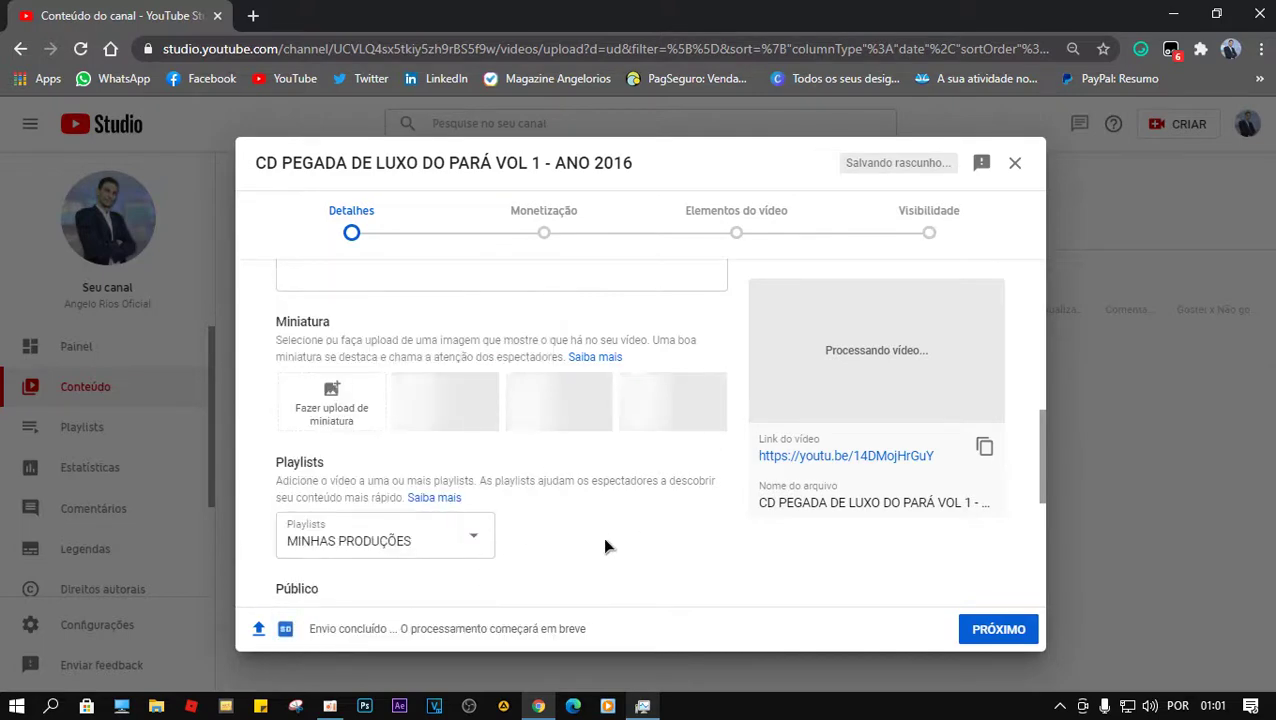
Review the audience setting and description in the video details, and continue to the Monetização stage.
scroll(602, 536, "down", 2)
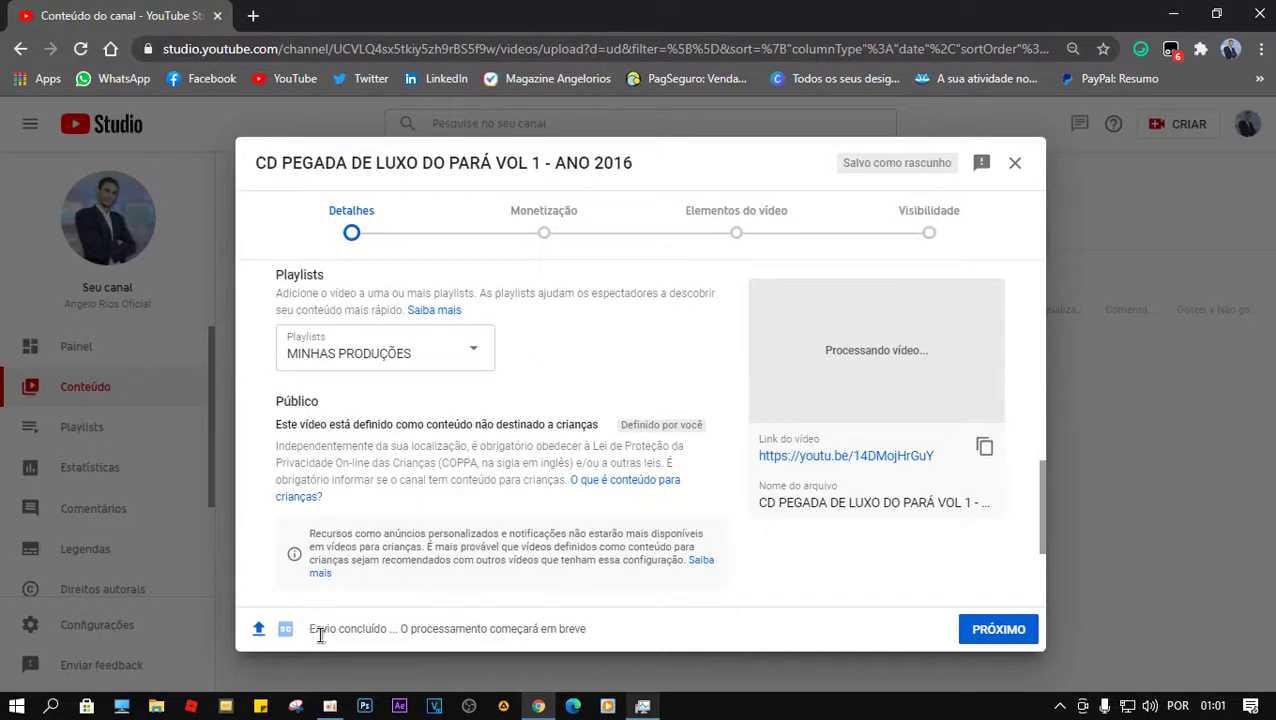
scroll(577, 508, "up", 10)
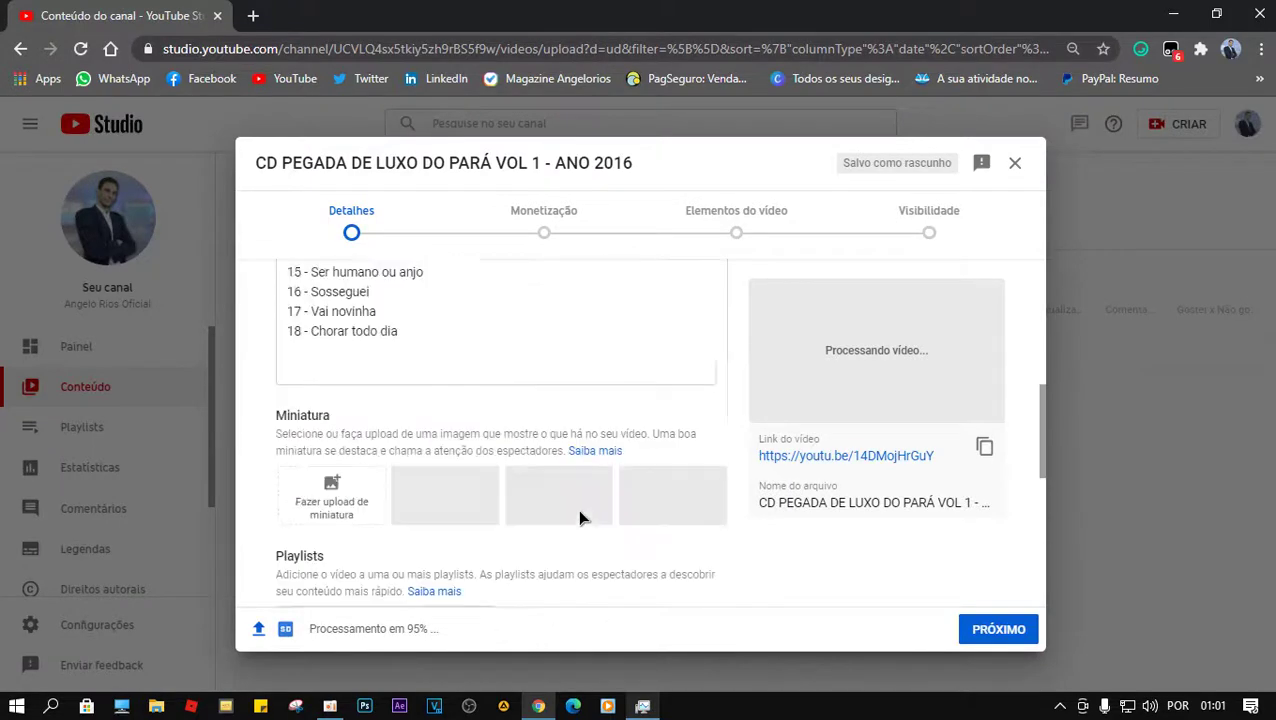
scroll(286, 506, "down", 1)
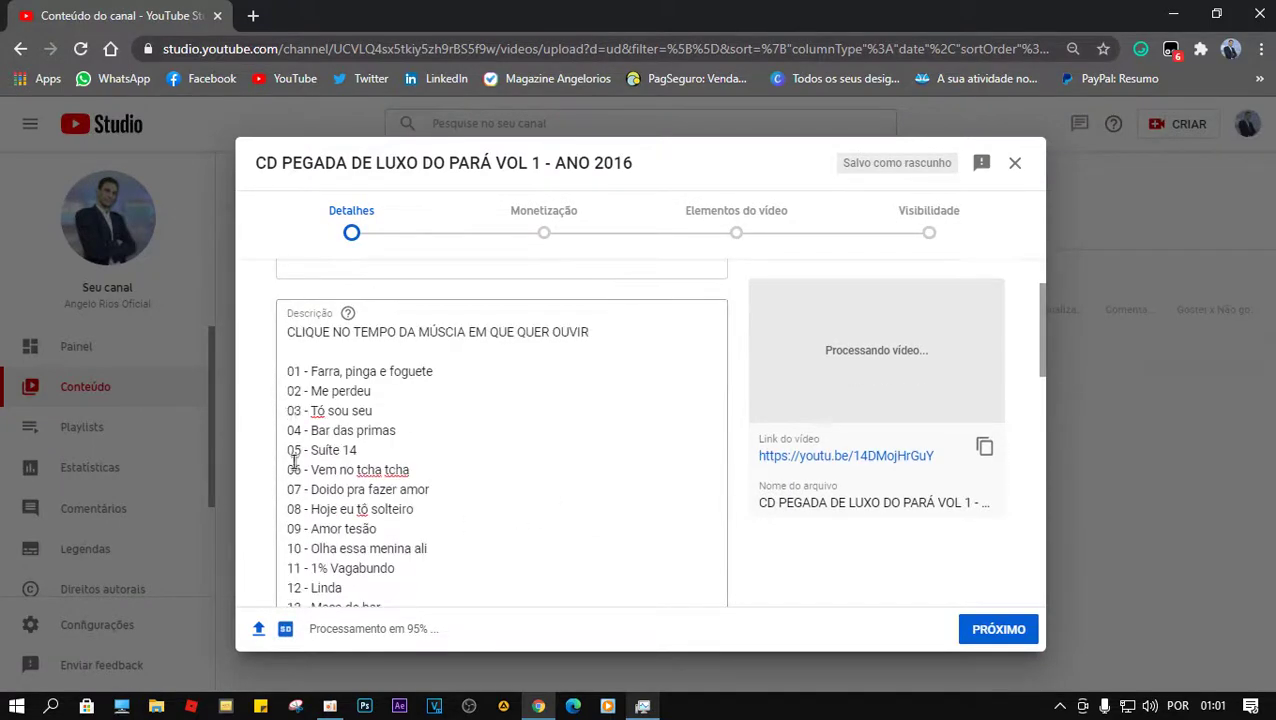
scroll(294, 380, "down", 3)
scroll(336, 370, "up", 4)
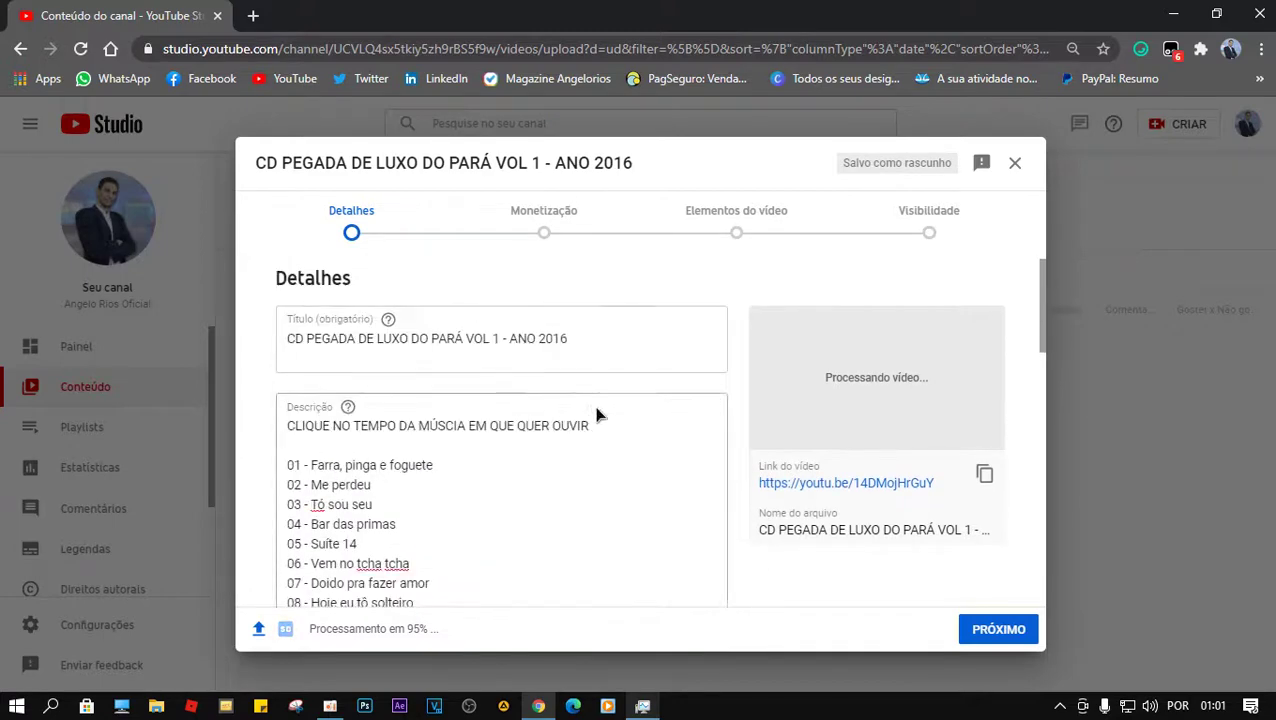
scroll(595, 419, "down", 1)
left_click(1000, 630)
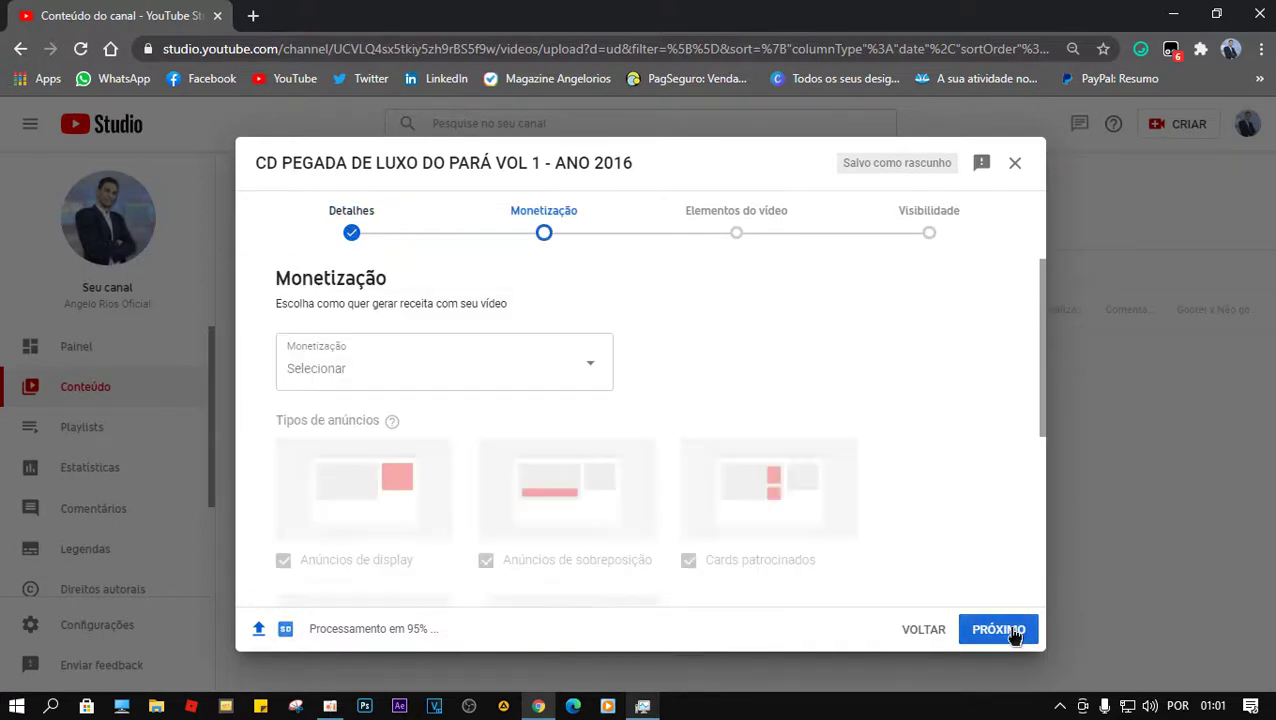
Turn on monetization for the video and continue to the advertiser suitability stage.
left_click(587, 366)
left_click(304, 362)
left_click(488, 445)
scroll(800, 480, "down", 5)
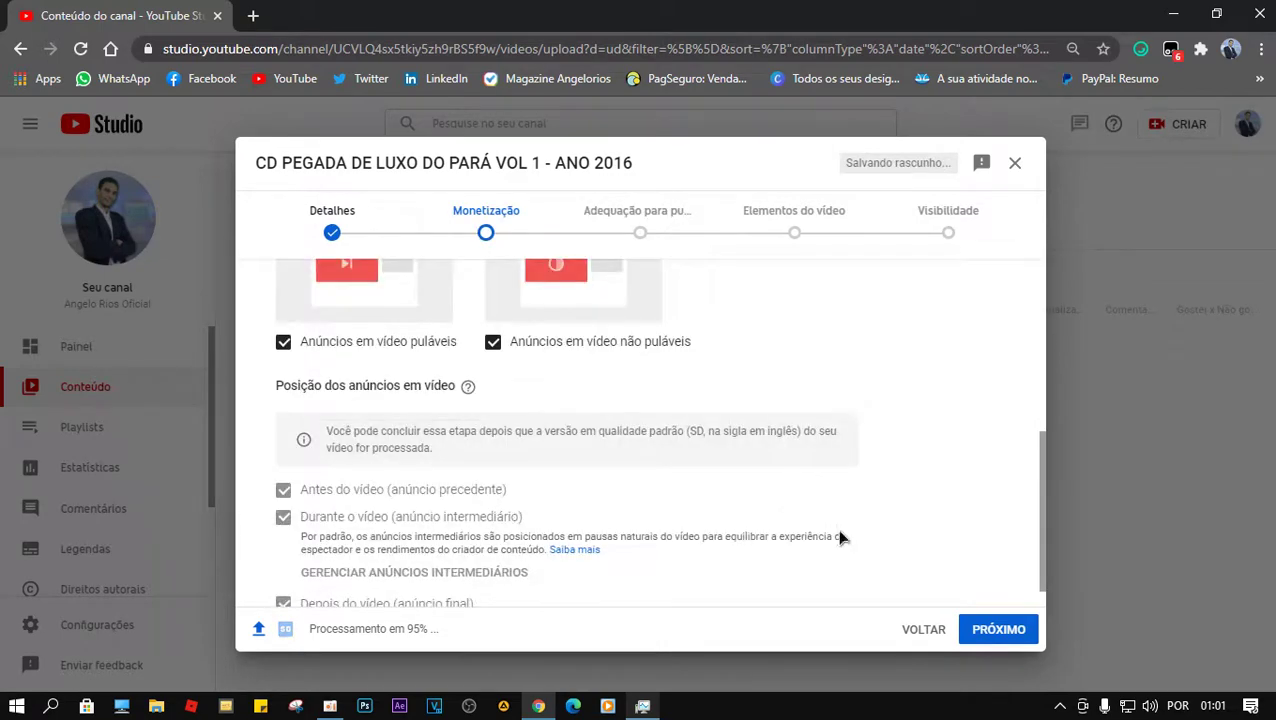
left_click(1010, 632)
Declare "Nenhuma das opções" in the ad suitability questionnaire and continue to the video elements stage.
scroll(700, 560, "down", 8)
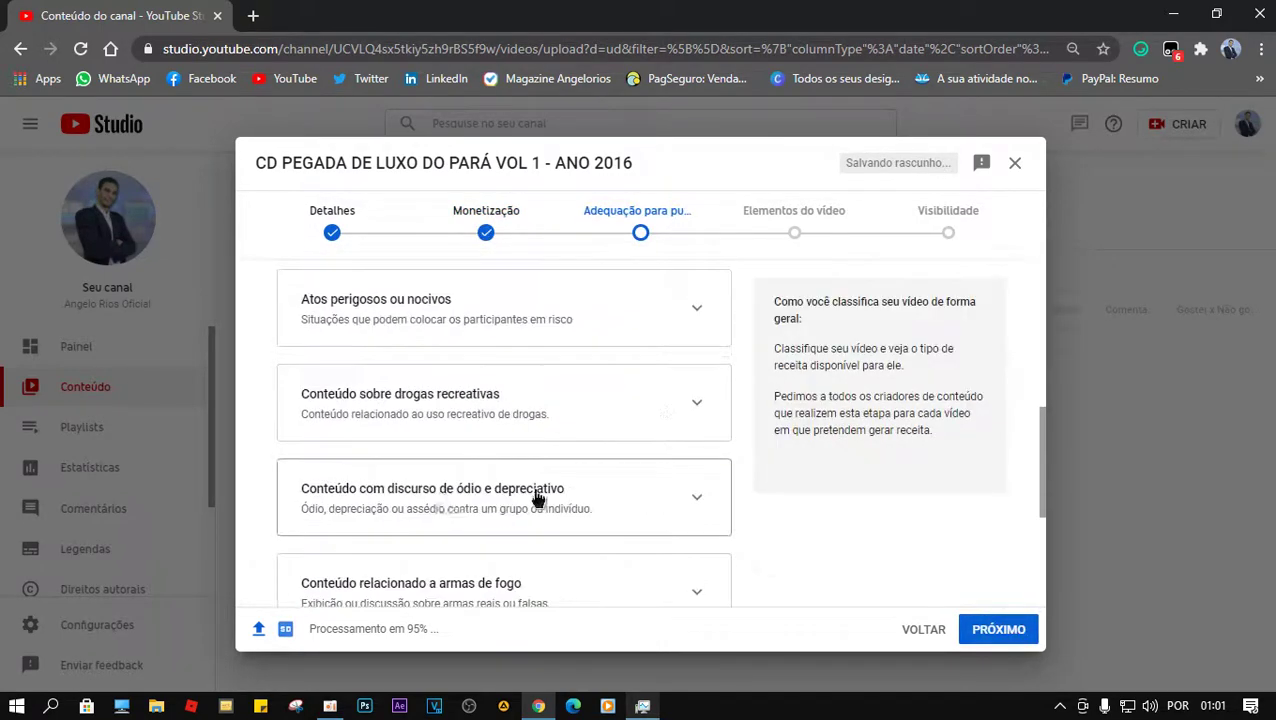
left_click(333, 568)
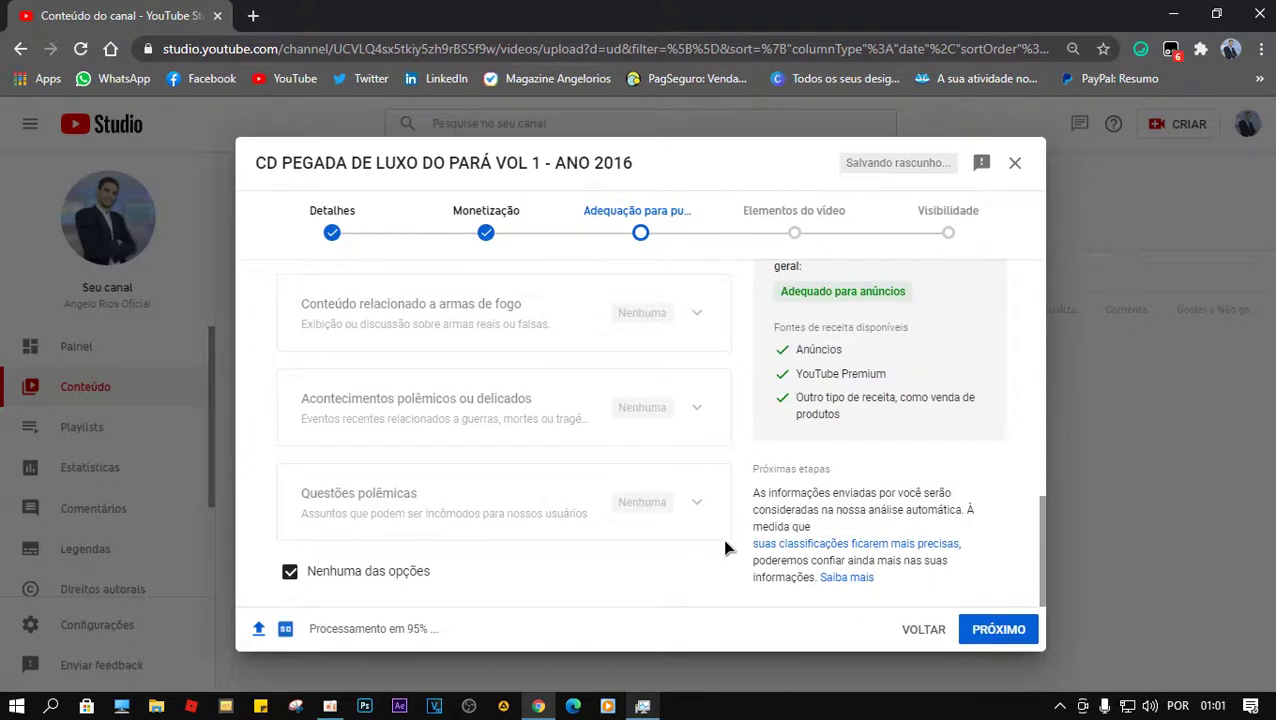
left_click(1018, 640)
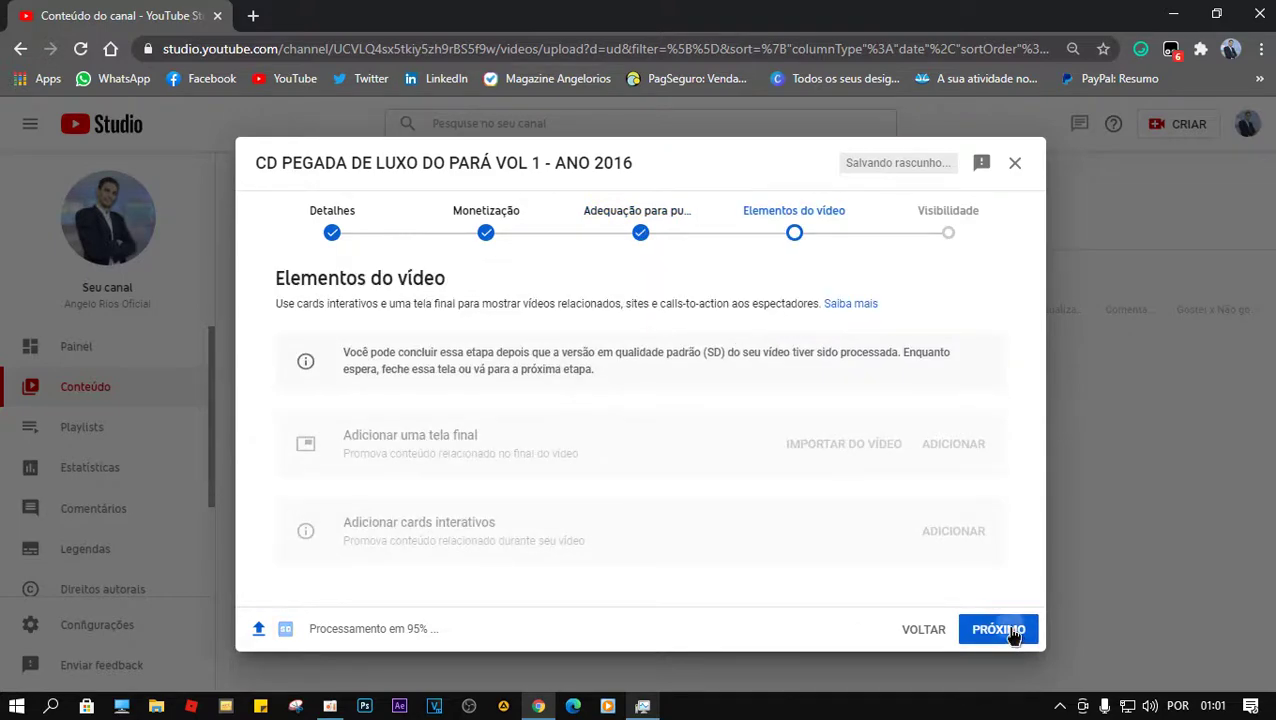
Skip the video elements stage and save the video with its visibility as Não listado.
left_click(1013, 636)
scroll(453, 538, "down", 1)
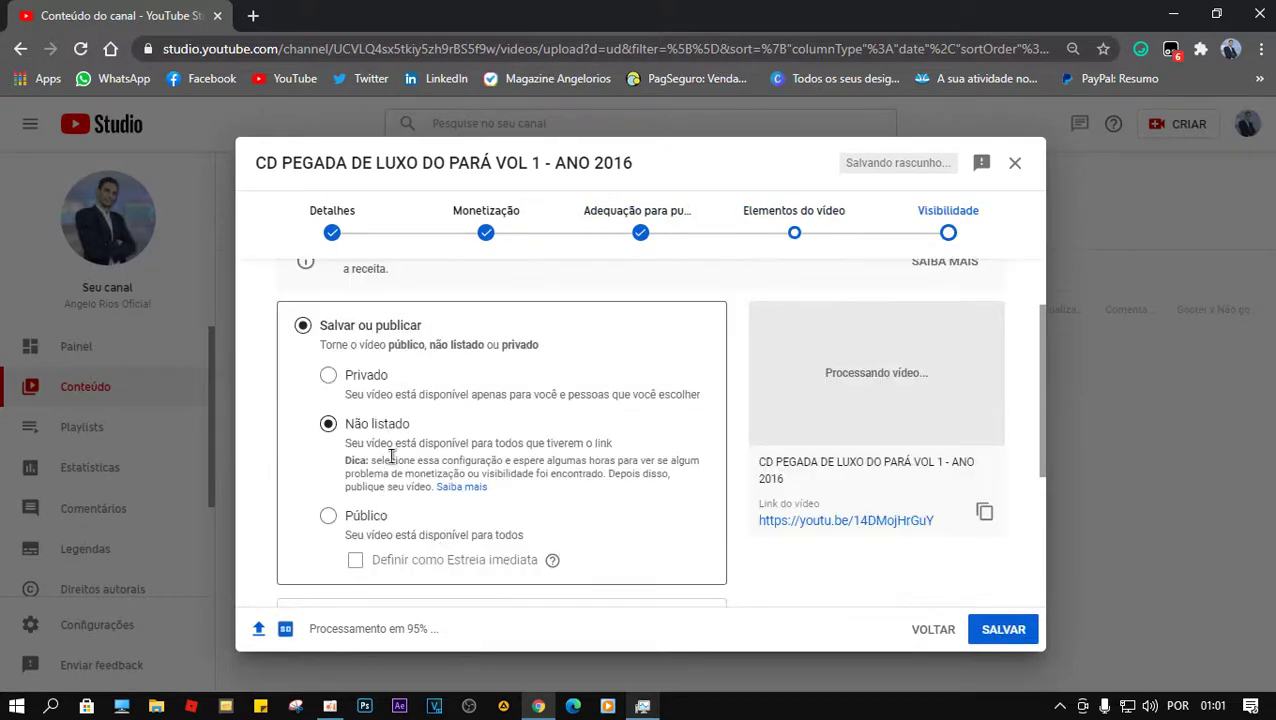
left_click(995, 632)
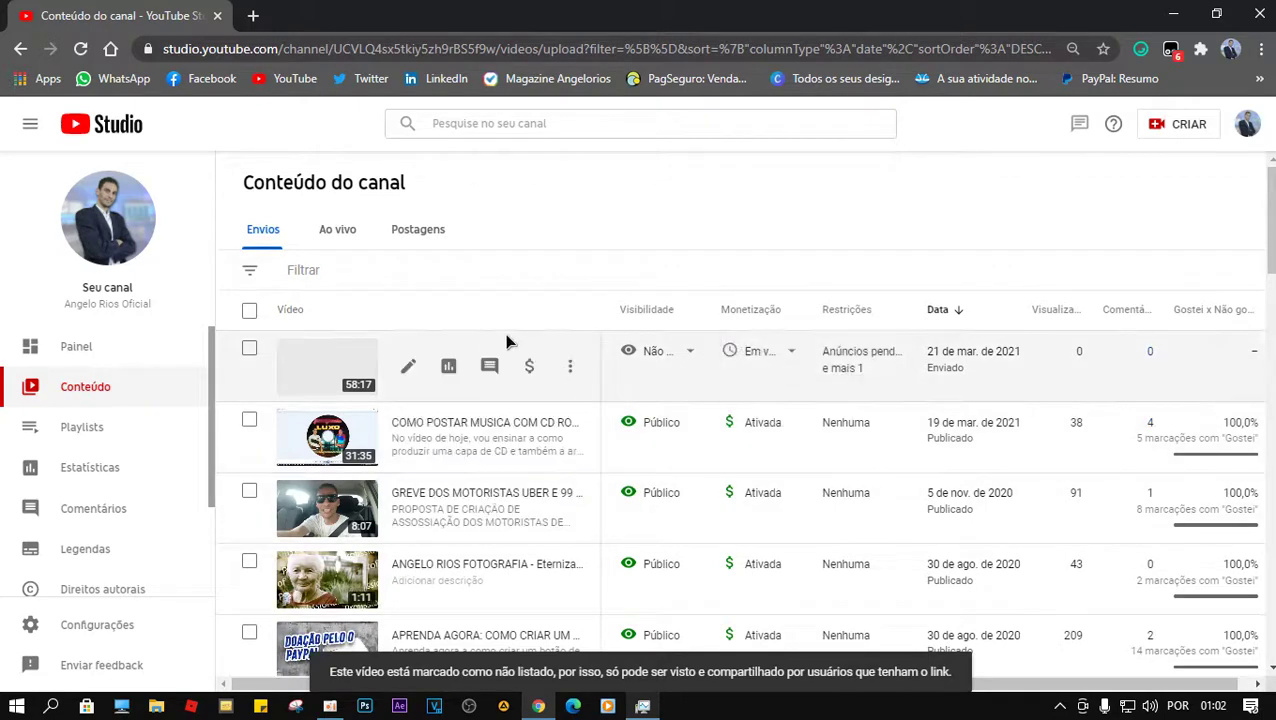
Open the newly uploaded CD video's YouTube page, play its opening seconds and pause it.
mouse_move(808, 365)
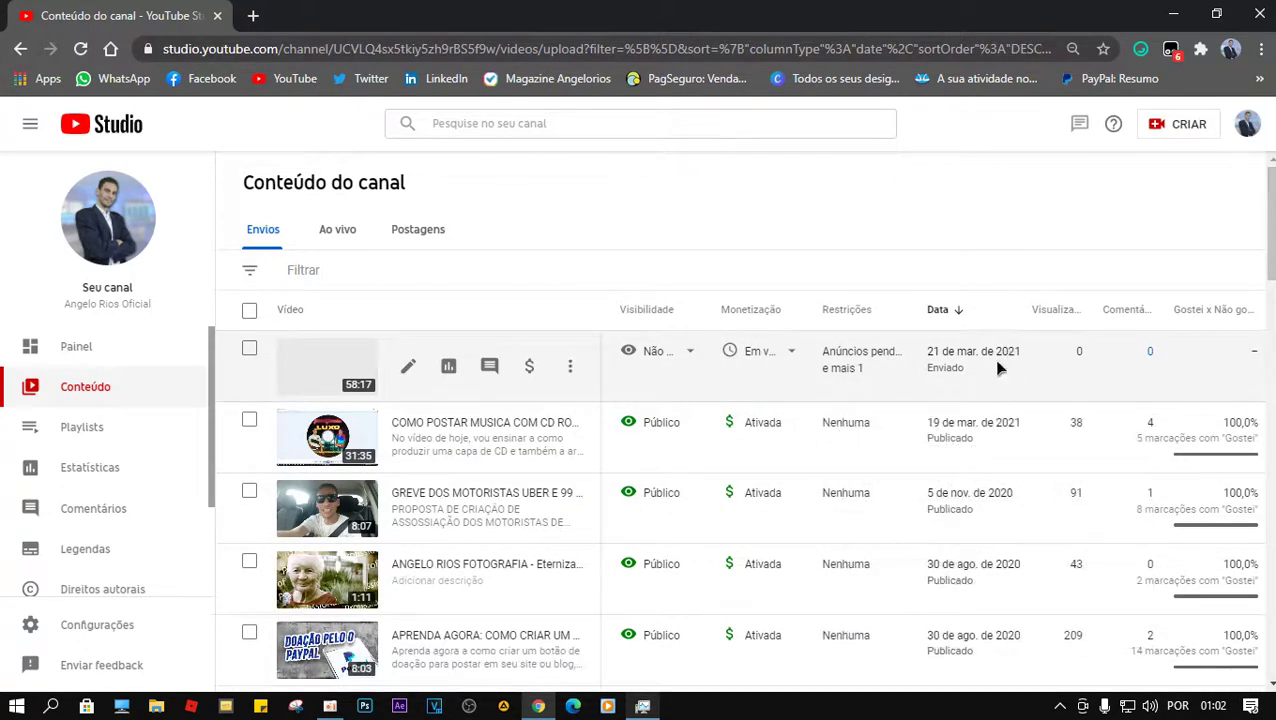
left_click(571, 370)
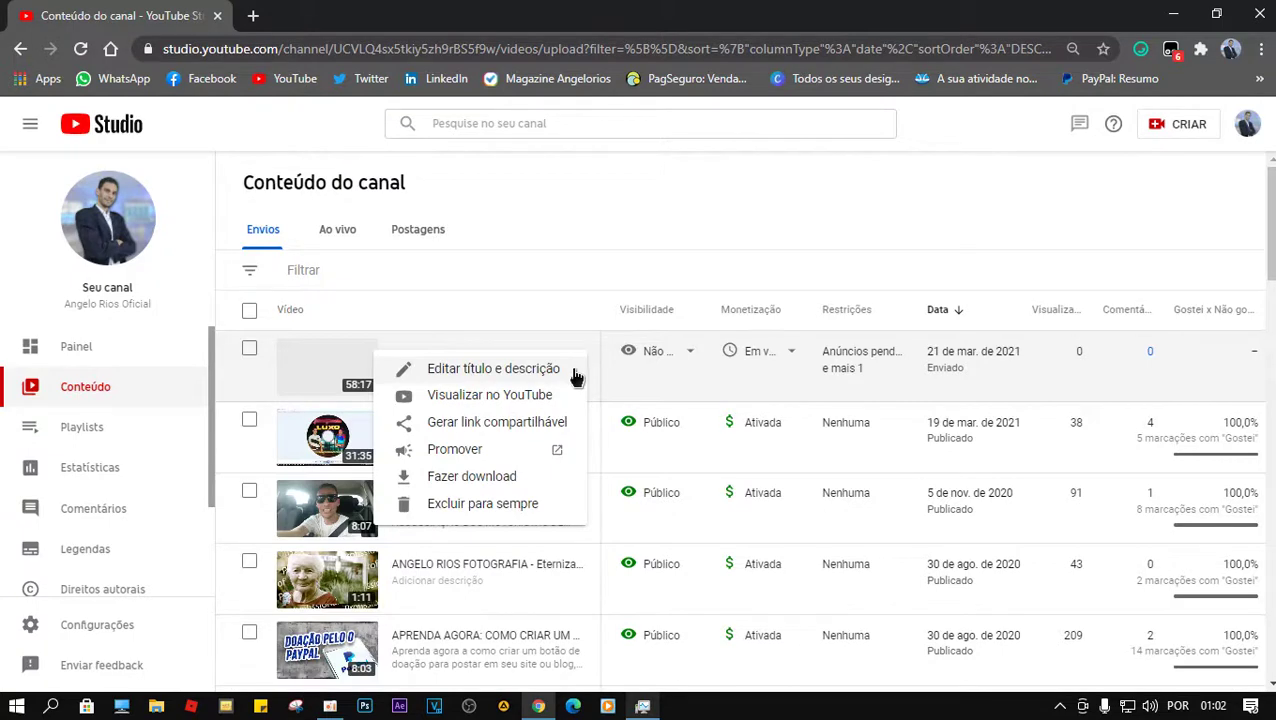
left_click(481, 398)
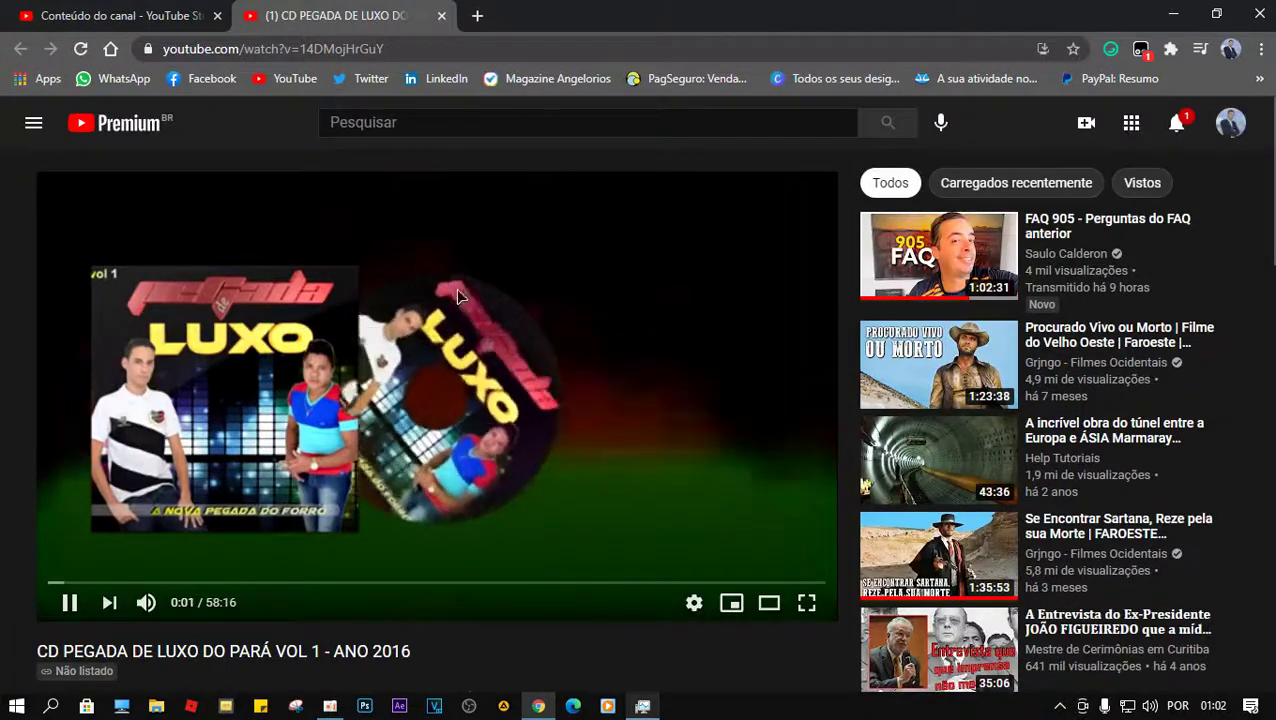
scroll(507, 421, "down", 3)
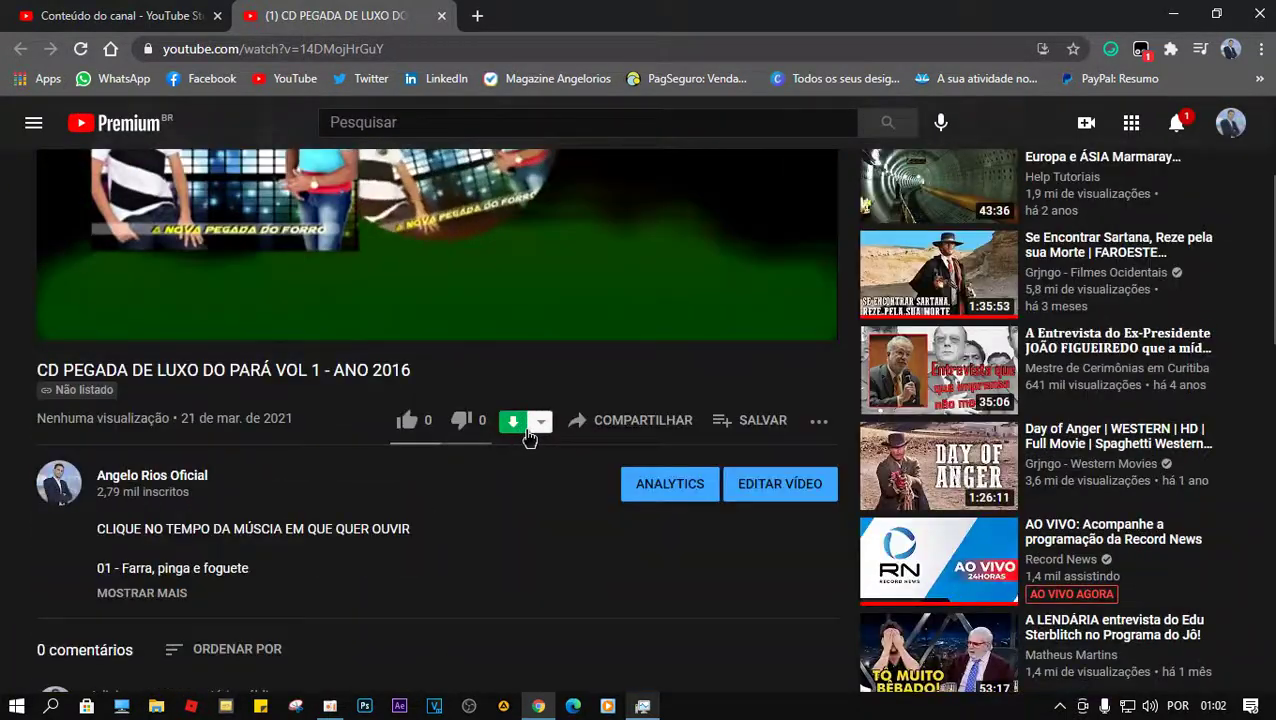
scroll(528, 440, "up", 3)
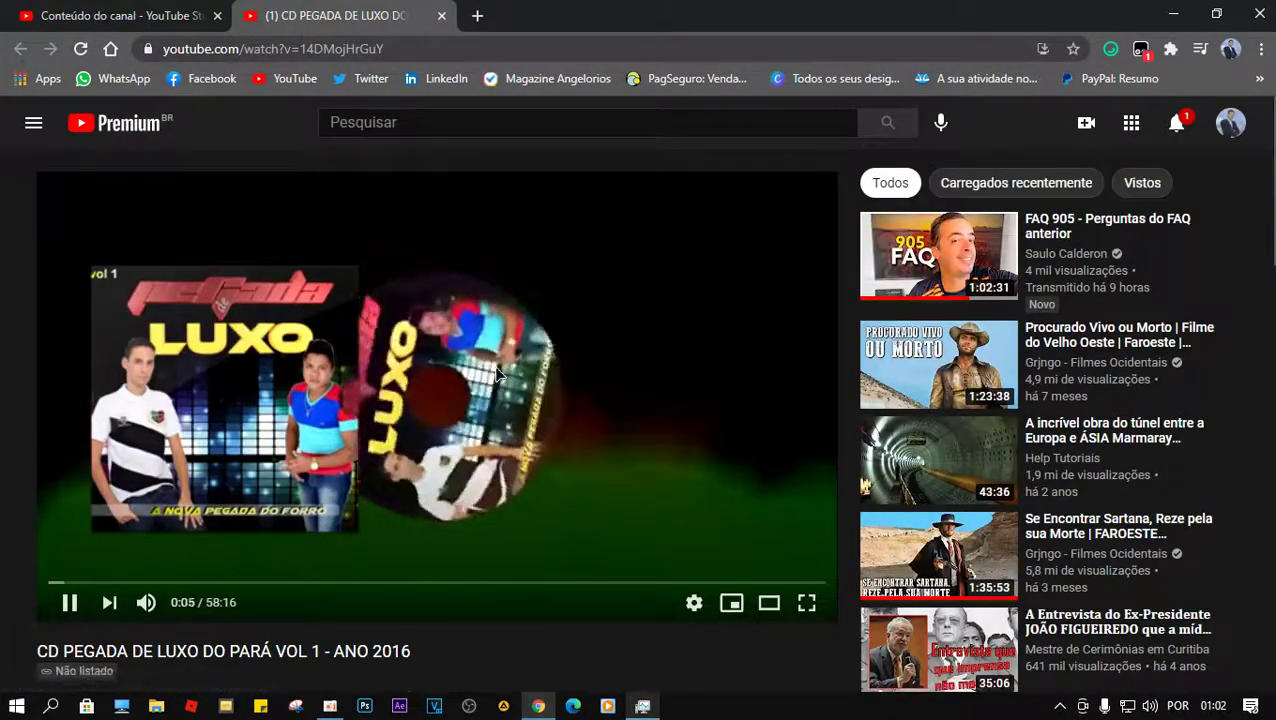
left_click(1172, 128)
left_click(1170, 130)
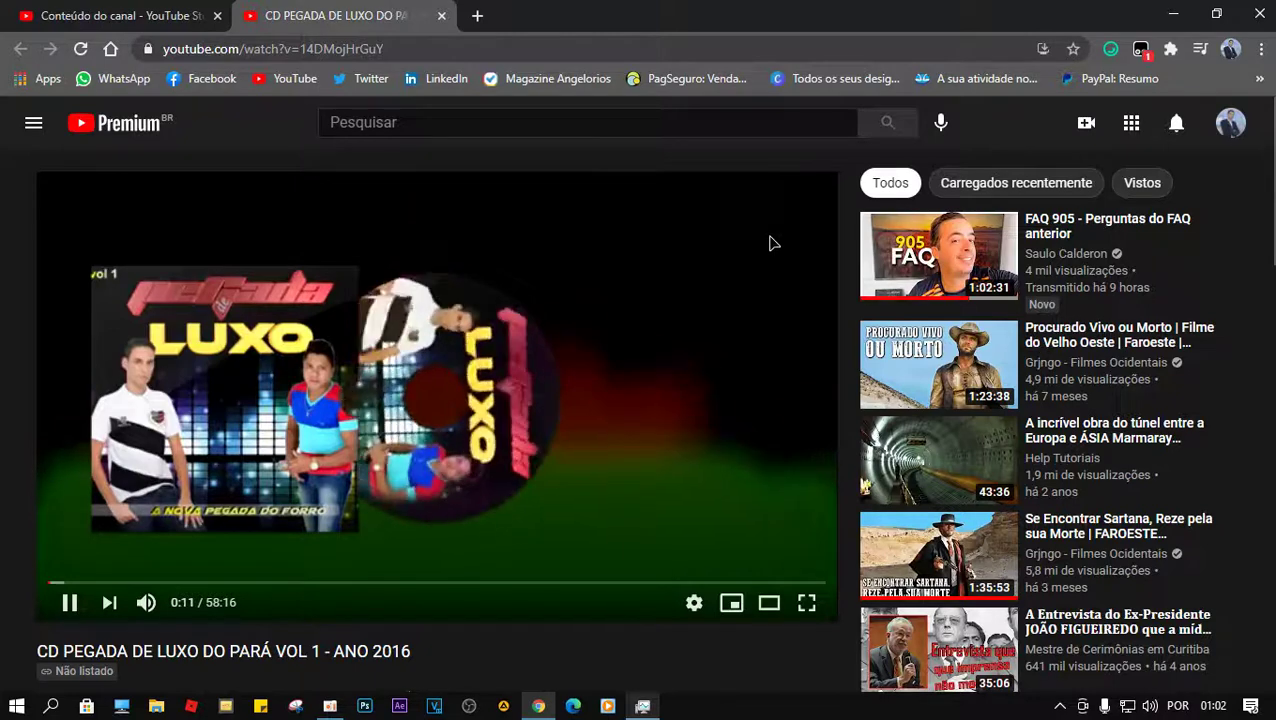
left_click(540, 358)
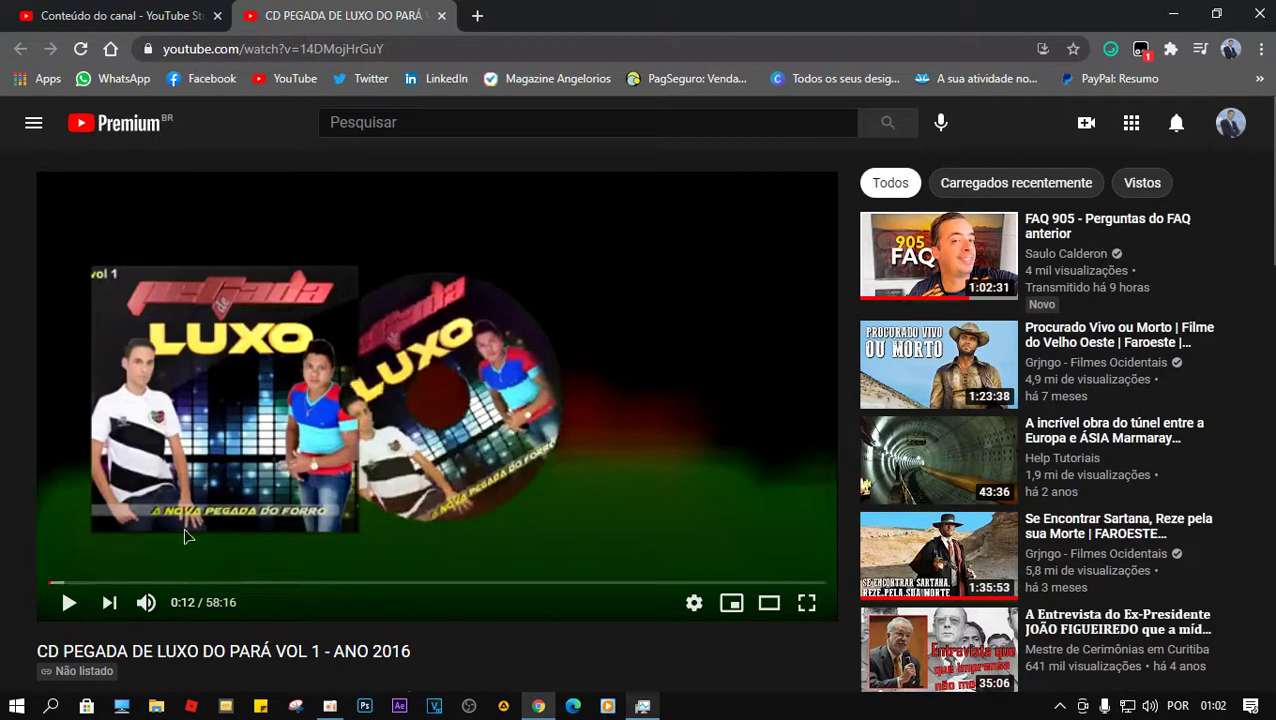
Expand the video's description on YouTube and examine the numbered song list.
scroll(296, 503, "down", 1)
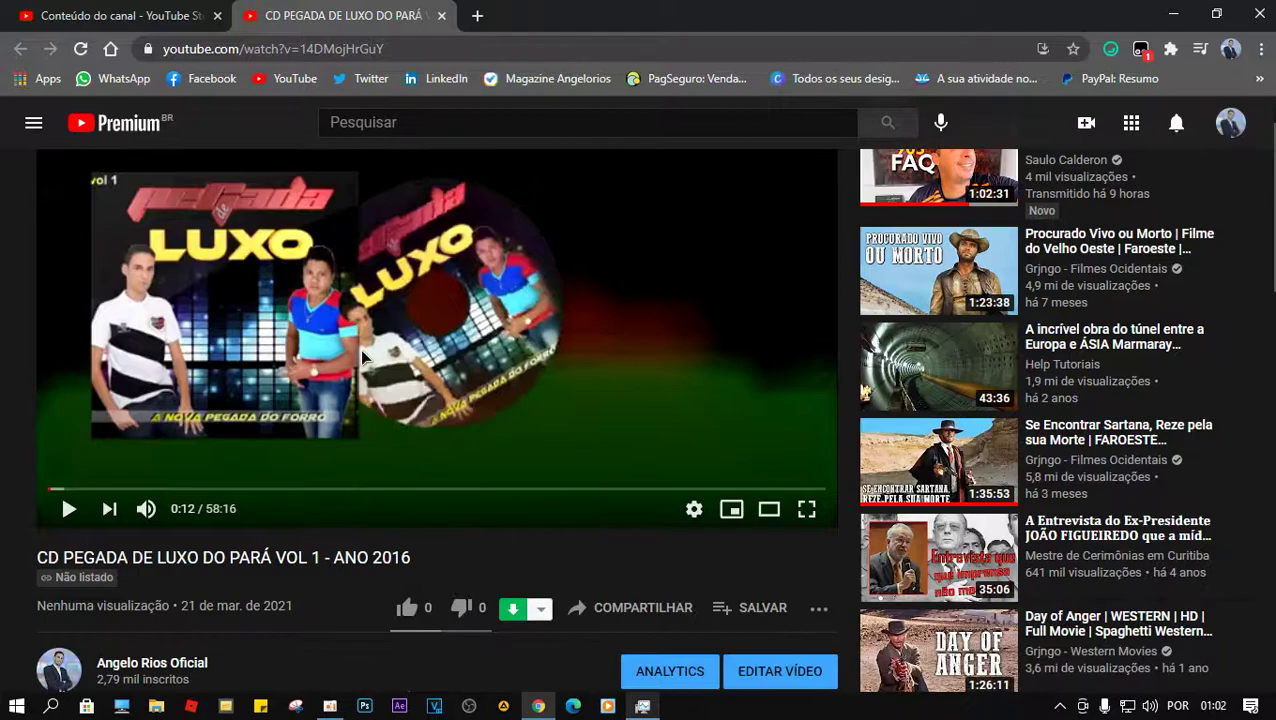
scroll(330, 390, "down", 4)
left_click(163, 407)
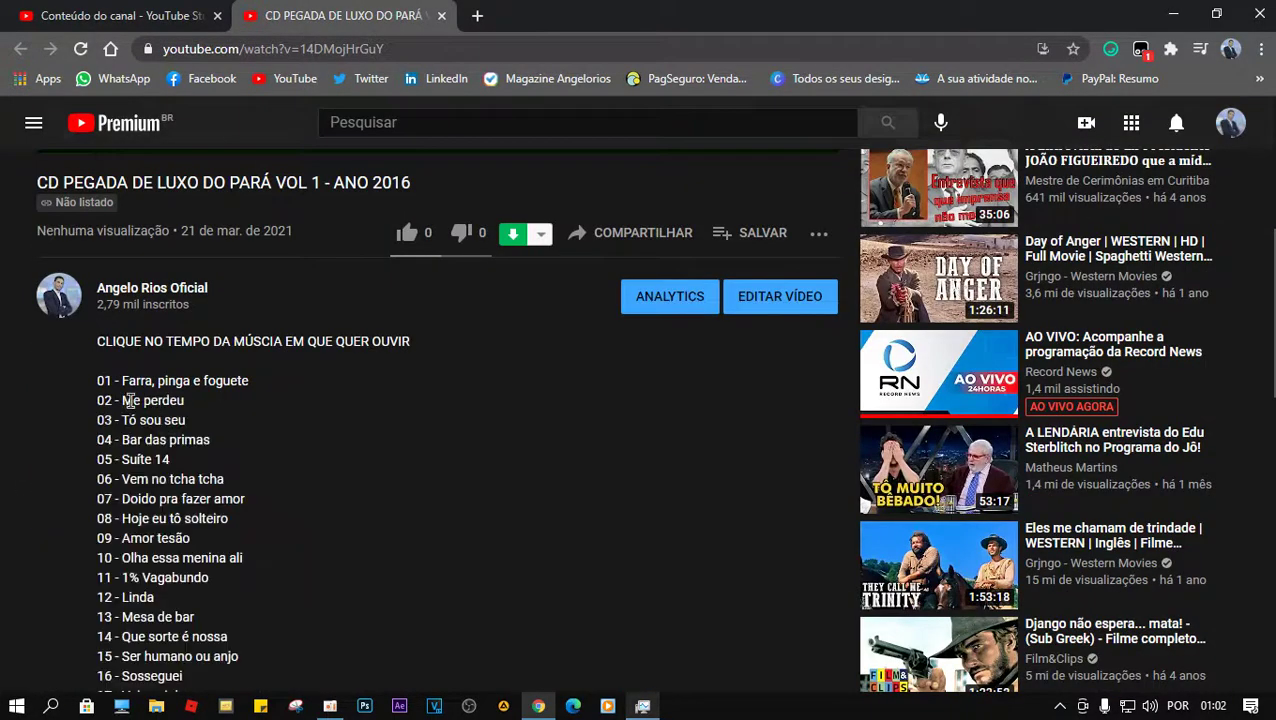
scroll(364, 433, "up", 4)
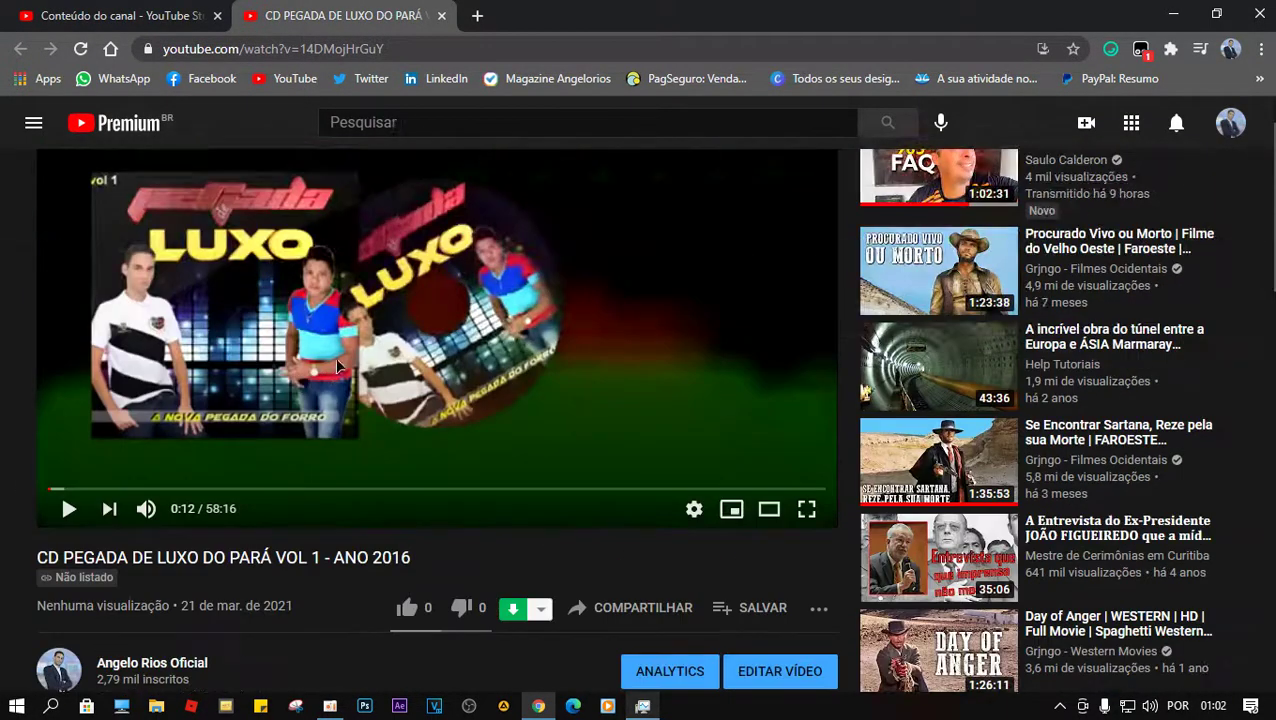
scroll(258, 510, "down", 3)
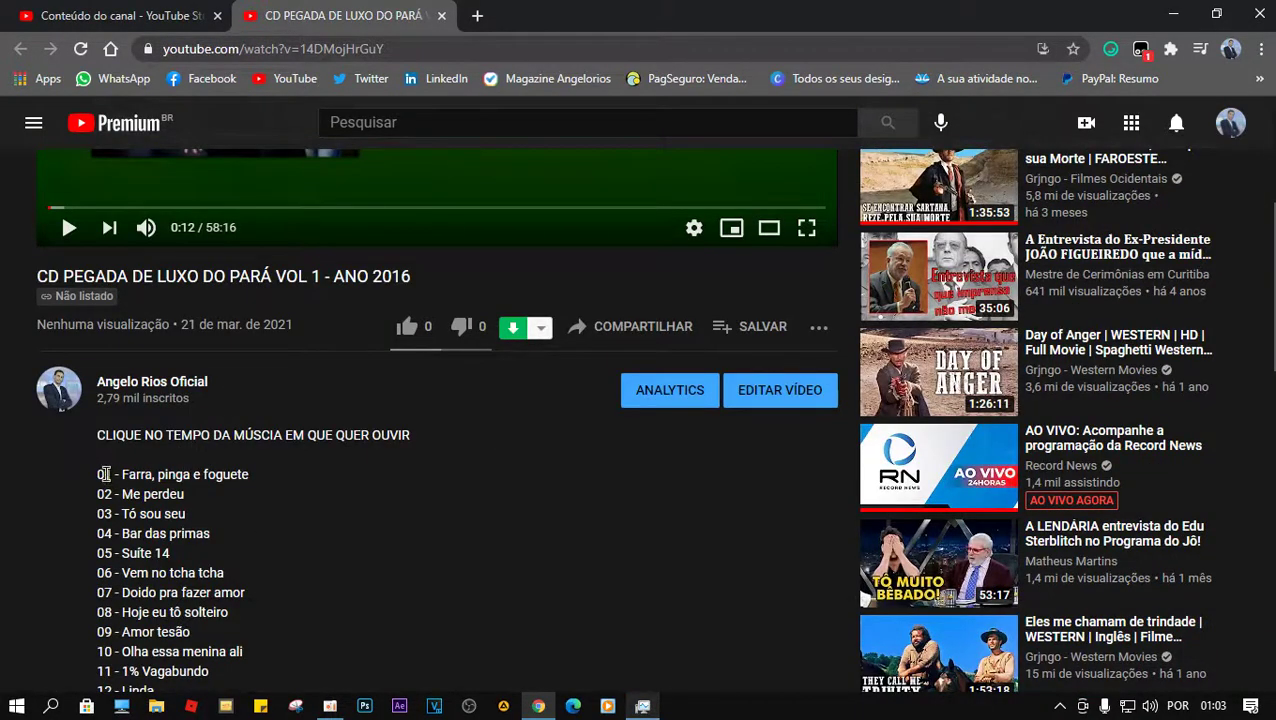
scroll(117, 590, "down", 2)
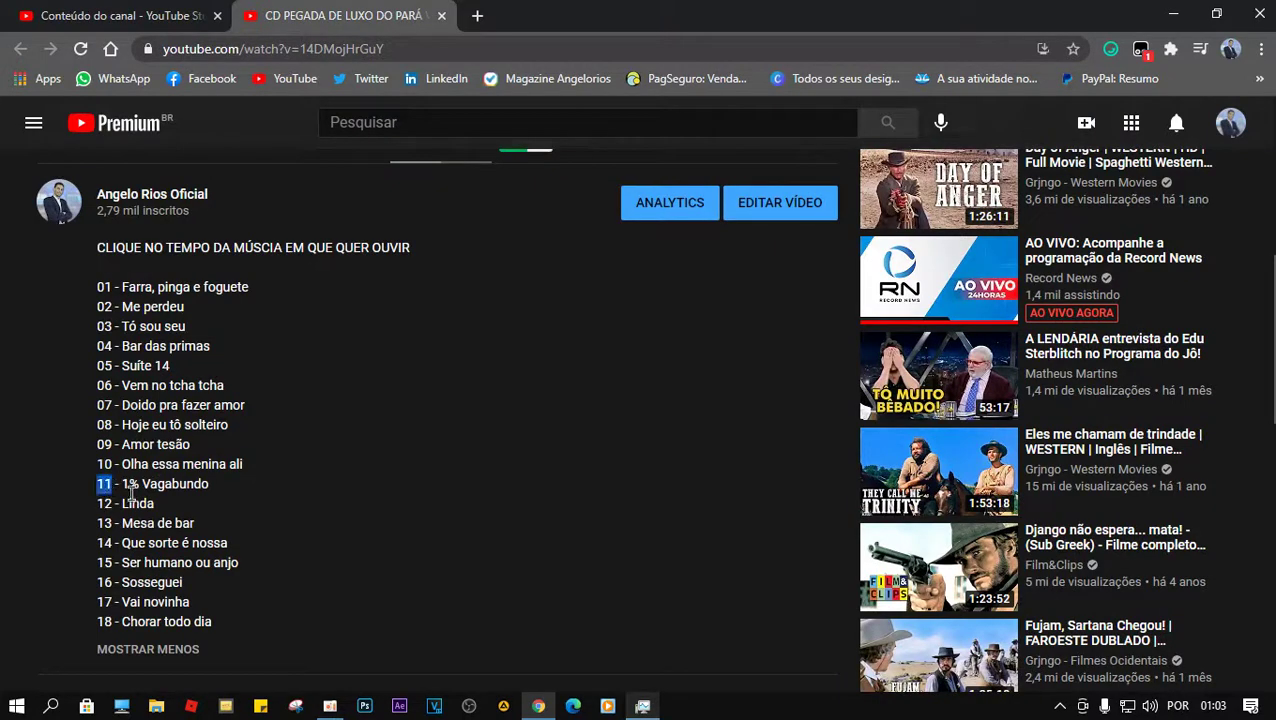
Seek the video to 25:12, compare with the song list, and return playback to the start at 0:00.
scroll(103, 484, "up", 3)
left_click_drag(213, 303, 390, 305)
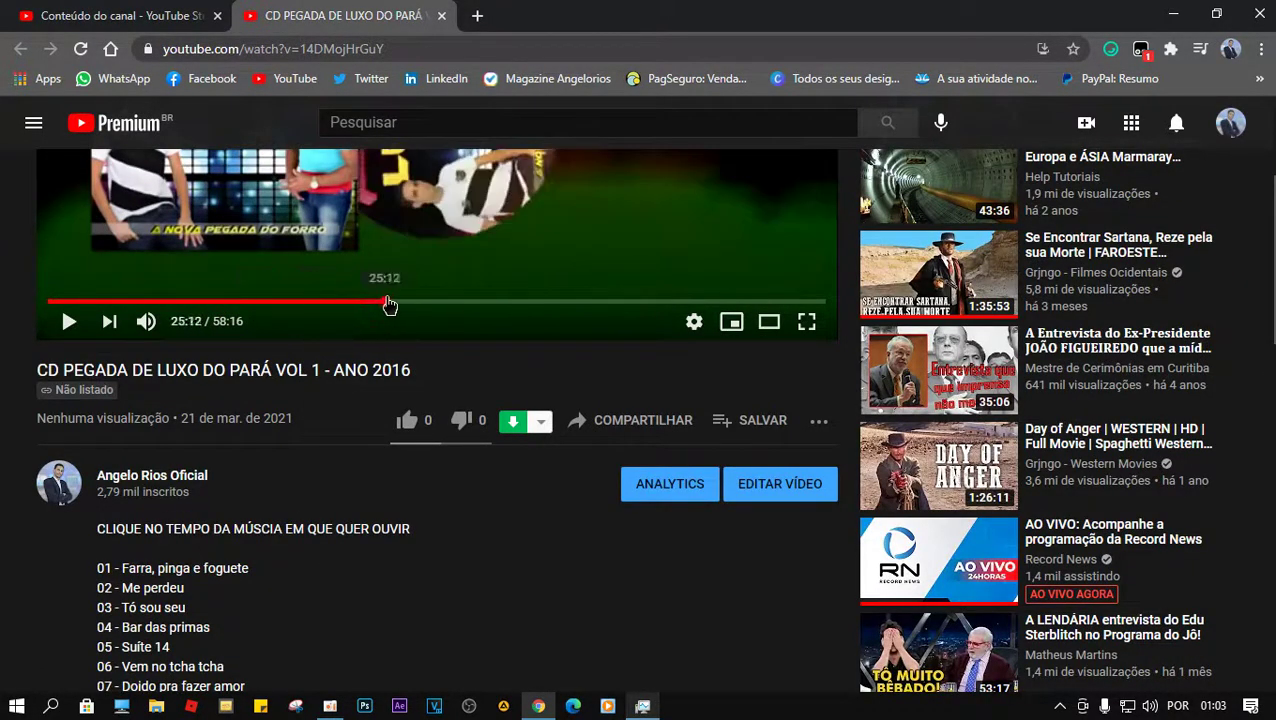
scroll(305, 578, "down", 3)
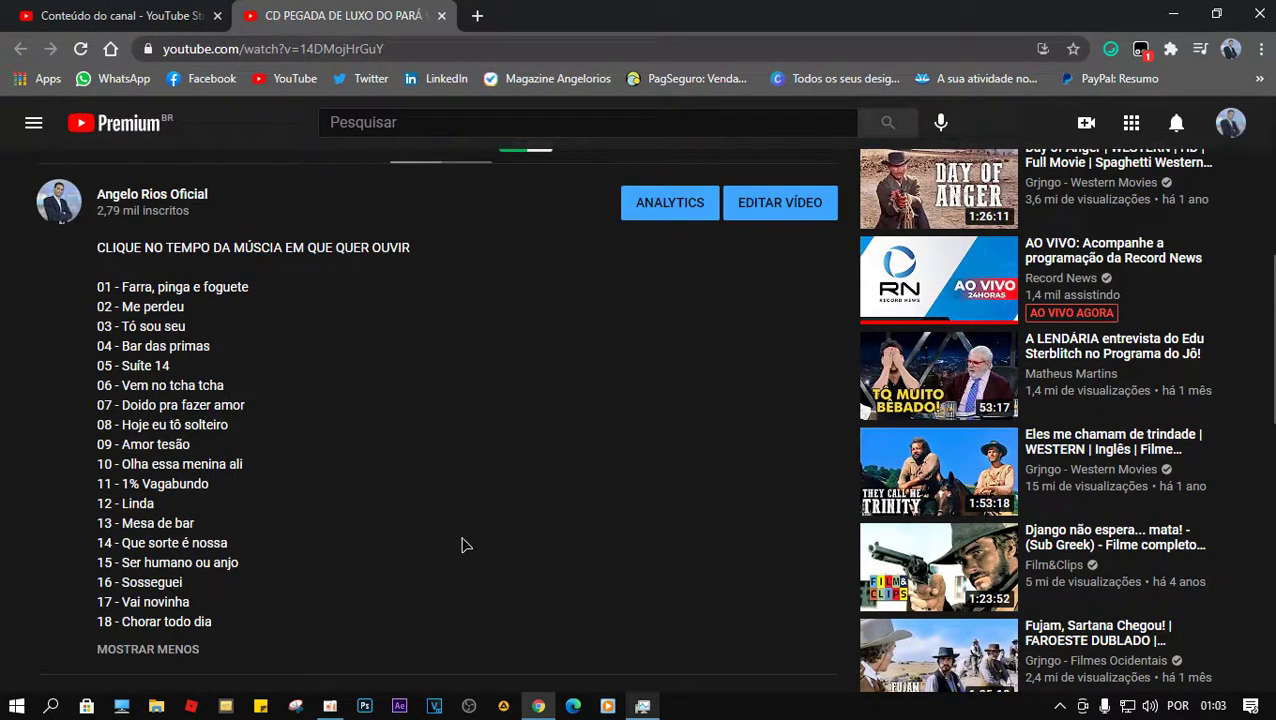
scroll(256, 484, "up", 4)
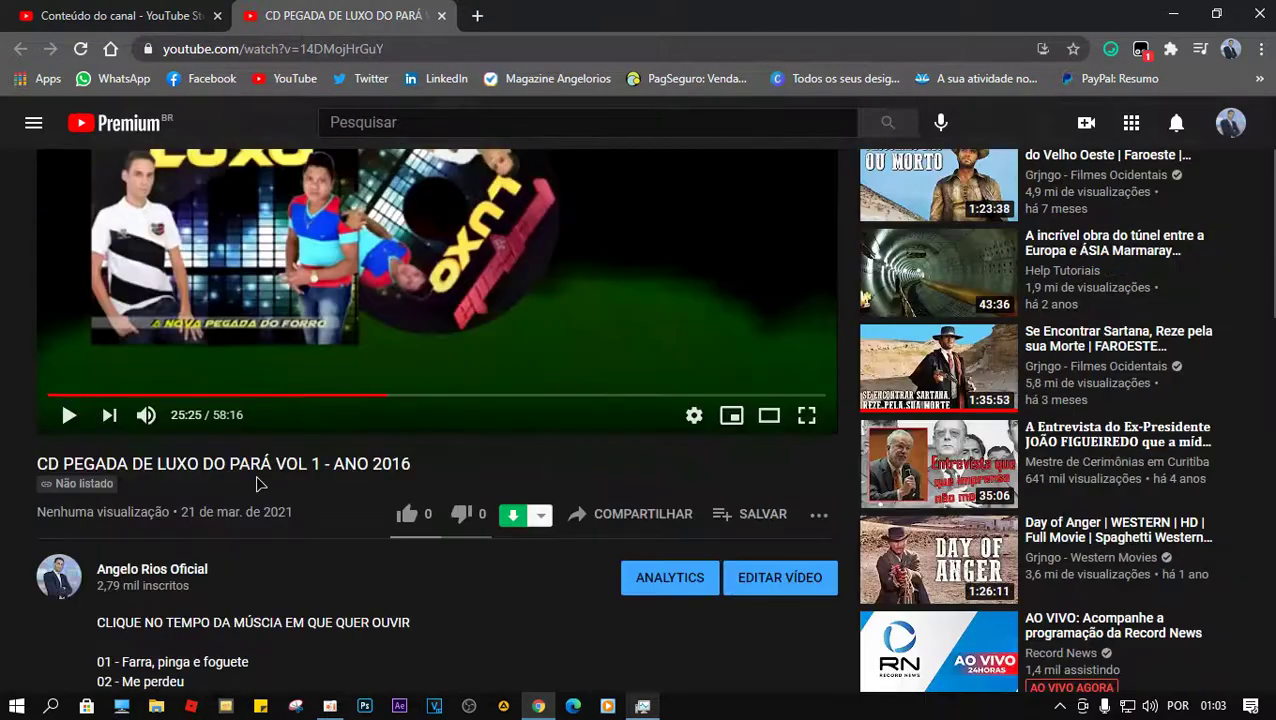
scroll(161, 576, "down", 1)
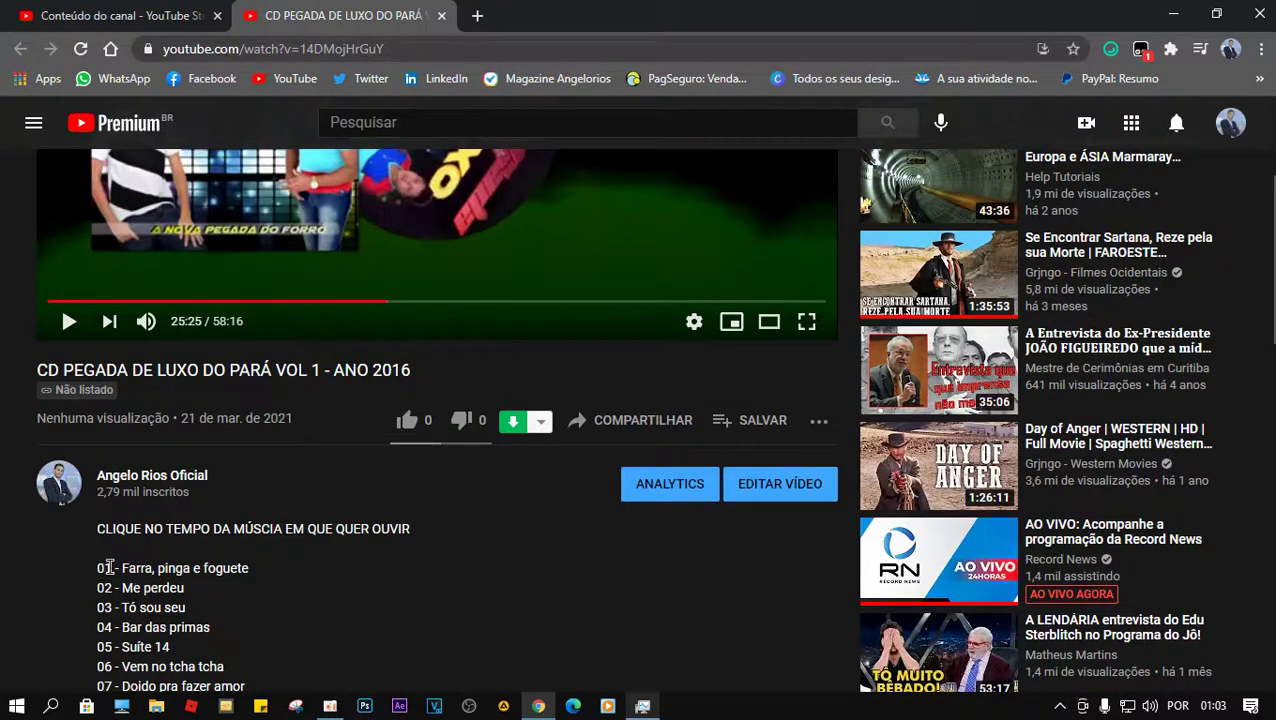
left_click_drag(387, 301, 55, 301)
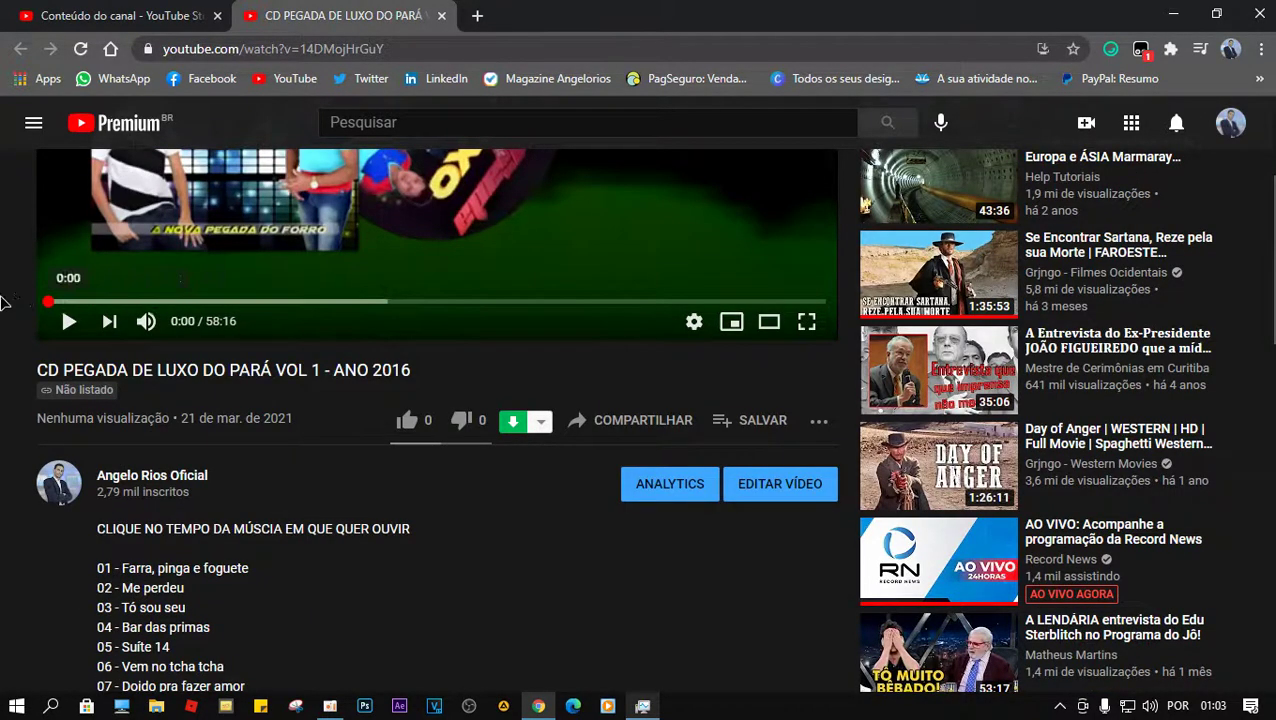
scroll(443, 265, "up", 2)
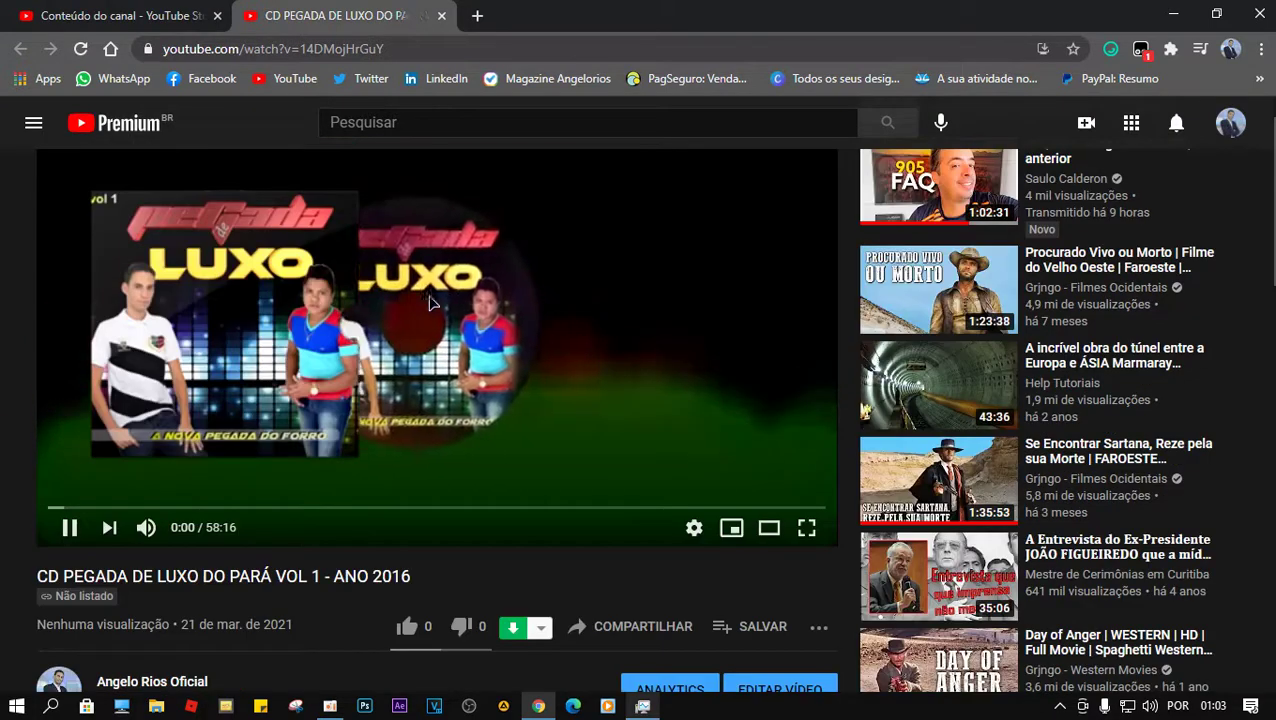
left_click(443, 303)
Return to the channel content in YouTube Studio and open the CD video's details for editing.
left_click(152, 20)
left_click(434, 328)
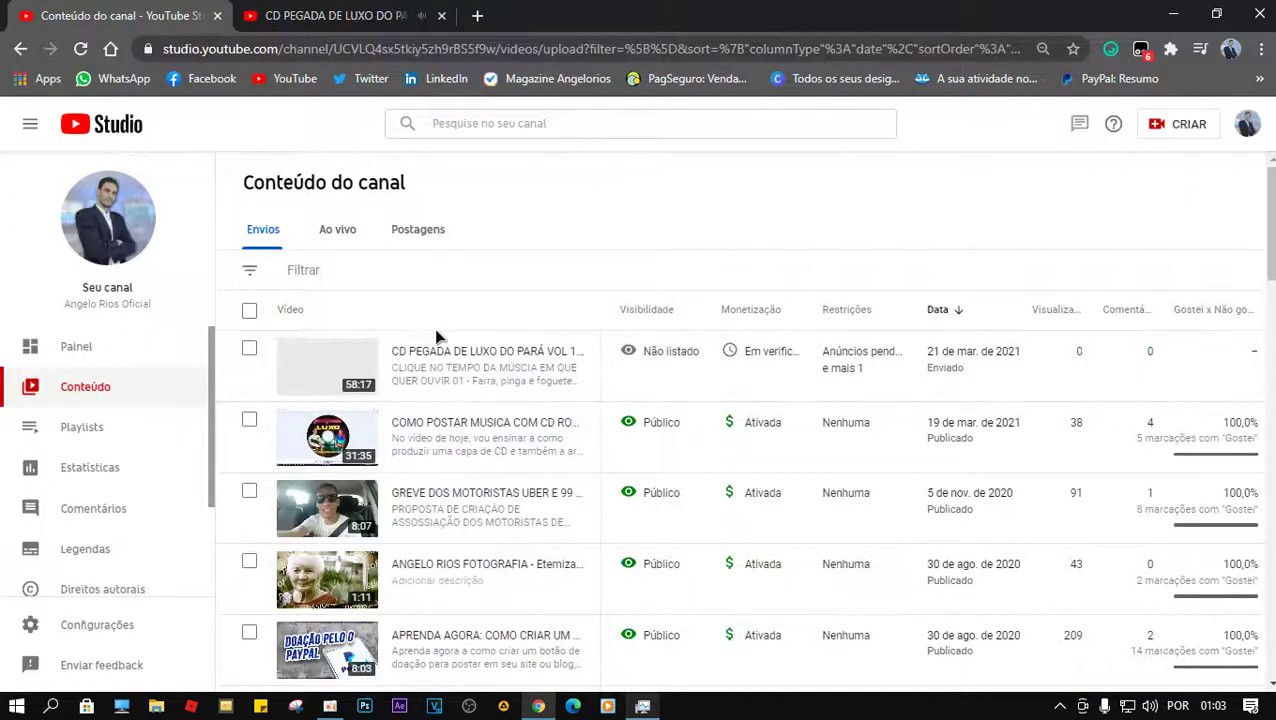
left_click(407, 372)
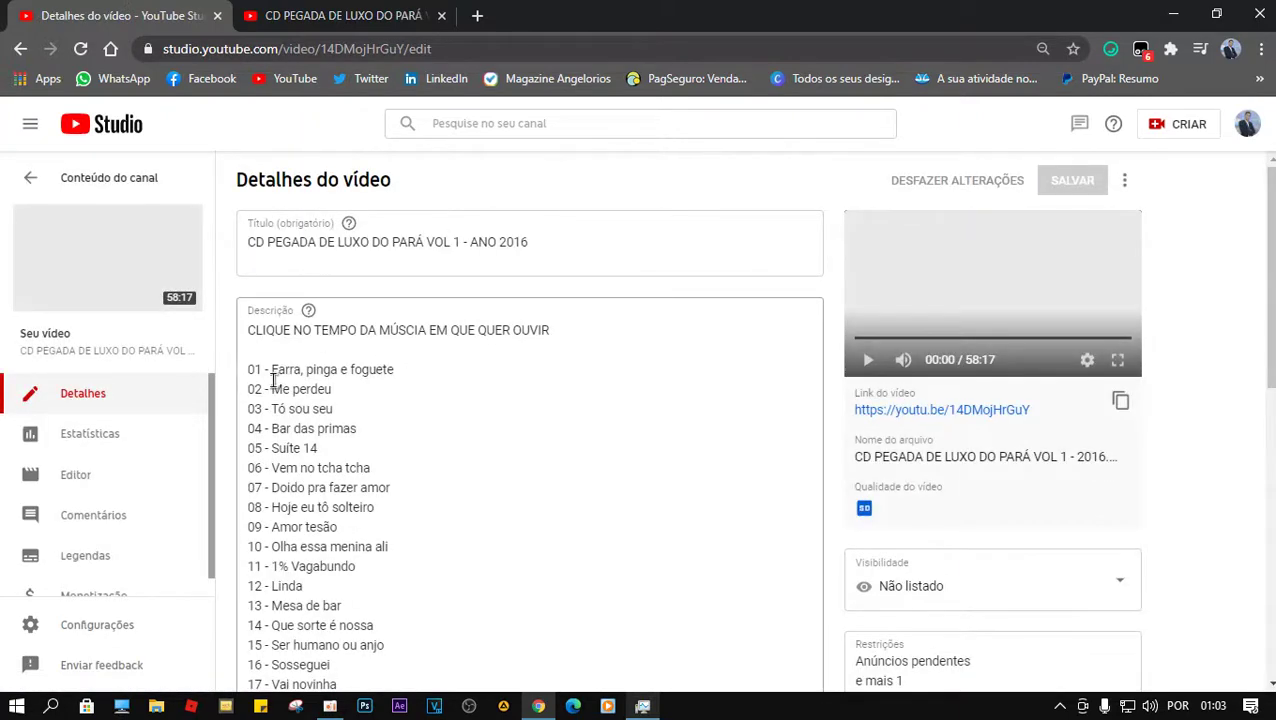
Replace the number before "Farra, pinga e foguete" in the description with the timestamp 00:01.
left_click_drag(262, 371, 241, 372)
left_click(257, 369)
left_click(262, 372)
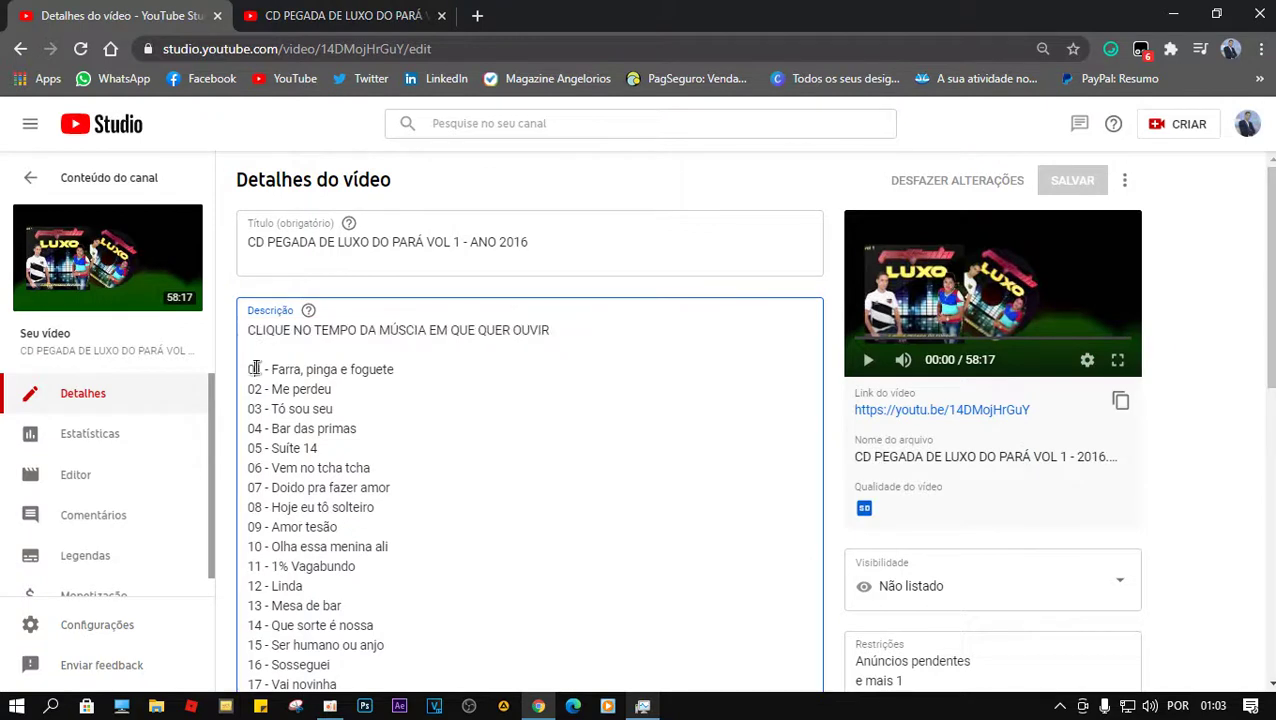
key("BackSpace")
type("0")
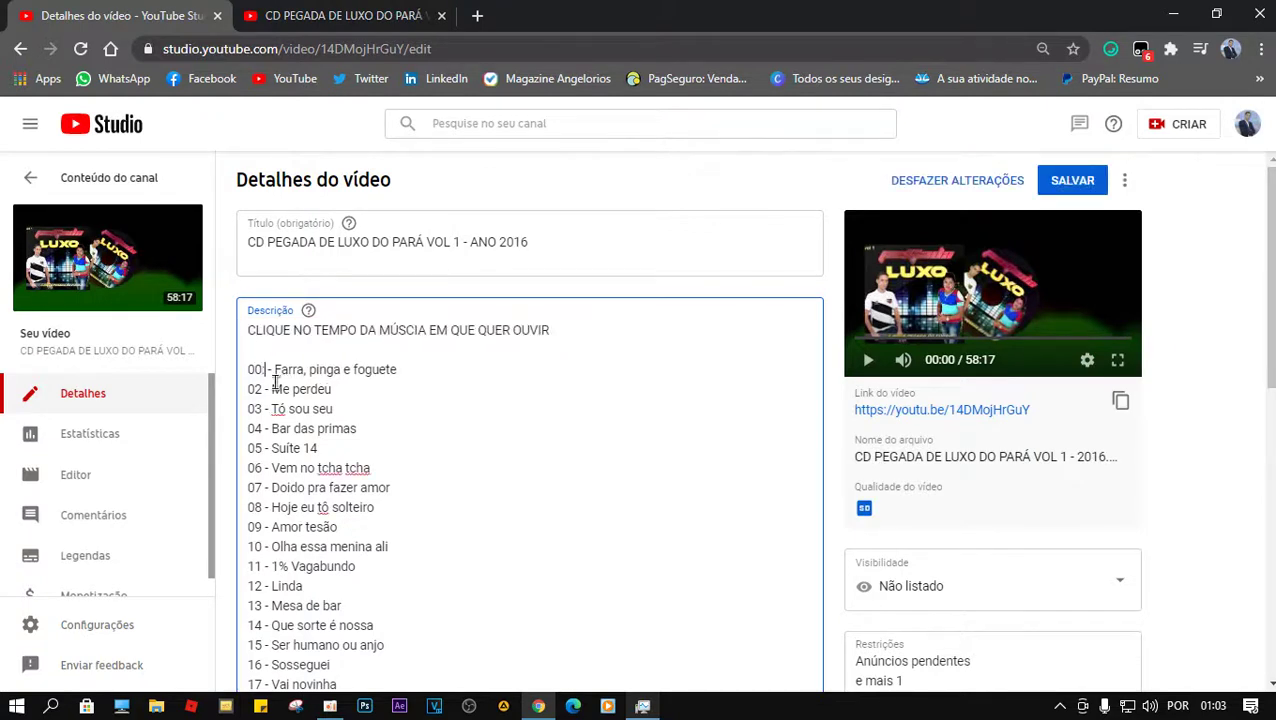
type(":0")
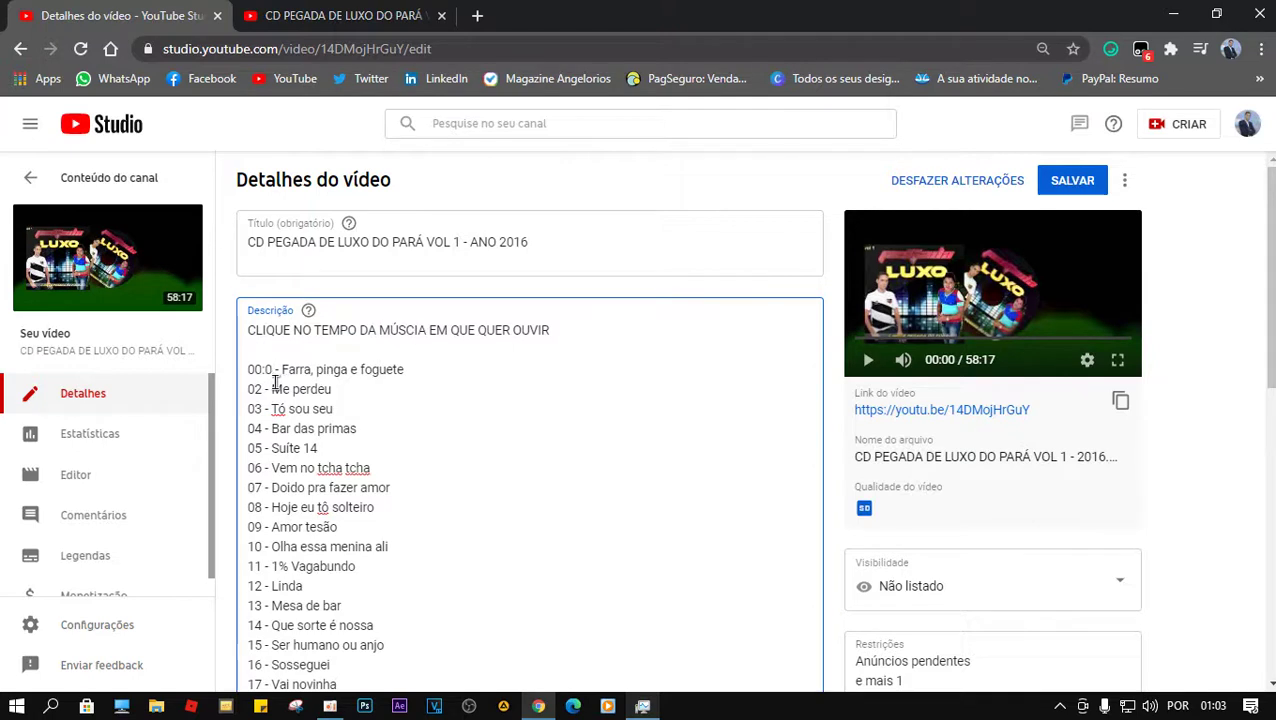
type("0")
key("BackSpace")
type("1")
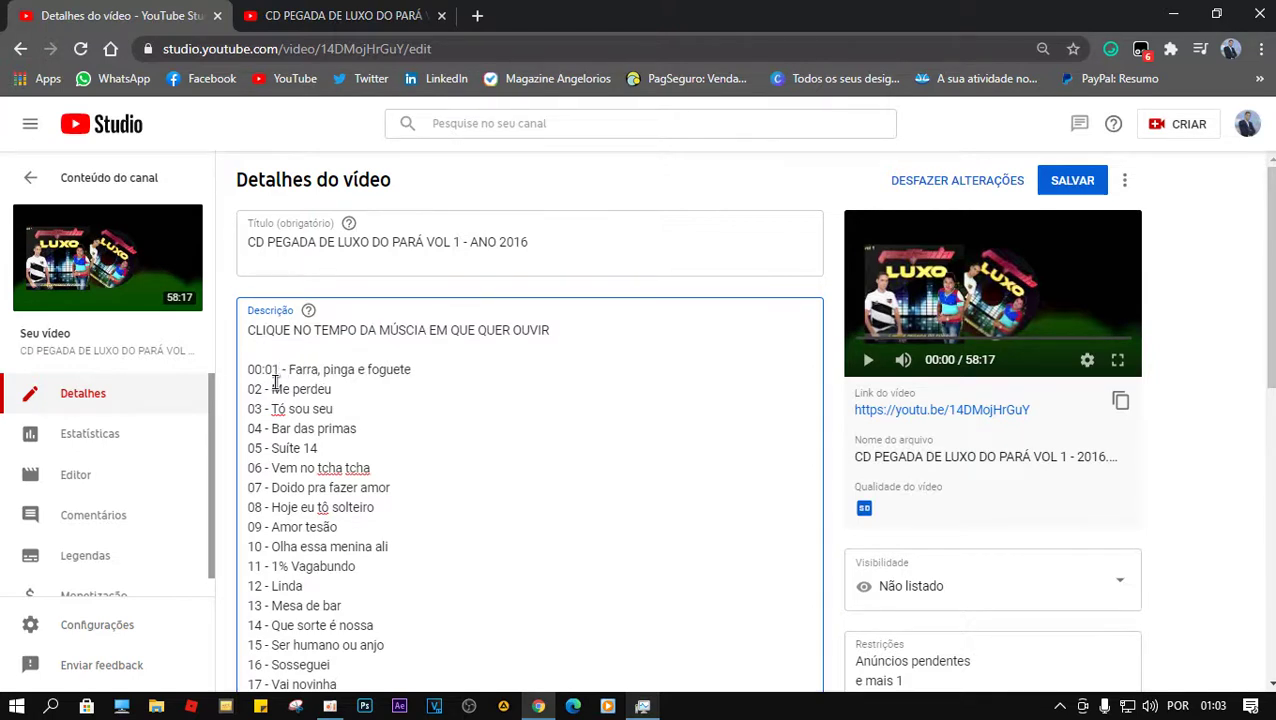